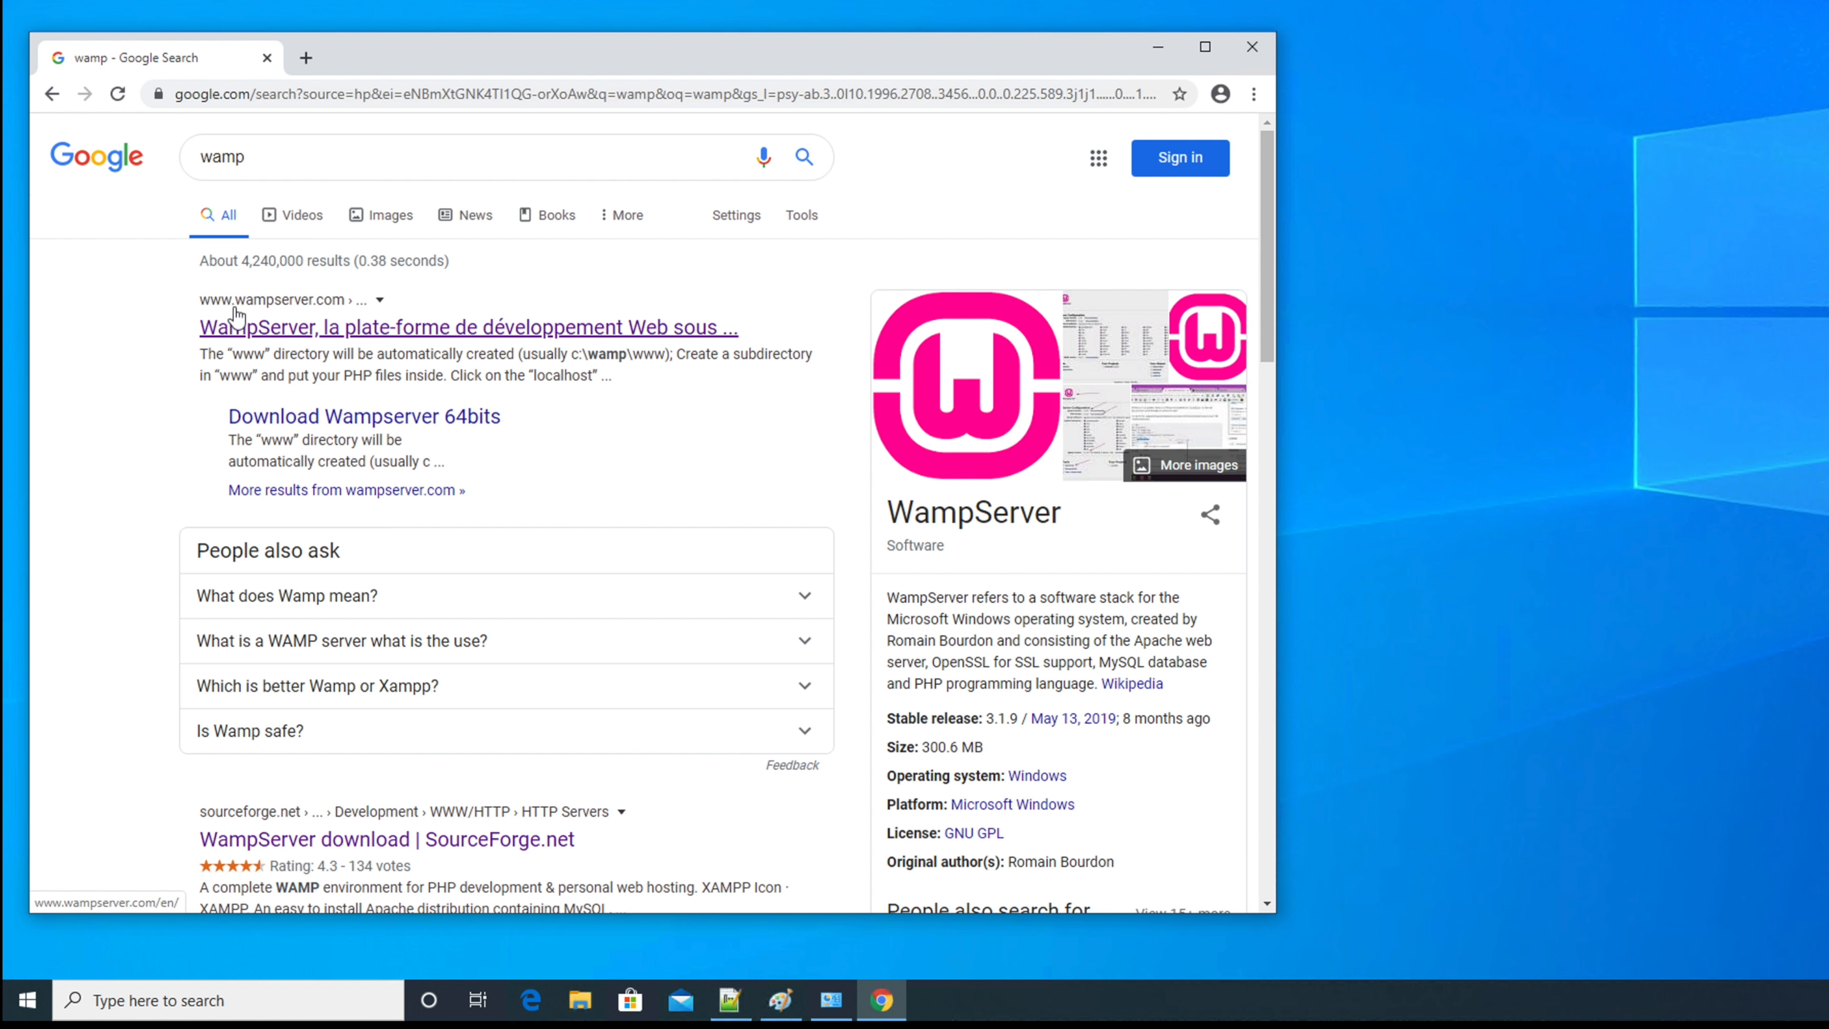
- Open the WampServer website from the search results and go to its Downloads section
click(351, 338)
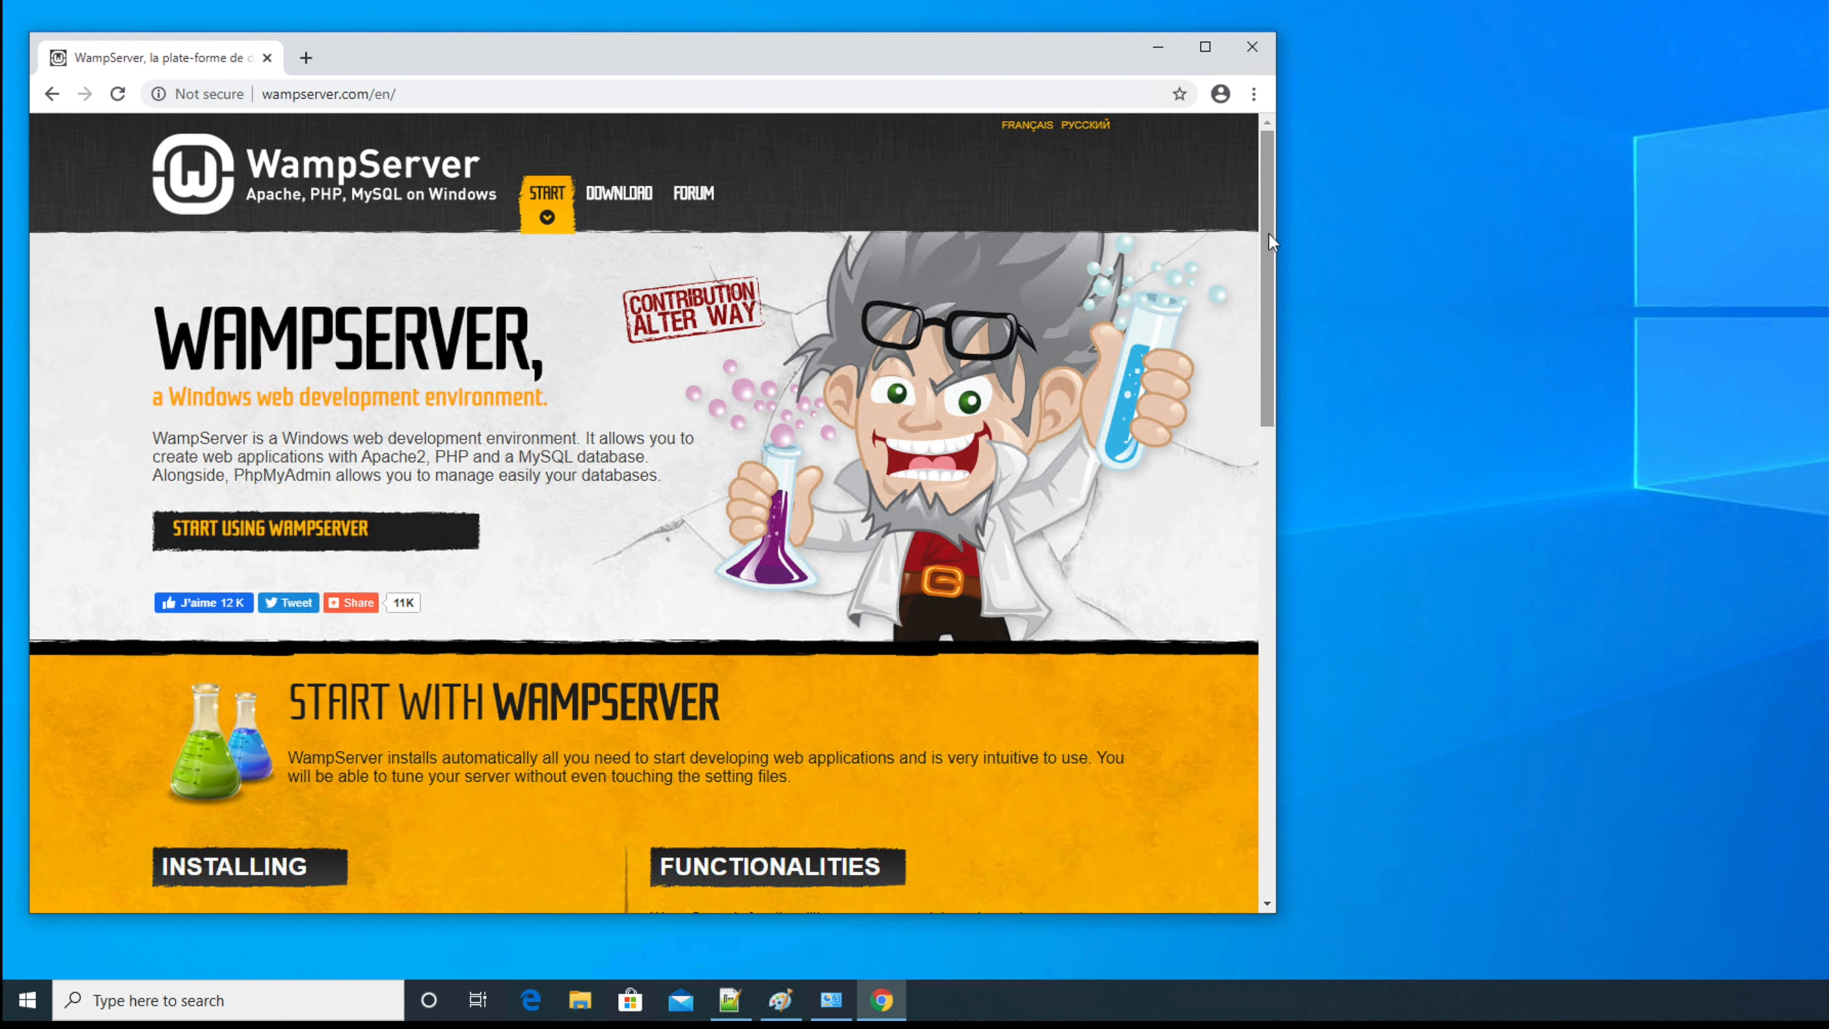
drag(1271, 243, 1265, 585)
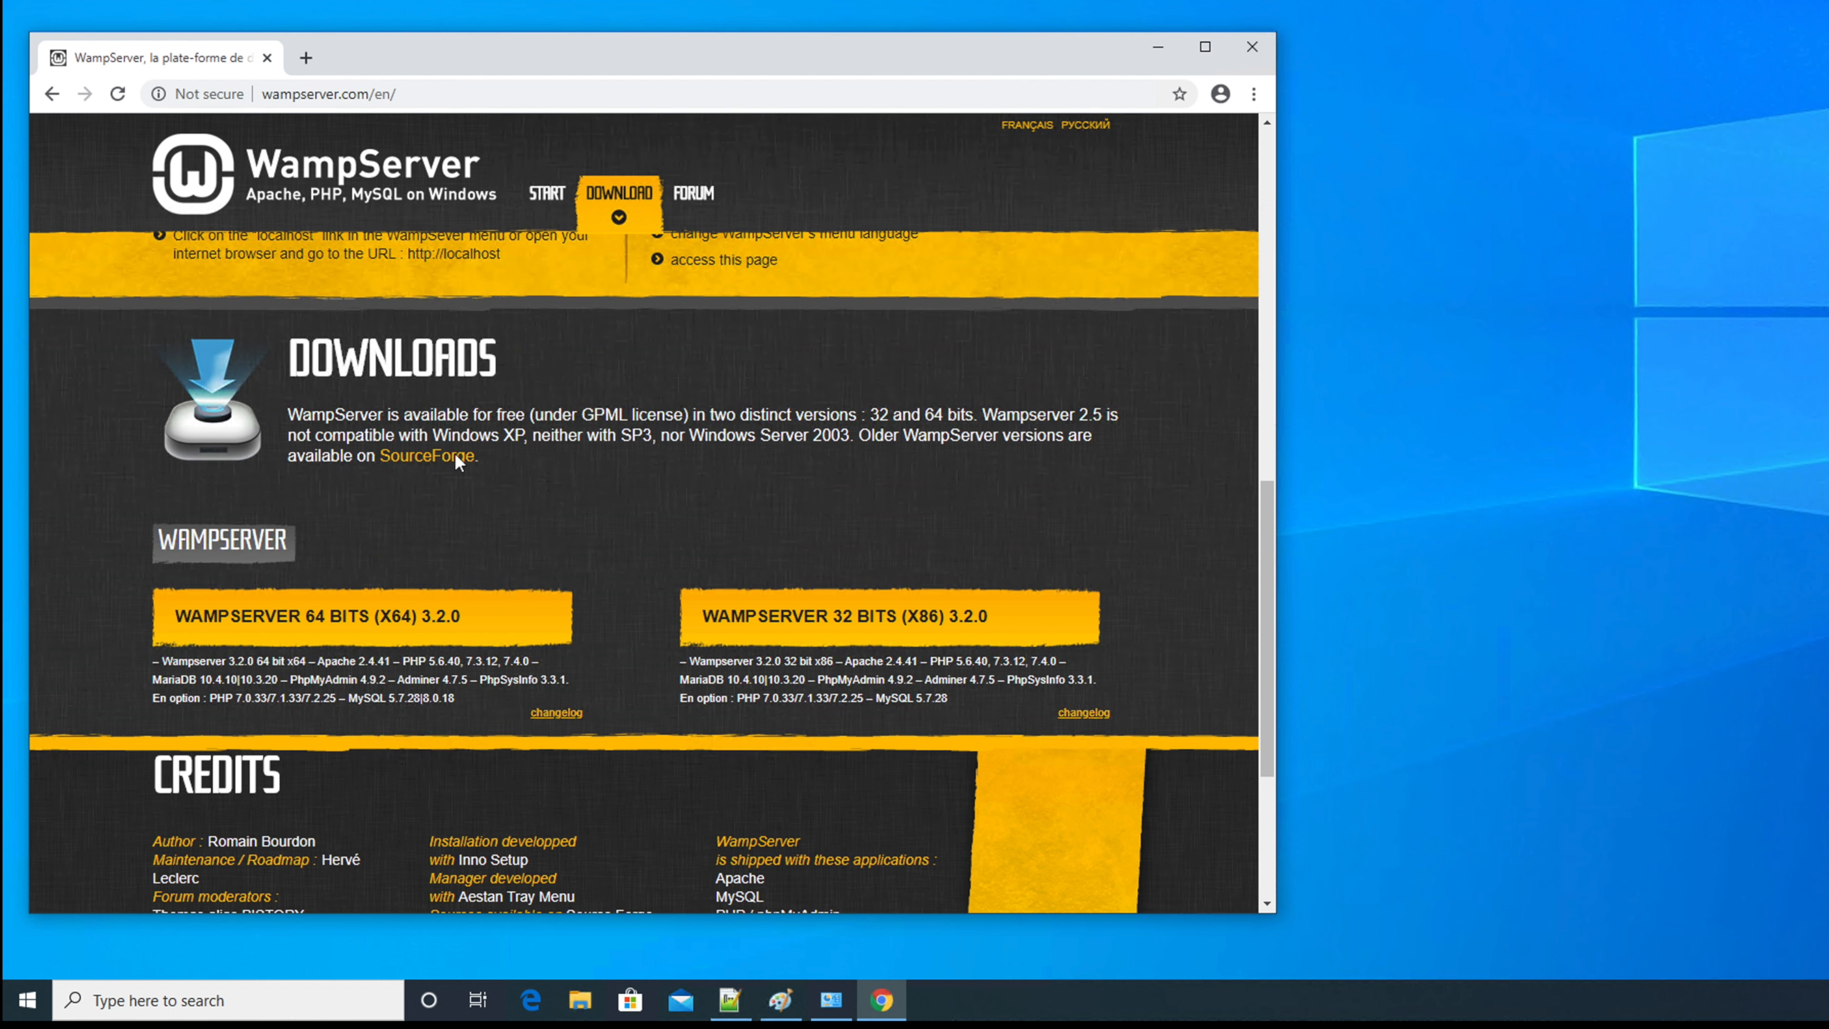
drag(816, 60, 801, 107)
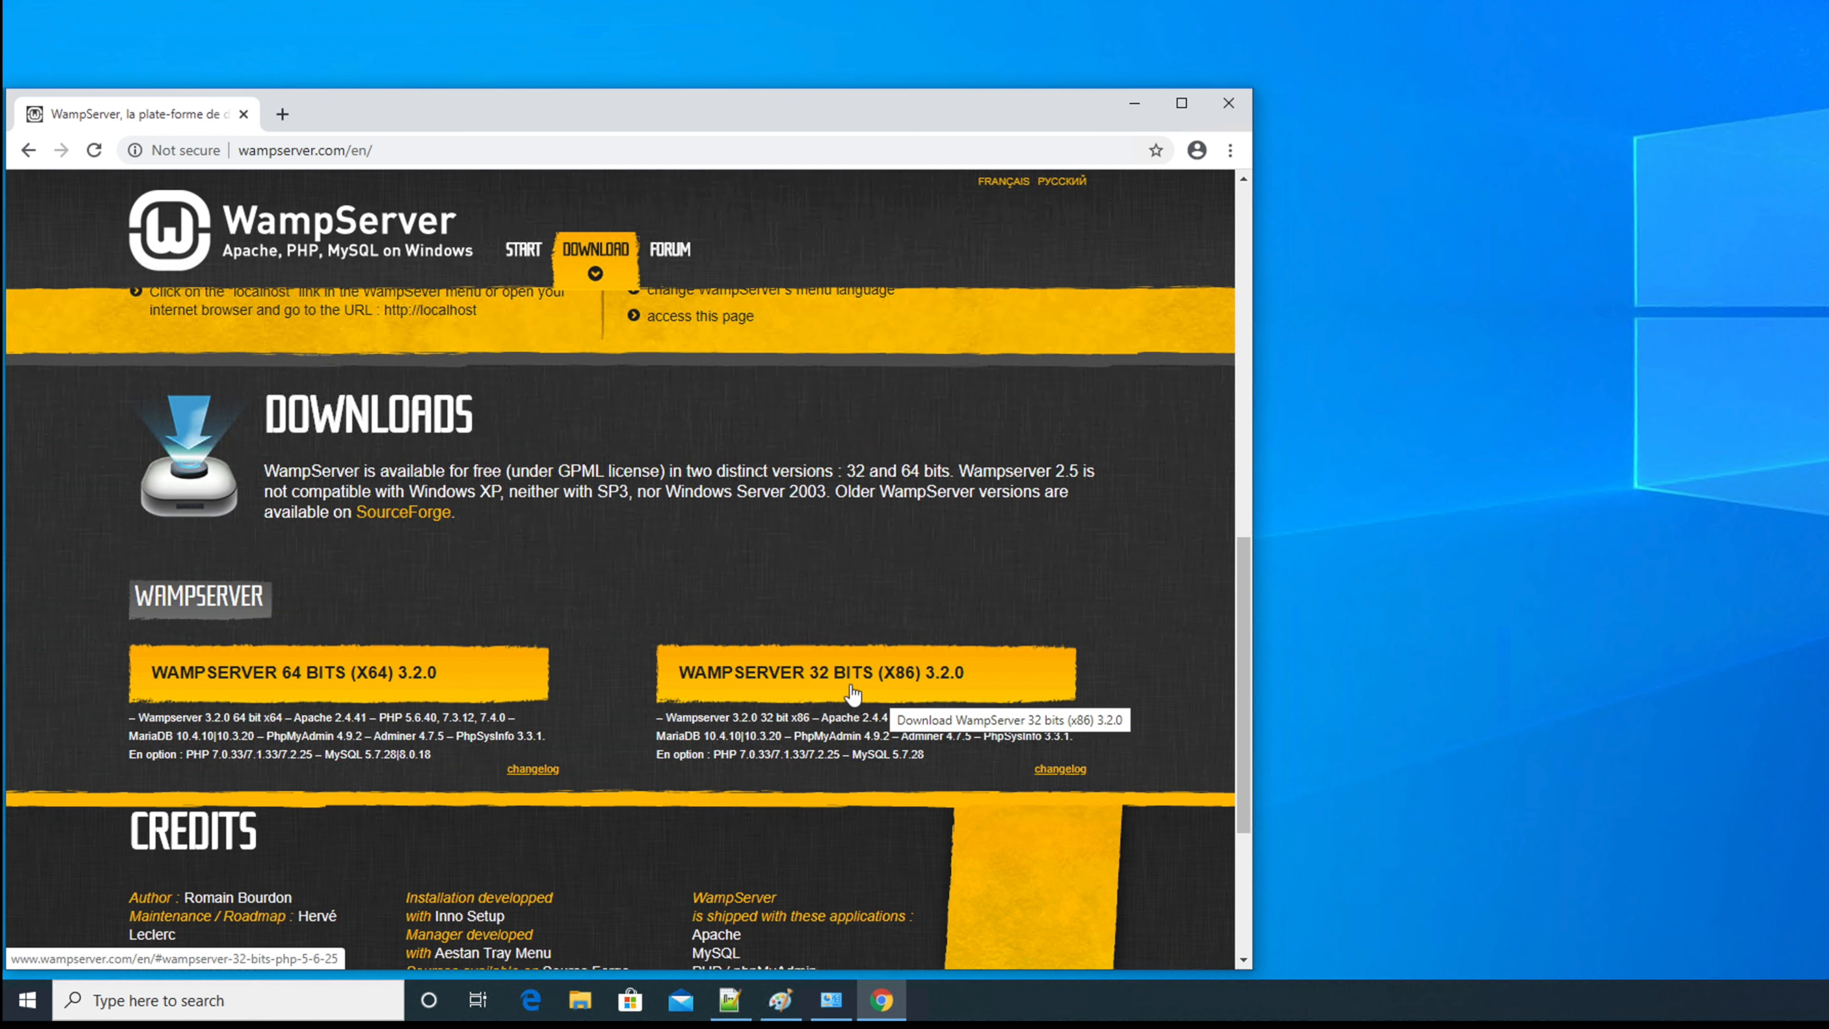
- Check the computer's system type in the properties of This PC in File Explorer, and close both windows
click(580, 1005)
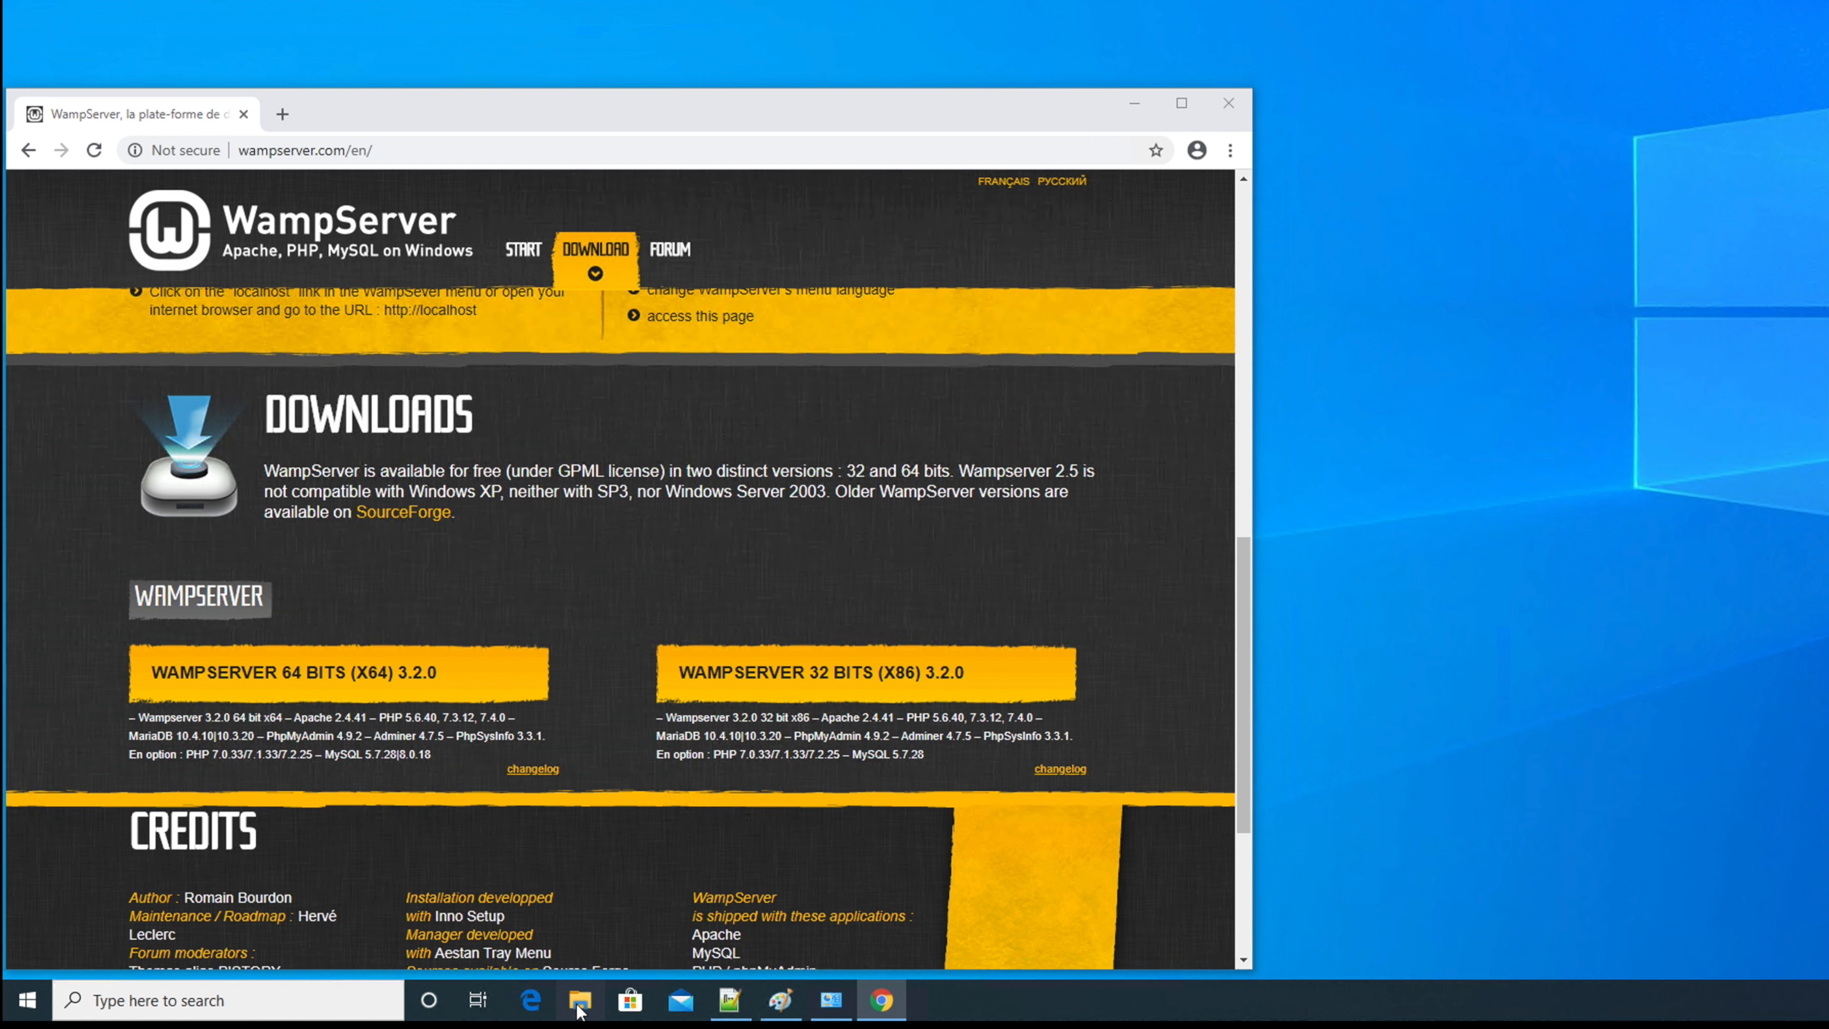
drag(1175, 0, 586, 288)
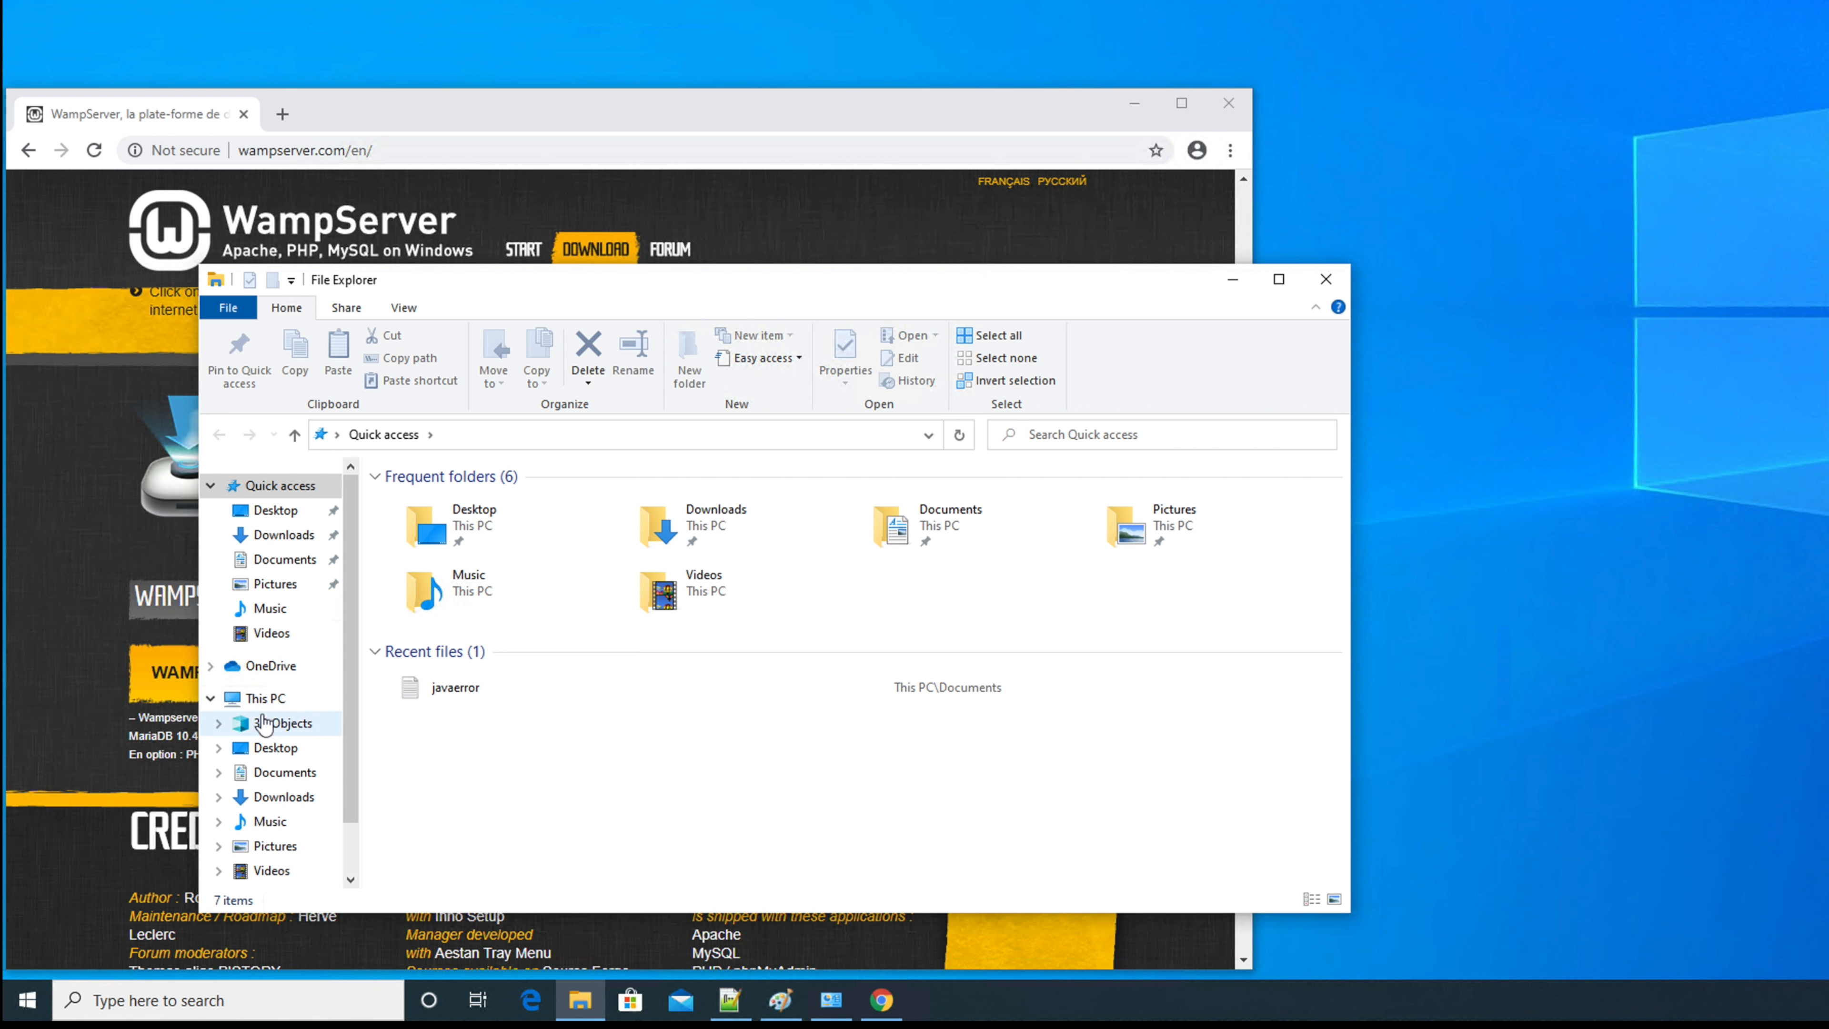
click(303, 702)
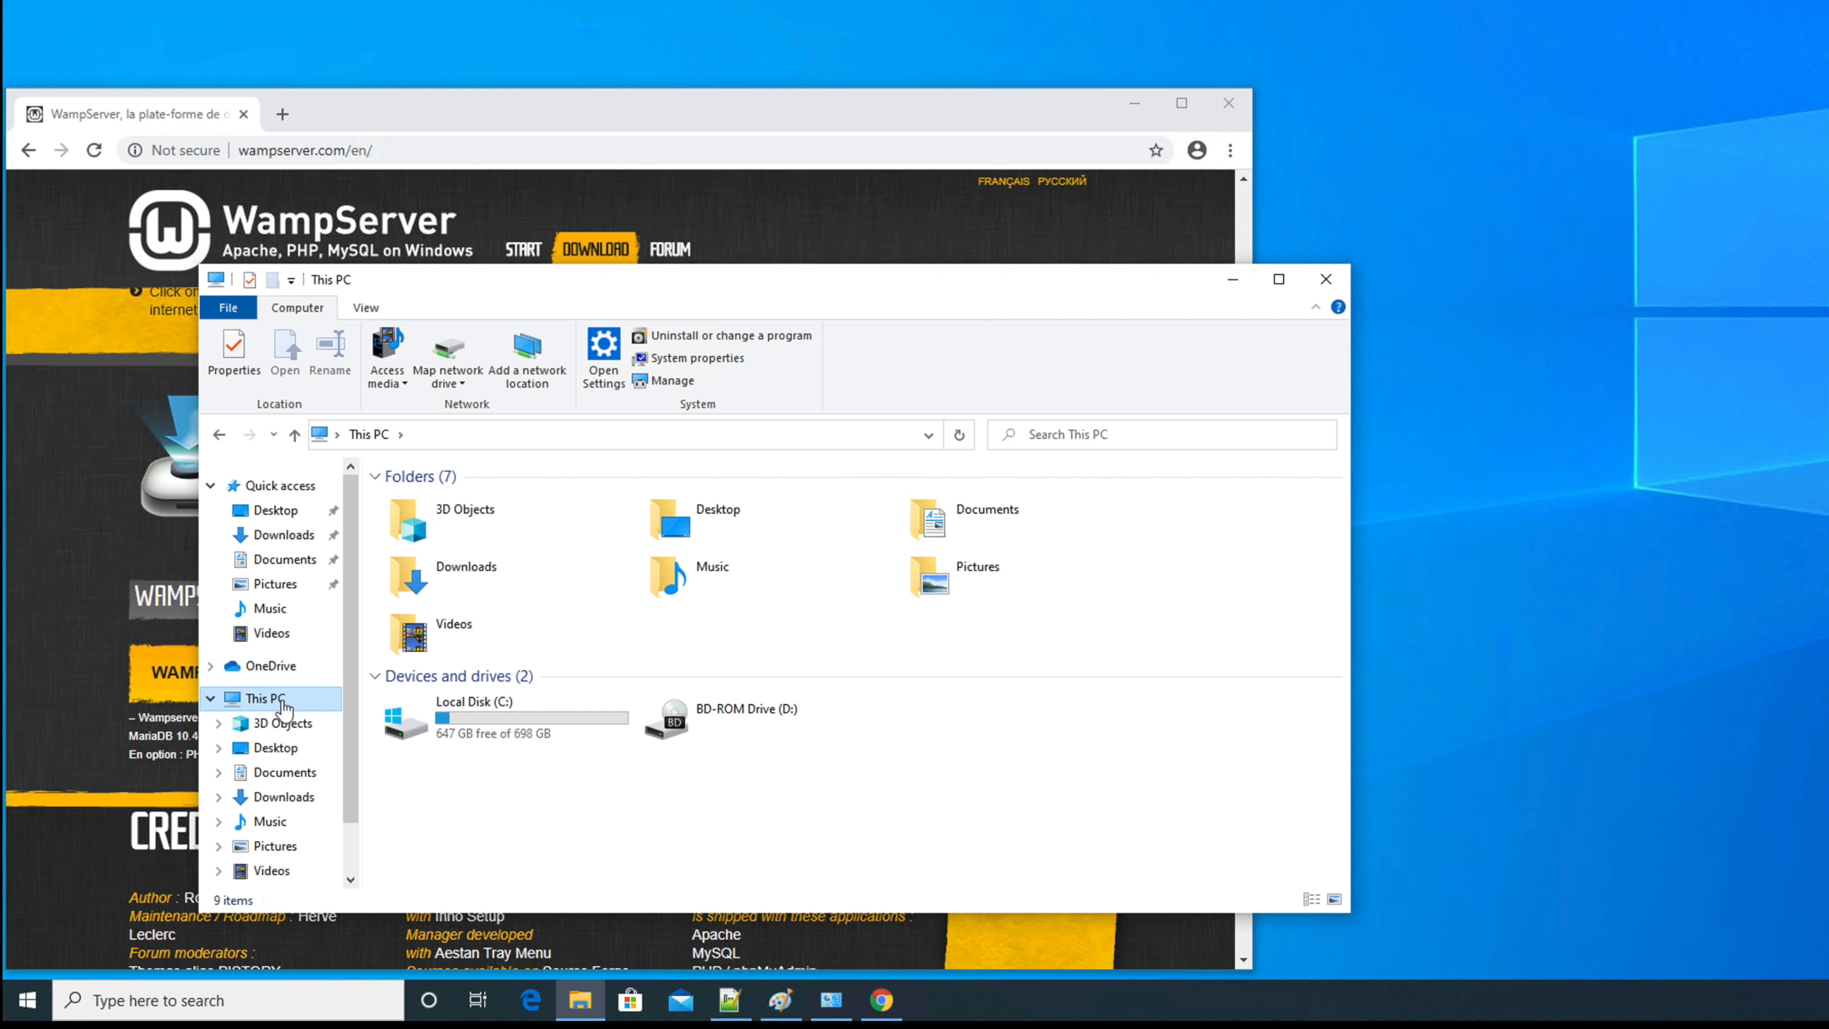
right_click(287, 705)
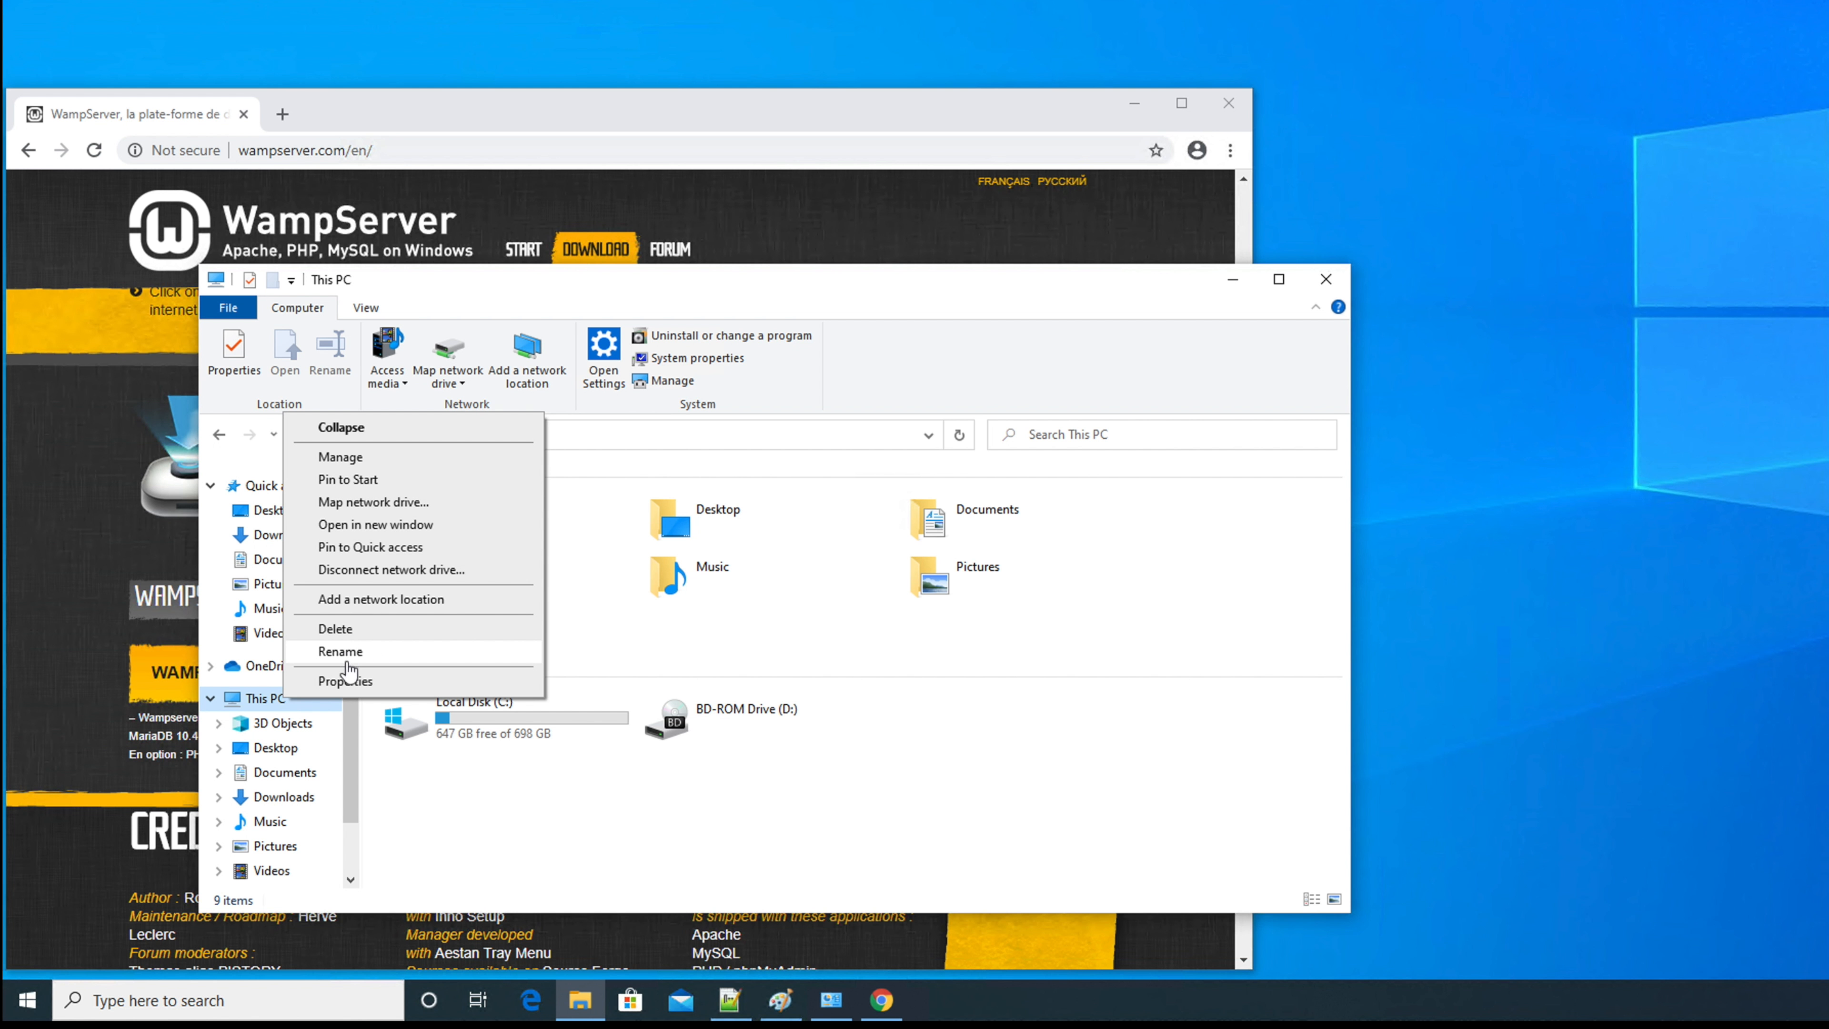
click(345, 682)
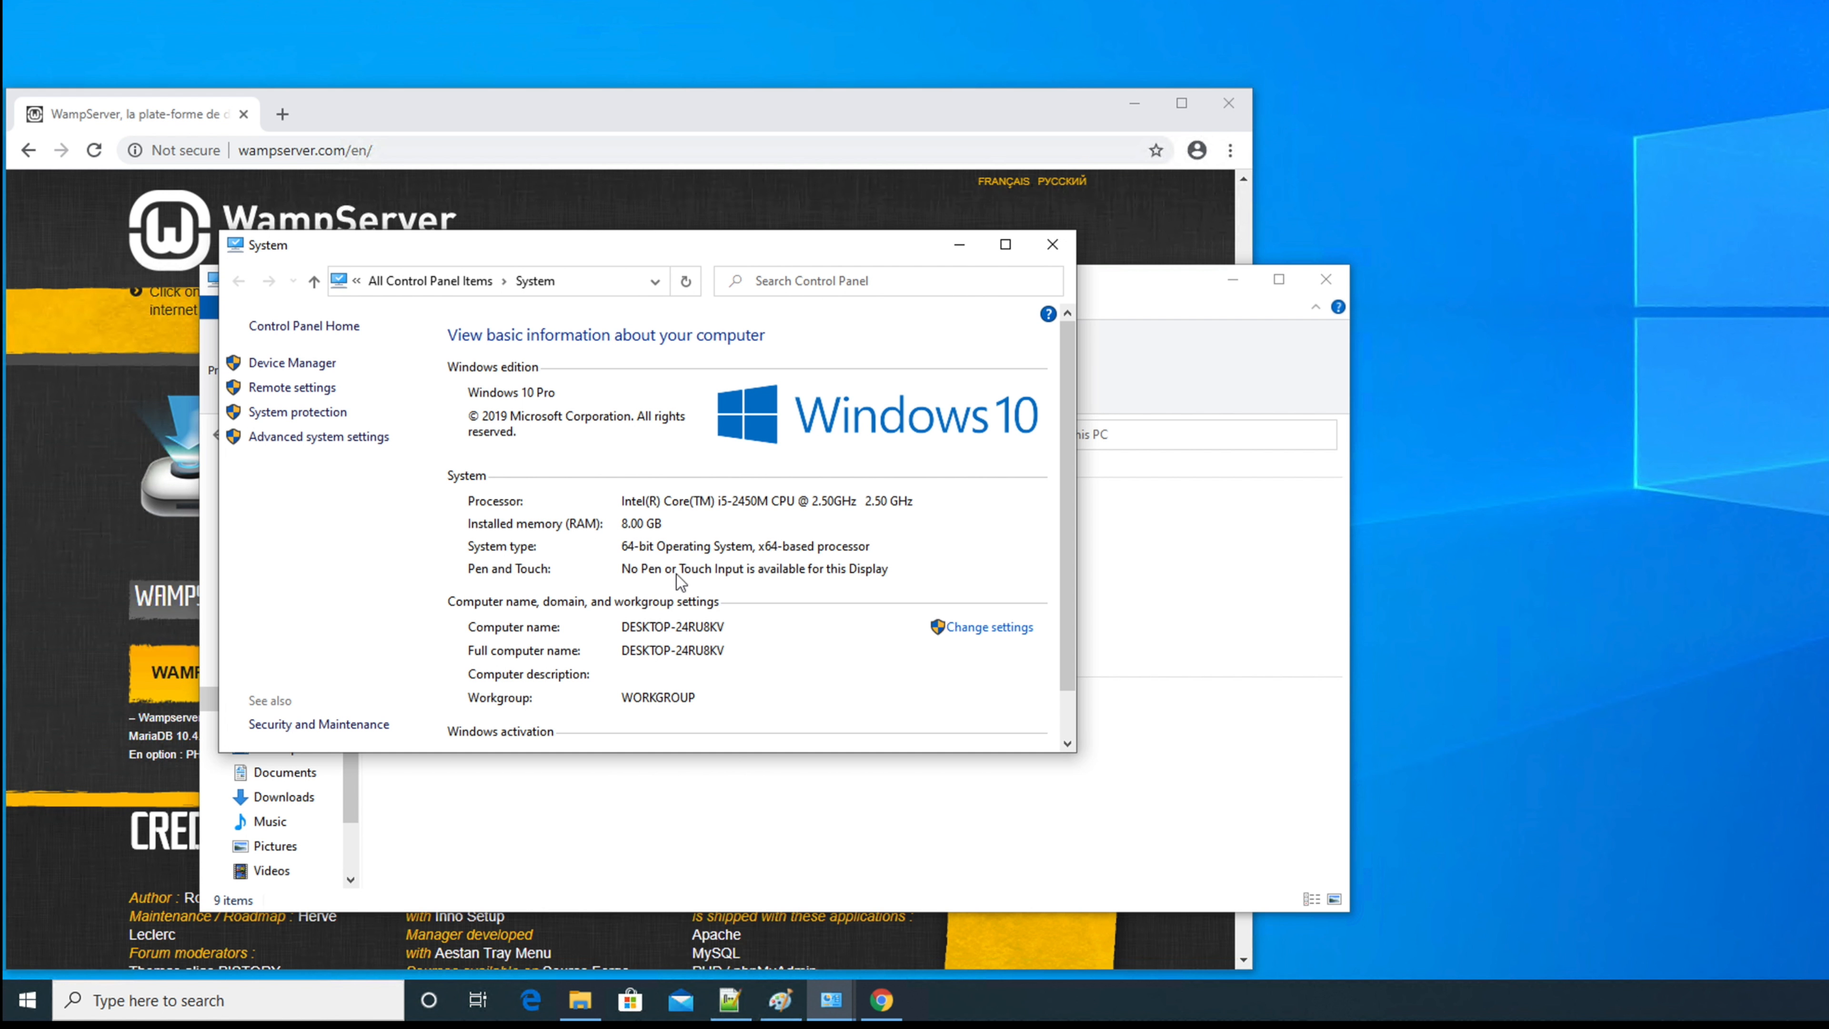
click(1053, 245)
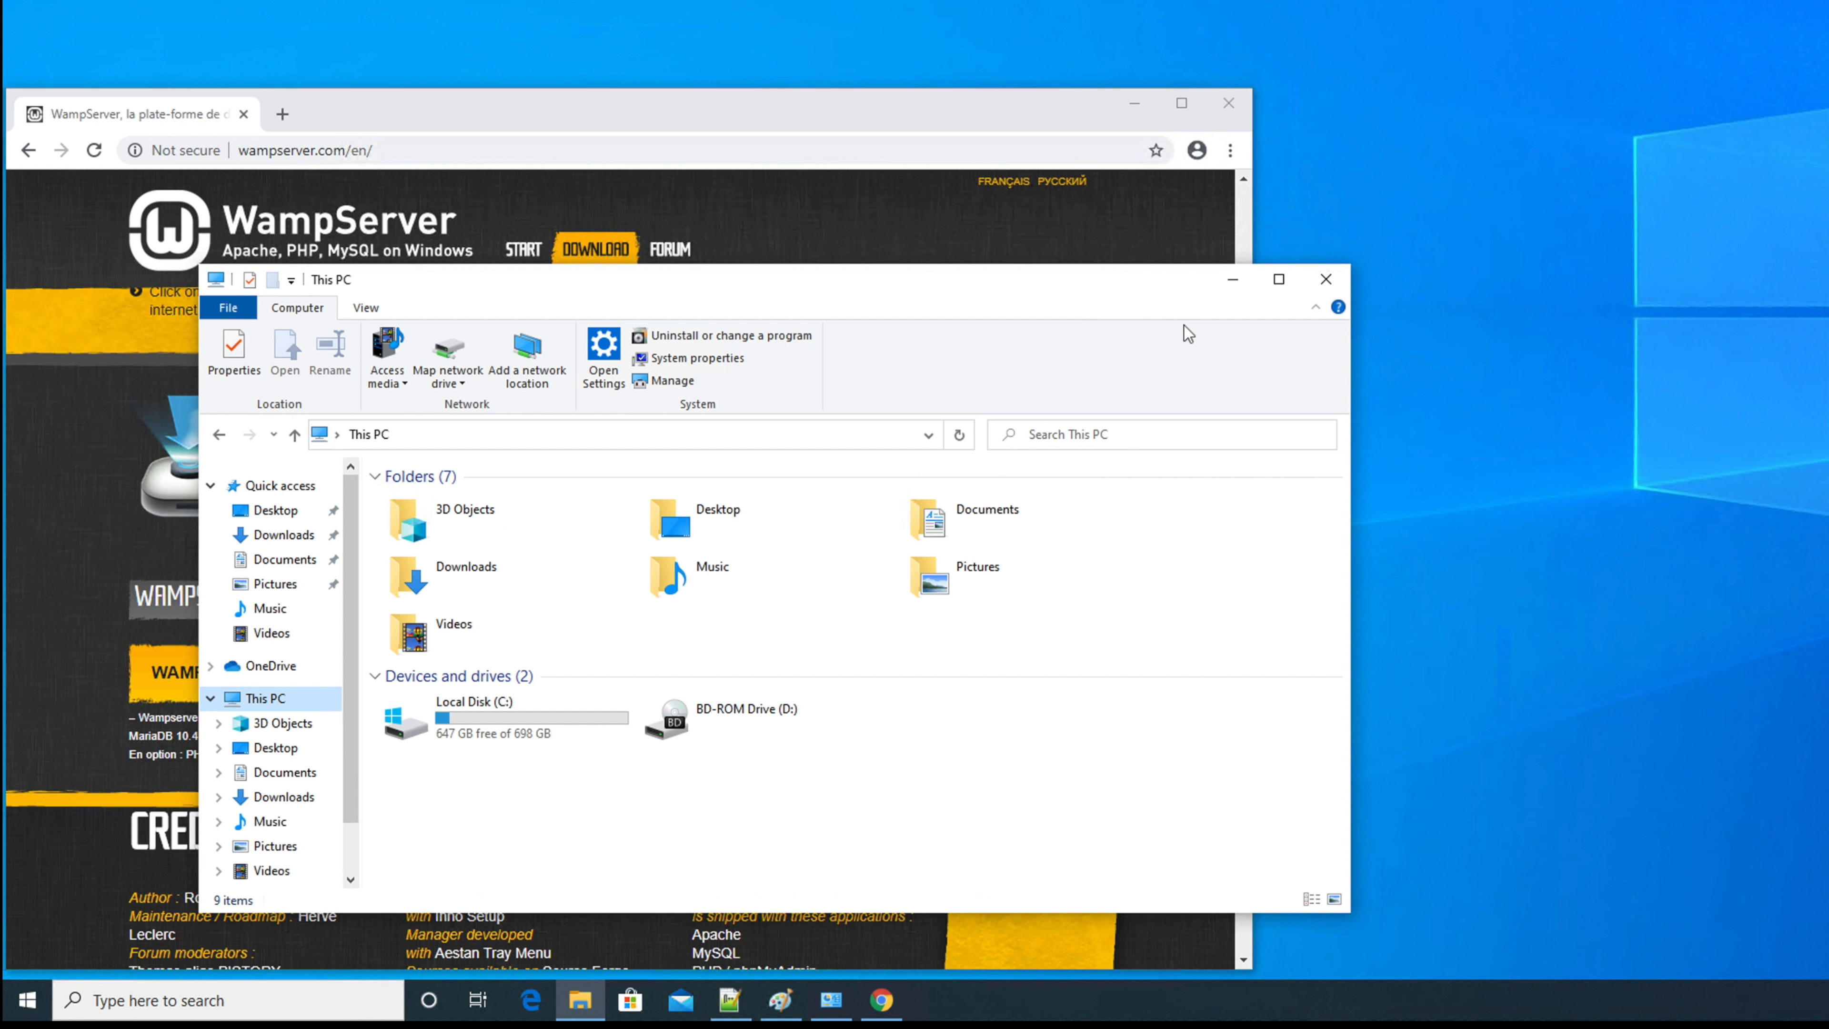
click(1326, 285)
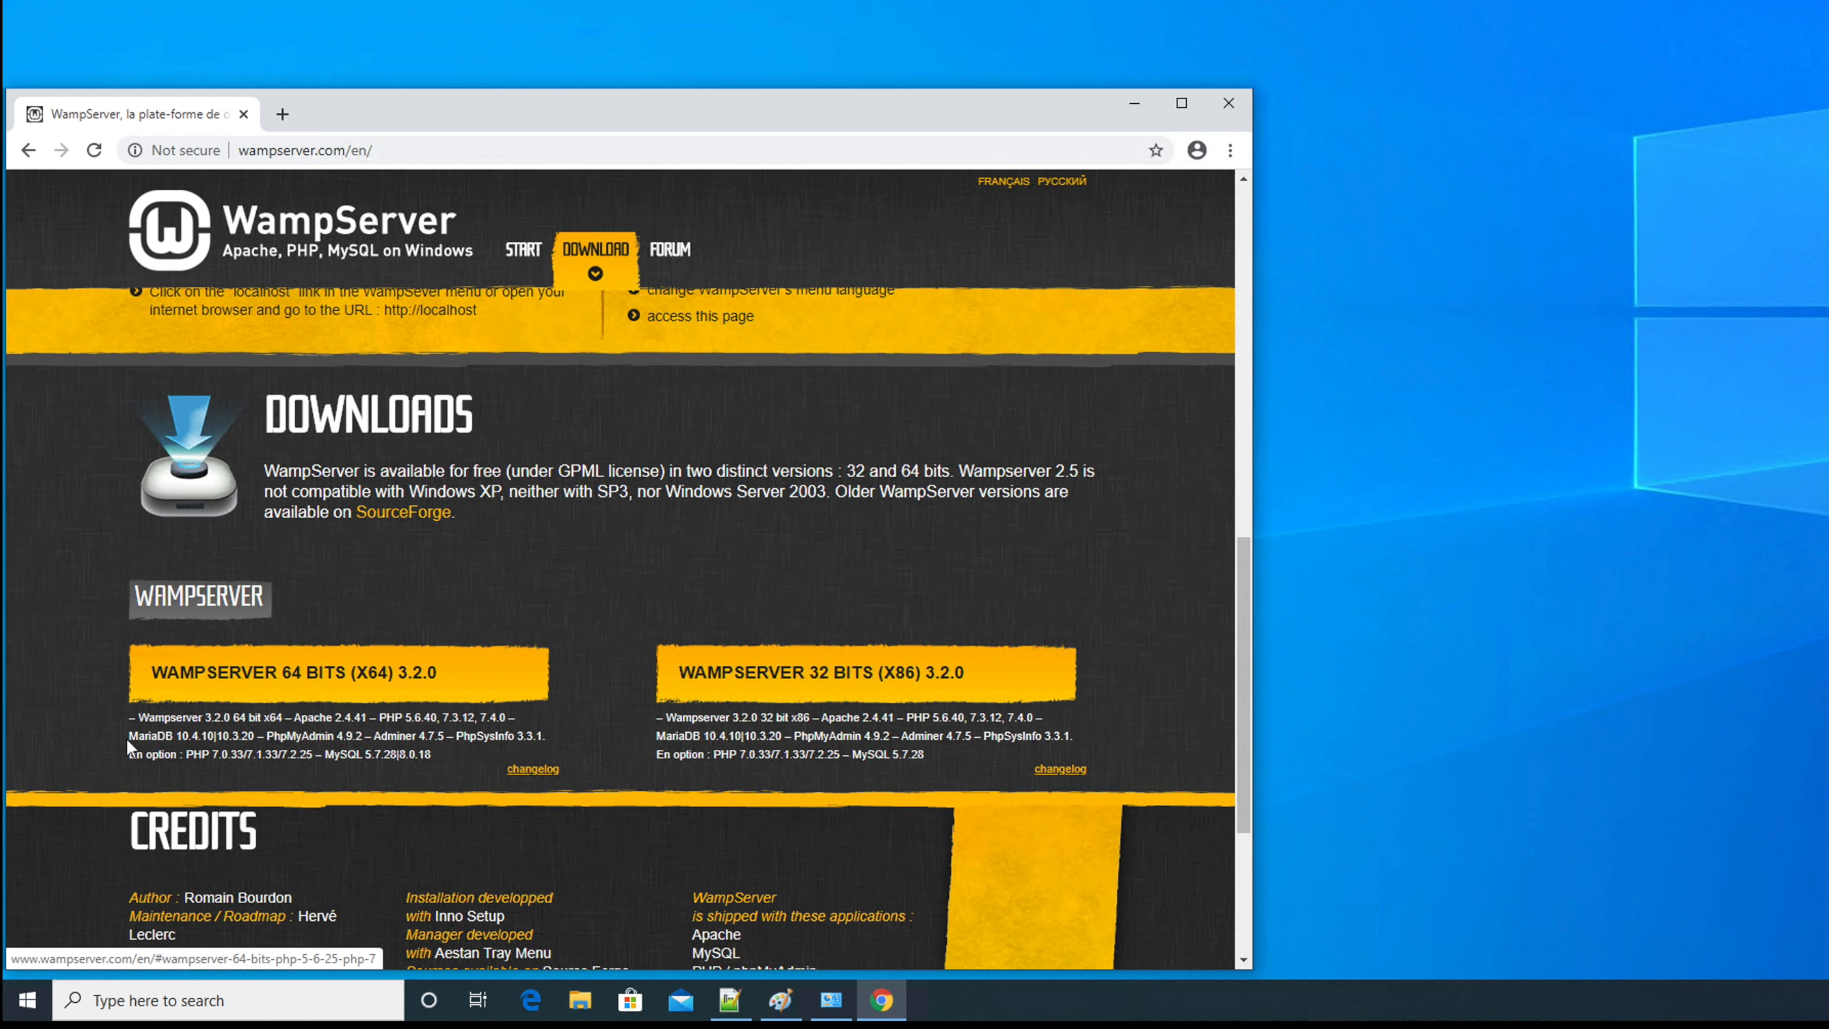
- Compare the component versions listed under the 64-bit and 32-bit WampServer 3.2.0 packages
drag(130, 715, 418, 762)
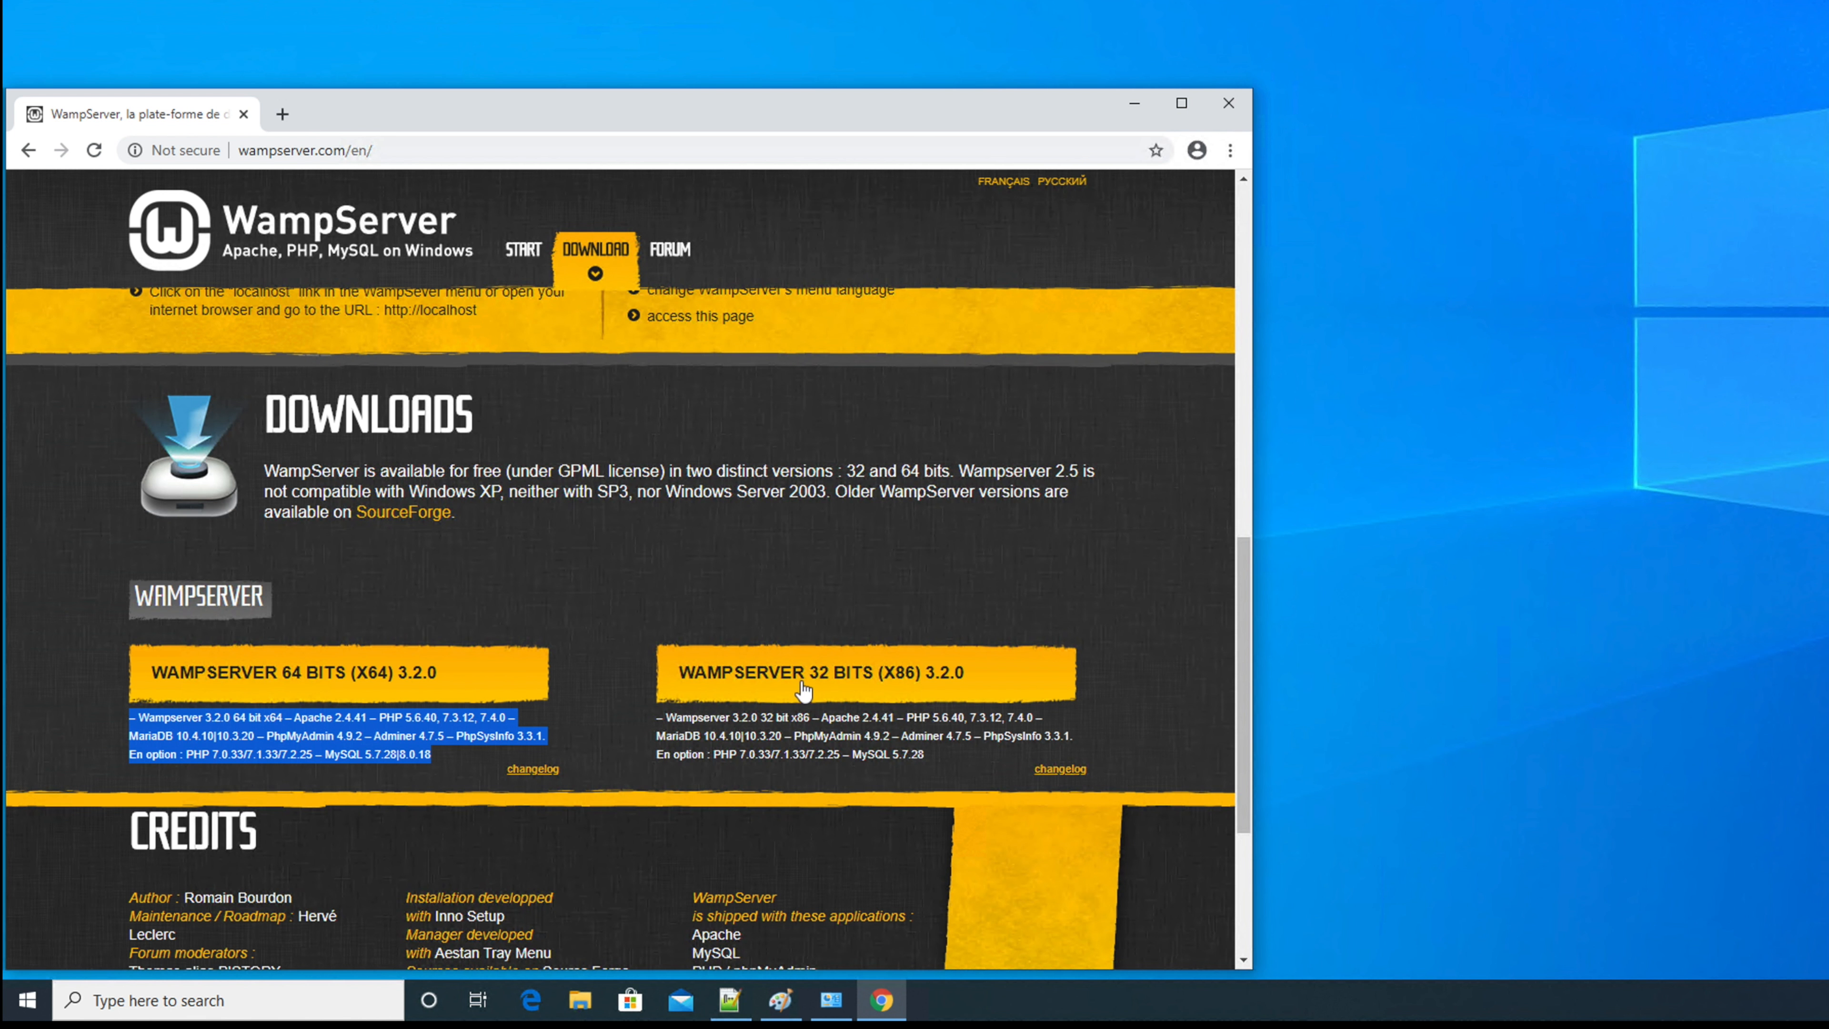
click(660, 717)
drag(661, 717, 936, 762)
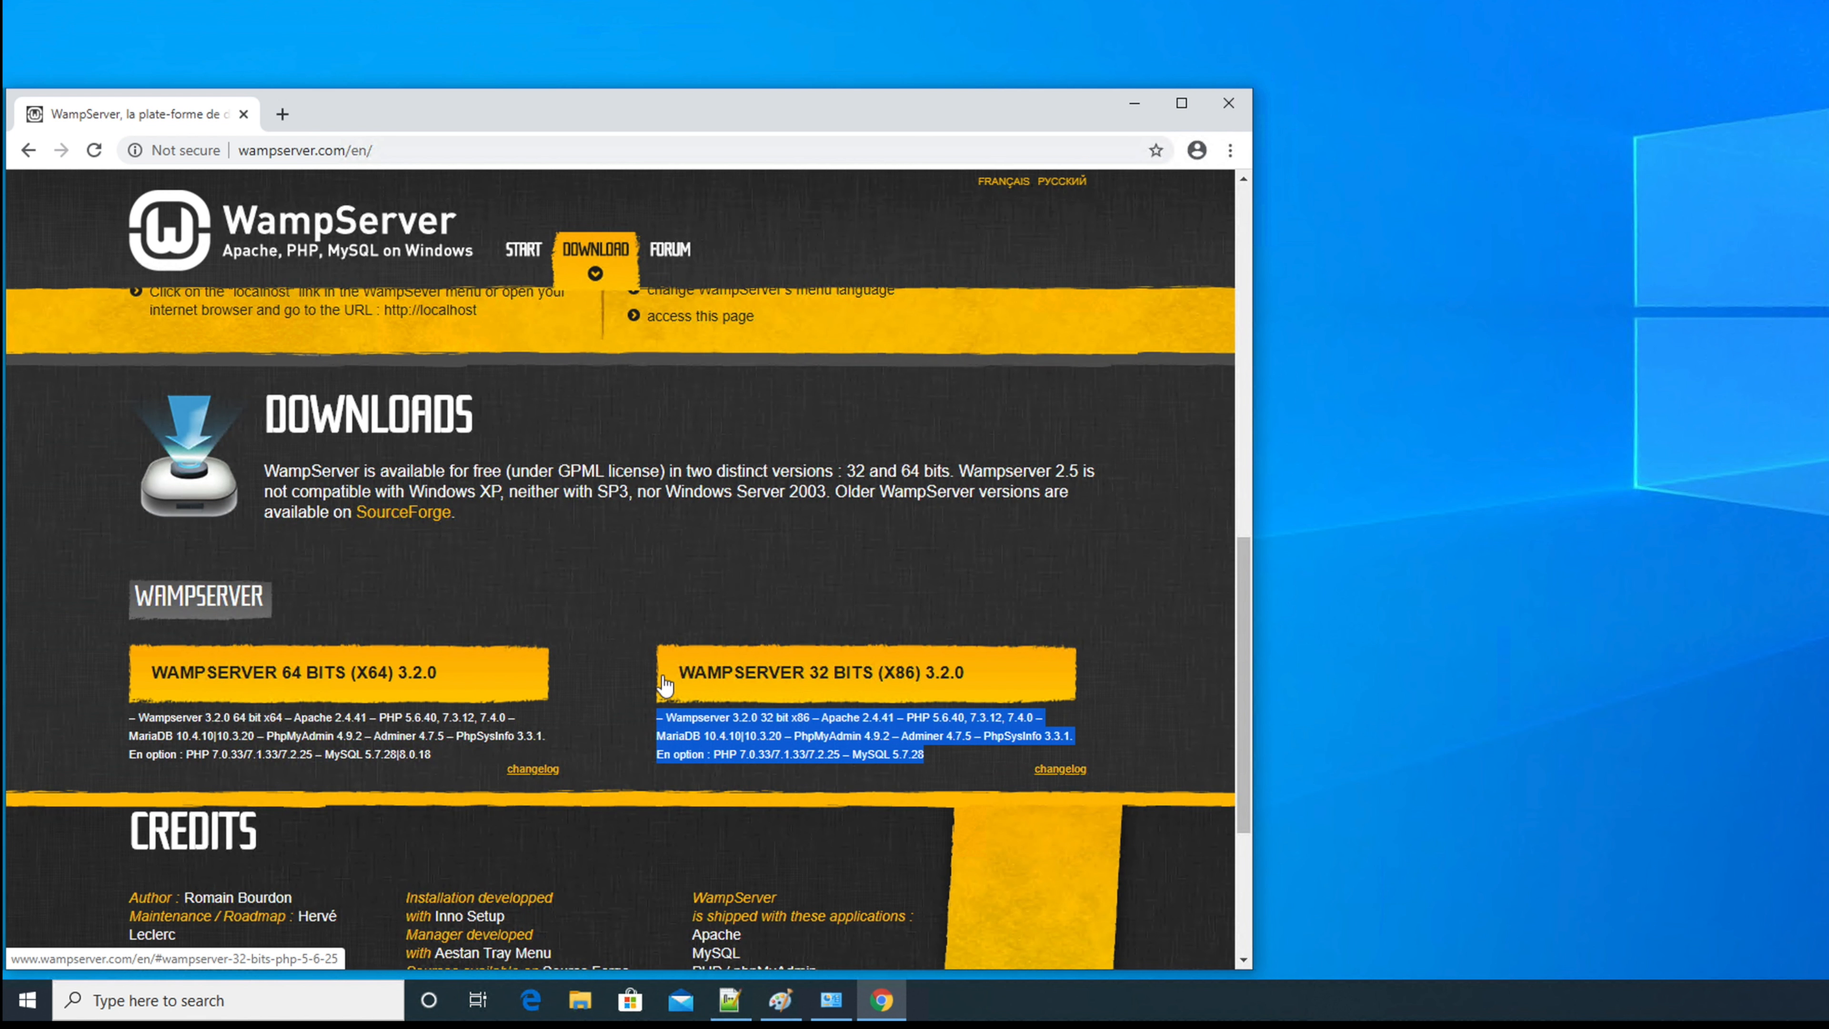
click(525, 618)
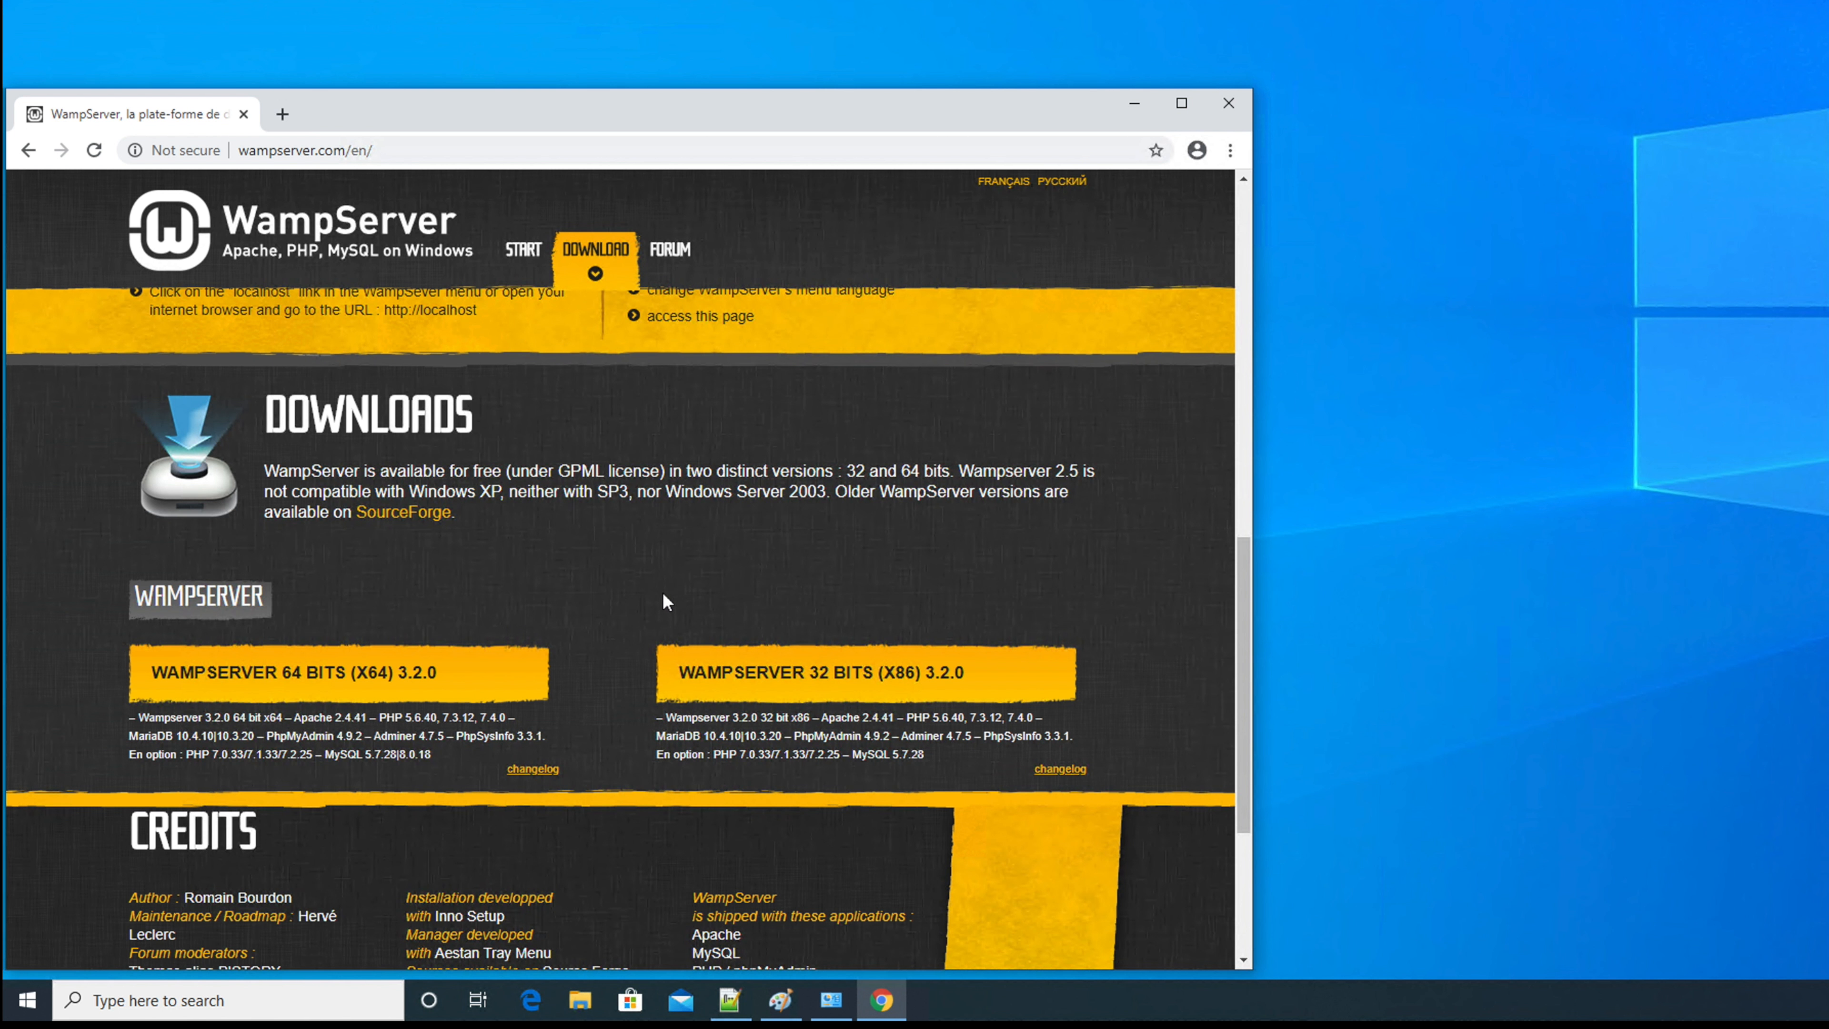
- Open the download notice for WampServer 64 bits (x64) 3.2.0 and read its warnings, including the Visual Studio 2012 requirement
click(303, 681)
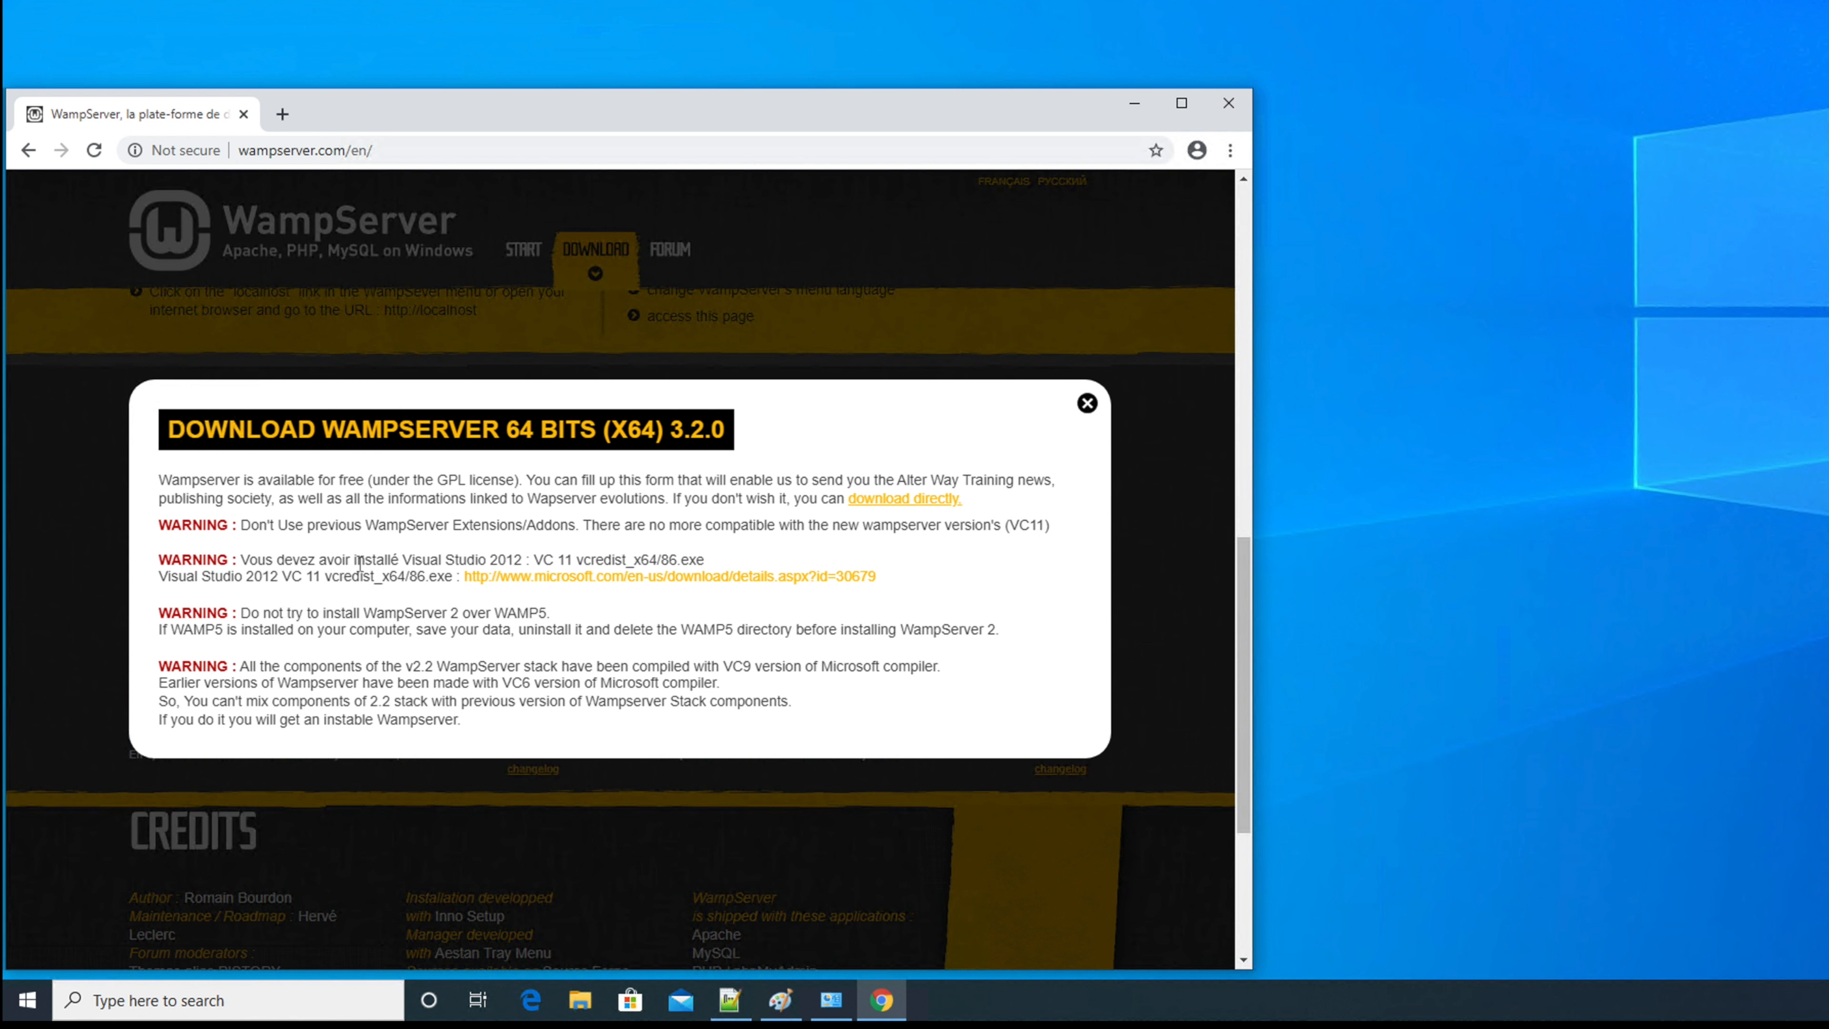
drag(158, 479, 684, 501)
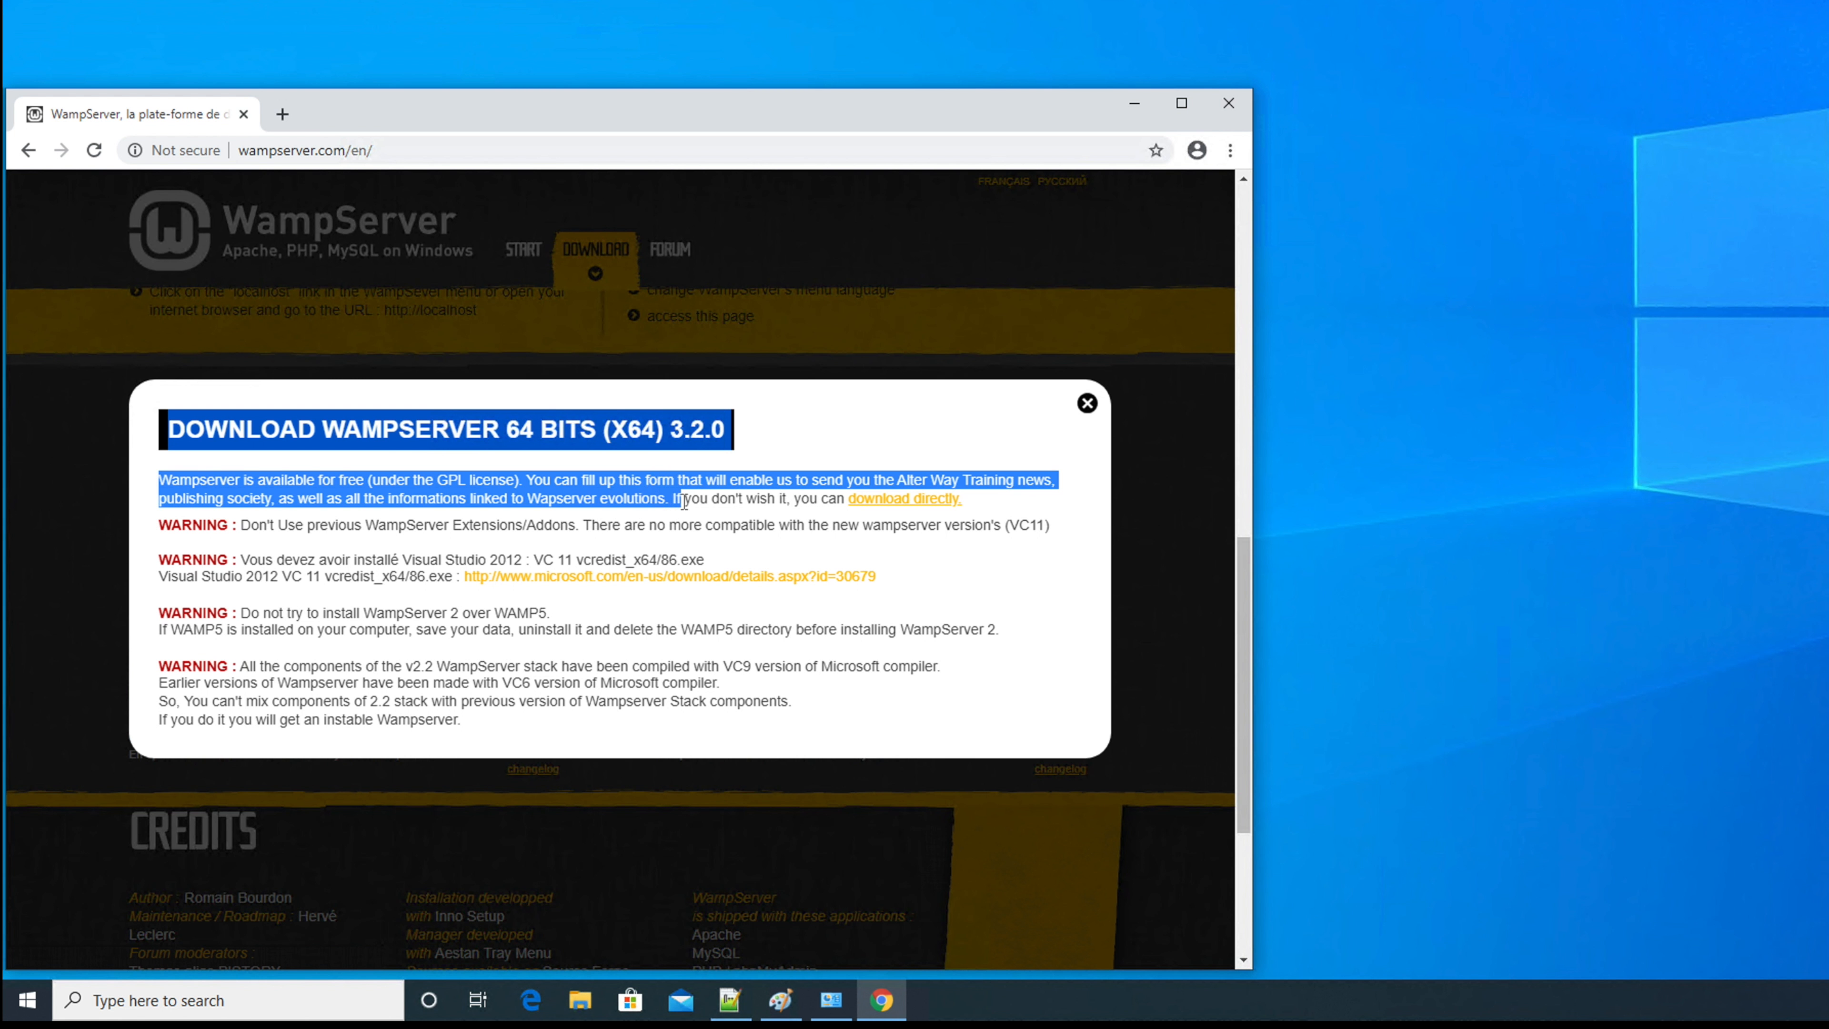
click(910, 445)
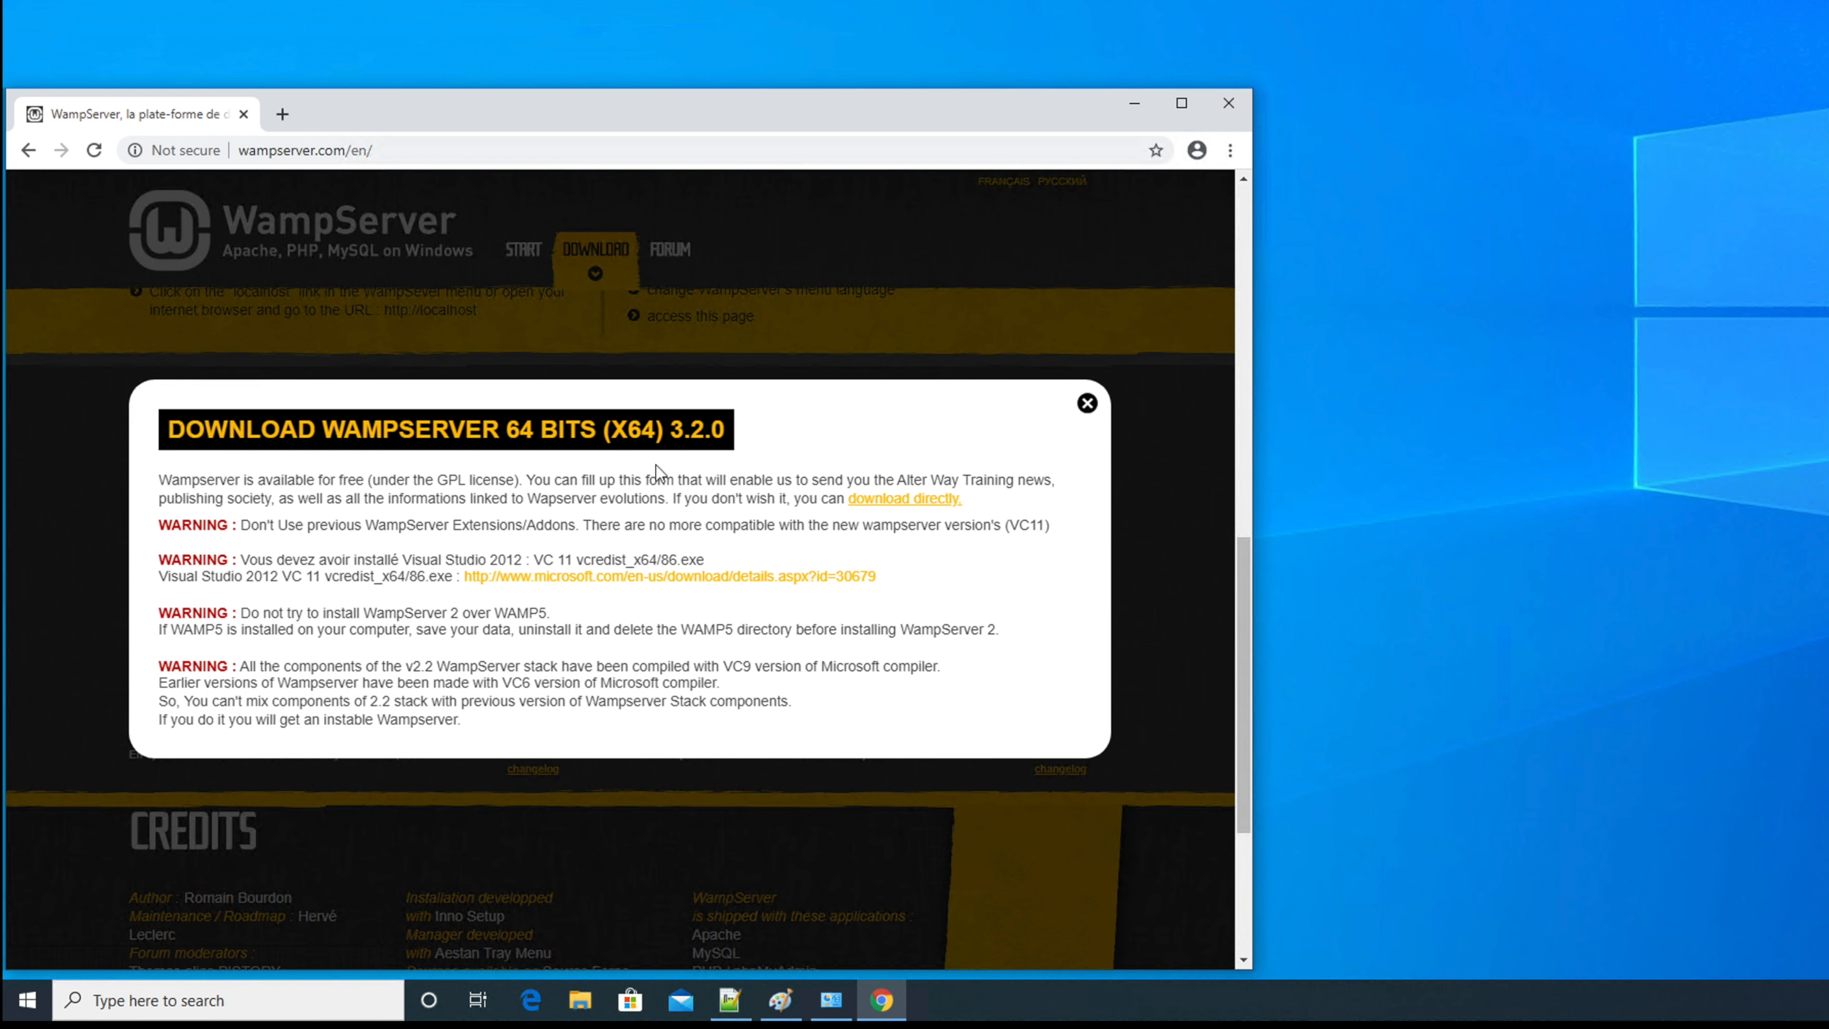
drag(159, 524, 270, 683)
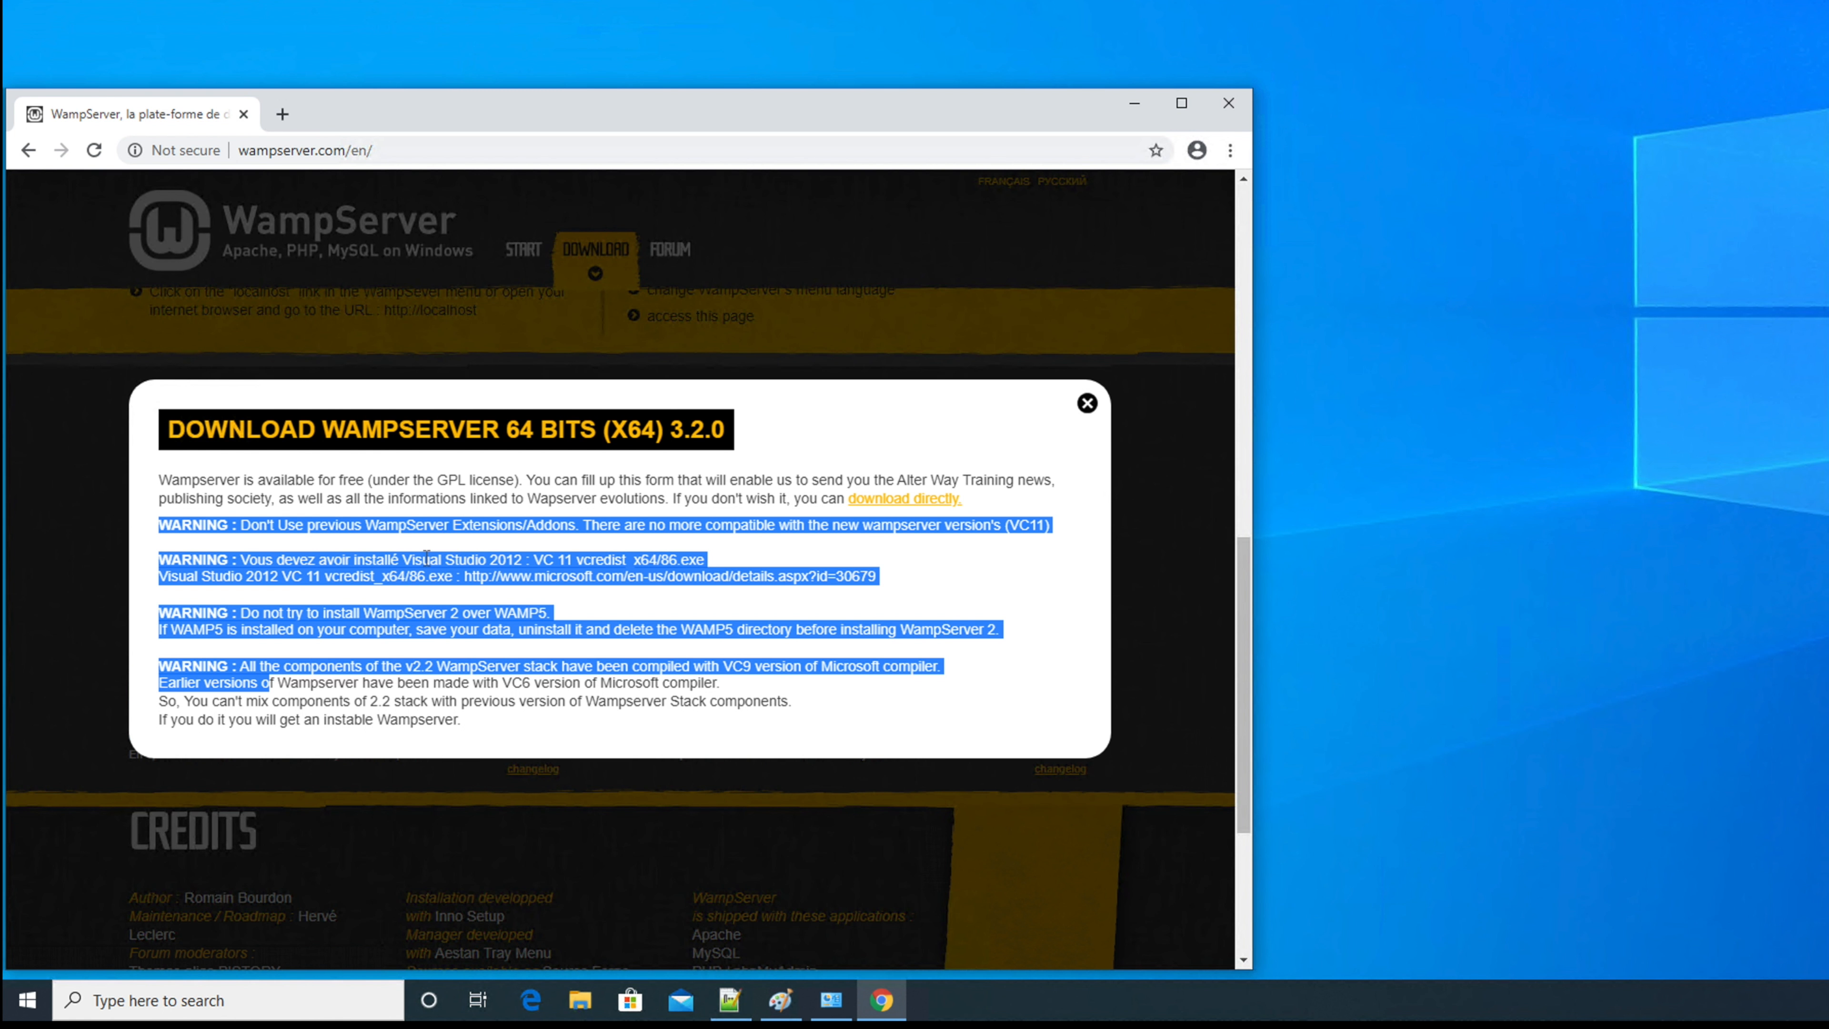
click(366, 560)
drag(403, 559, 558, 559)
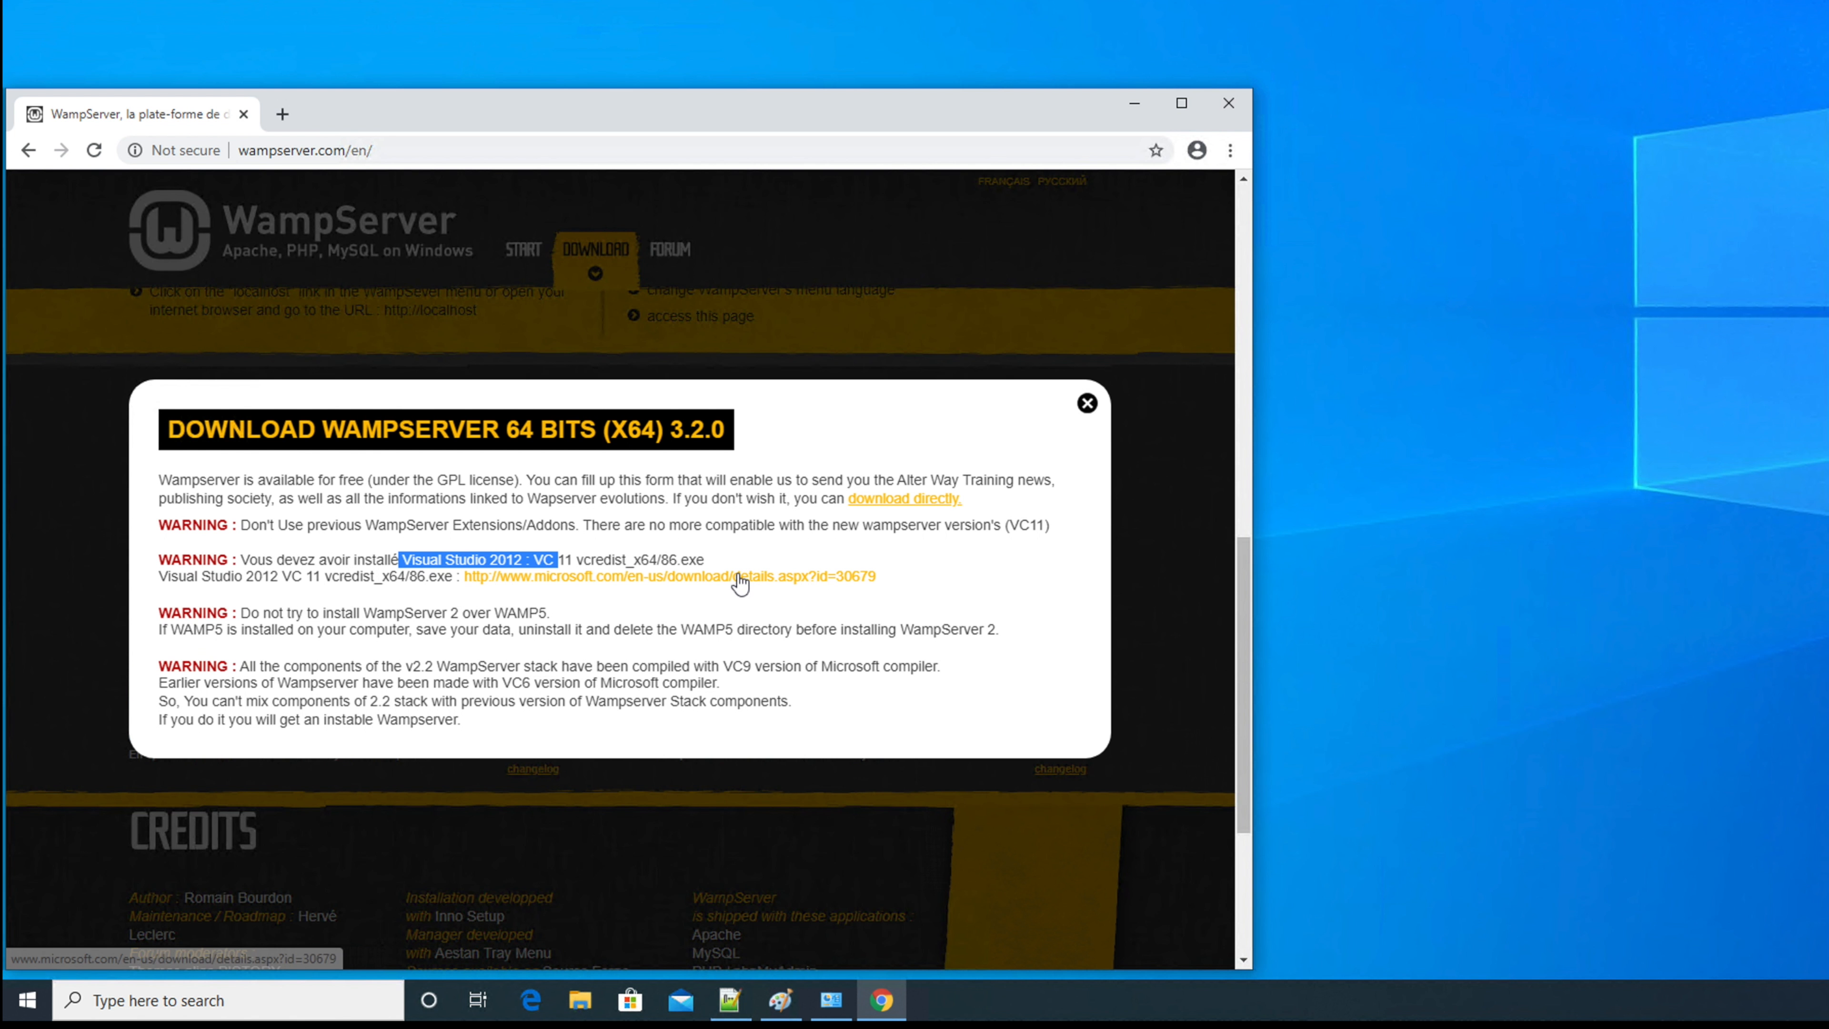
click(622, 472)
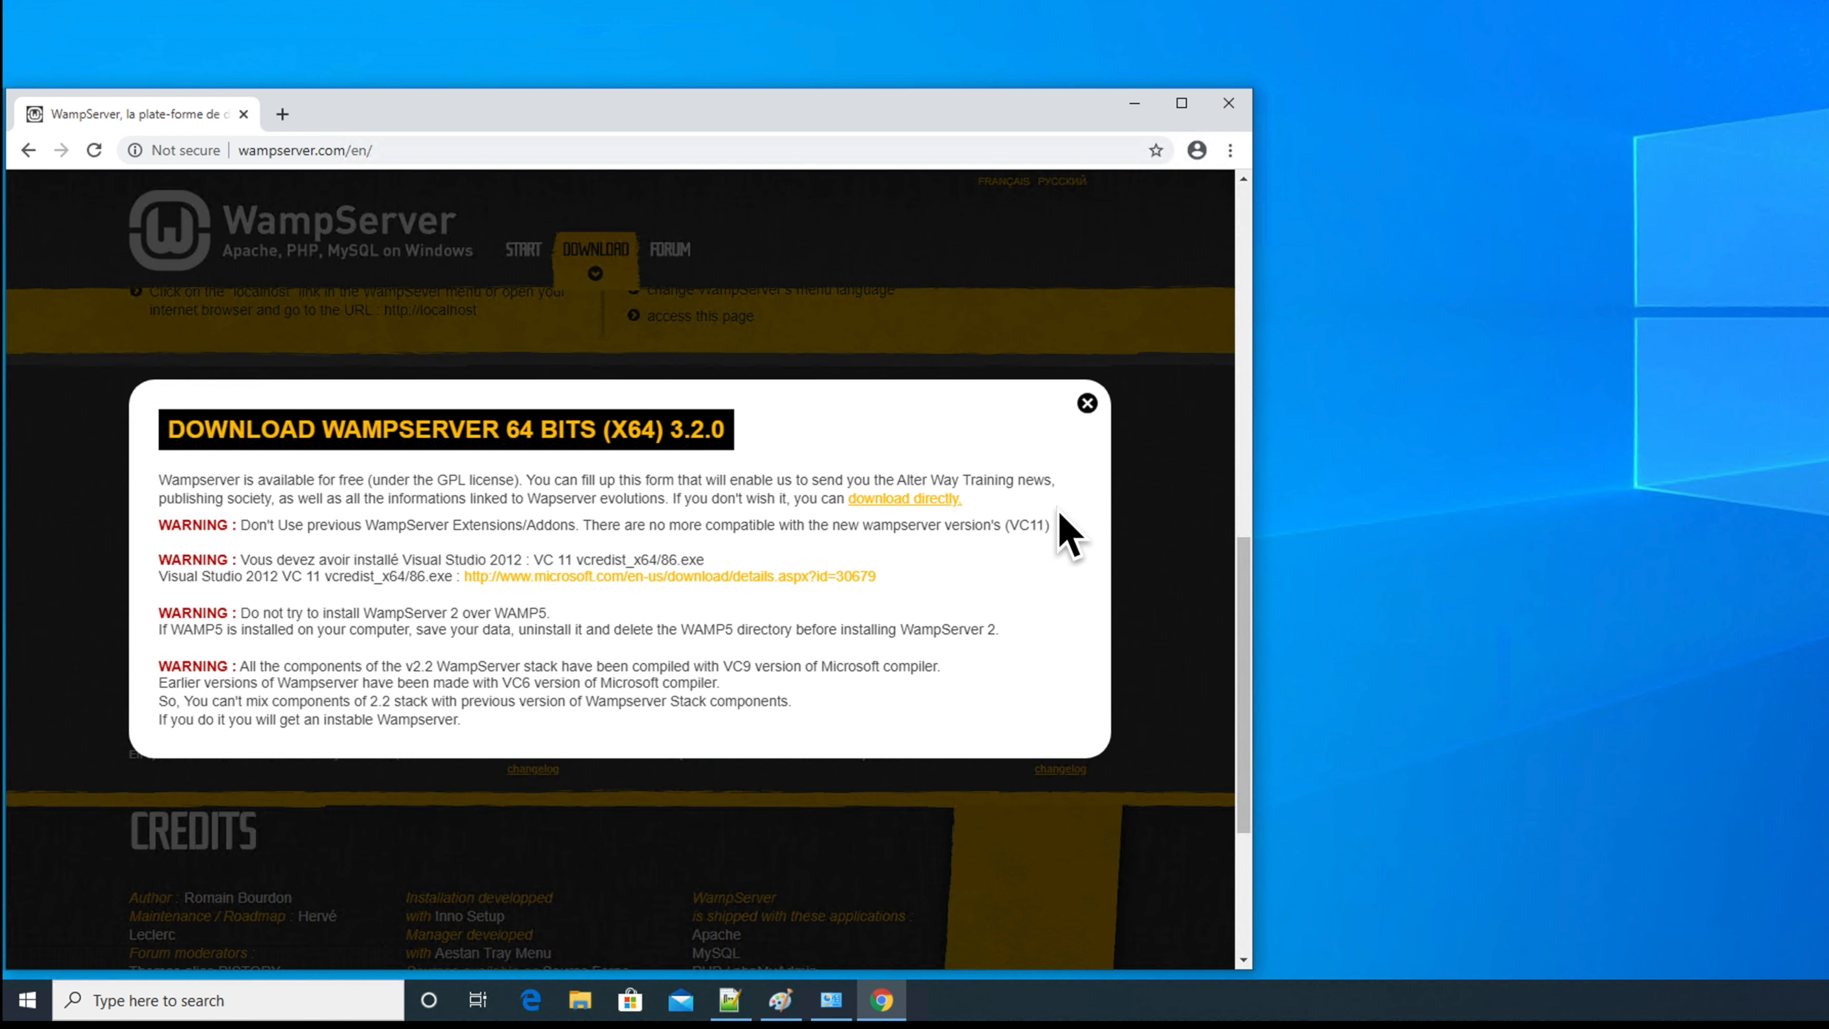
- Download the 64-bit WampServer installer directly, without filling in the form, and check its progress in the browser's full downloads list
click(909, 503)
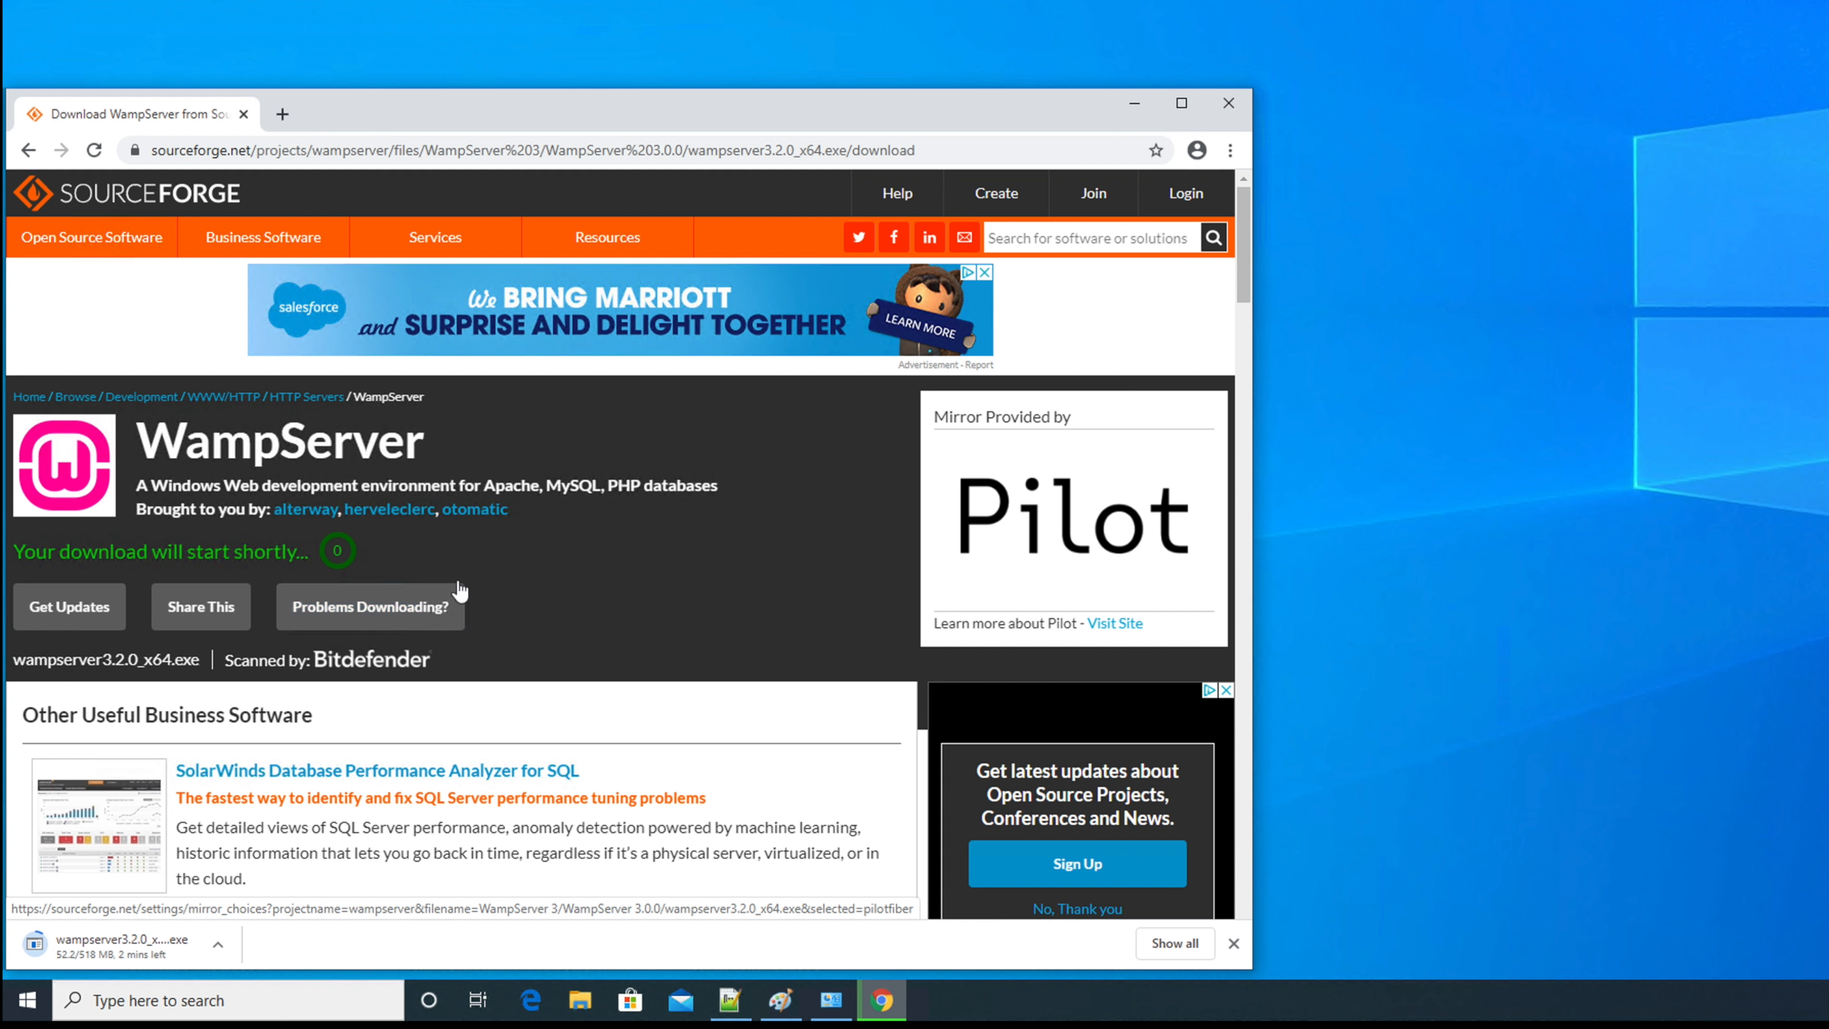
scroll(471, 606, down, 1)
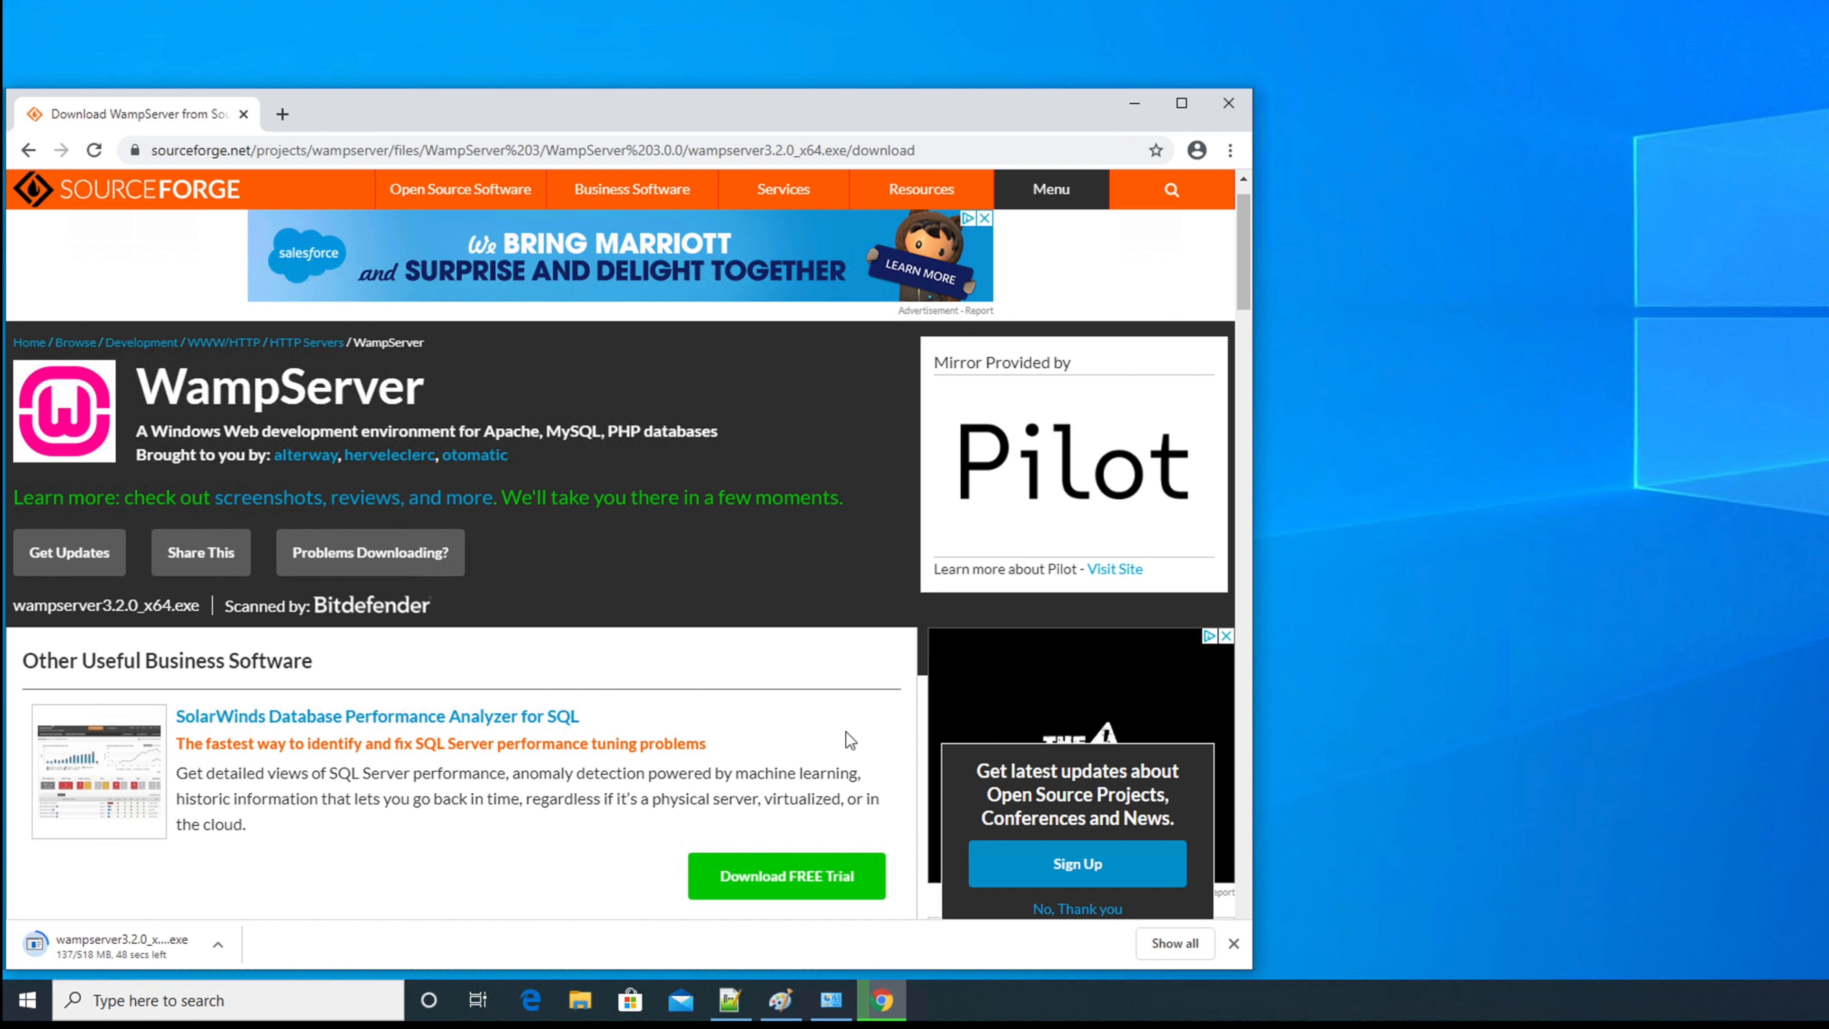
click(1174, 943)
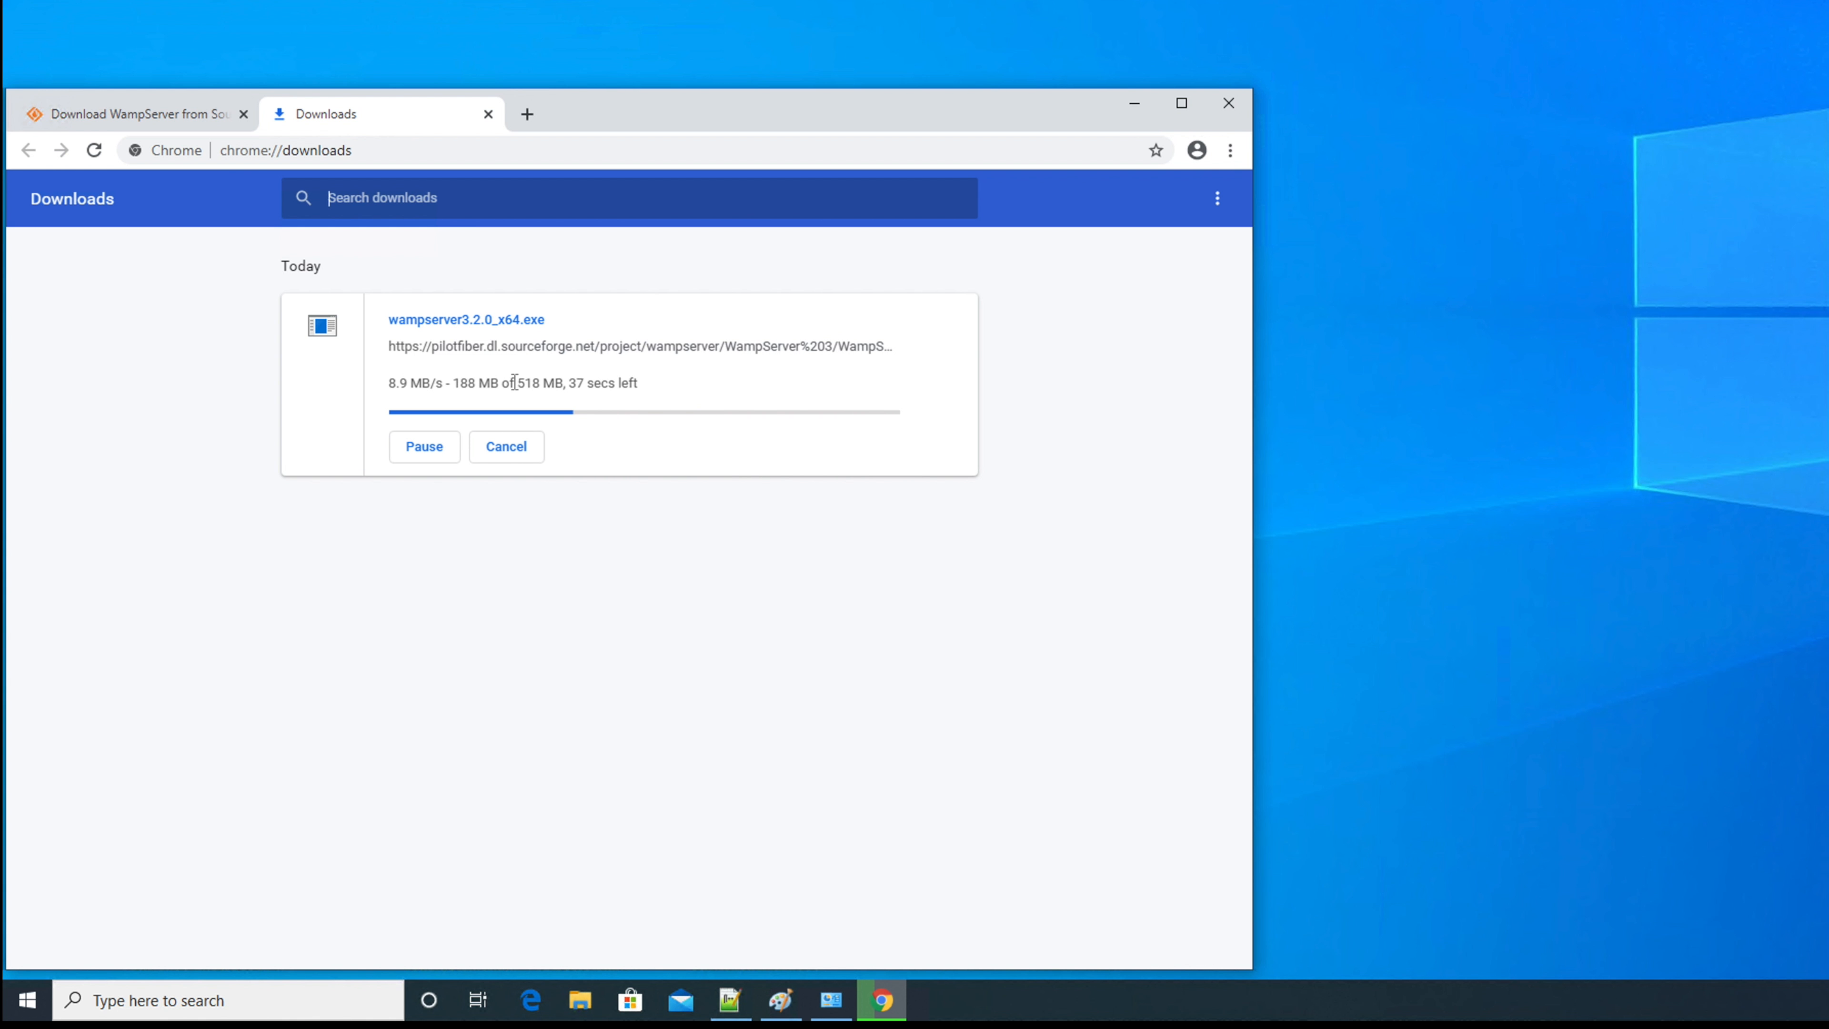
drag(515, 384, 568, 384)
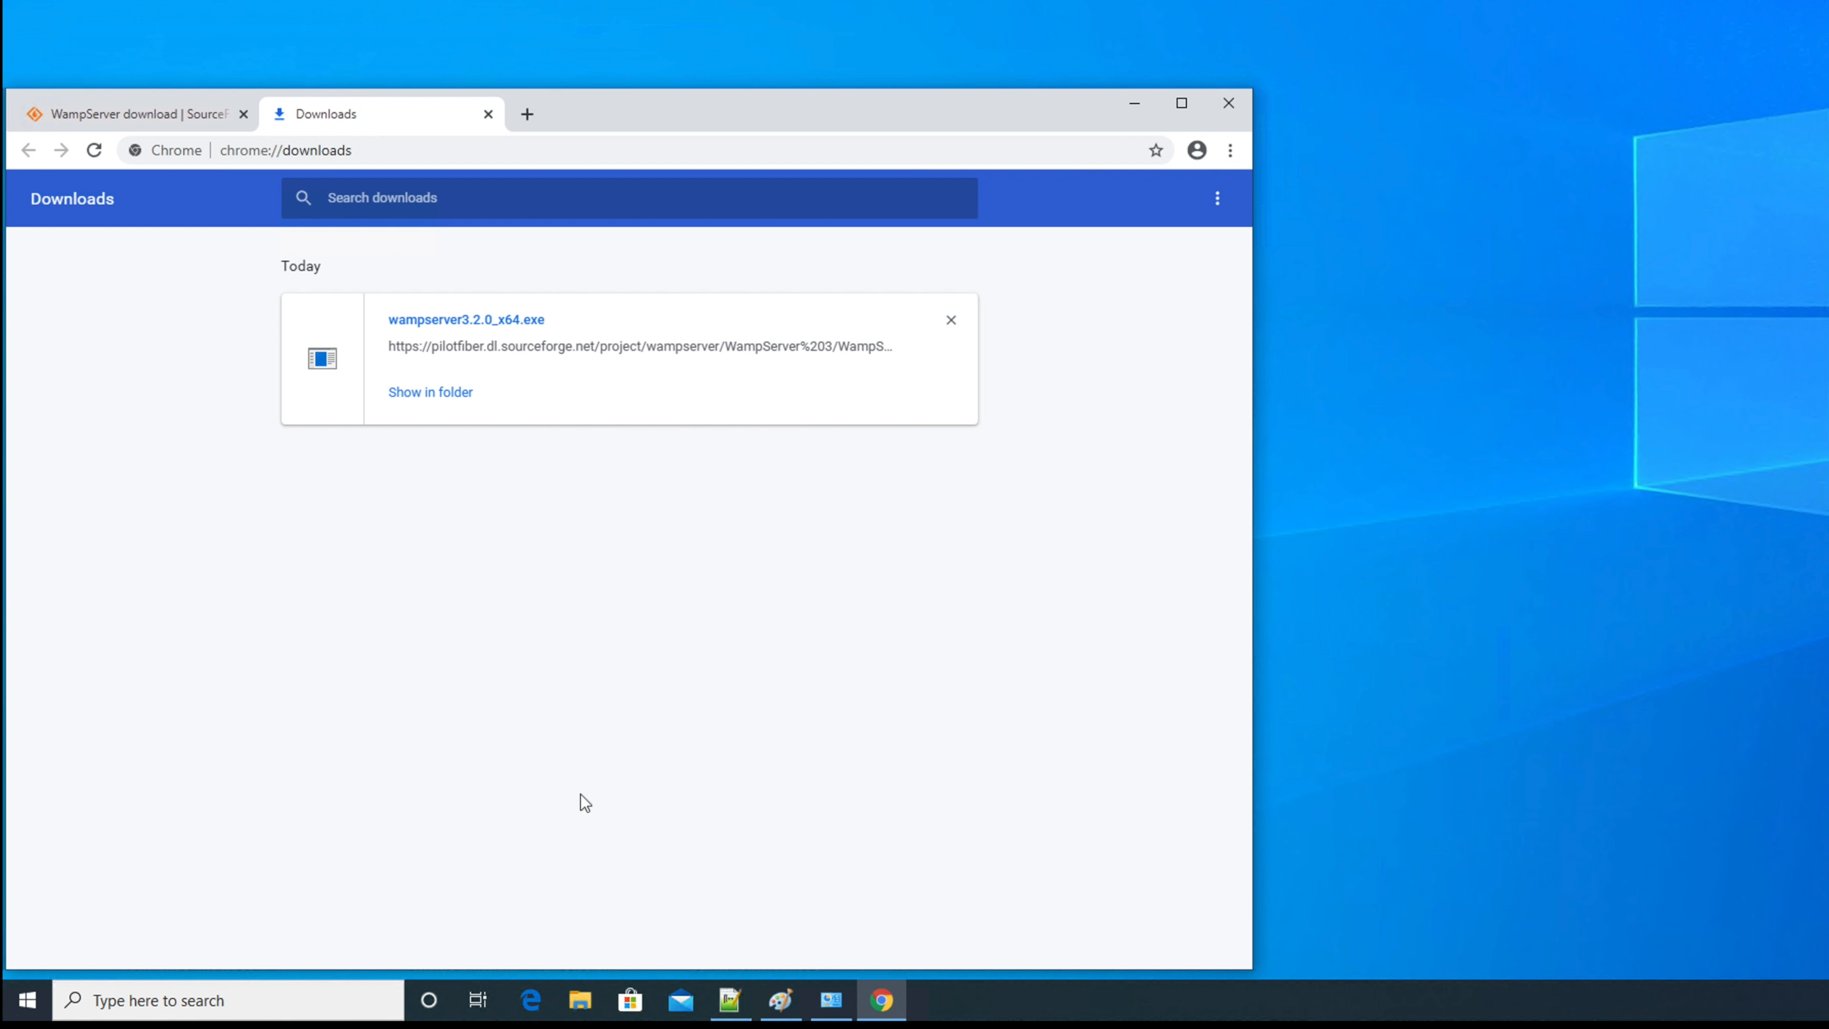
- Open the Downloads folder in File Explorer and select the wampserver3.2.0_x64 installer
click(579, 999)
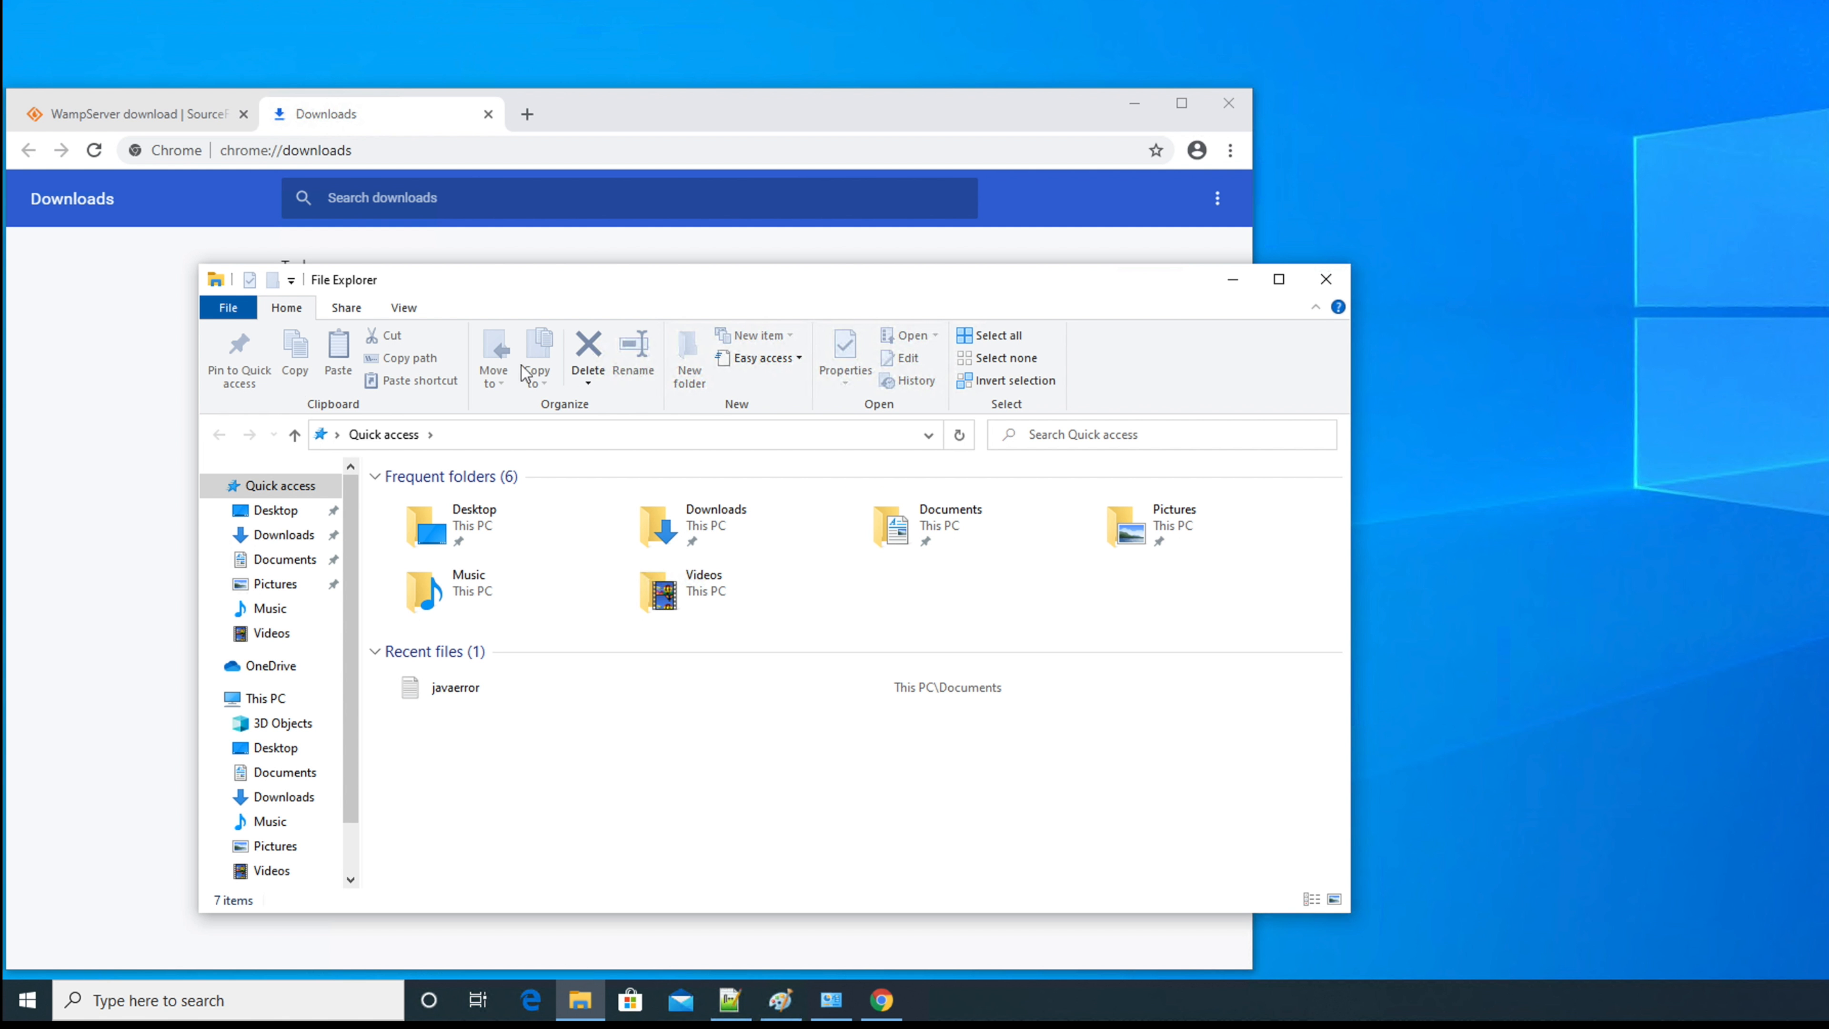
drag(564, 284, 421, 271)
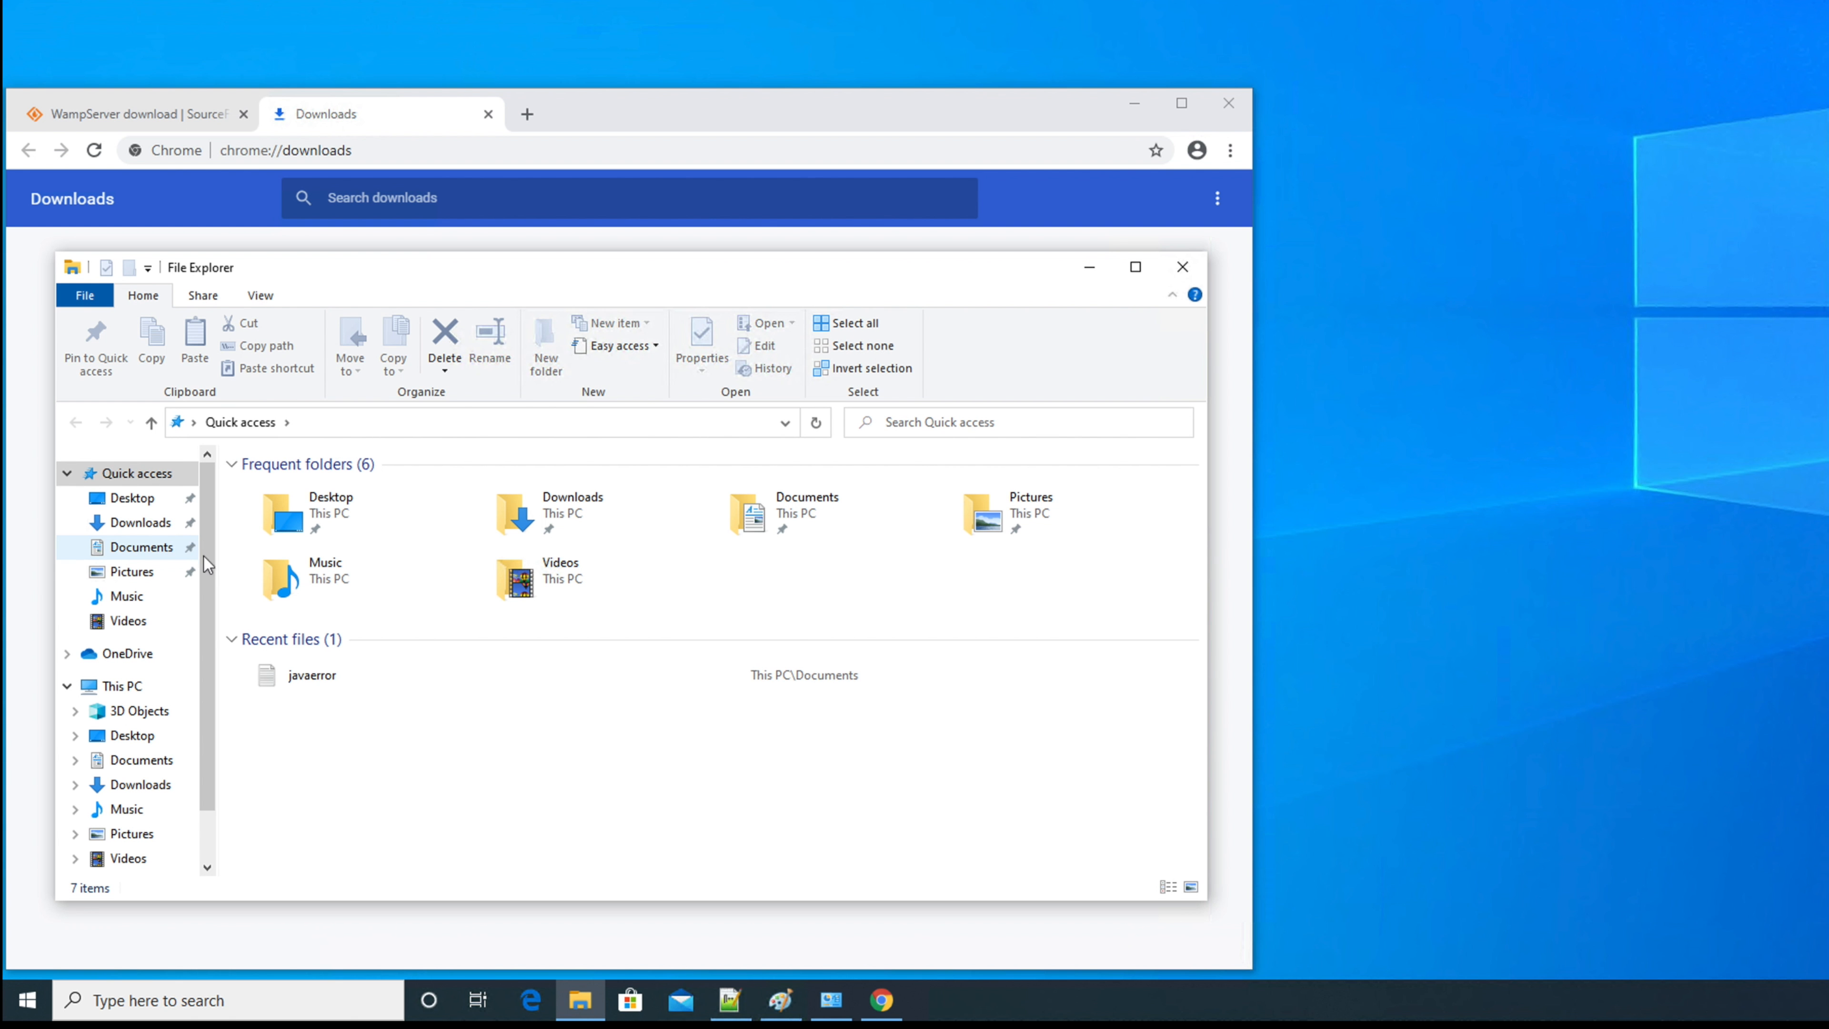
click(137, 530)
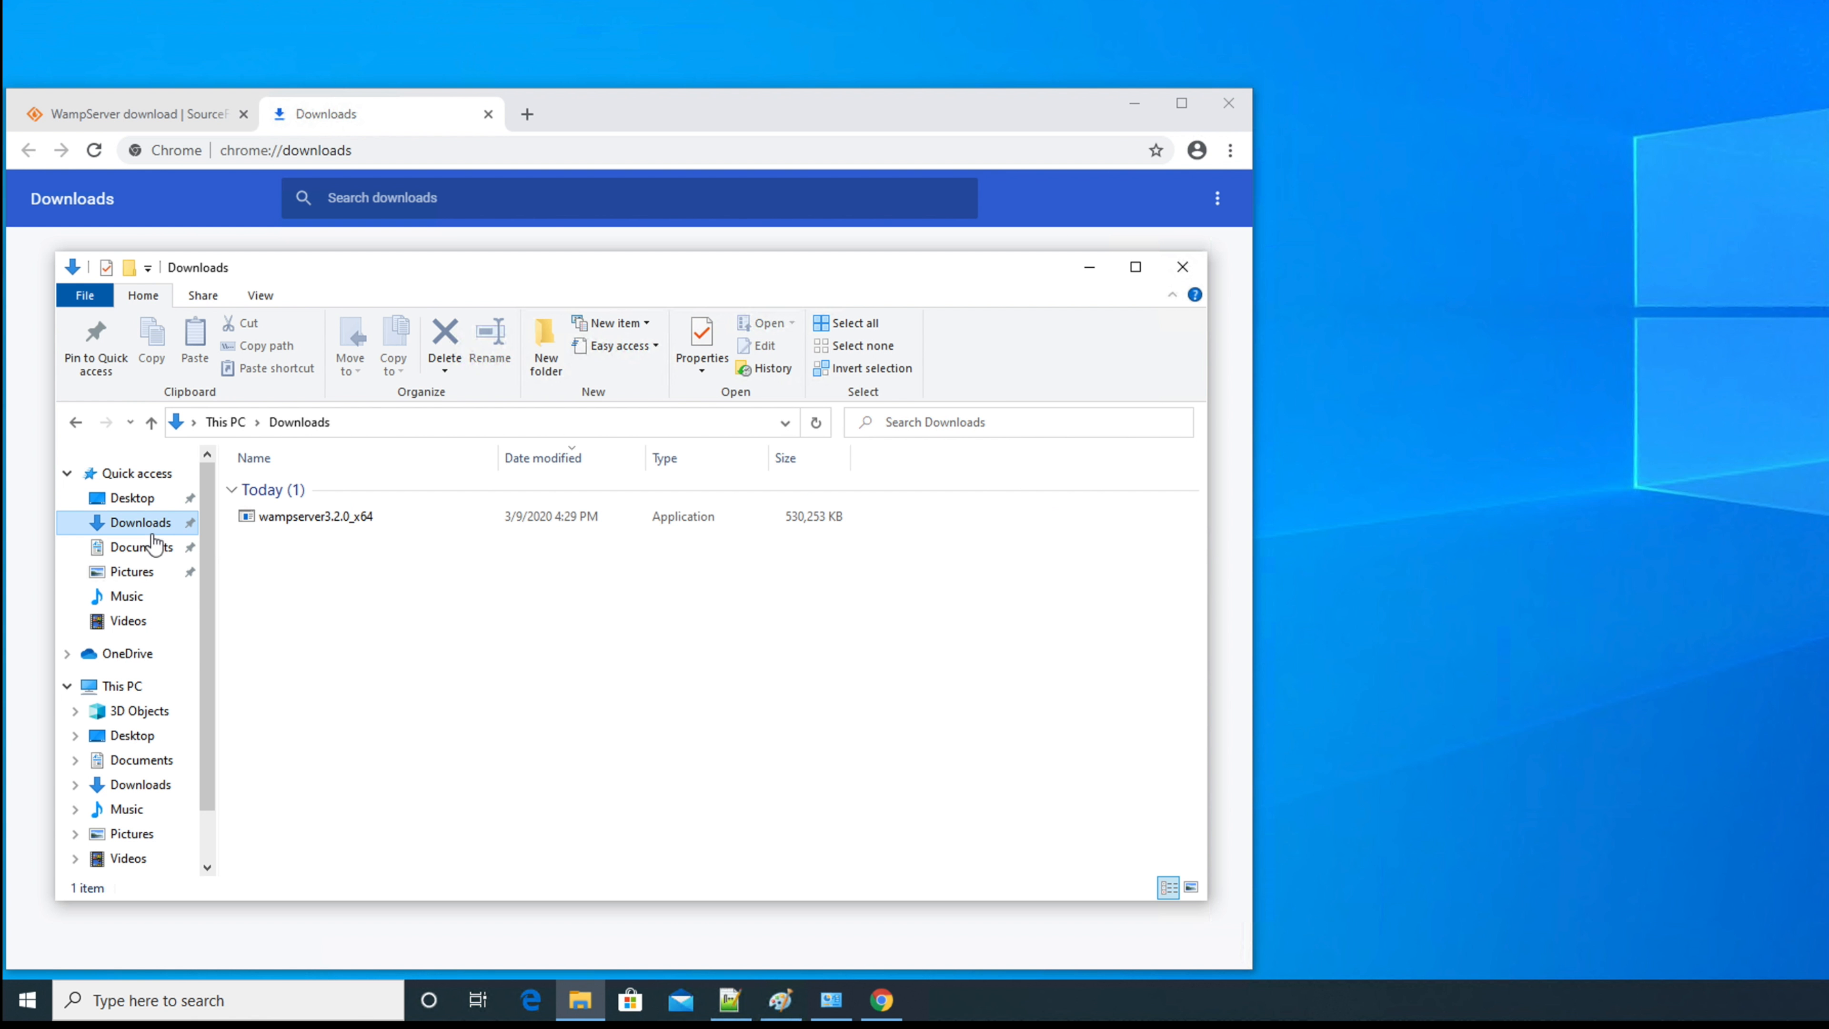
click(347, 524)
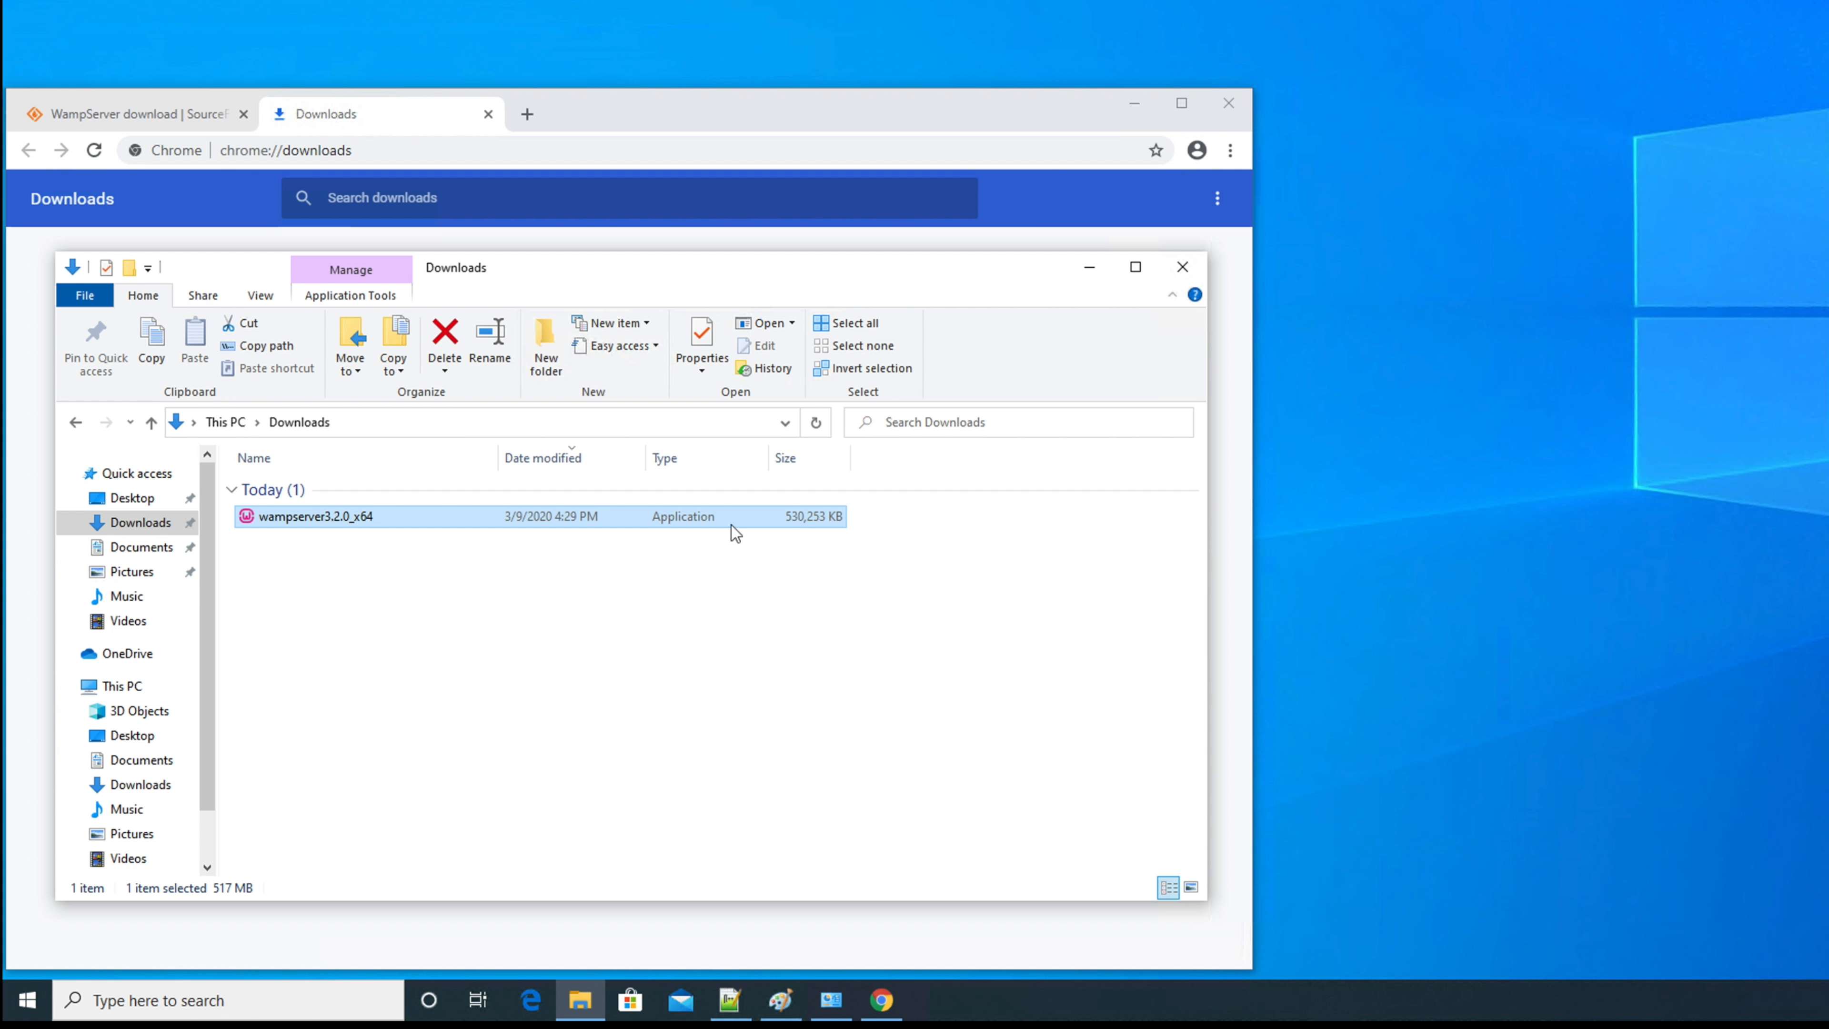
- Run the wampserver3.2.0_x64 installer as administrator and allow it to make changes to the device
double_click(316, 518)
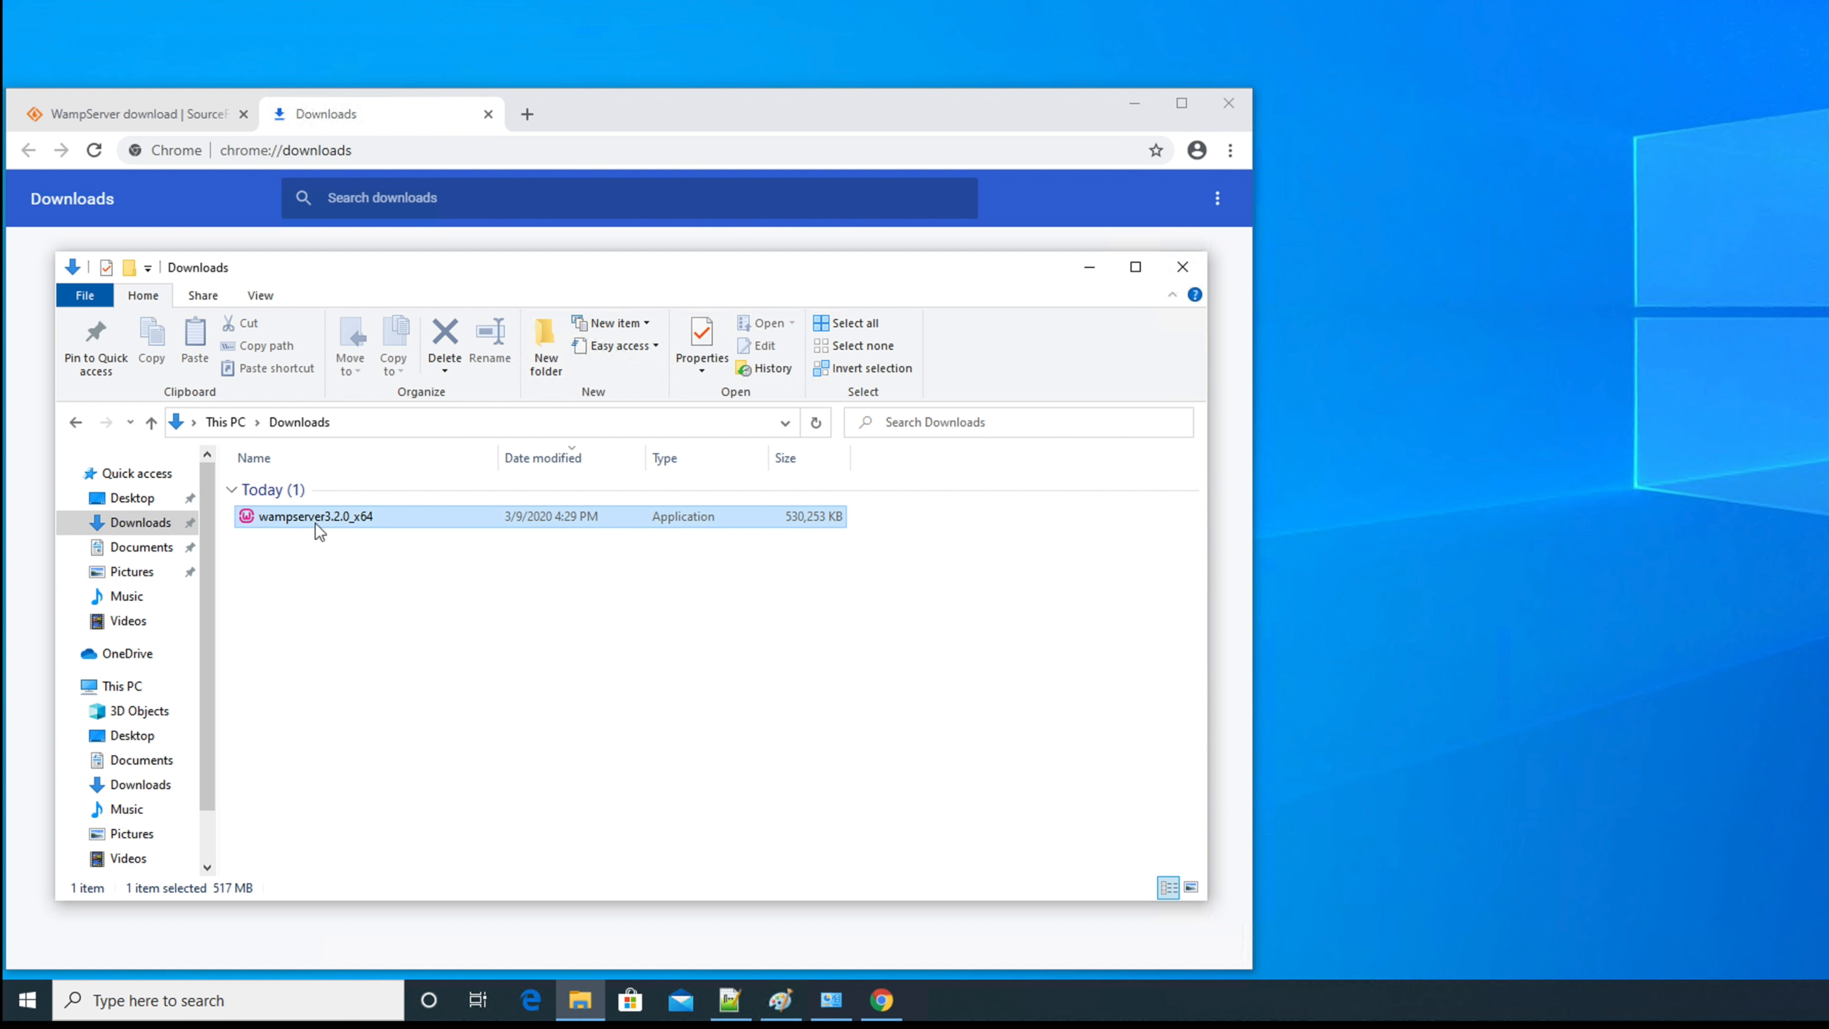
right_click(357, 525)
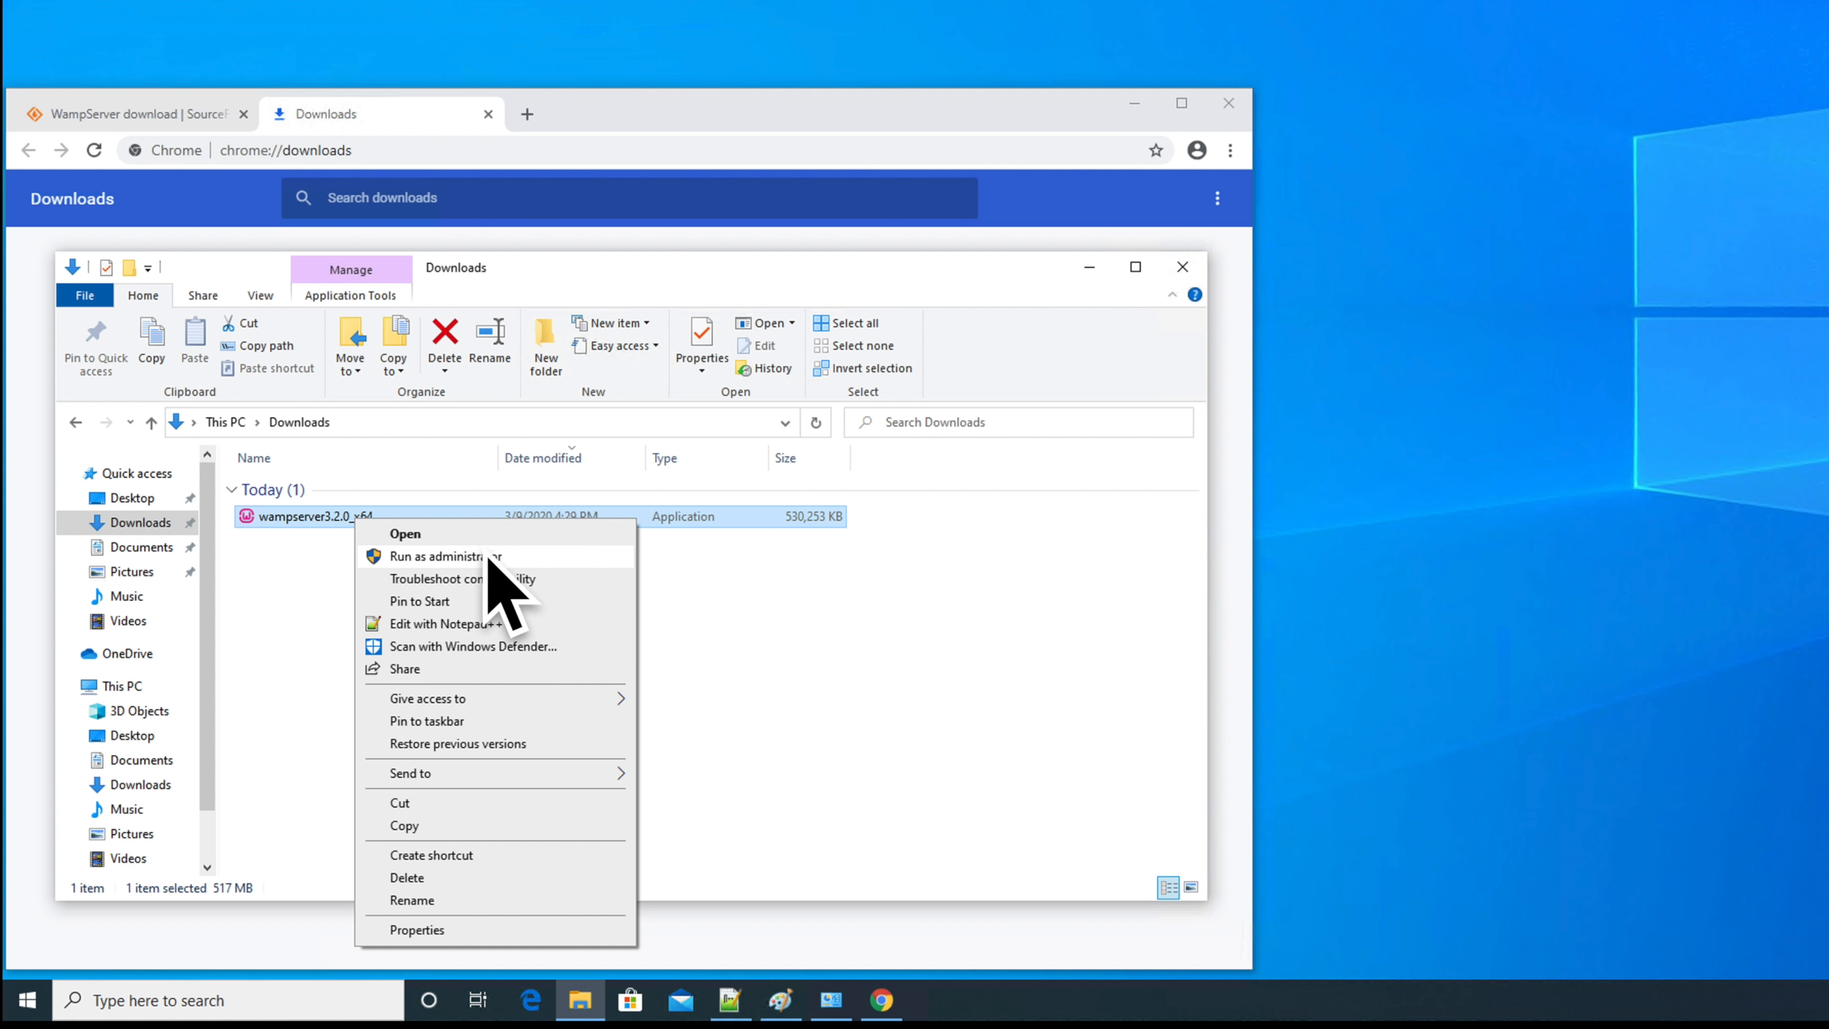
click(470, 559)
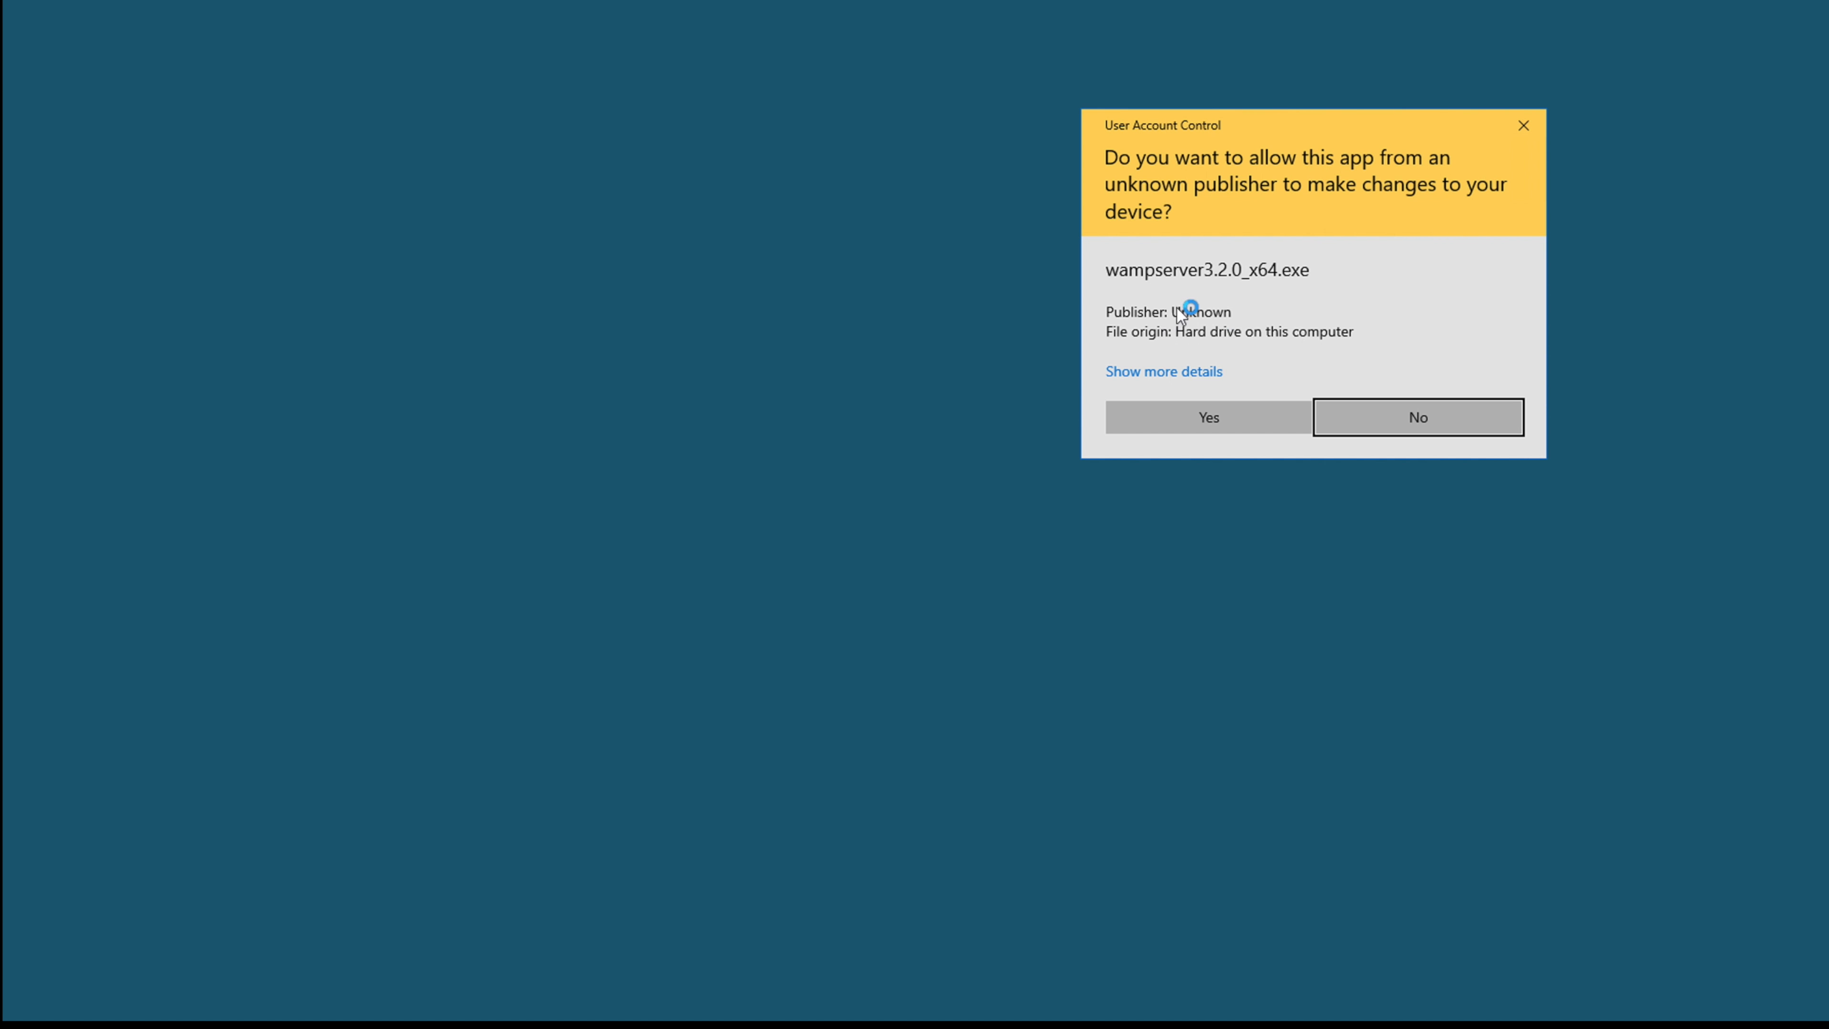
click(1210, 421)
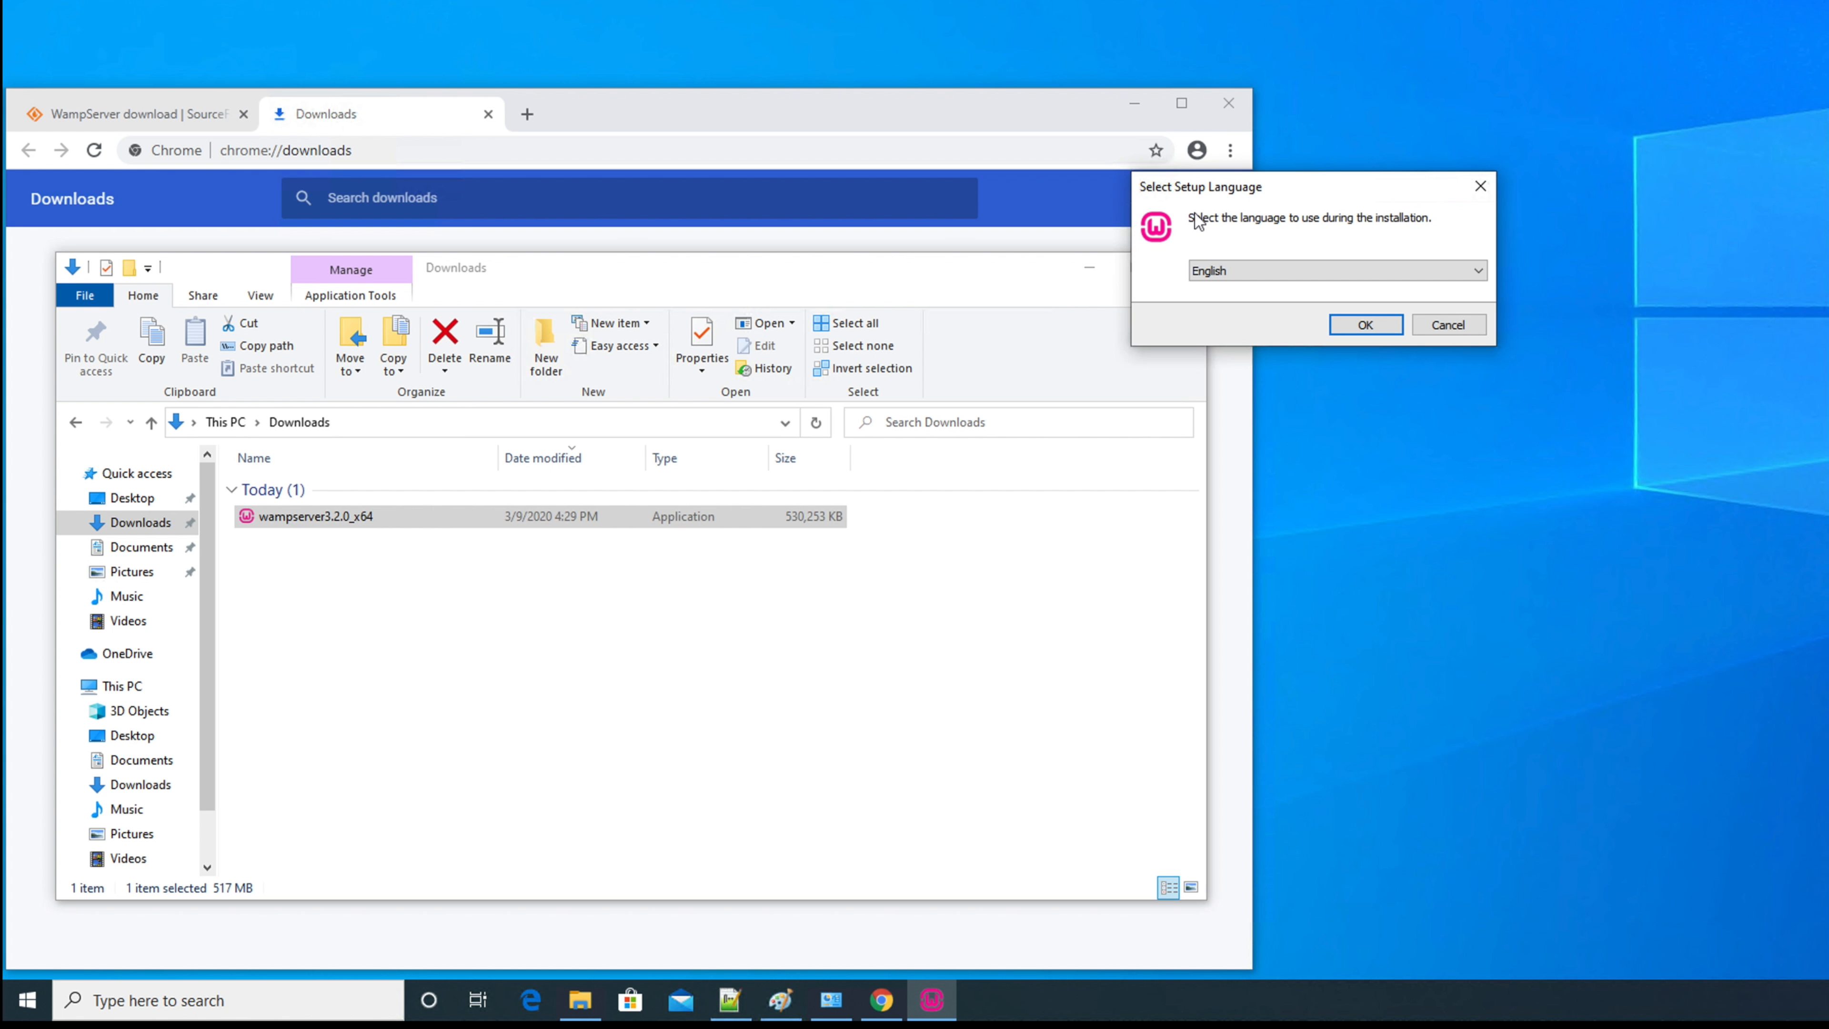
- Minimize the File Explorer and browser windows so only the setup language dialog remains on the desktop
click(775, 283)
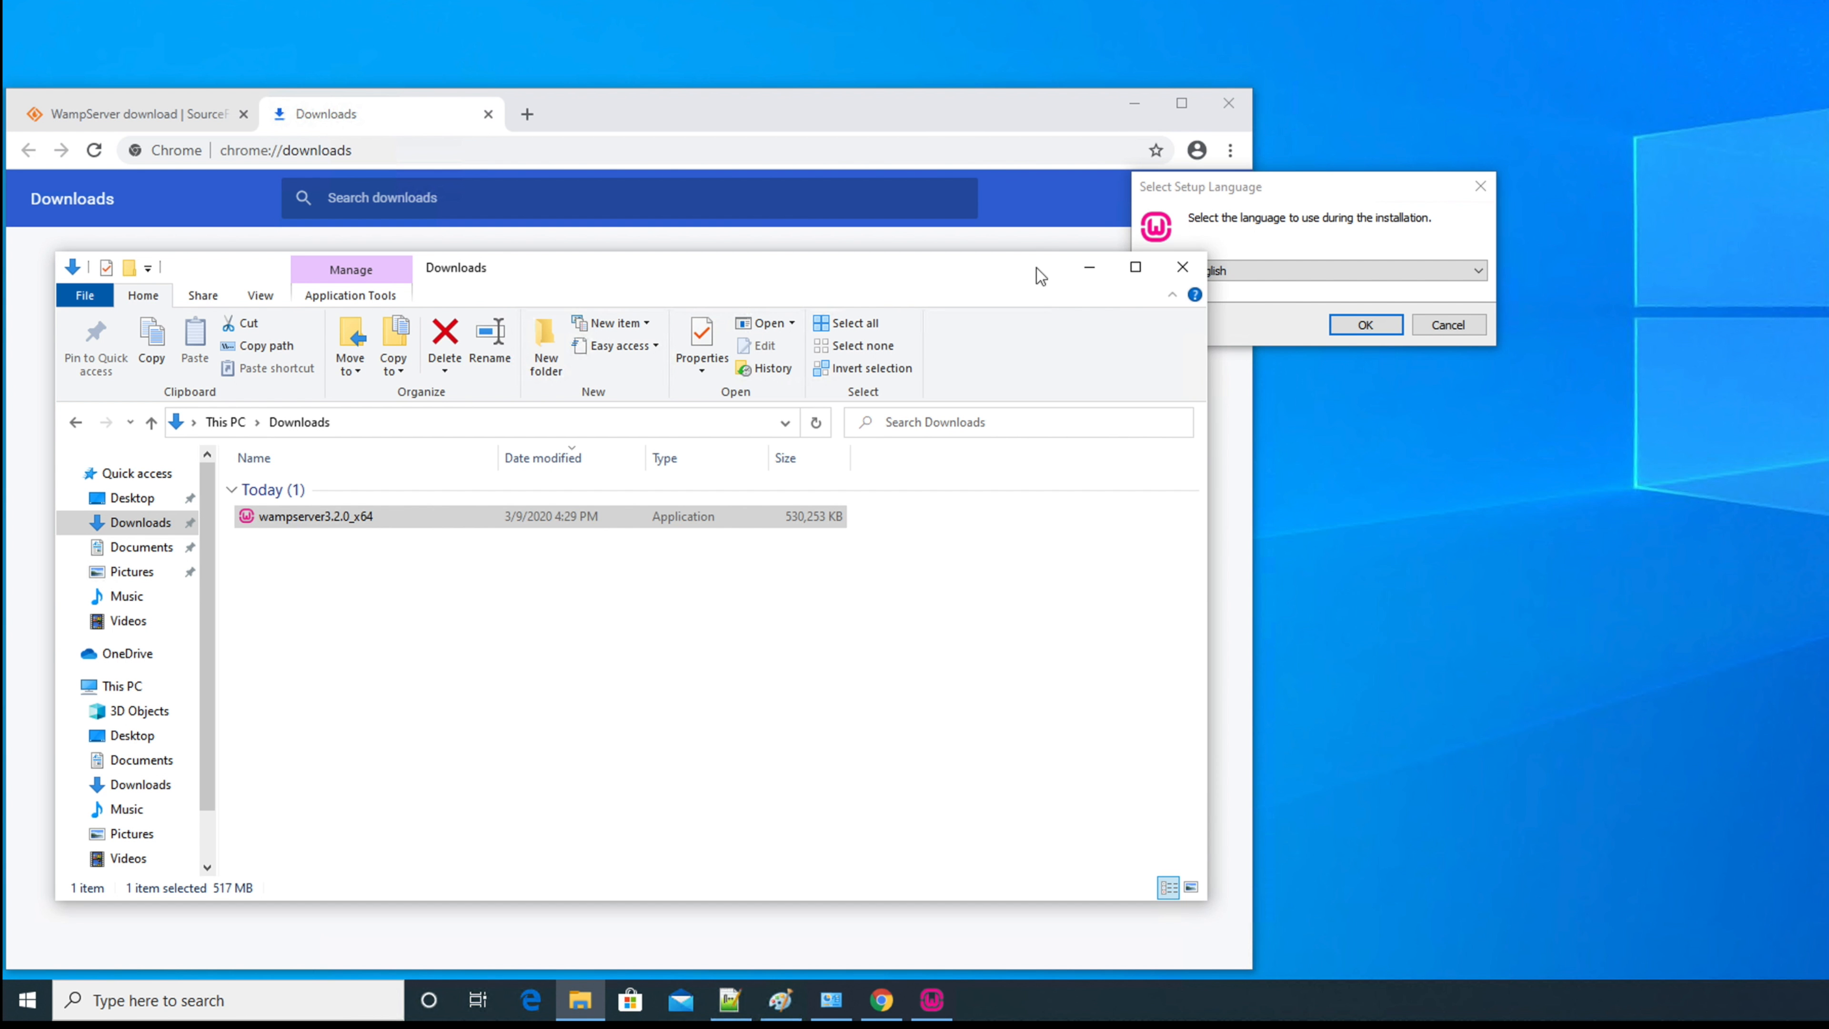
click(1089, 272)
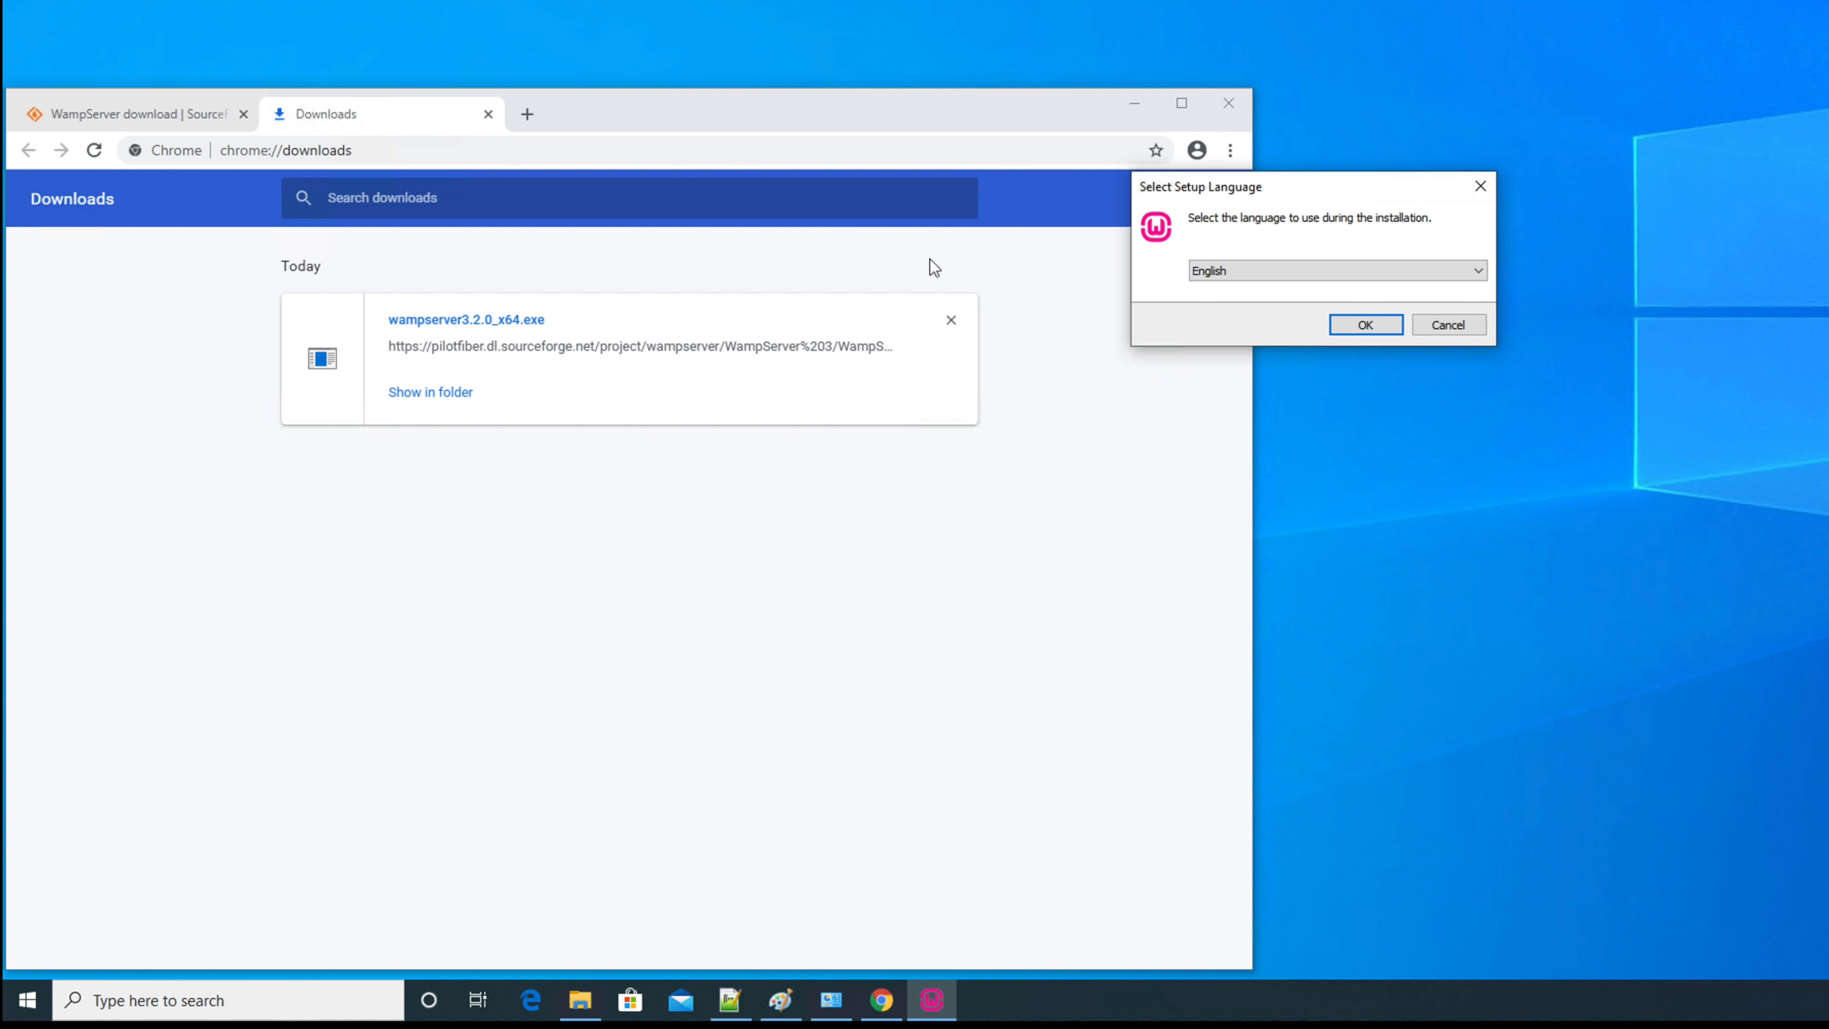
click(1150, 121)
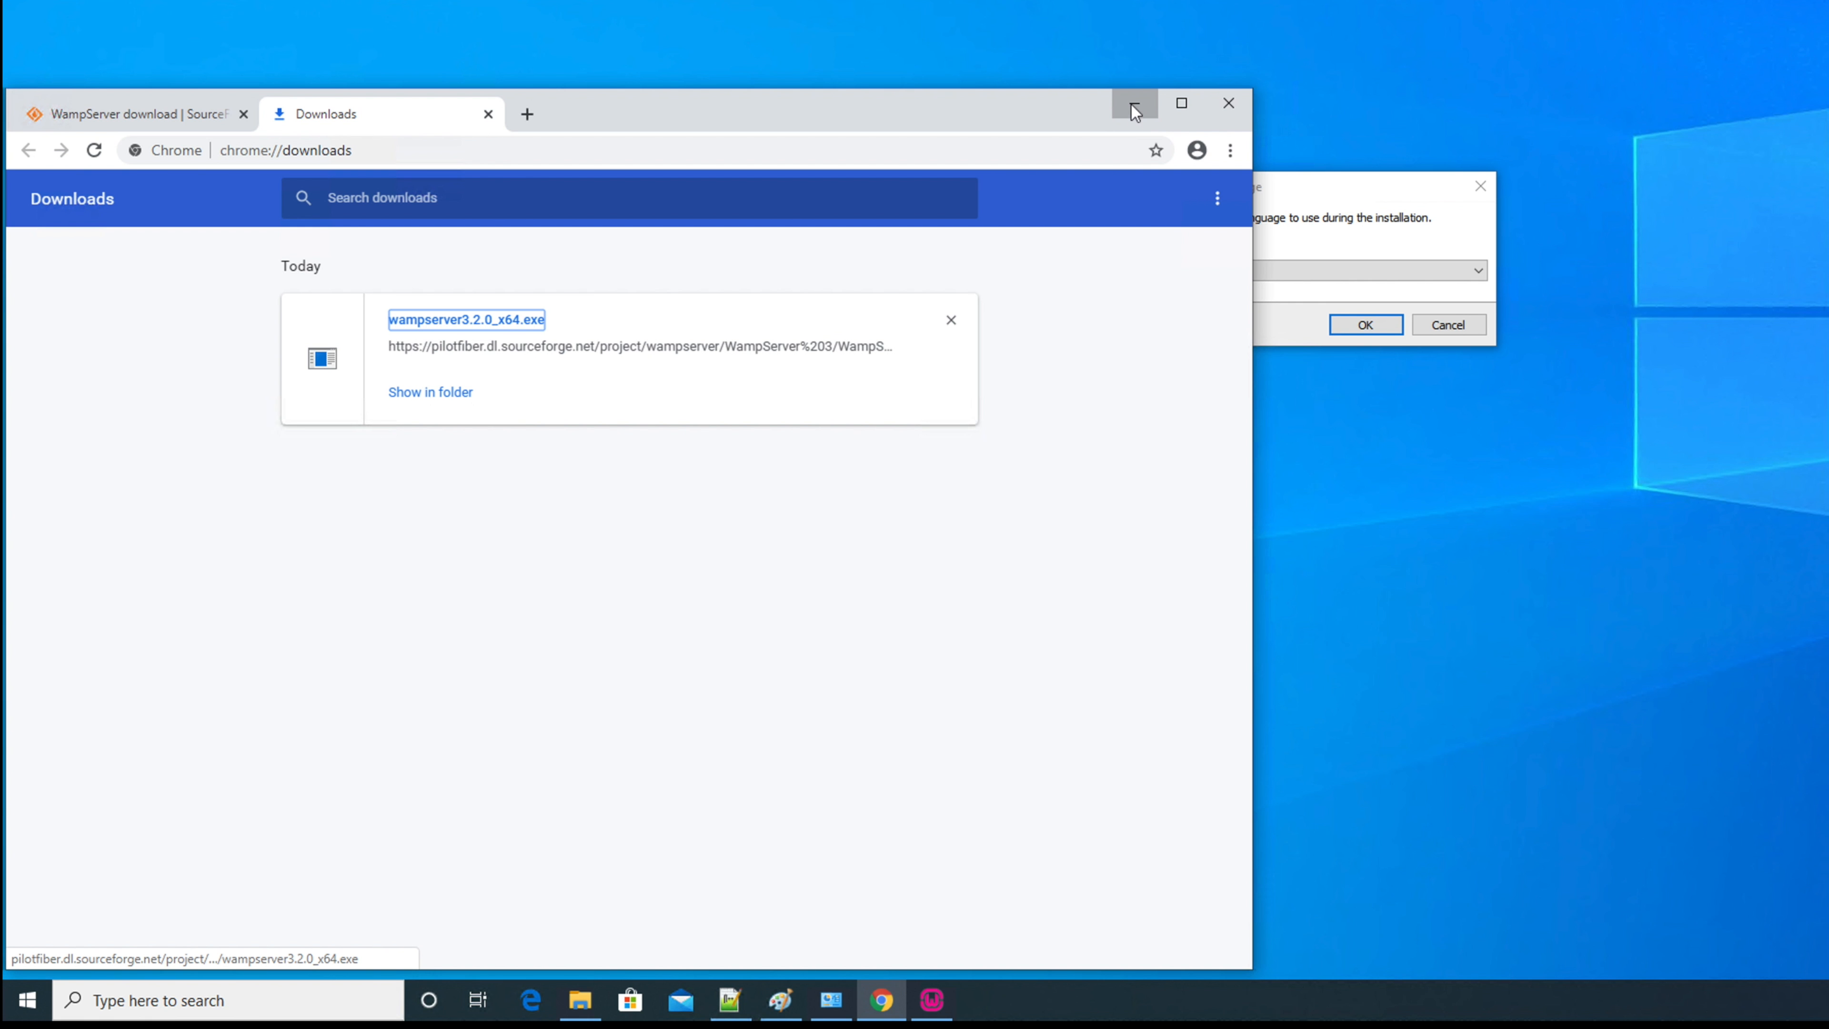
click(1133, 104)
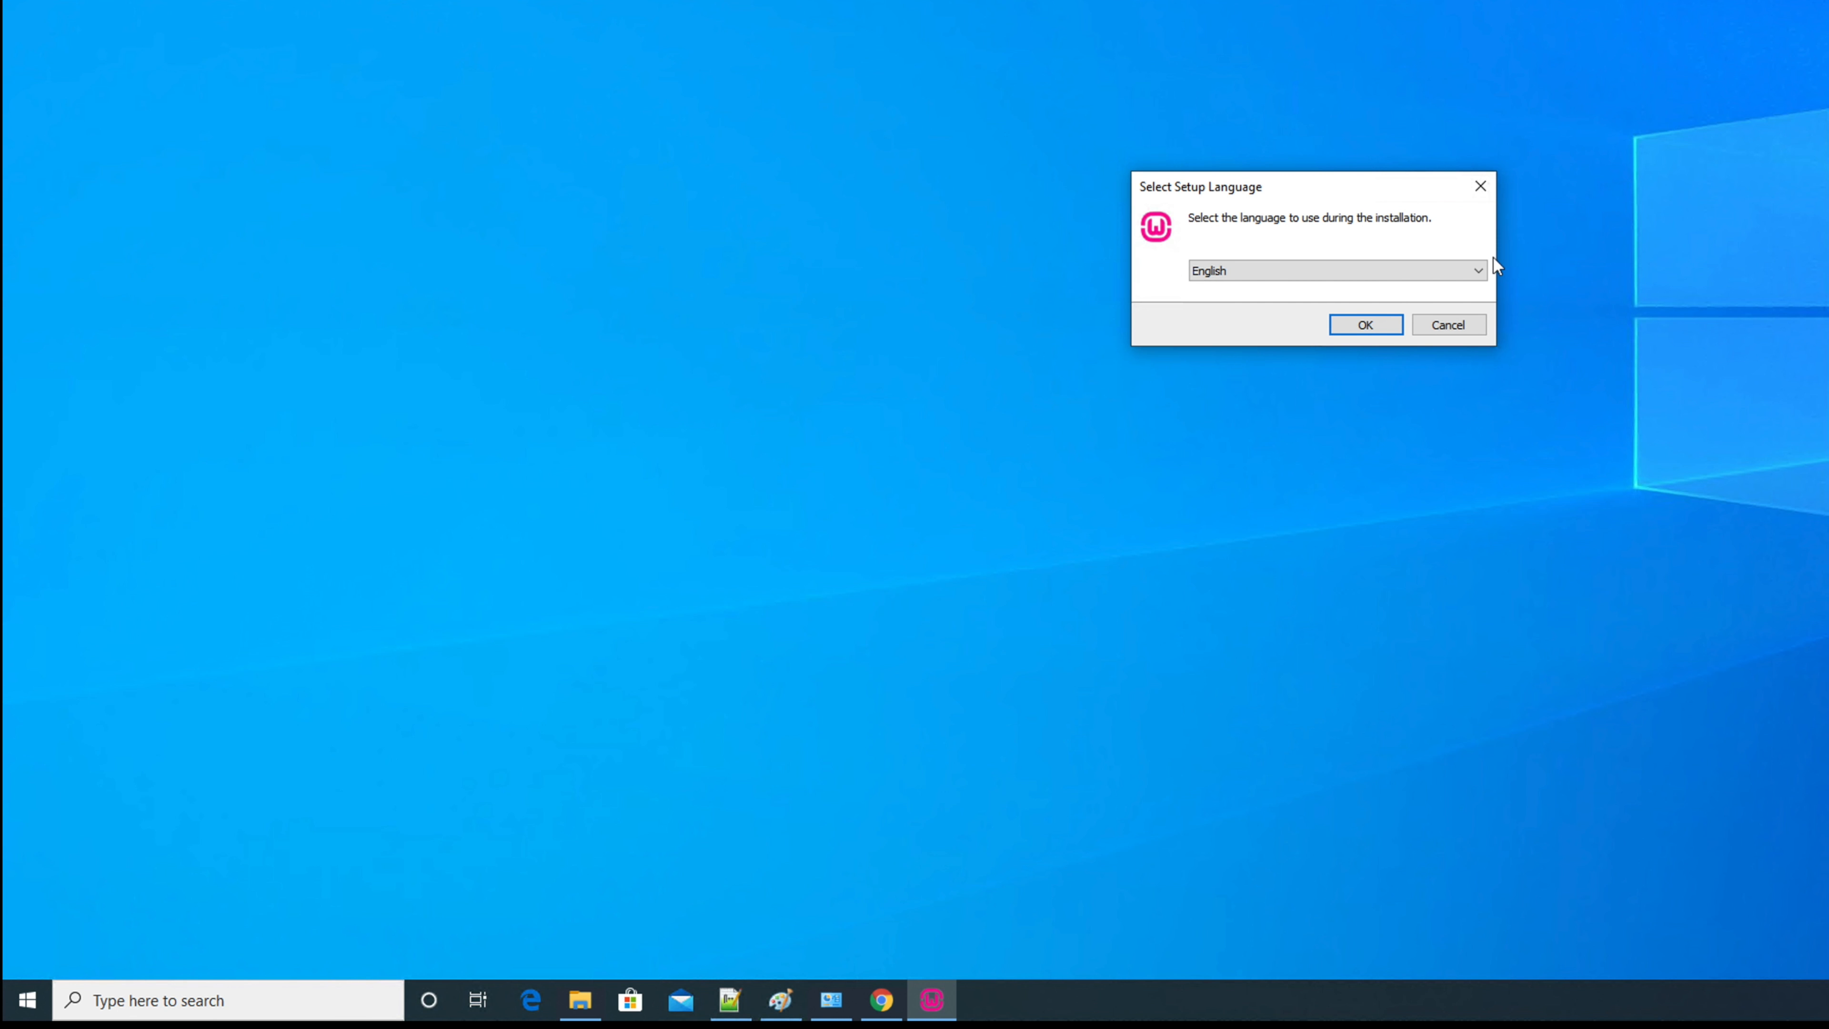
- Choose English as the setup language and accept the WampServer license agreement to continue the installation
click(1258, 270)
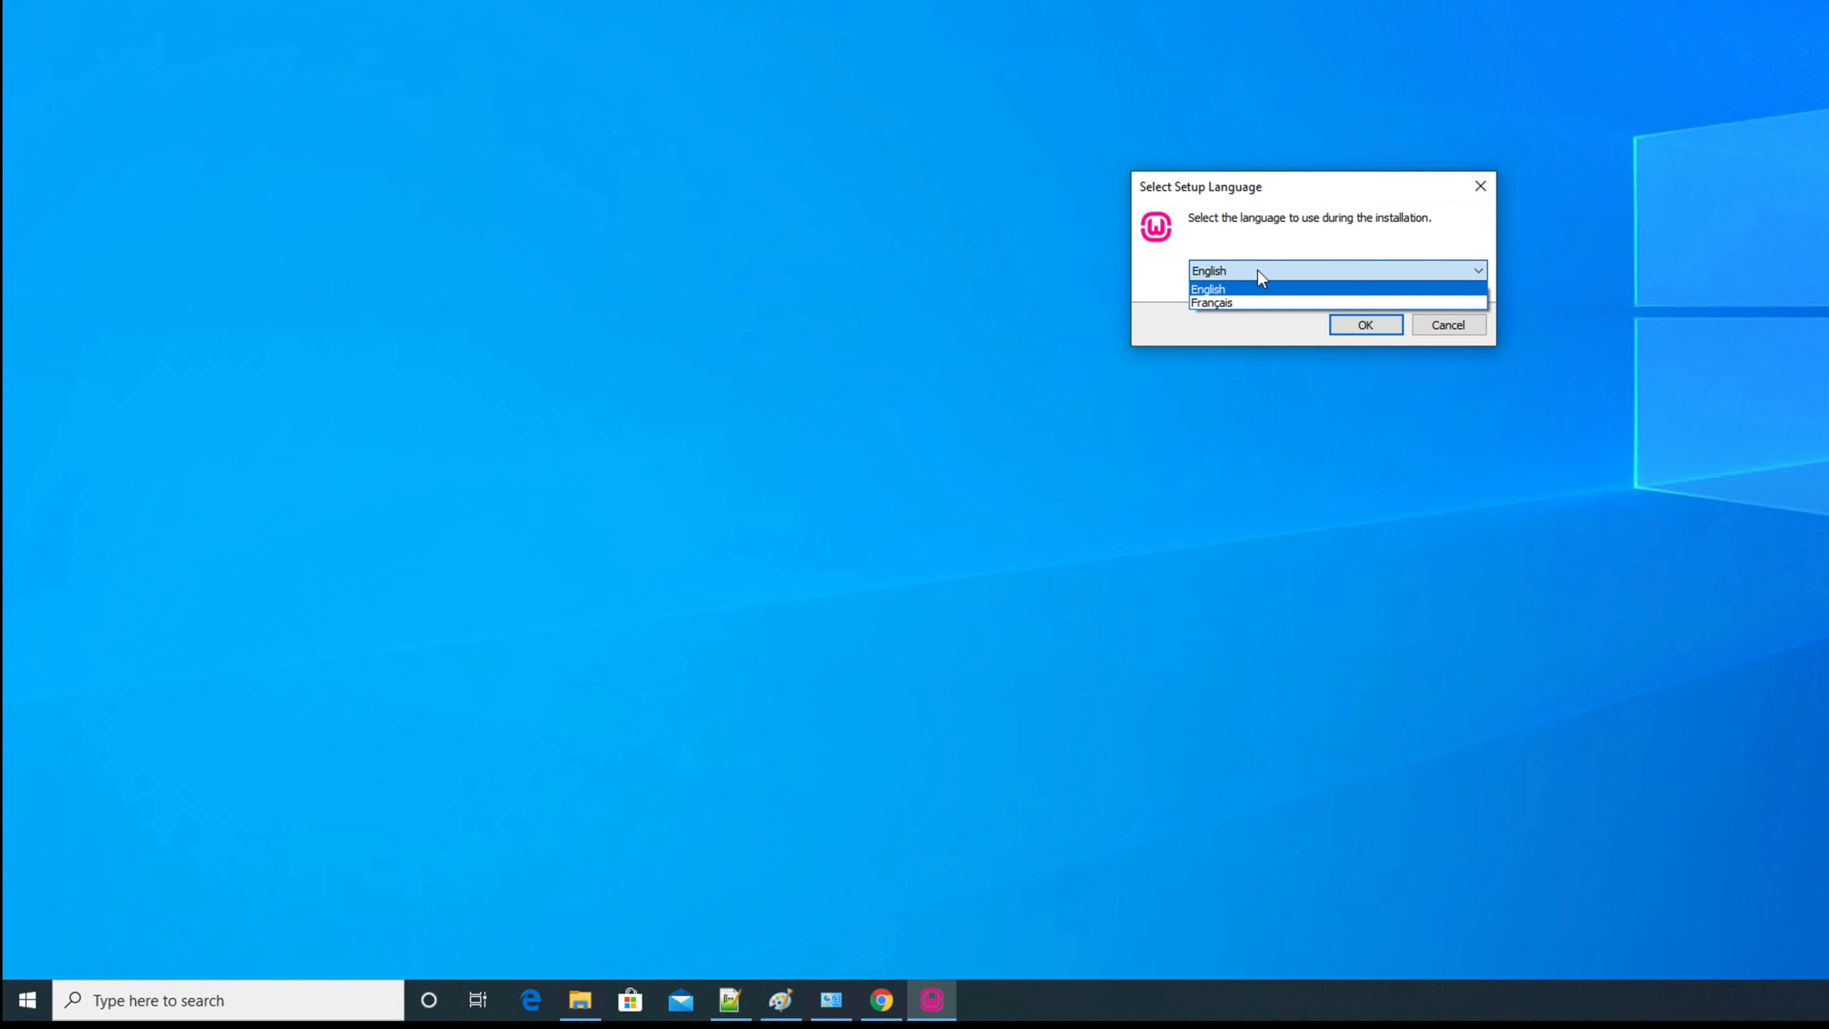
click(1226, 290)
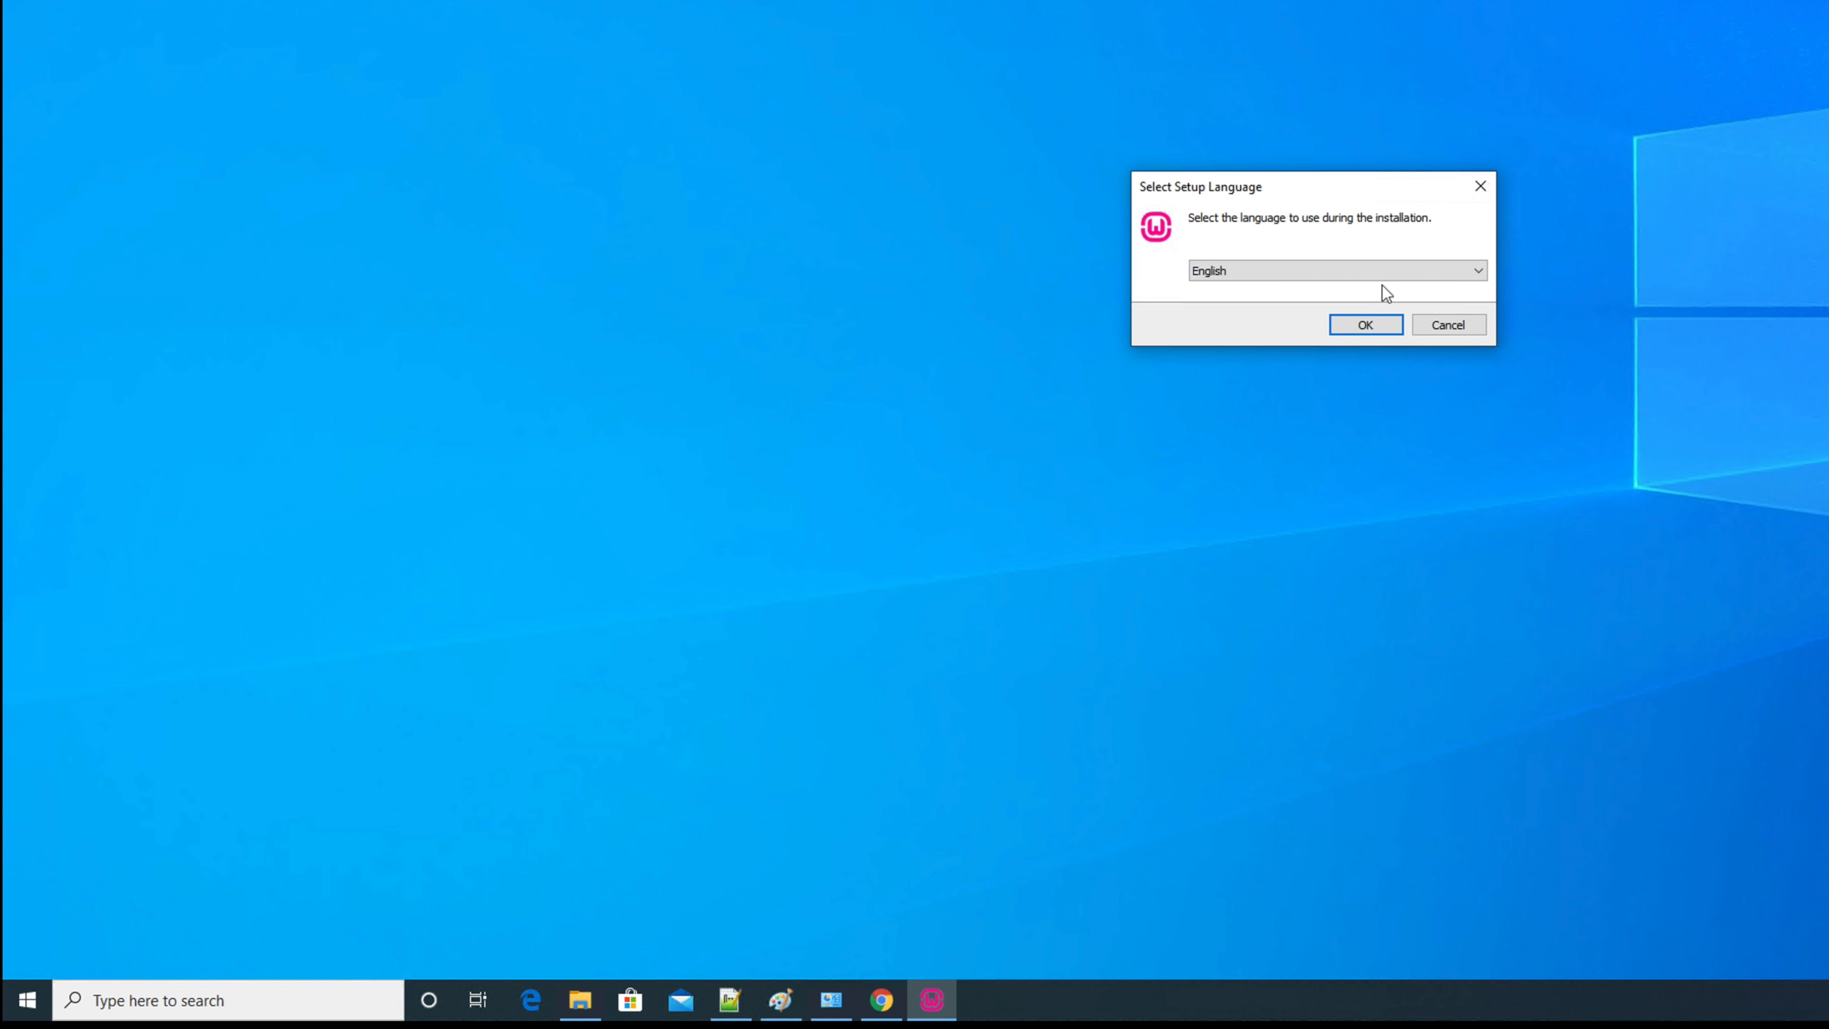
click(1352, 270)
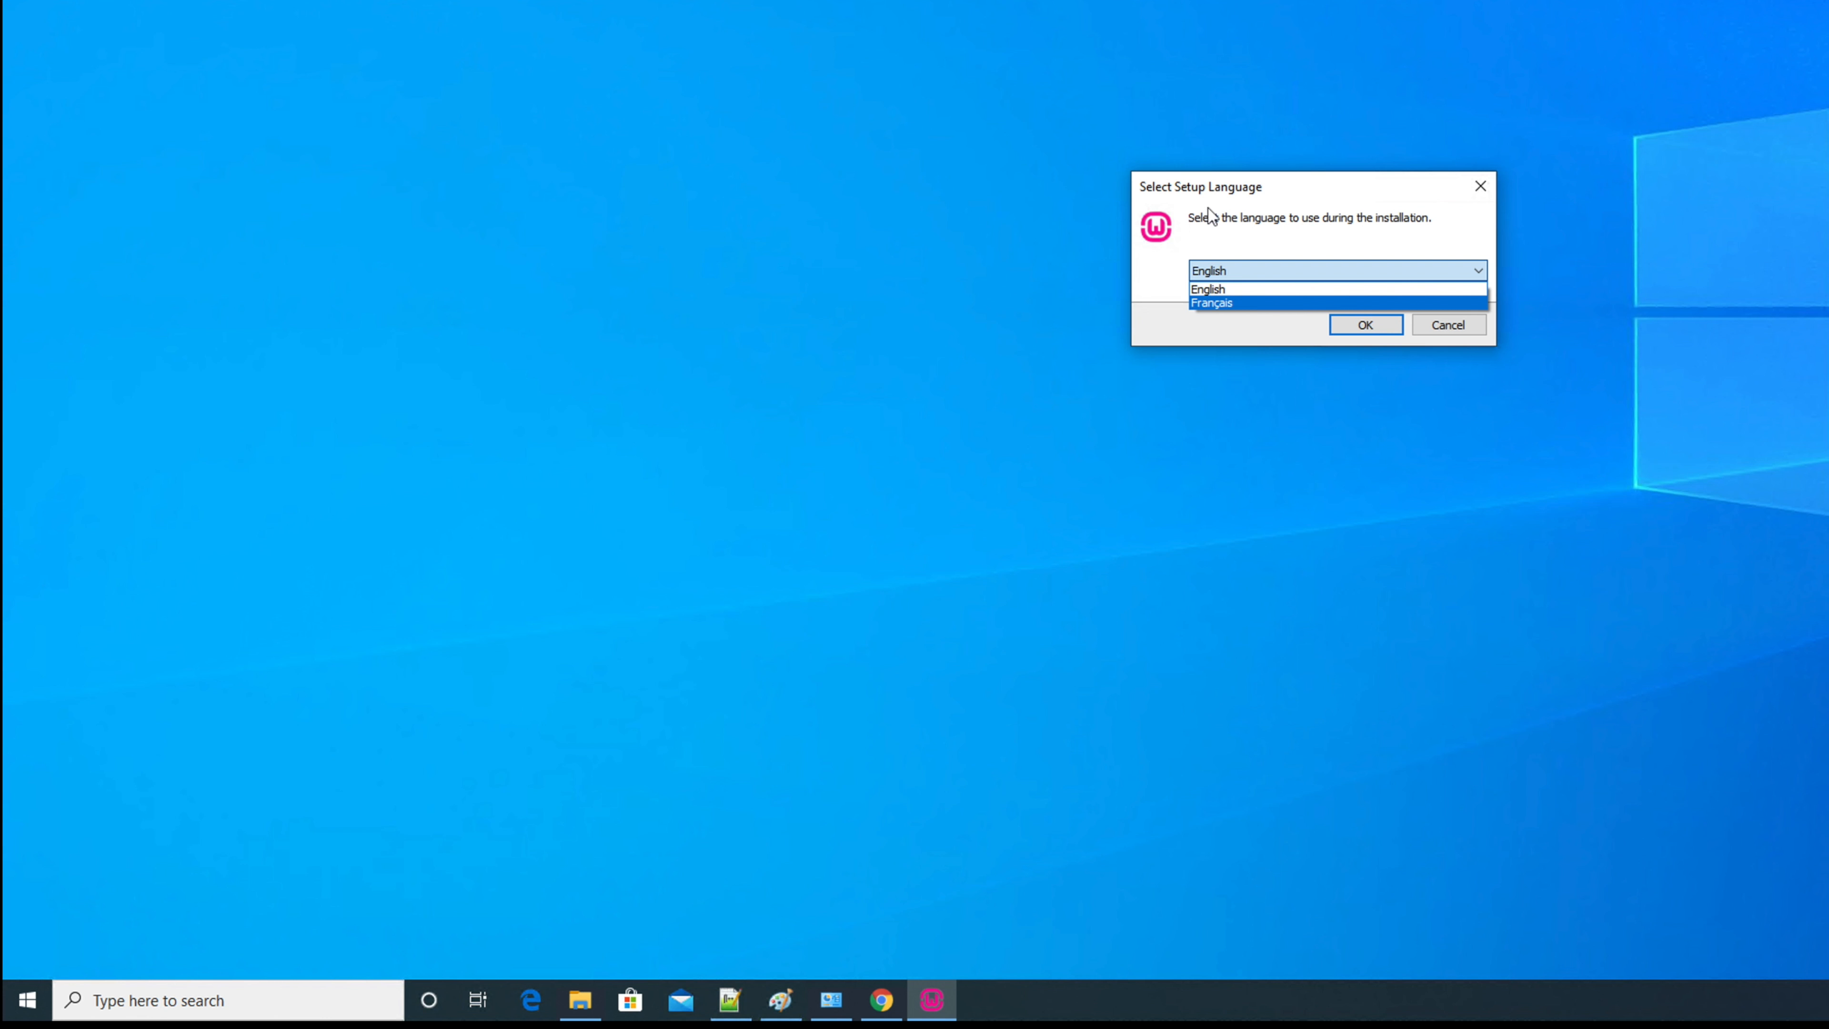
click(1235, 289)
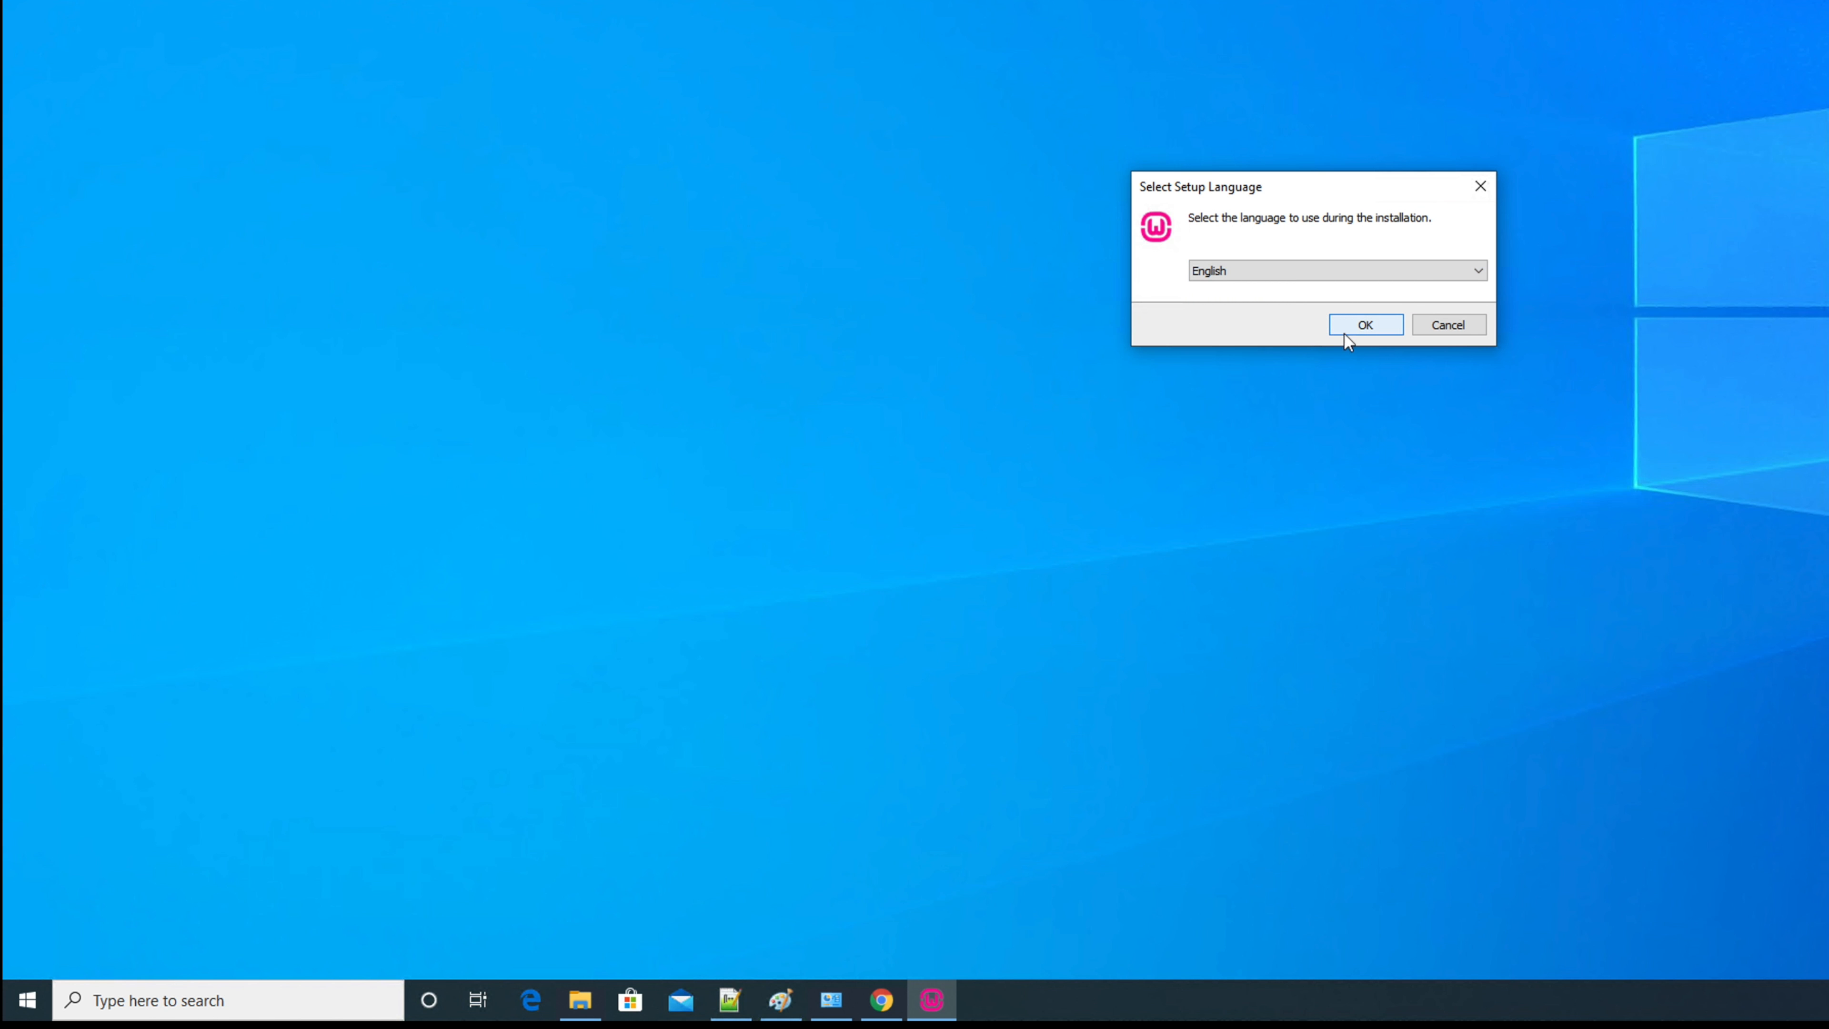
click(1366, 326)
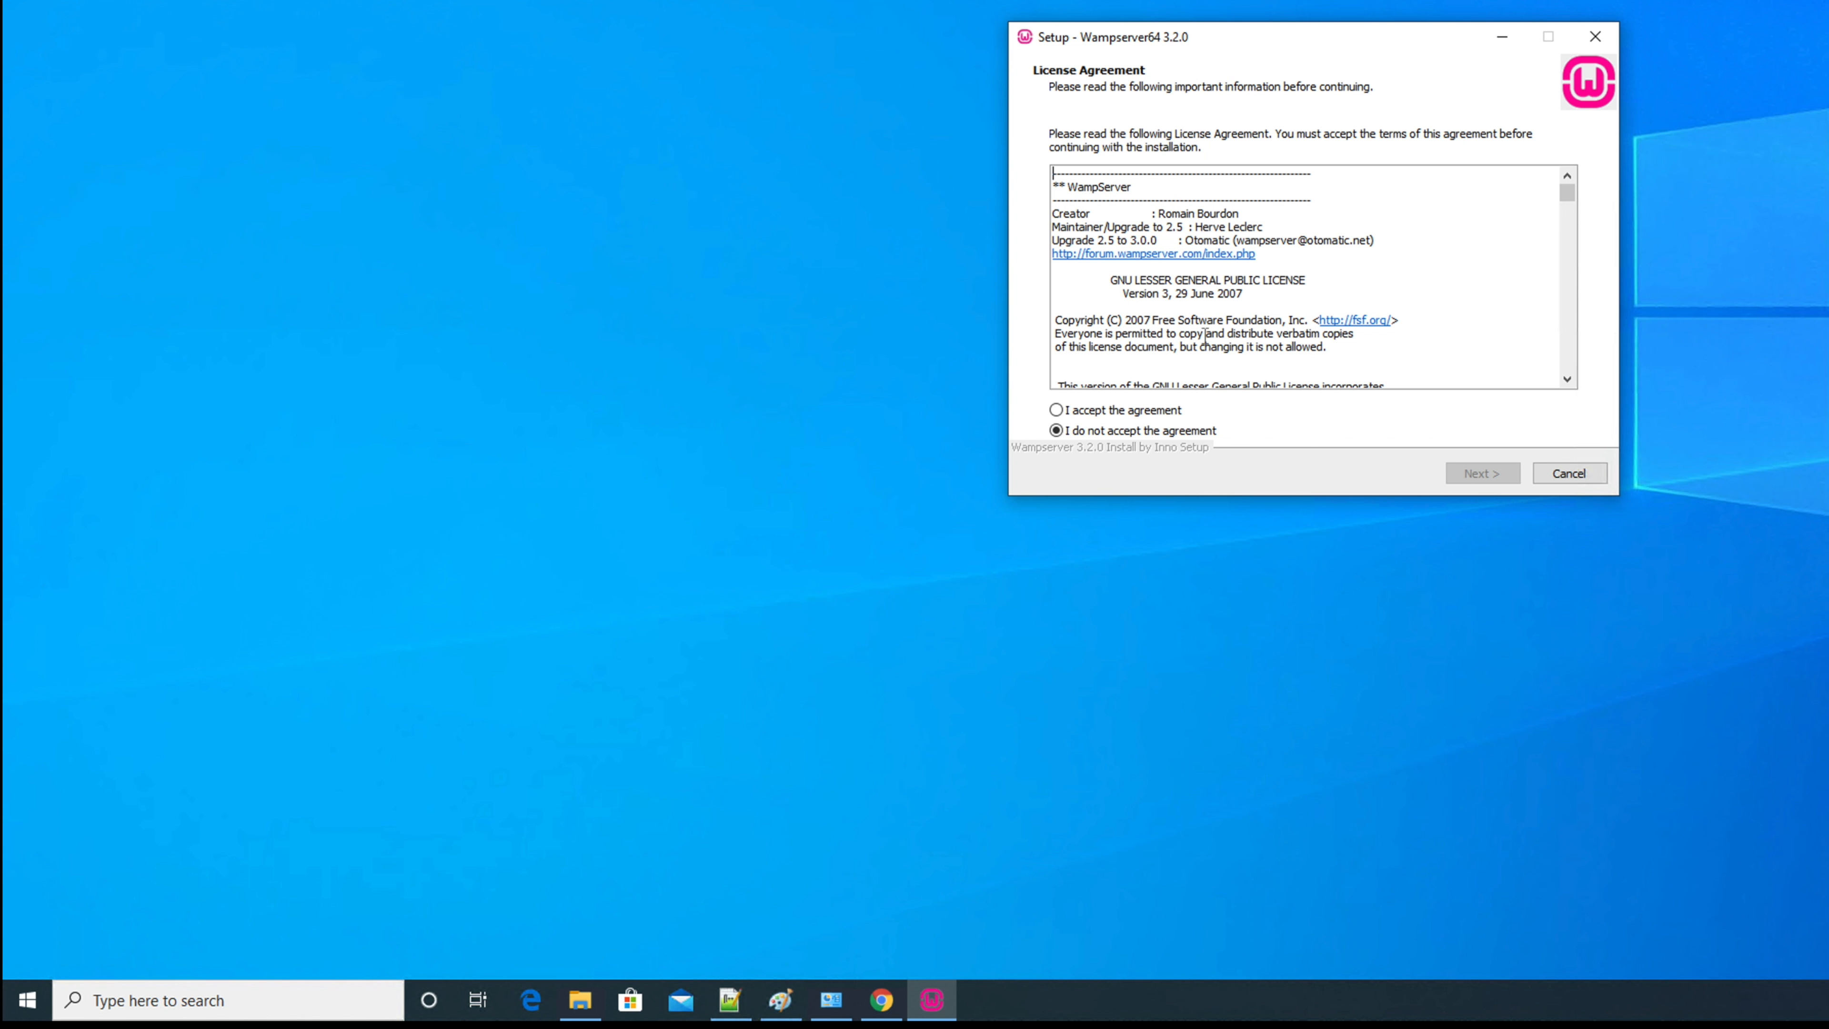
click(1057, 410)
click(1479, 475)
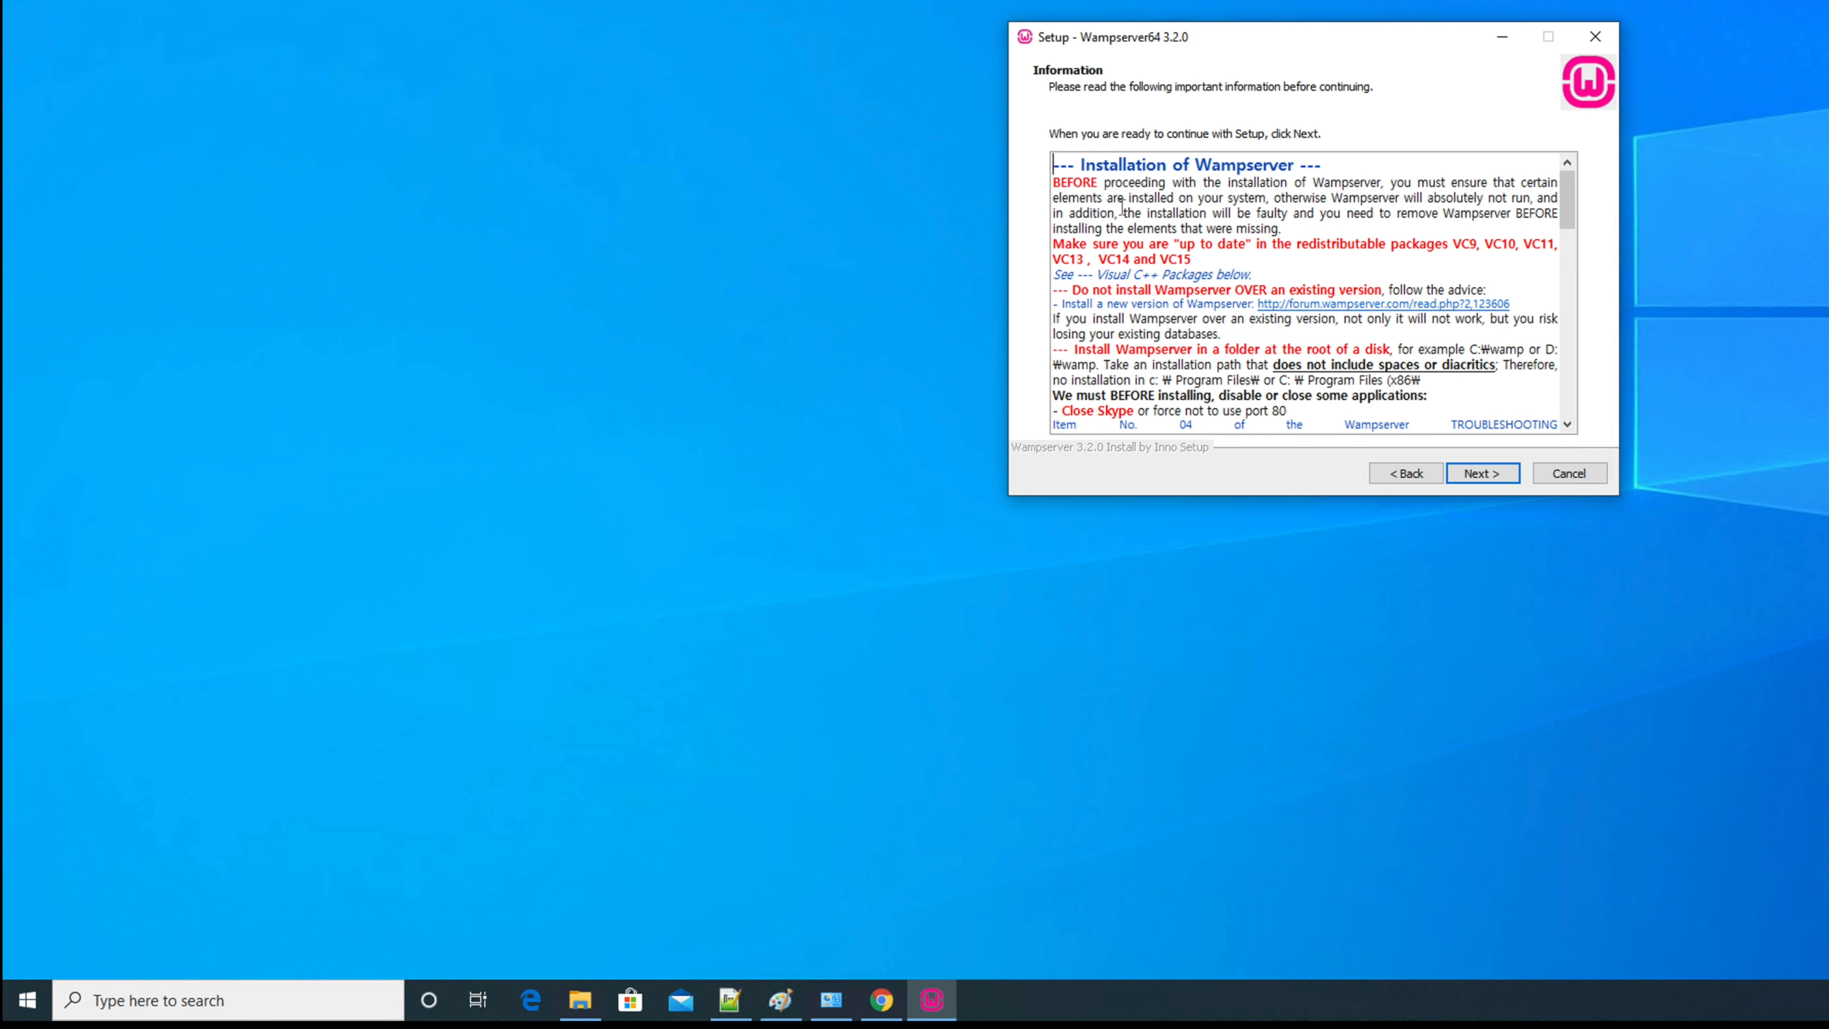
- Read the installer's prerequisites on up-to-date VC redistributable packages, installing over an existing version, and using a folder at the disk root
drag(1052, 184, 1193, 200)
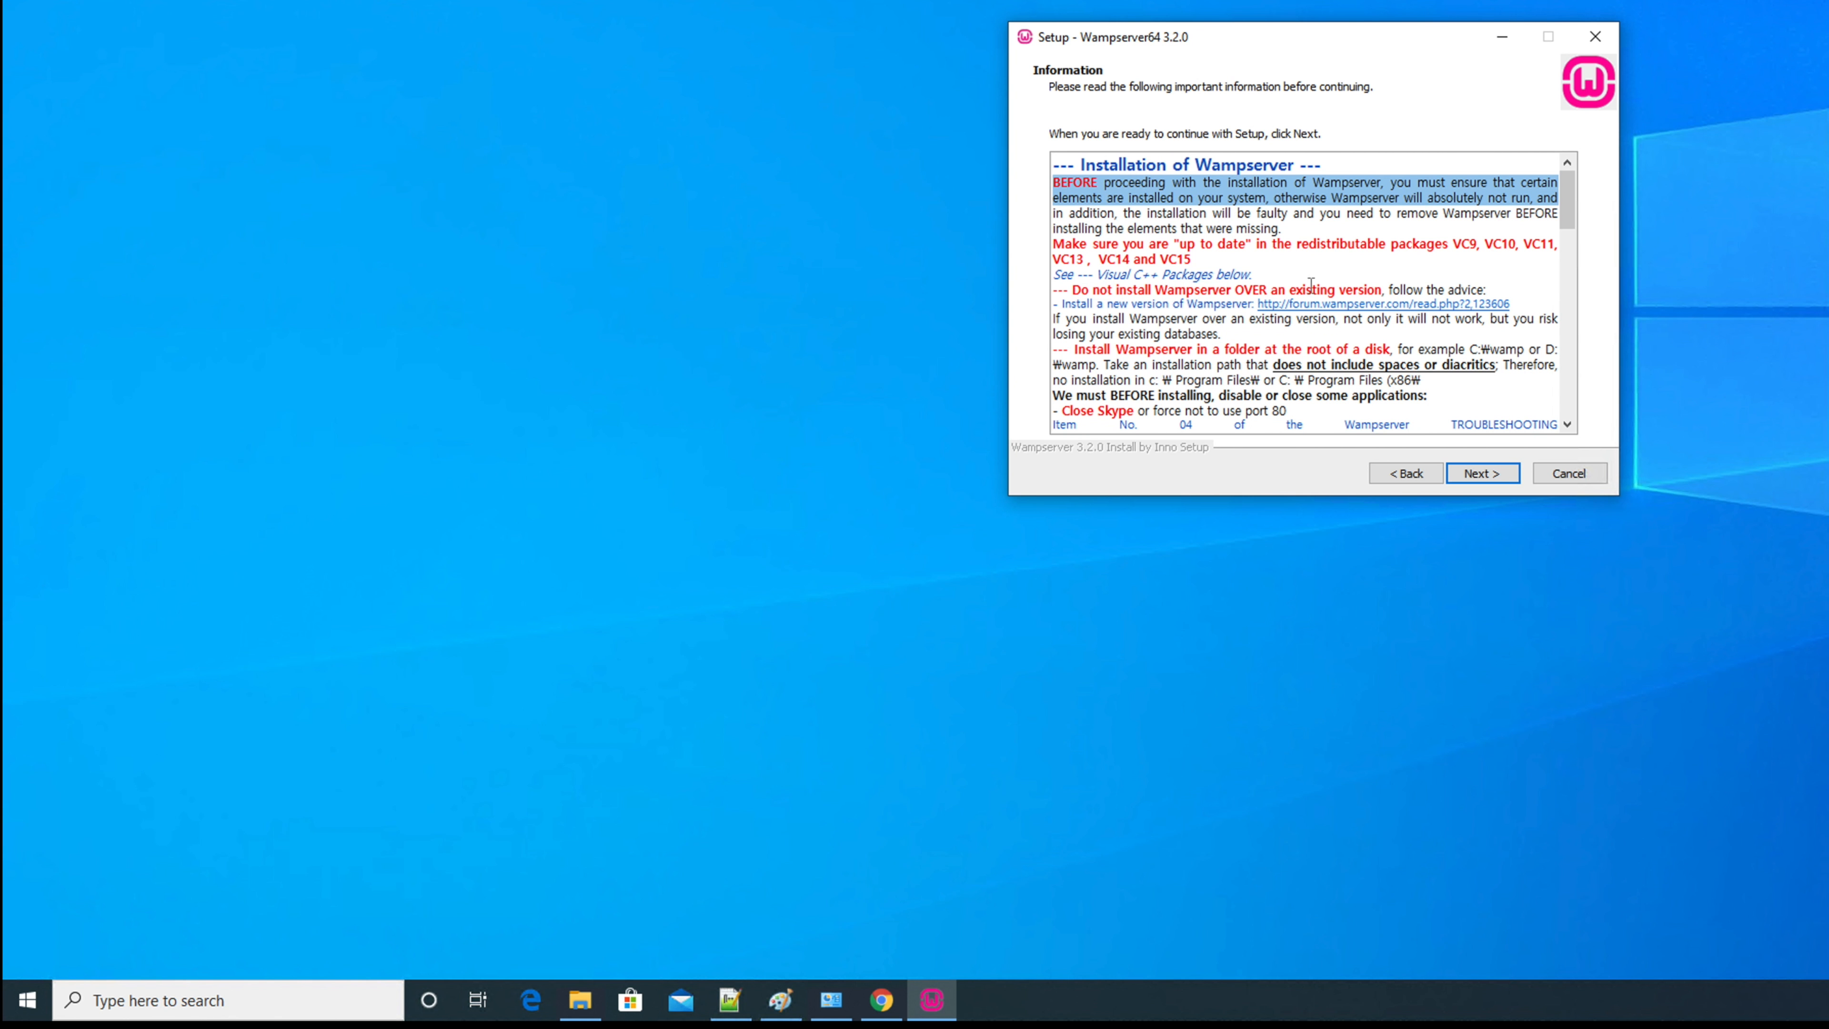
click(1317, 246)
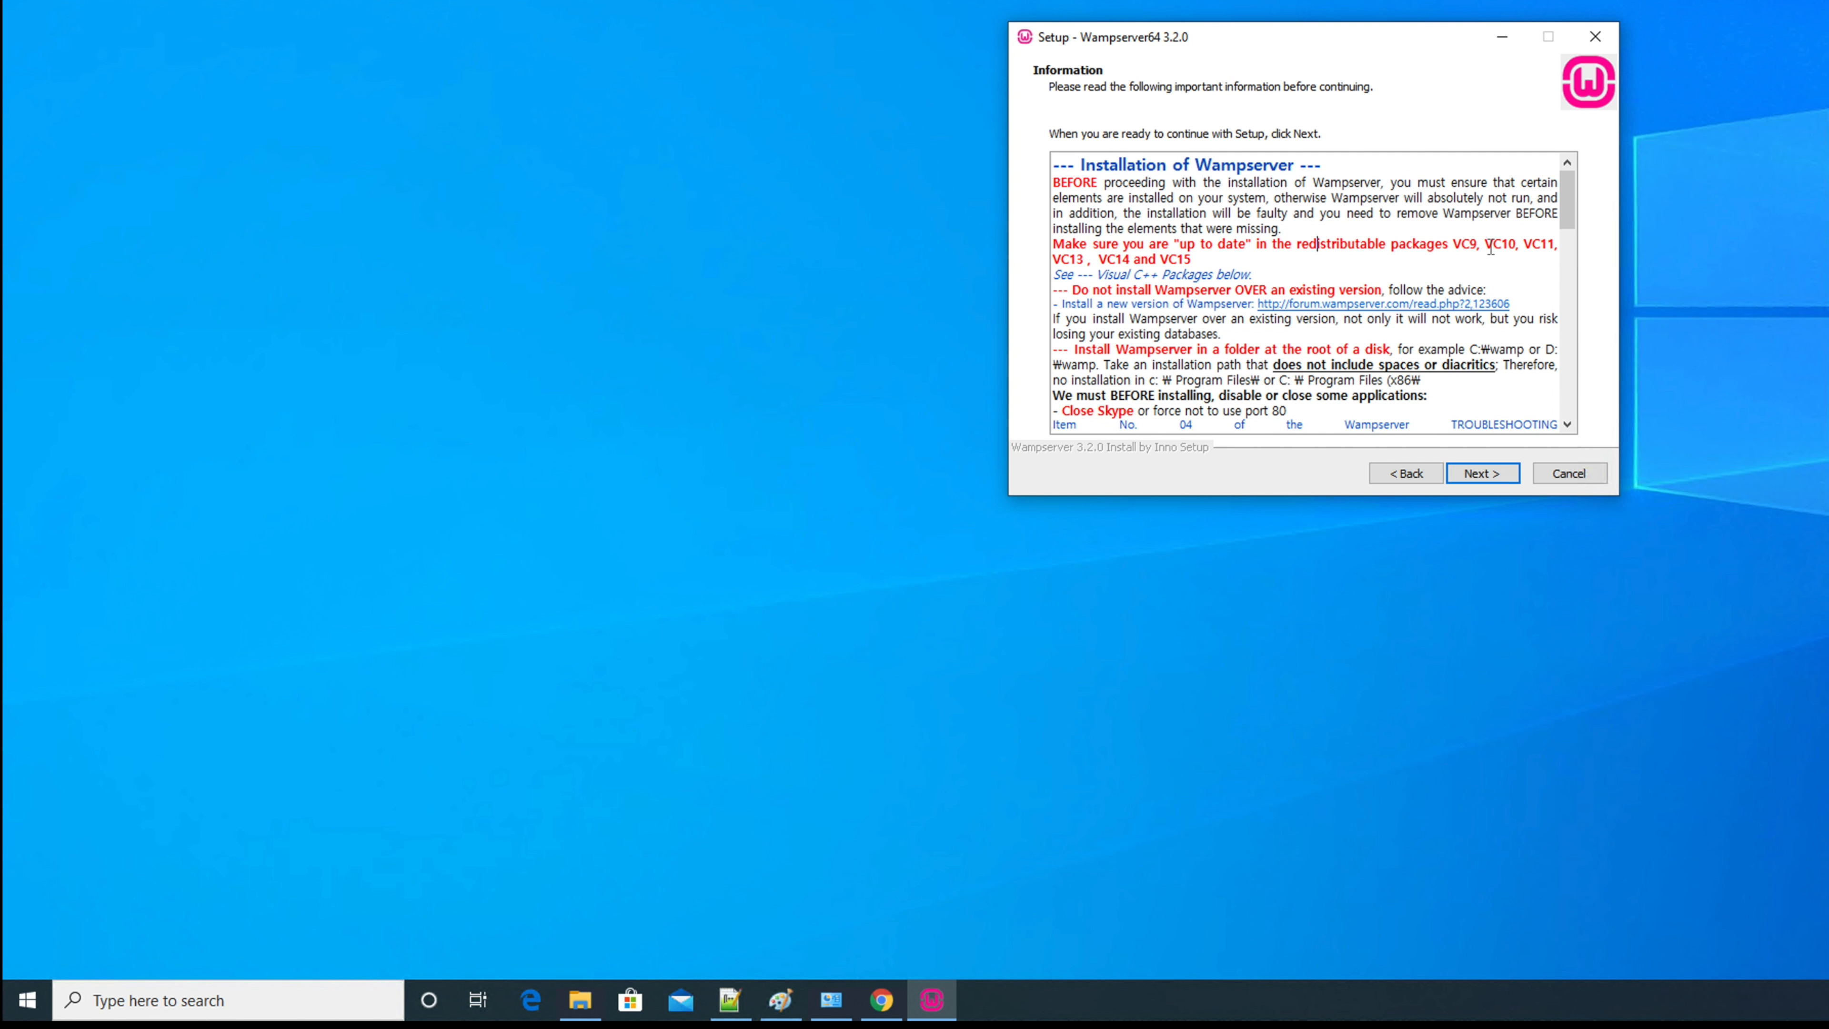
click(1449, 246)
drag(1471, 248, 1198, 260)
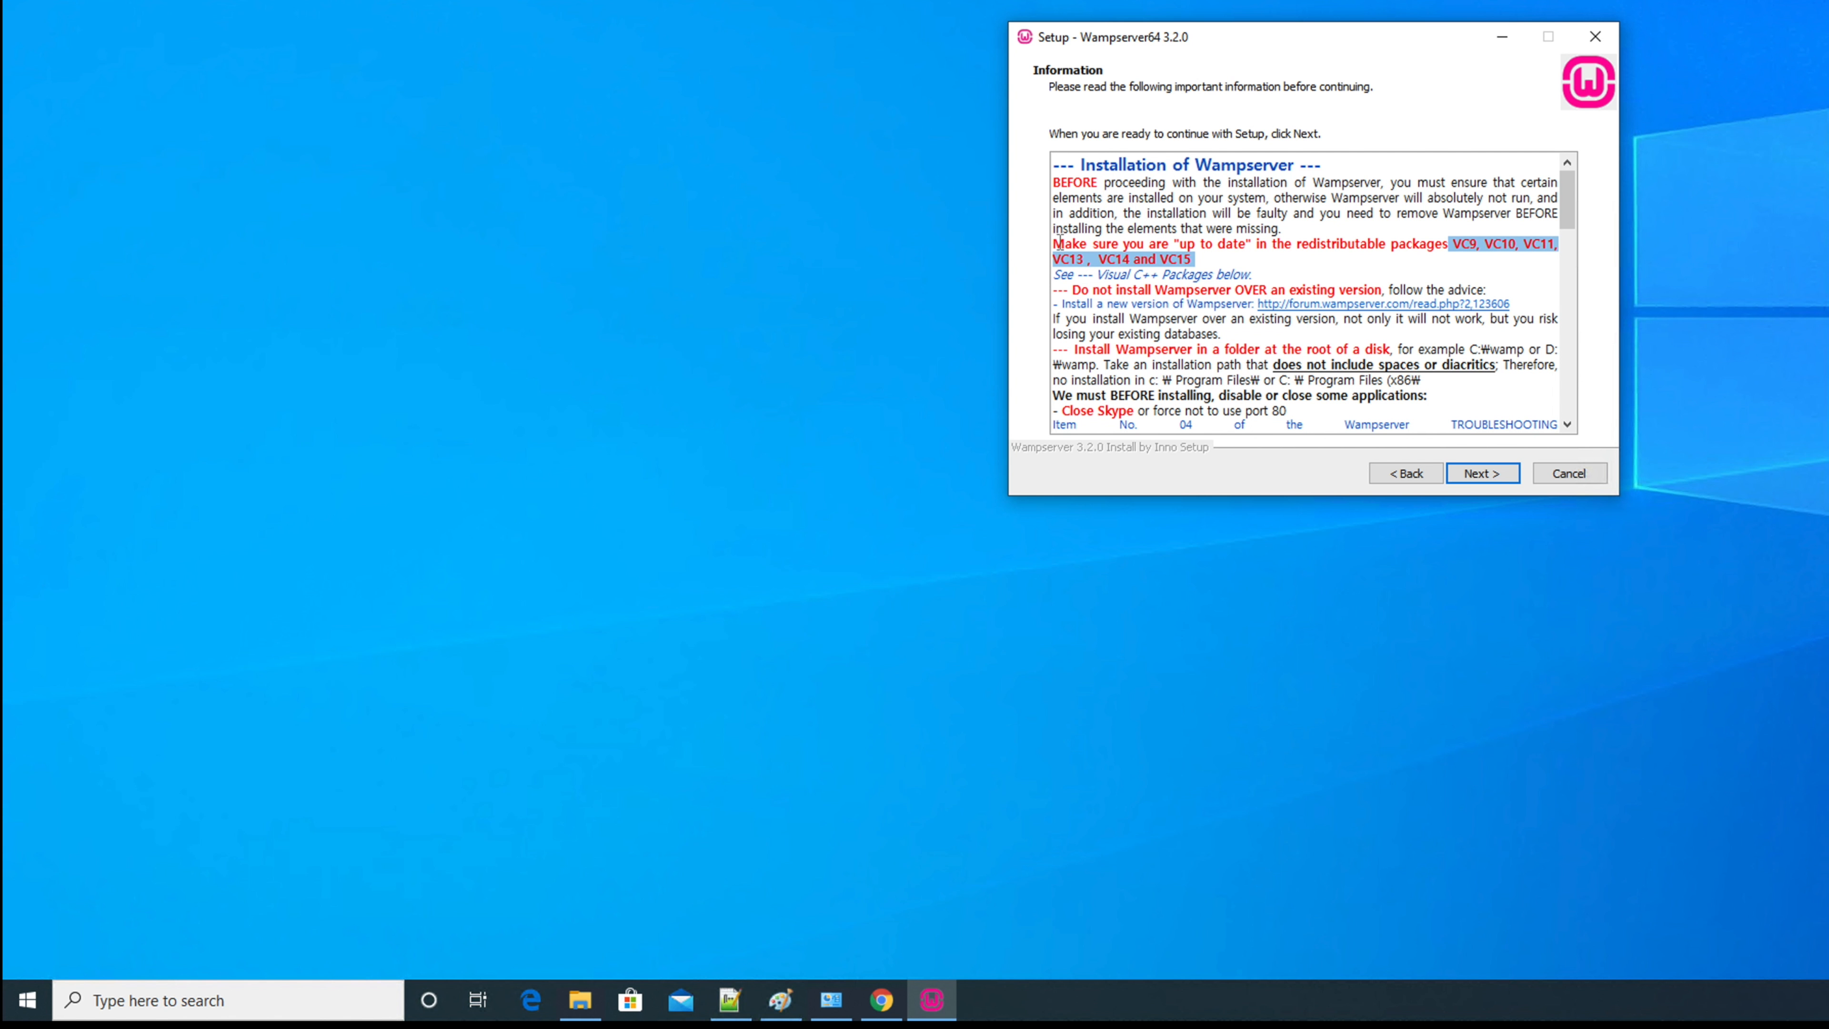
drag(1062, 243, 1460, 260)
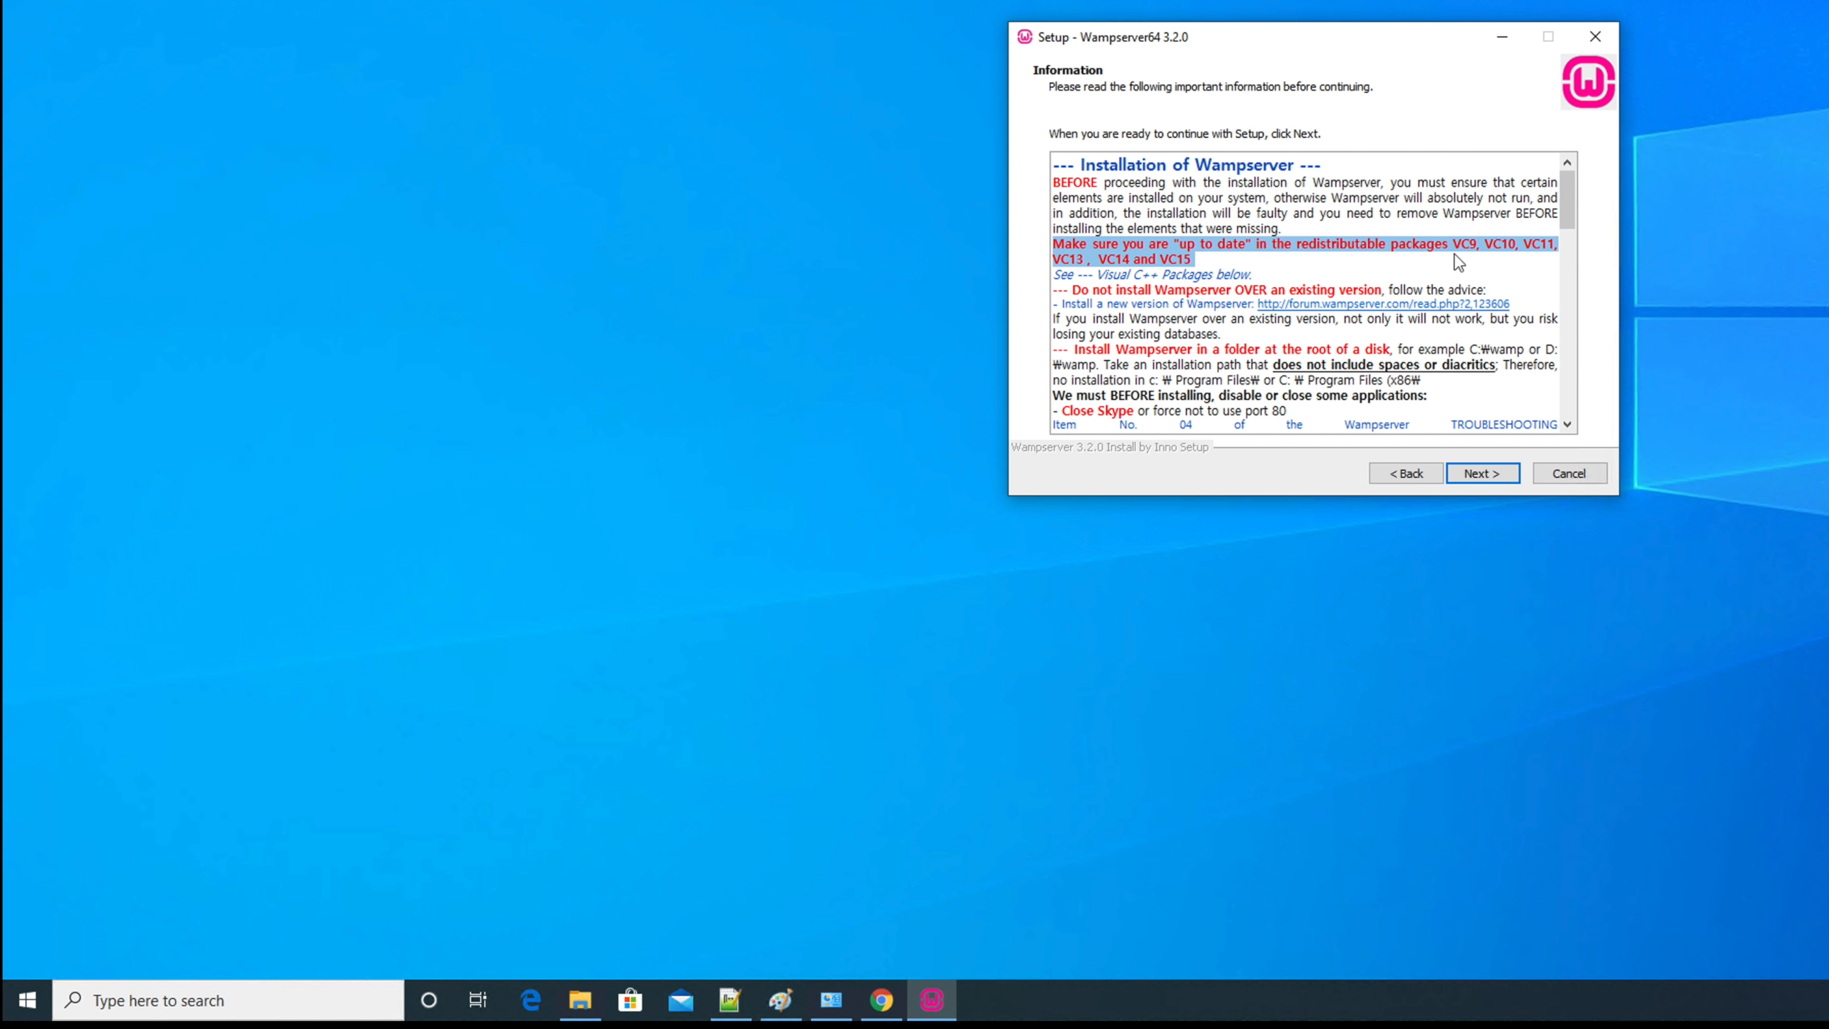
click(1476, 253)
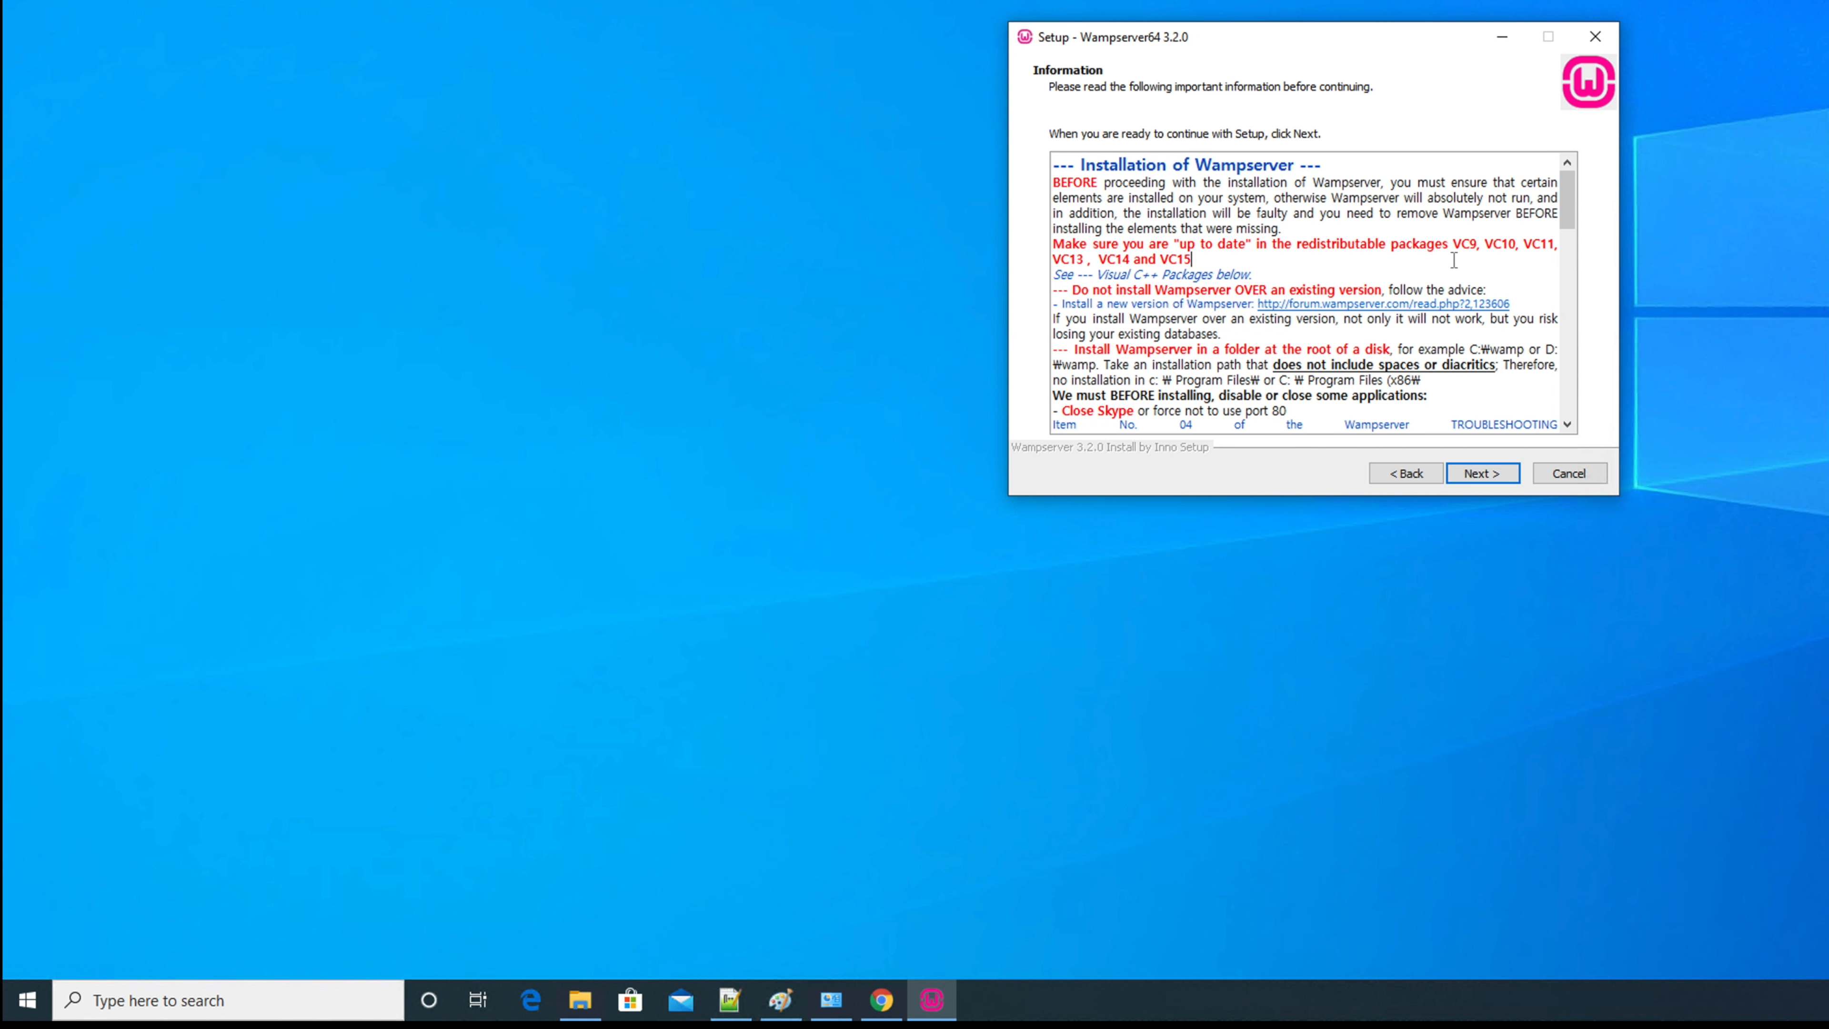
drag(1191, 260, 1024, 249)
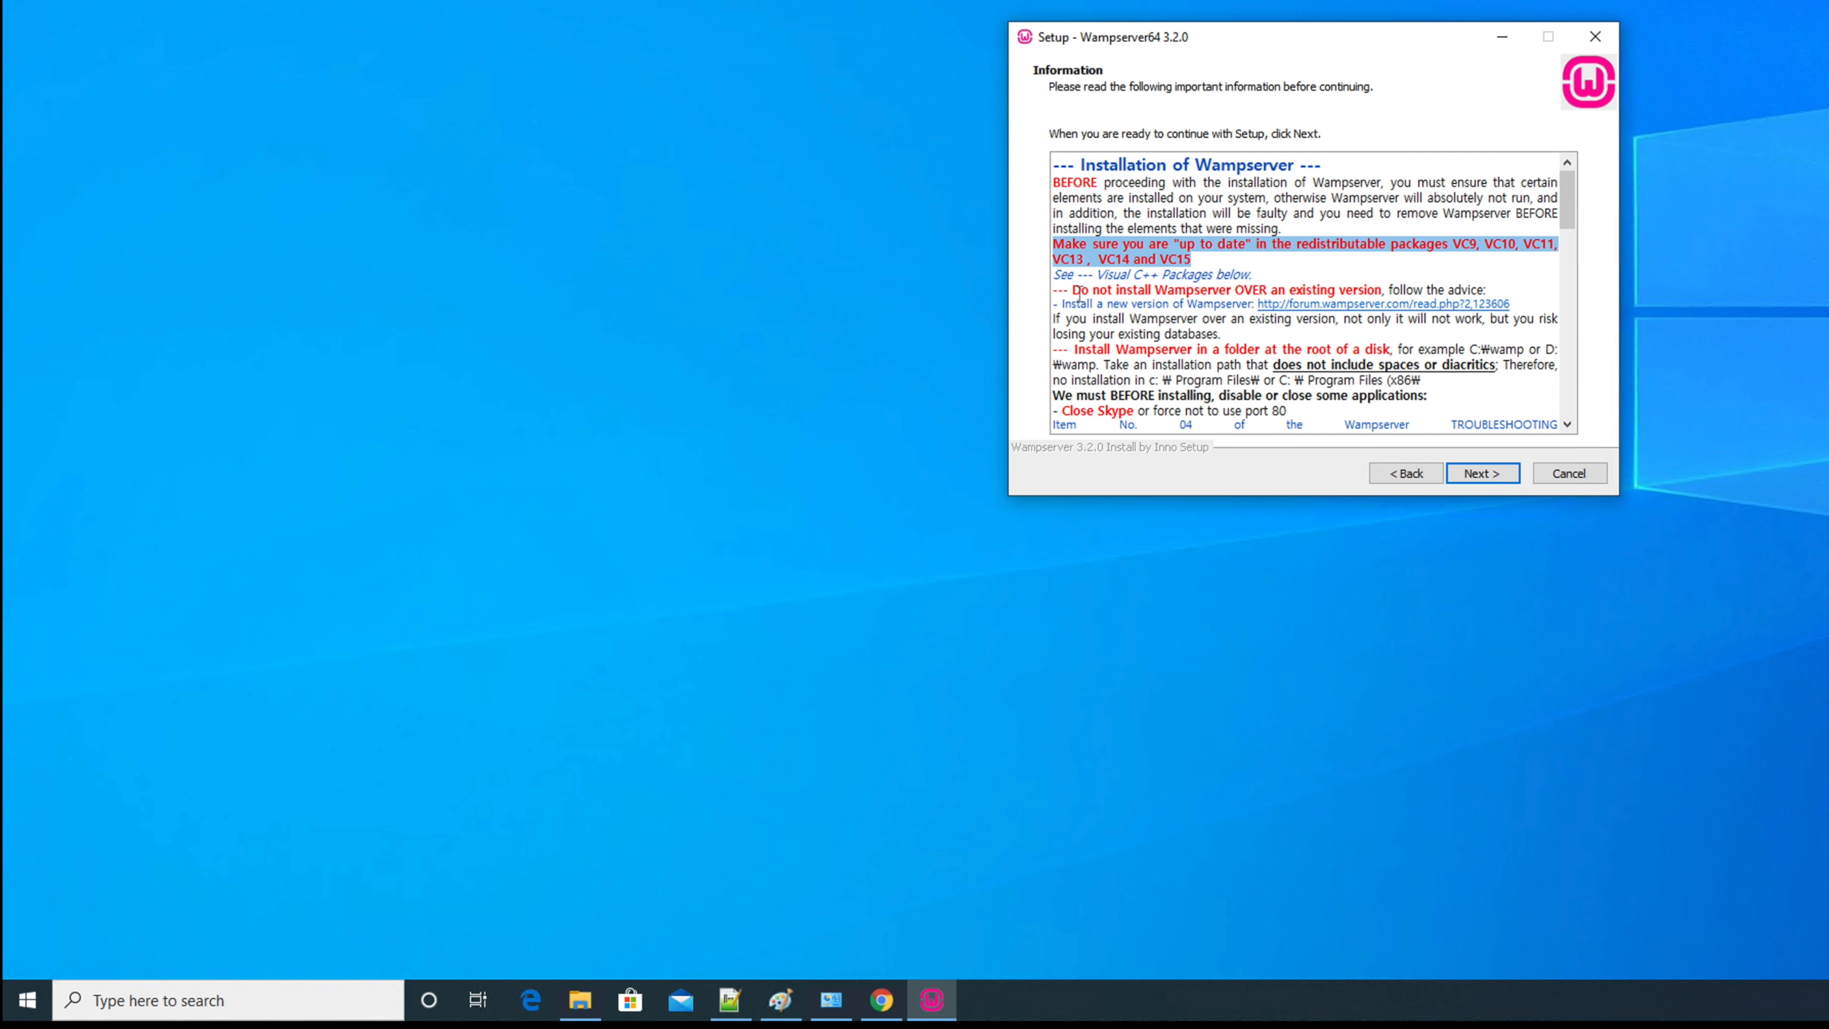
drag(1073, 291, 1376, 299)
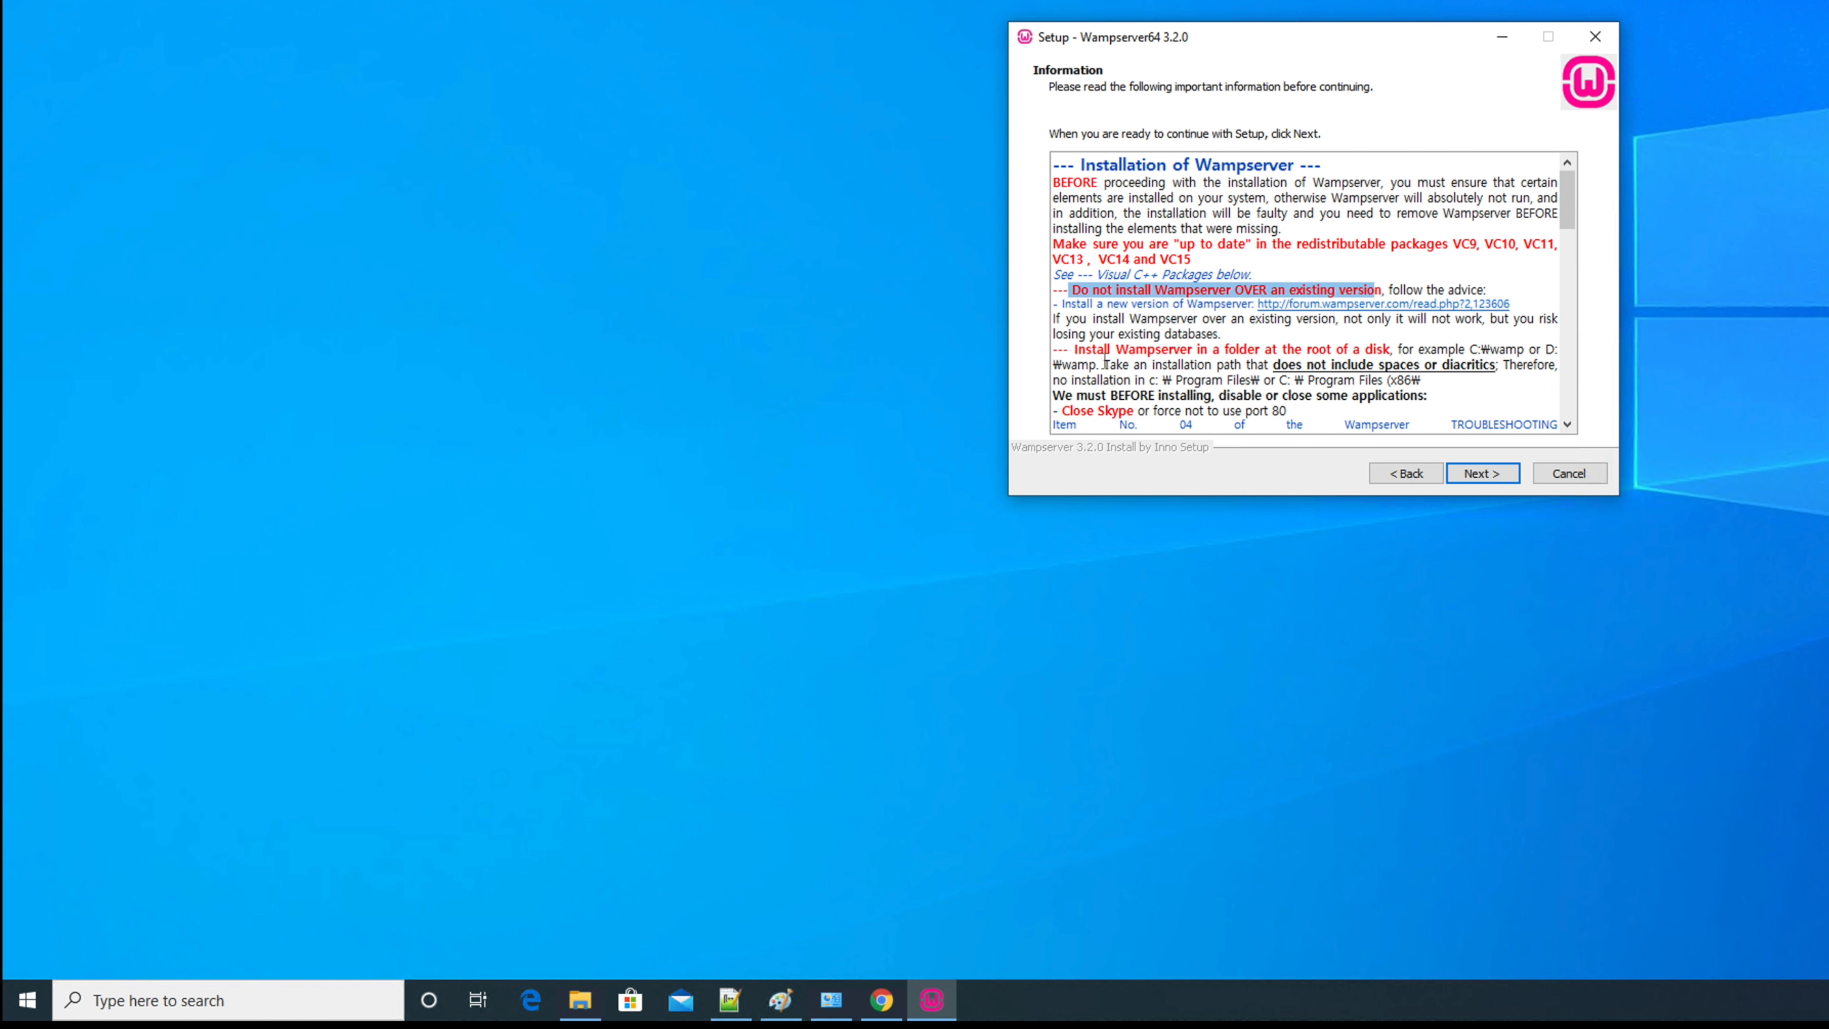
drag(1073, 350, 1386, 353)
- Read which applications must be closed or disabled before installing WampServer, including the Skype port 80 and IIS items
drag(1568, 213, 1568, 230)
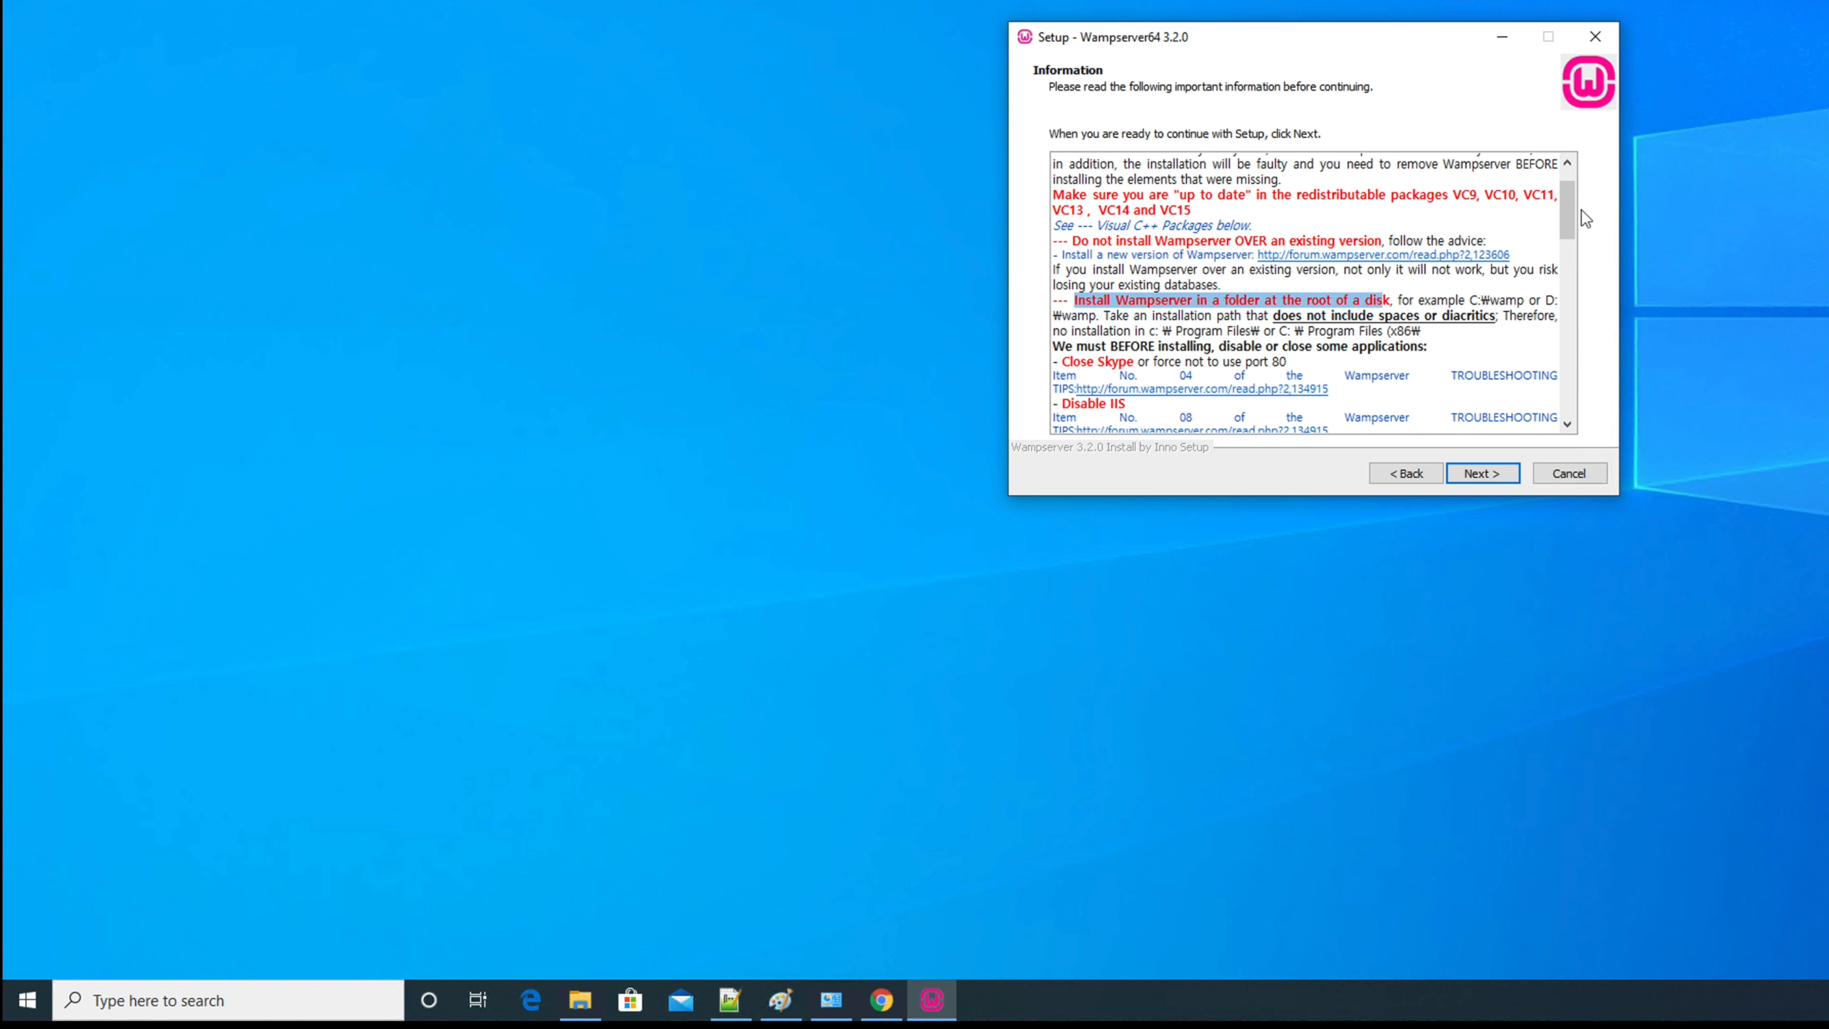
scroll(1566, 209, down, 2)
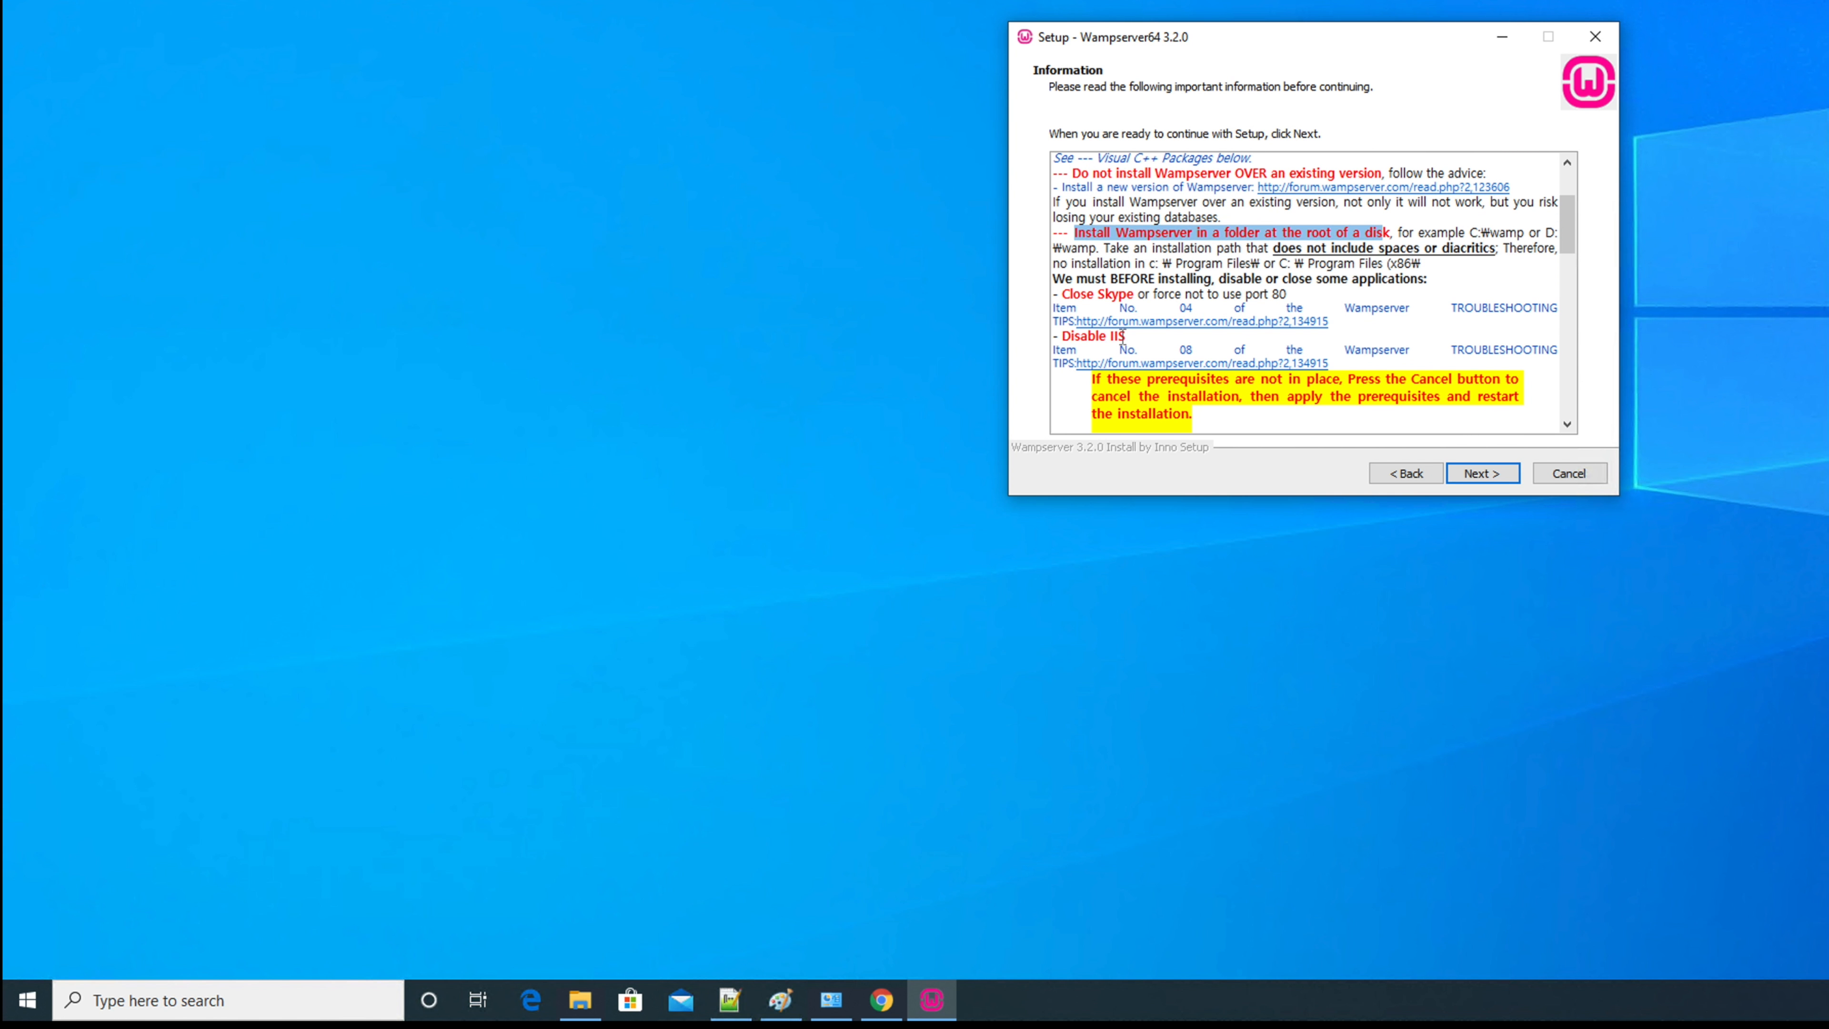
drag(1058, 294, 1263, 297)
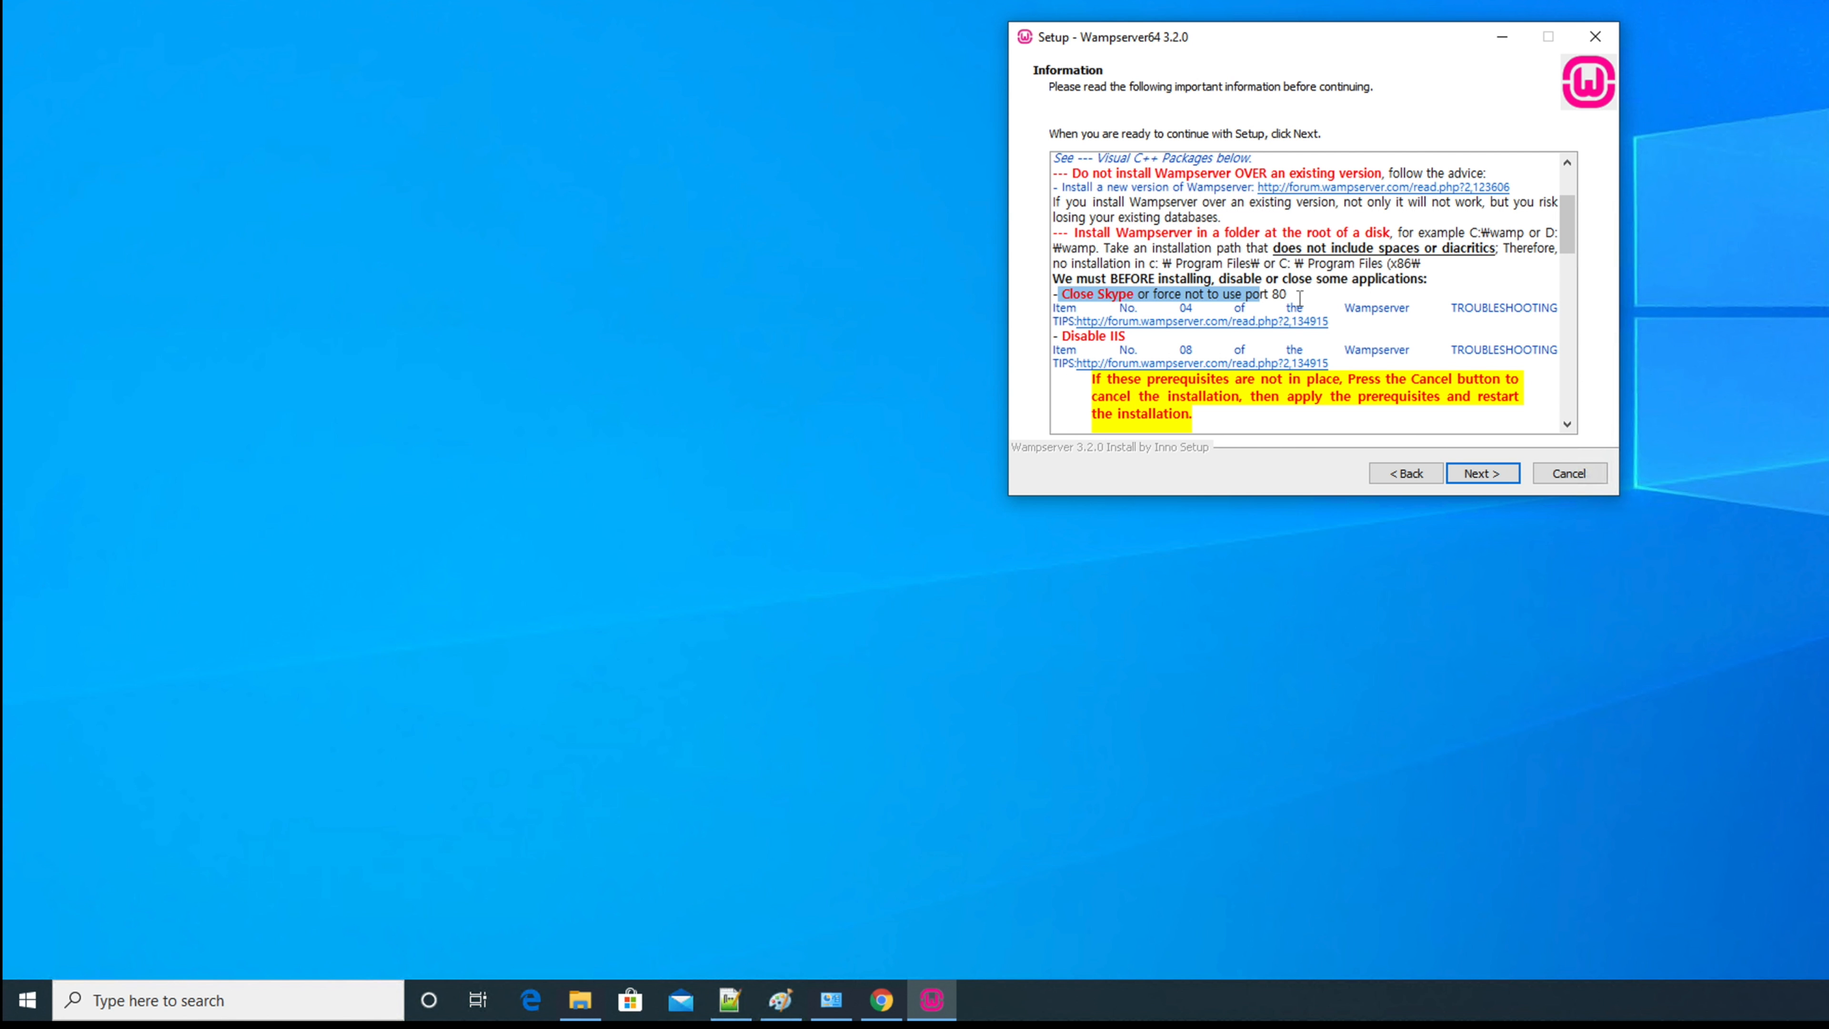
drag(1291, 295, 1122, 305)
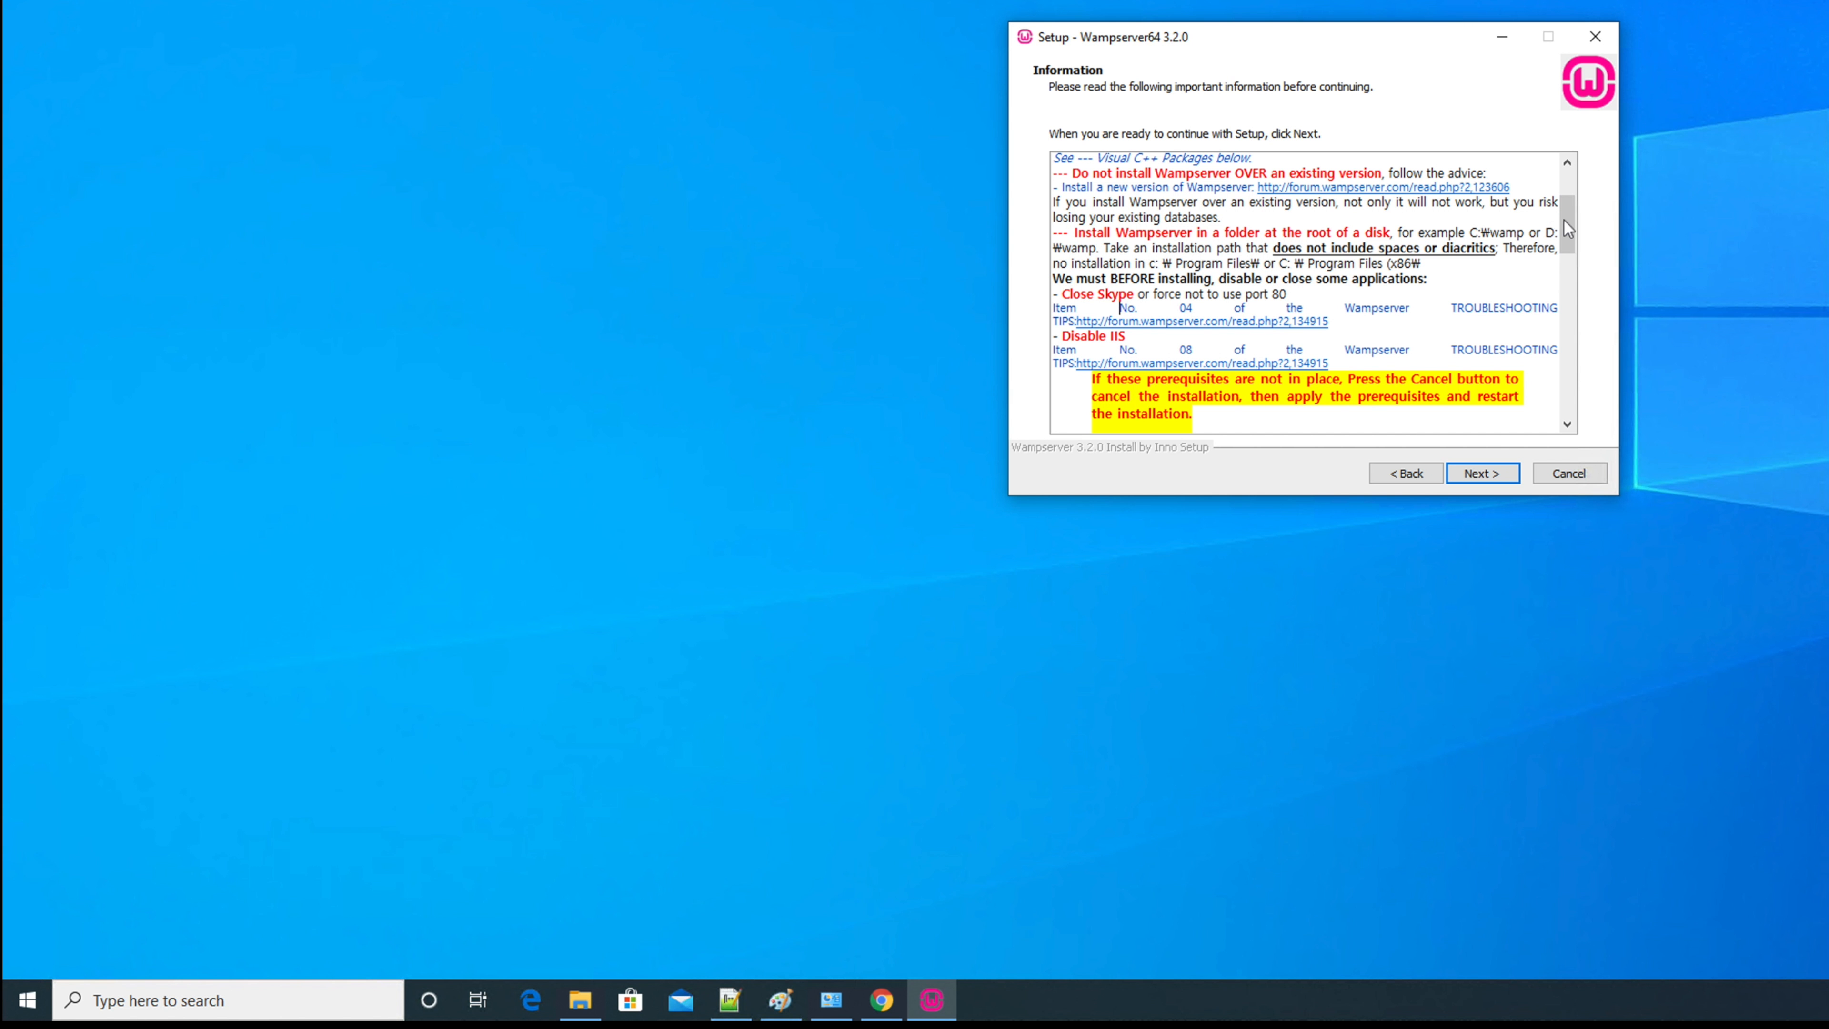
scroll(1565, 223, down, 1)
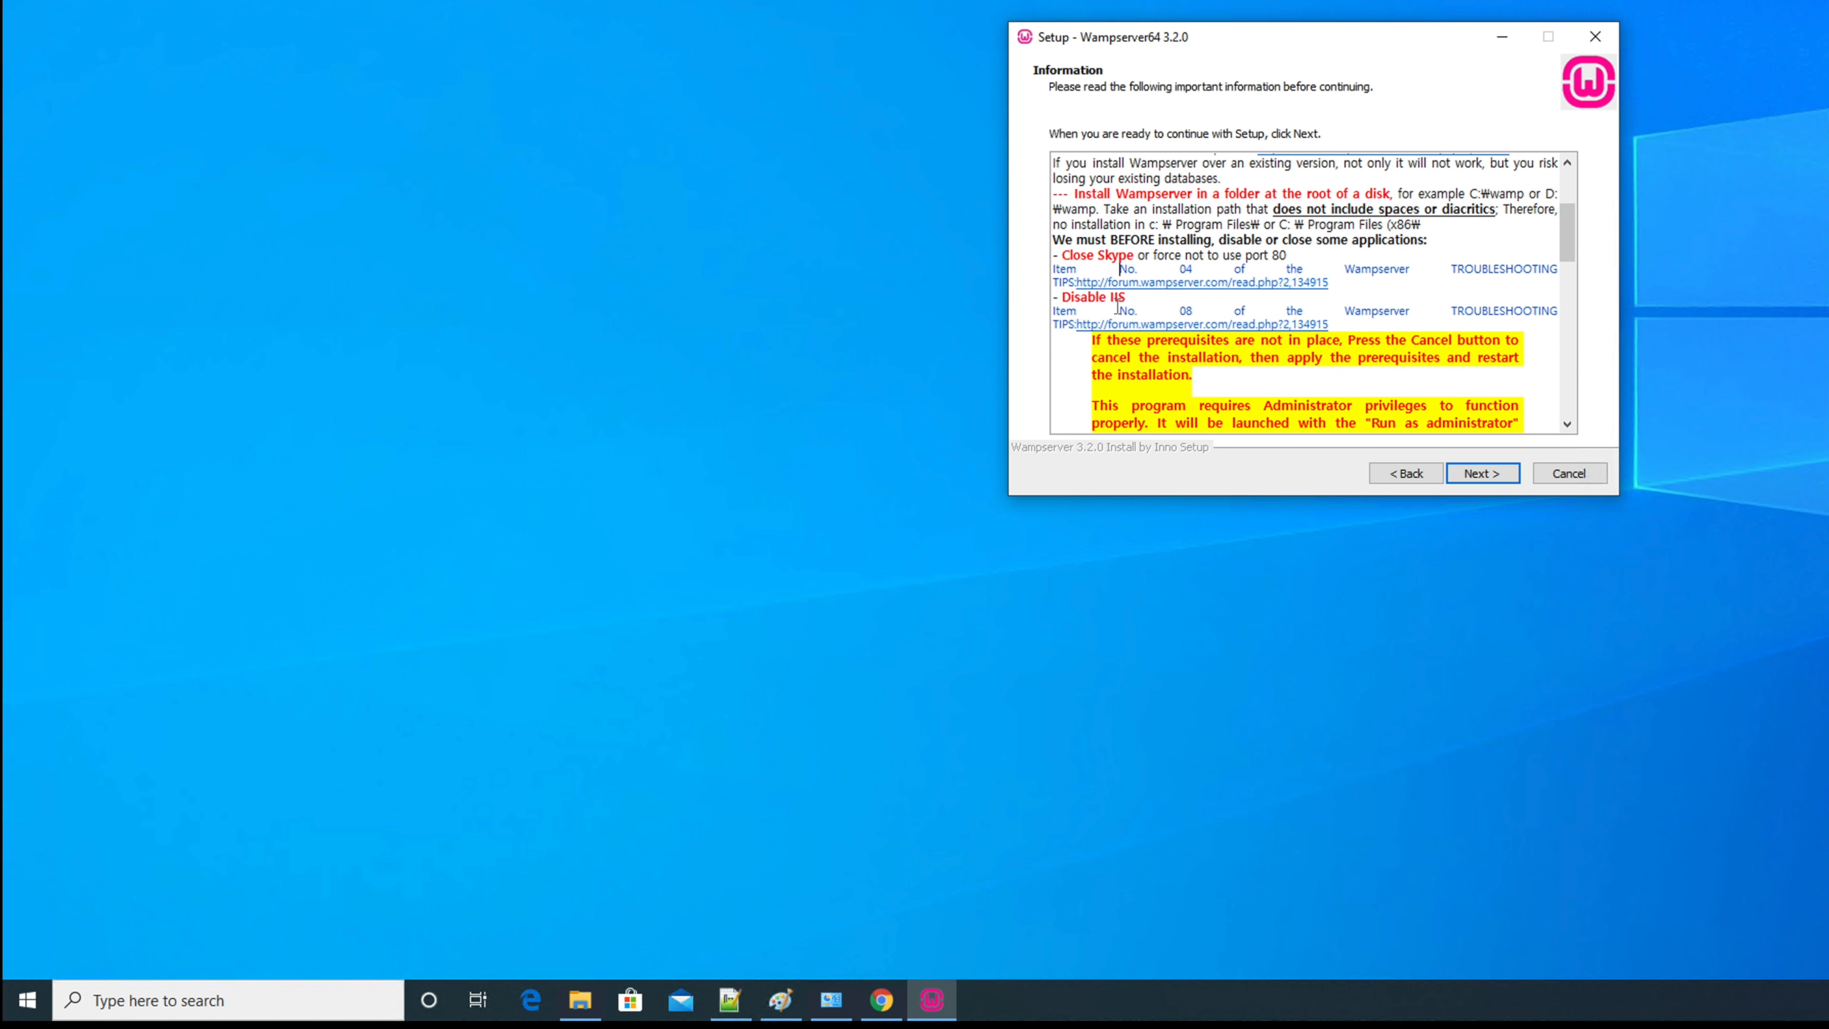
drag(1131, 299, 1071, 299)
scroll(1345, 334, down, 1)
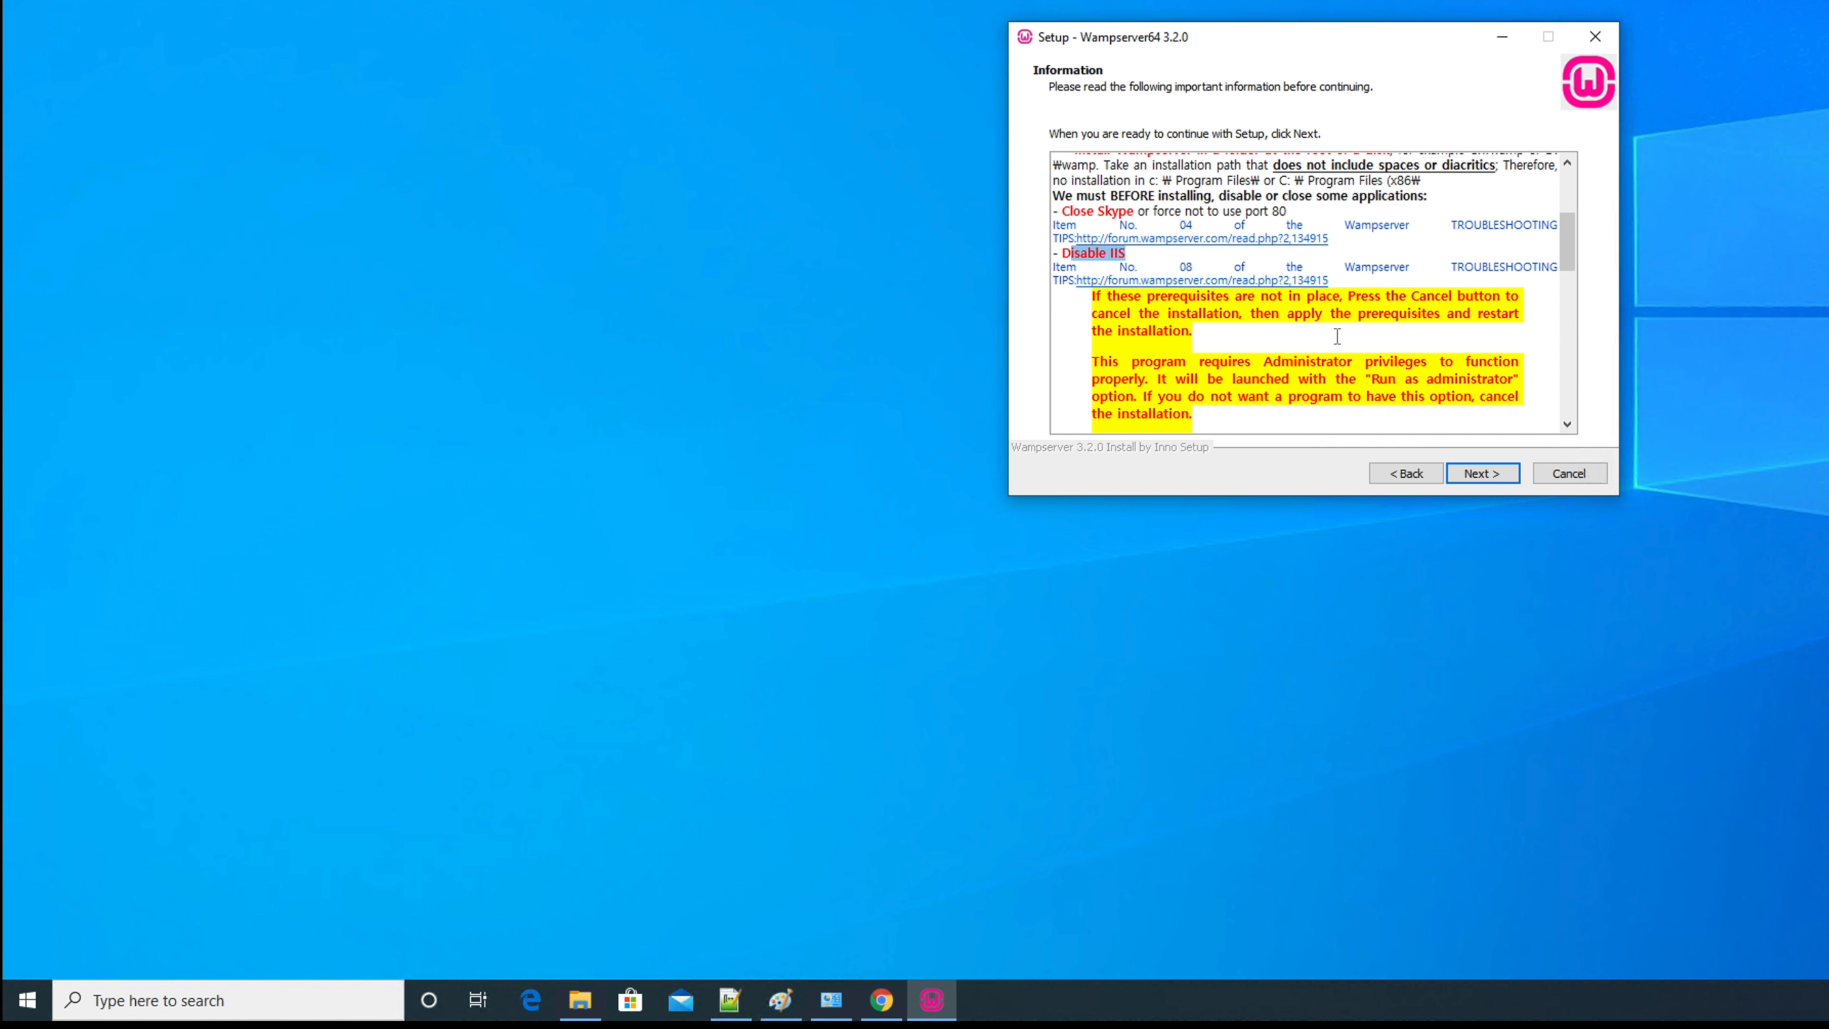
- Review the Visual C++ Packages section of the setup information, from the VC9 package through the VC16 redistributable
drag(1570, 256, 1554, 303)
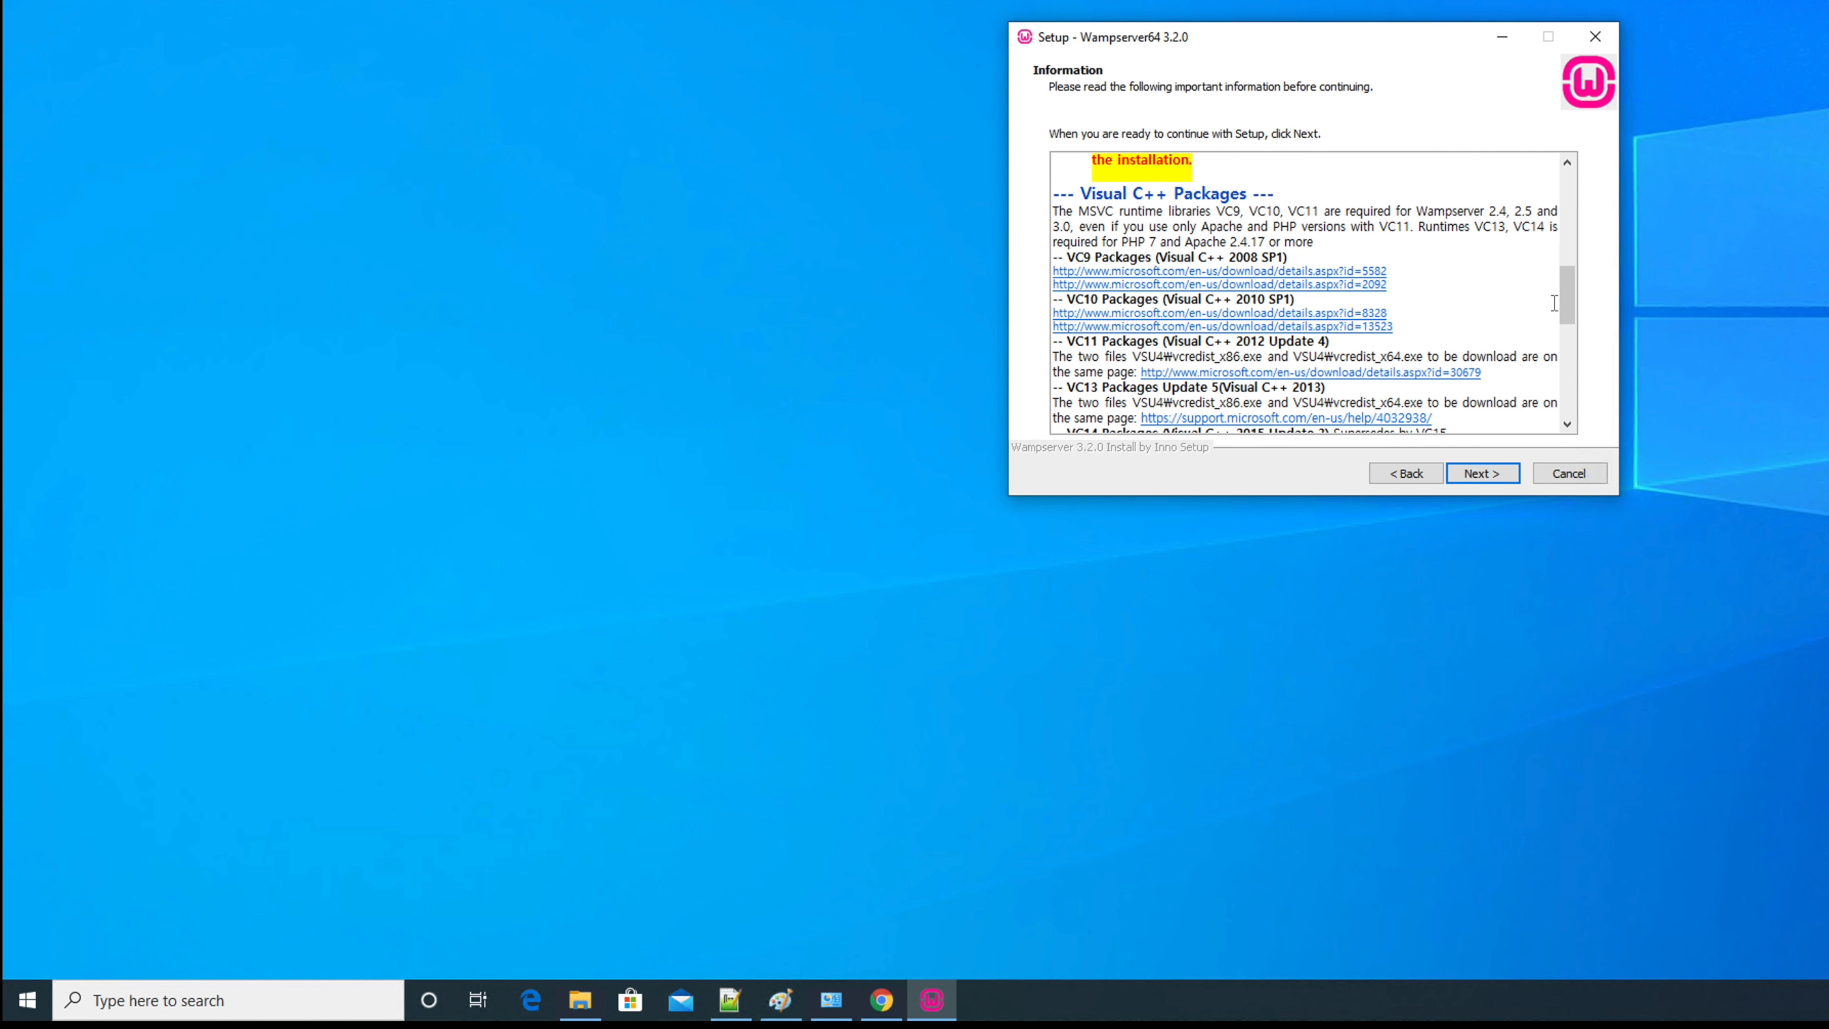
drag(1252, 193, 1076, 193)
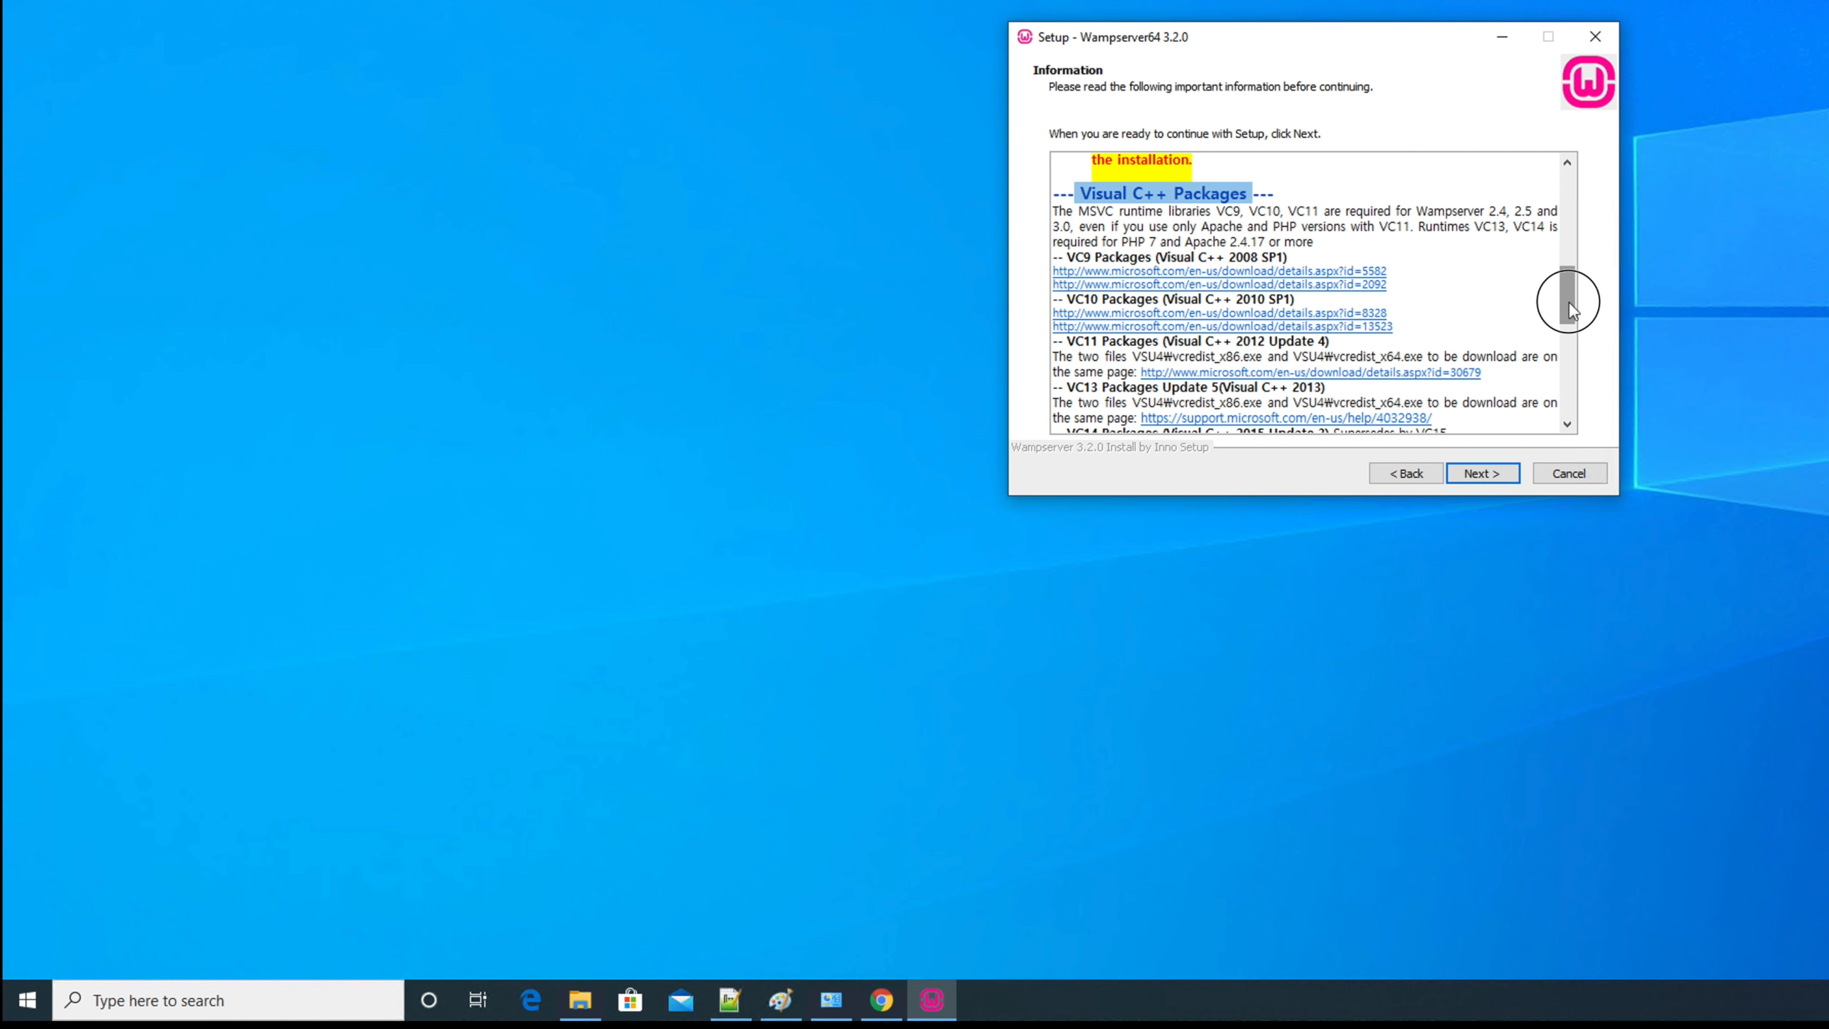
scroll(1569, 303, down, 1)
scroll(1569, 304, up, 1)
drag(1566, 284, 1563, 294)
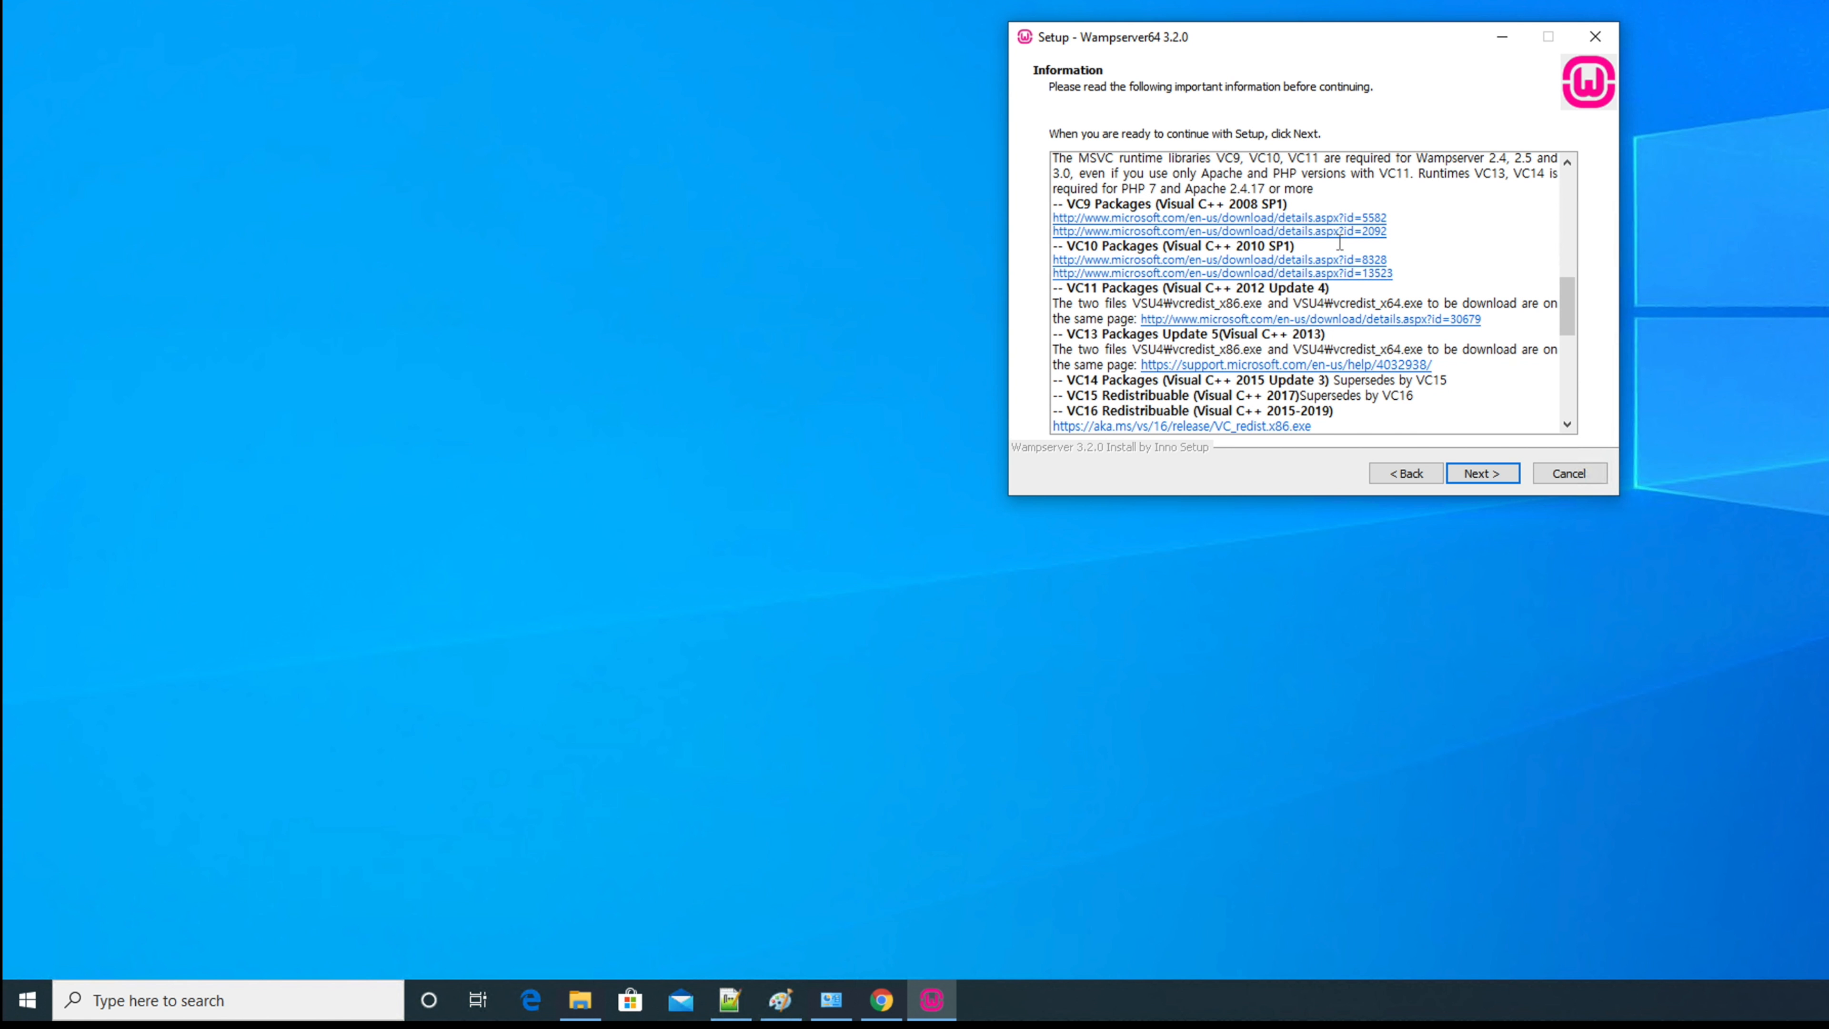
drag(1073, 204, 1152, 205)
click(1321, 202)
drag(1068, 204, 1289, 206)
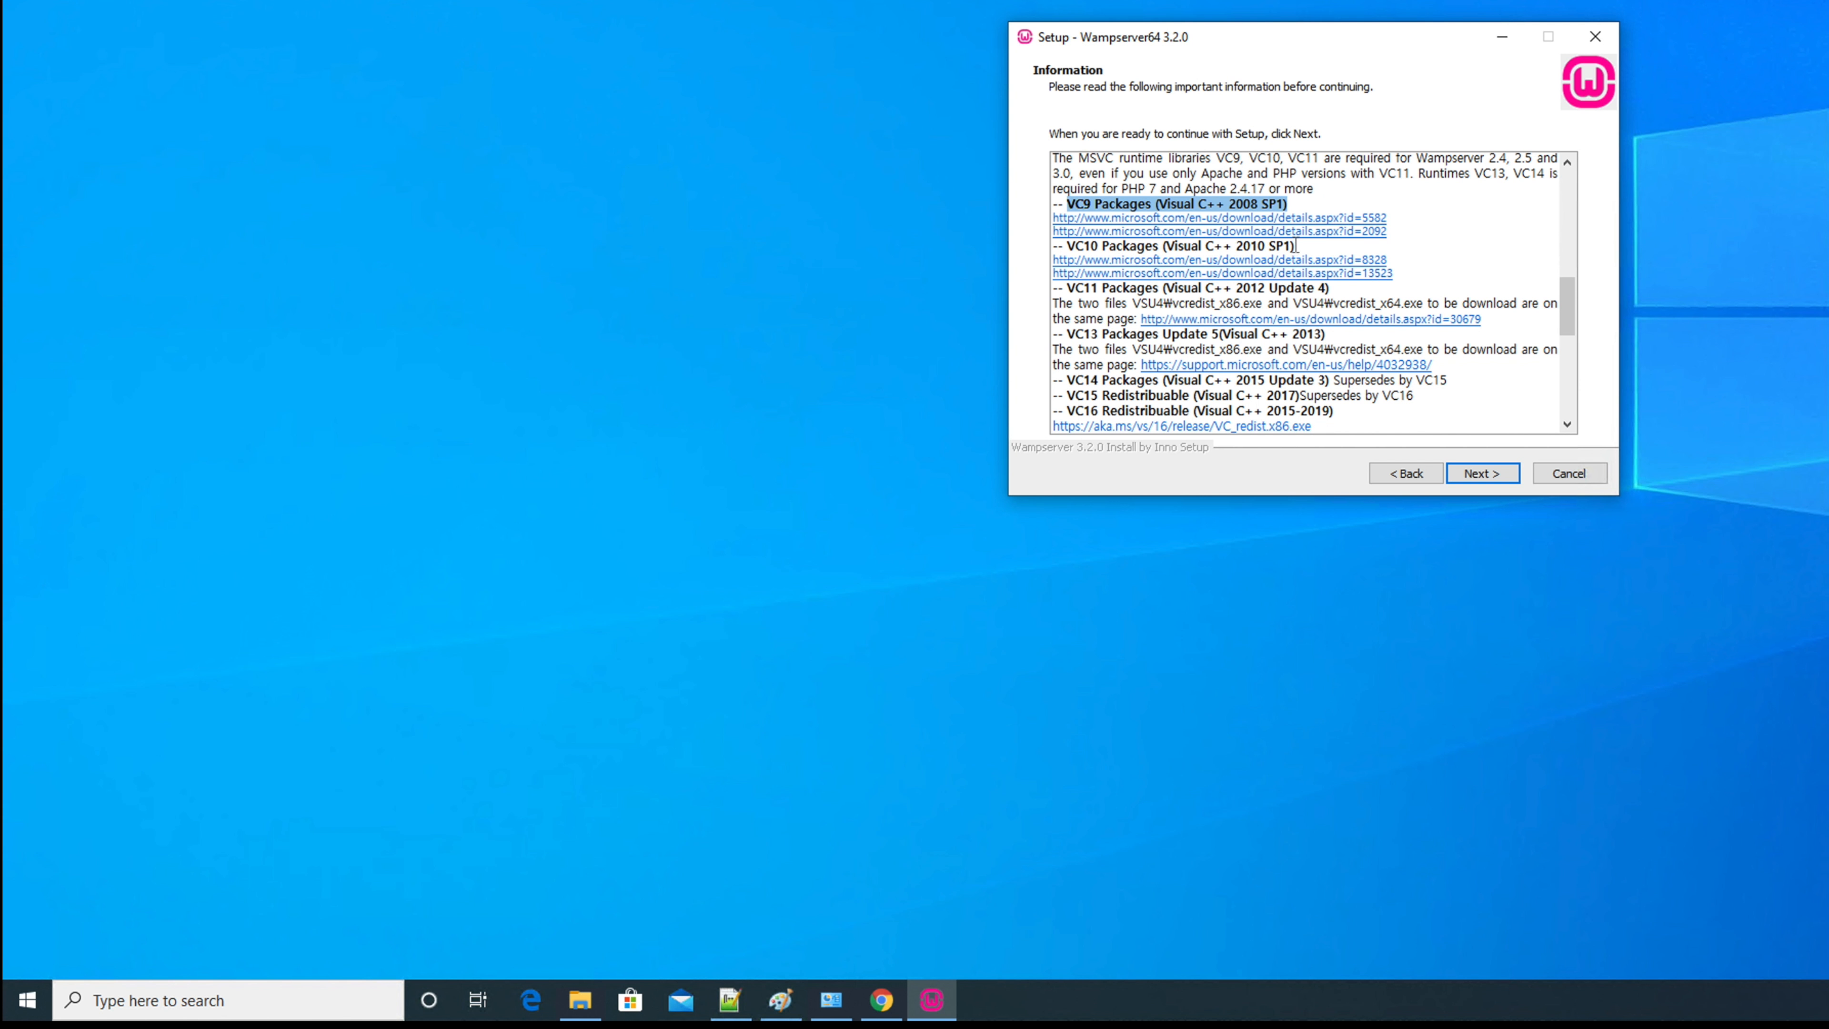
mouse_move(1568, 308)
mouse_down()
mouse_move(1561, 352)
mouse_move(1559, 308)
mouse_up()
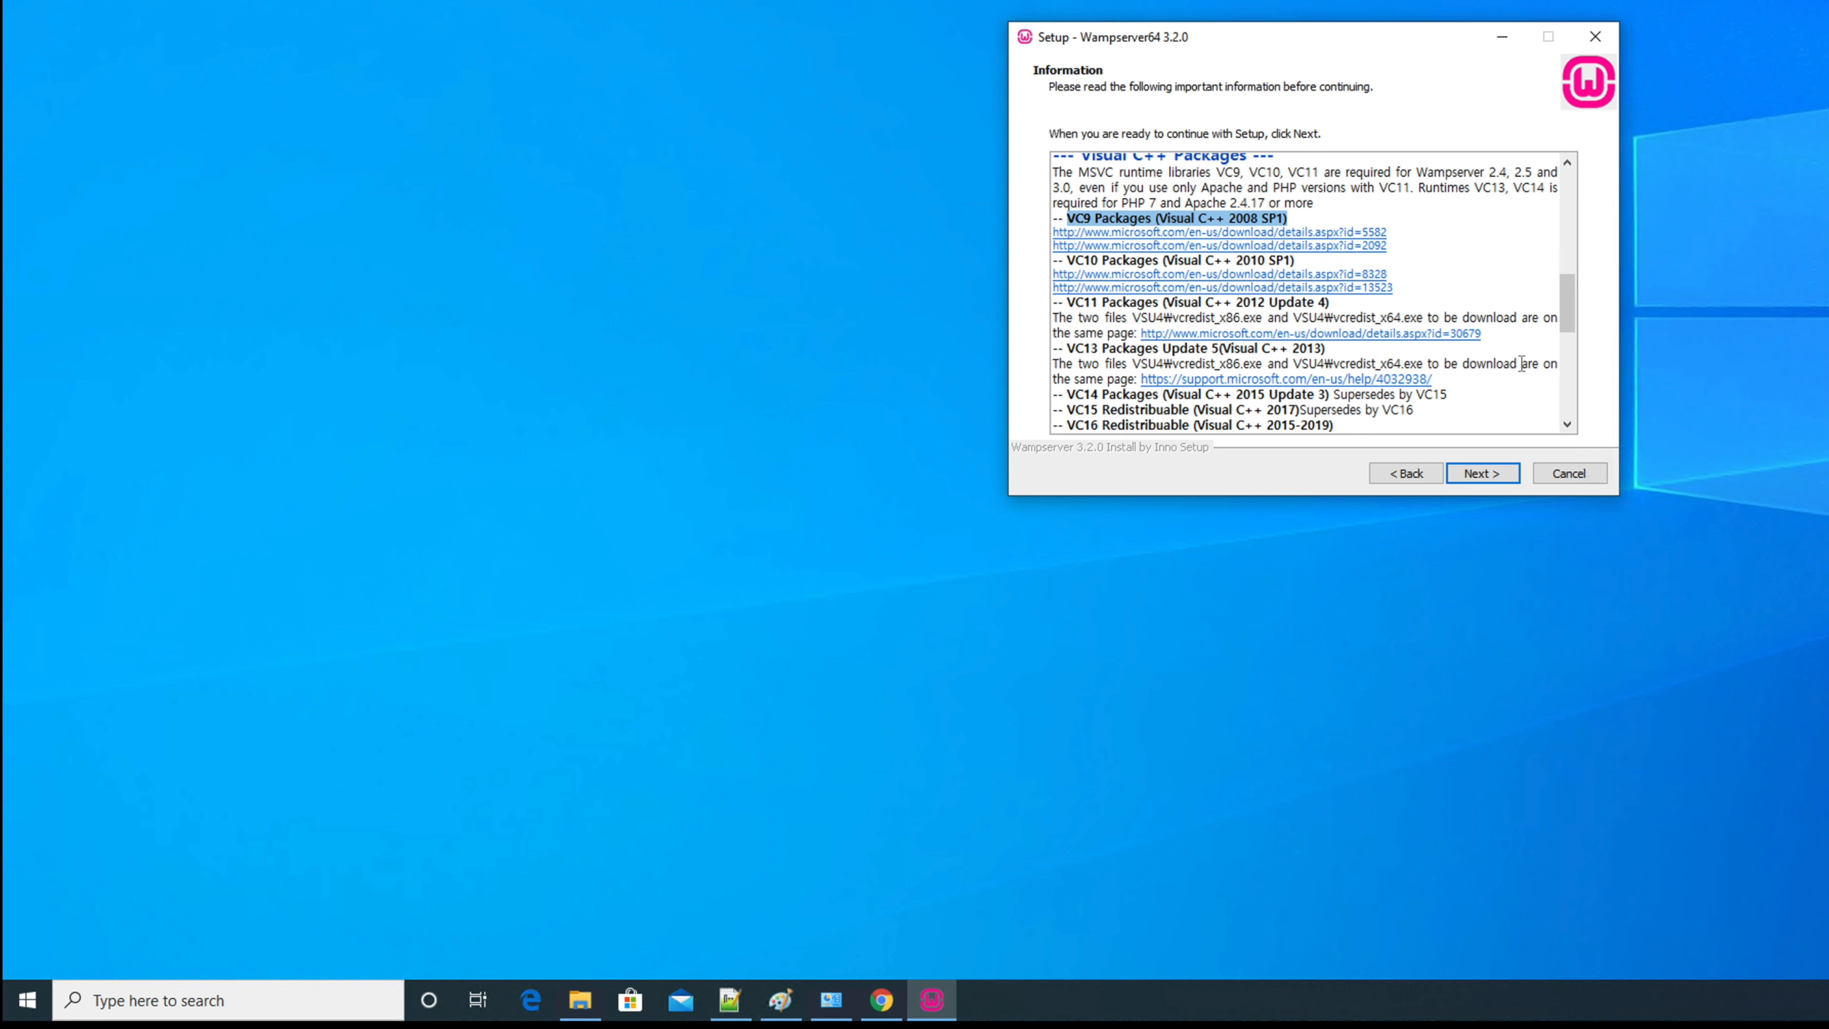
drag(1565, 299, 1569, 334)
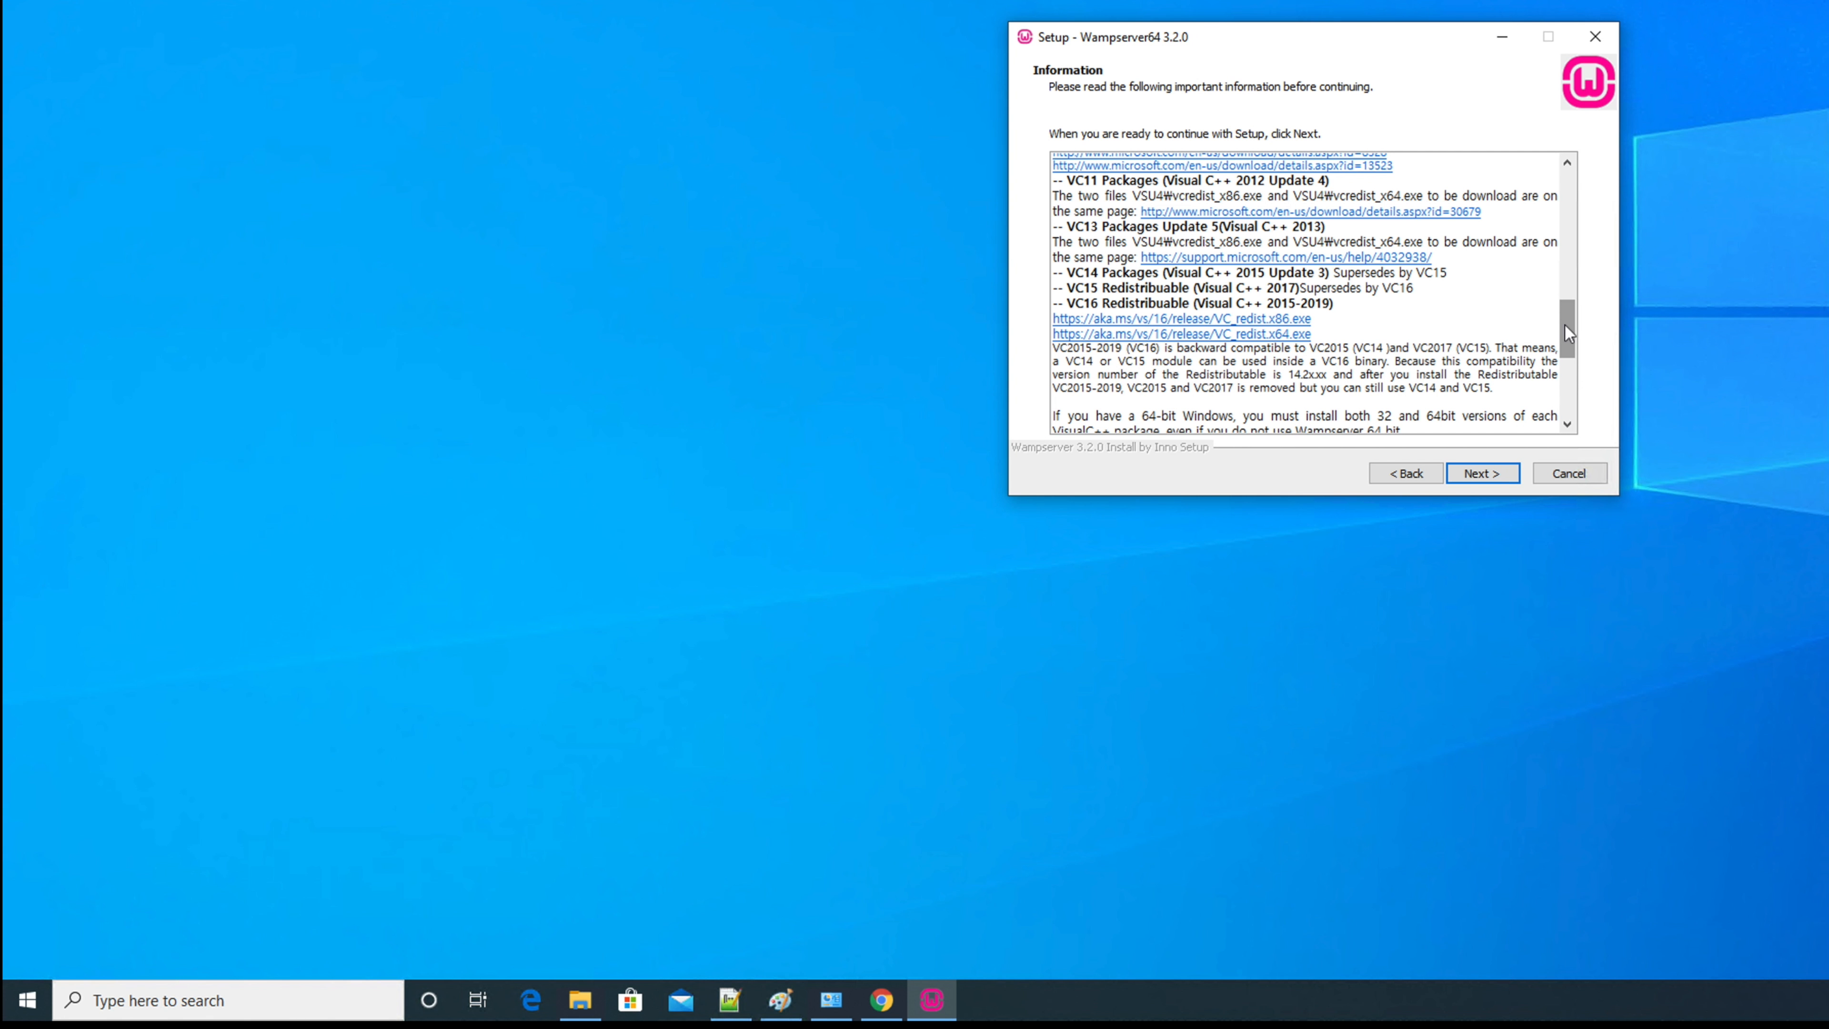
- Find the note on where to get all Visual C++ redistributable packages and open its wampserver.aviatechno.net link
drag(1568, 333, 1563, 375)
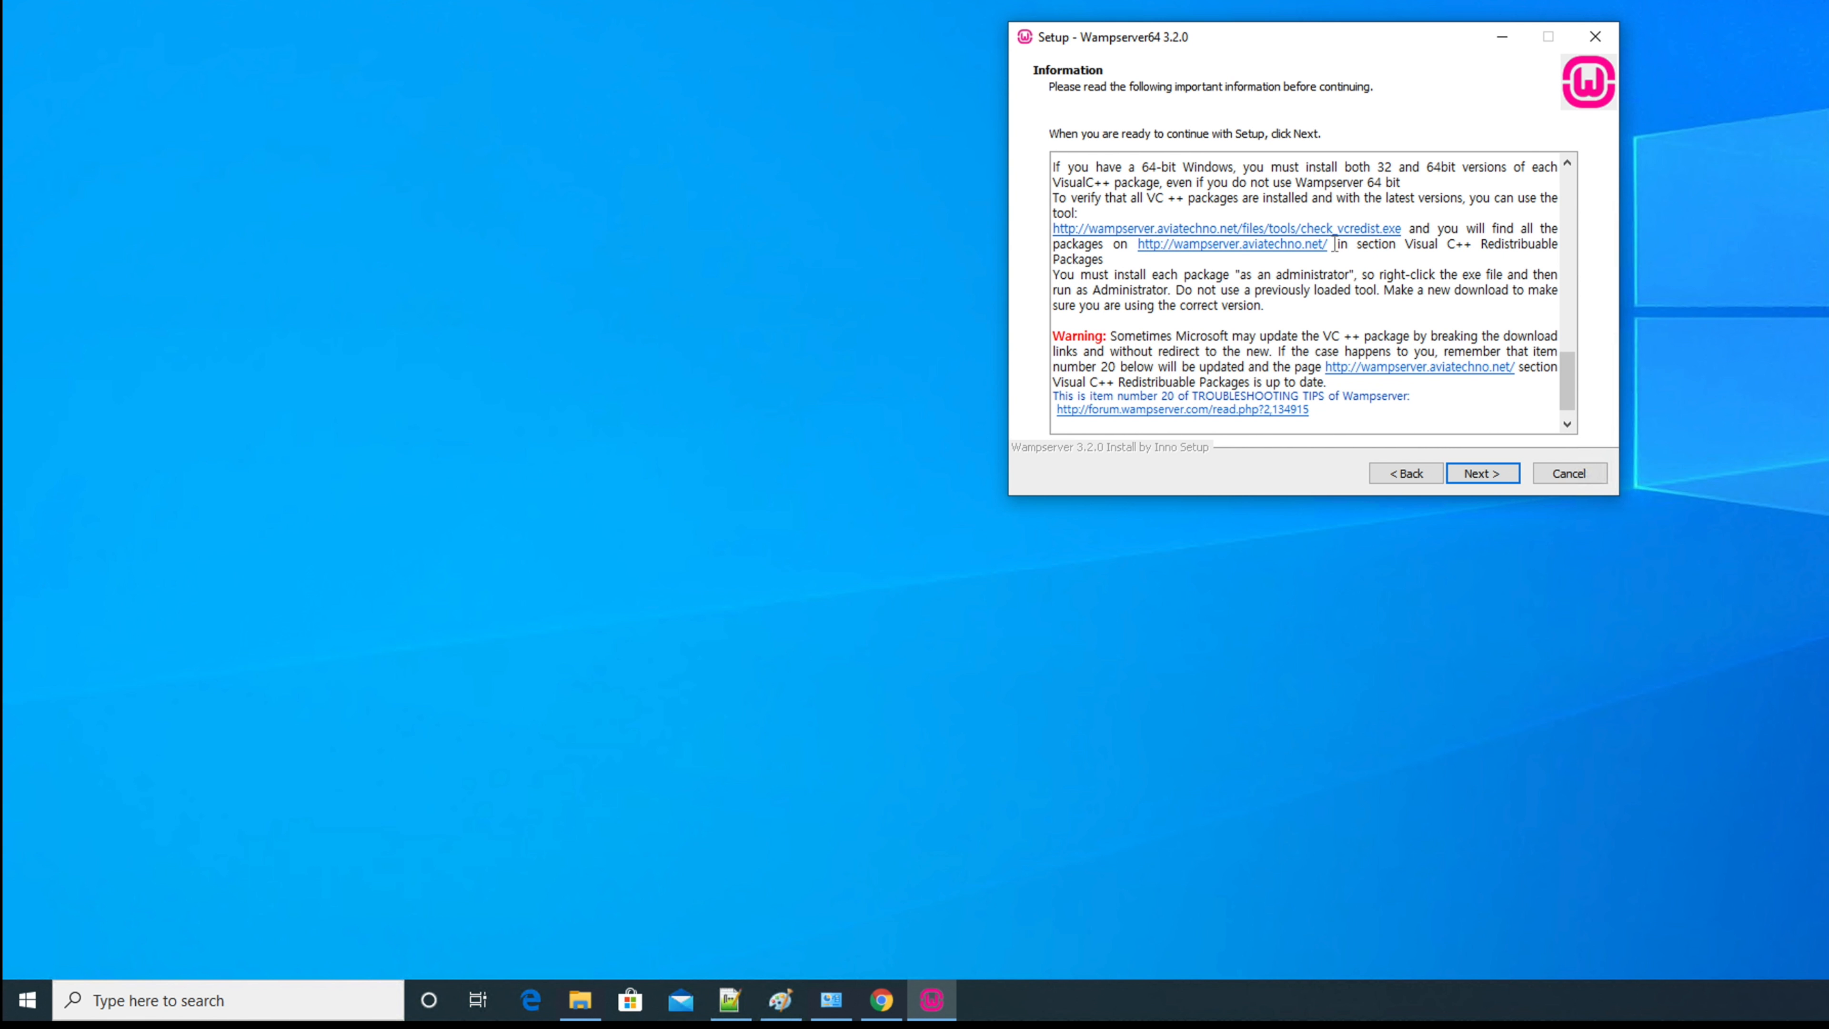
drag(1331, 244, 1135, 243)
click(1192, 273)
drag(1405, 249, 1210, 258)
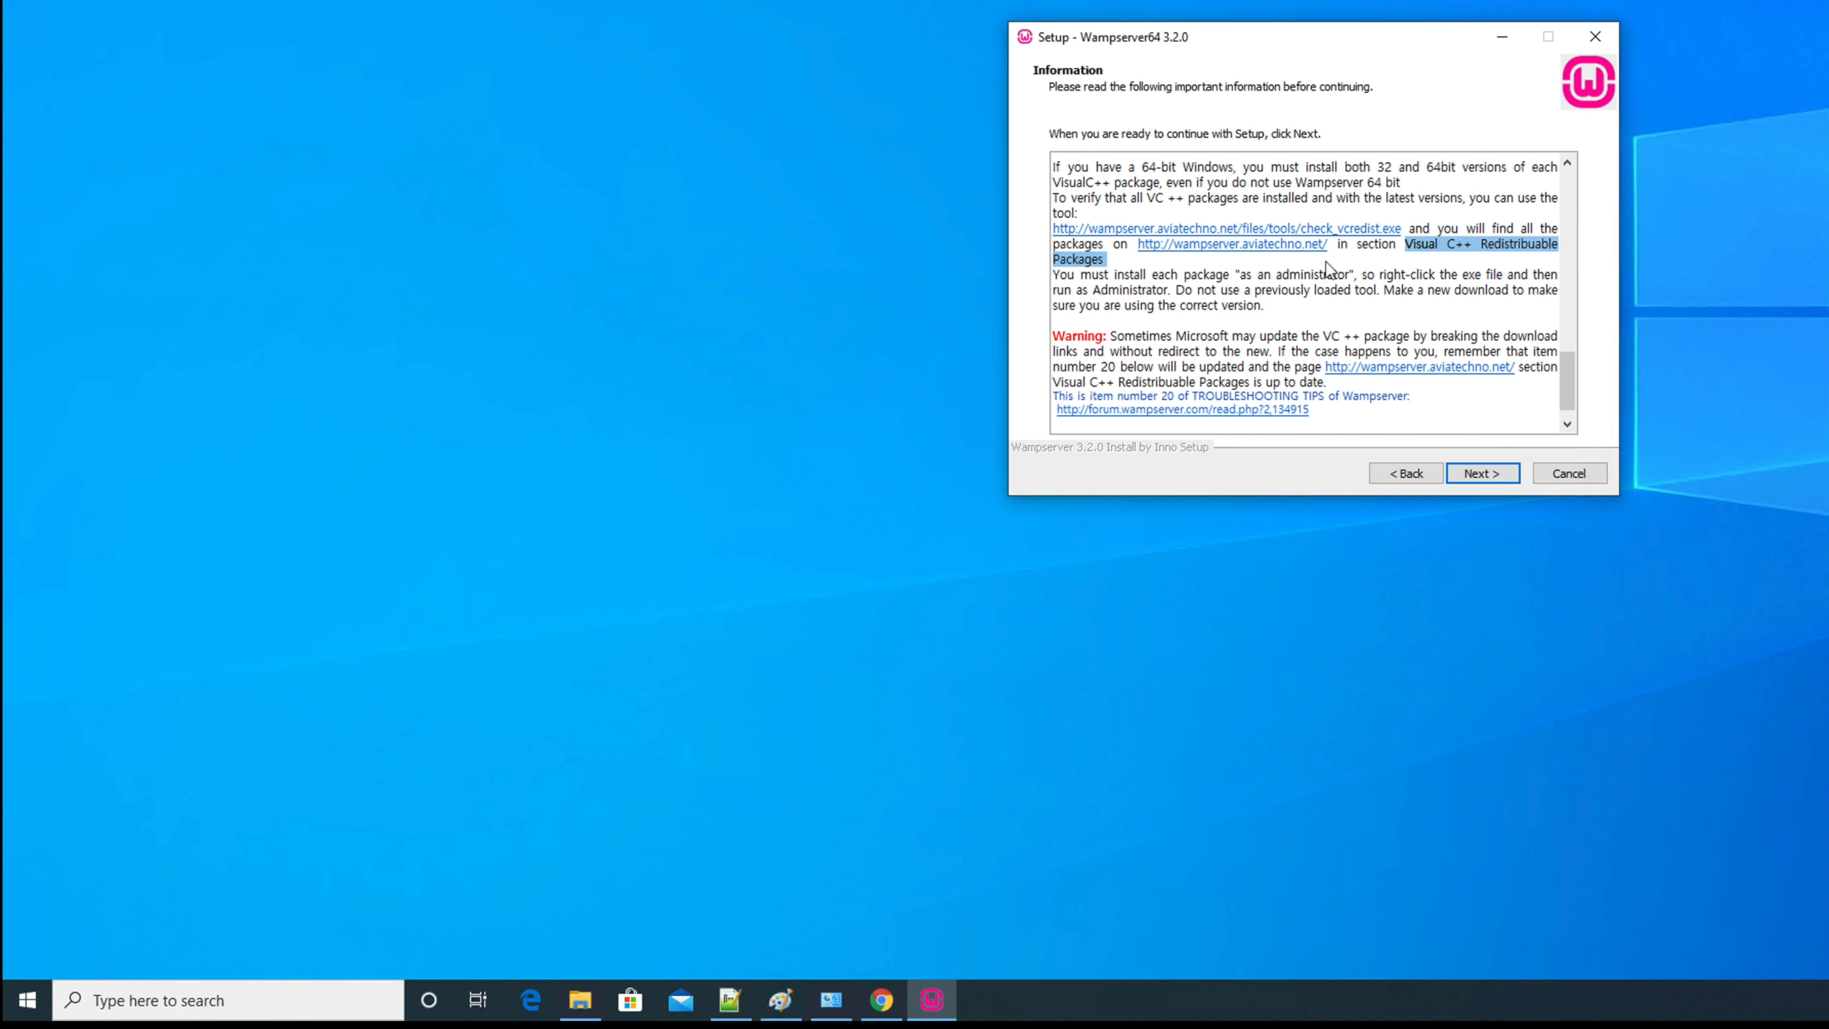
click(1242, 260)
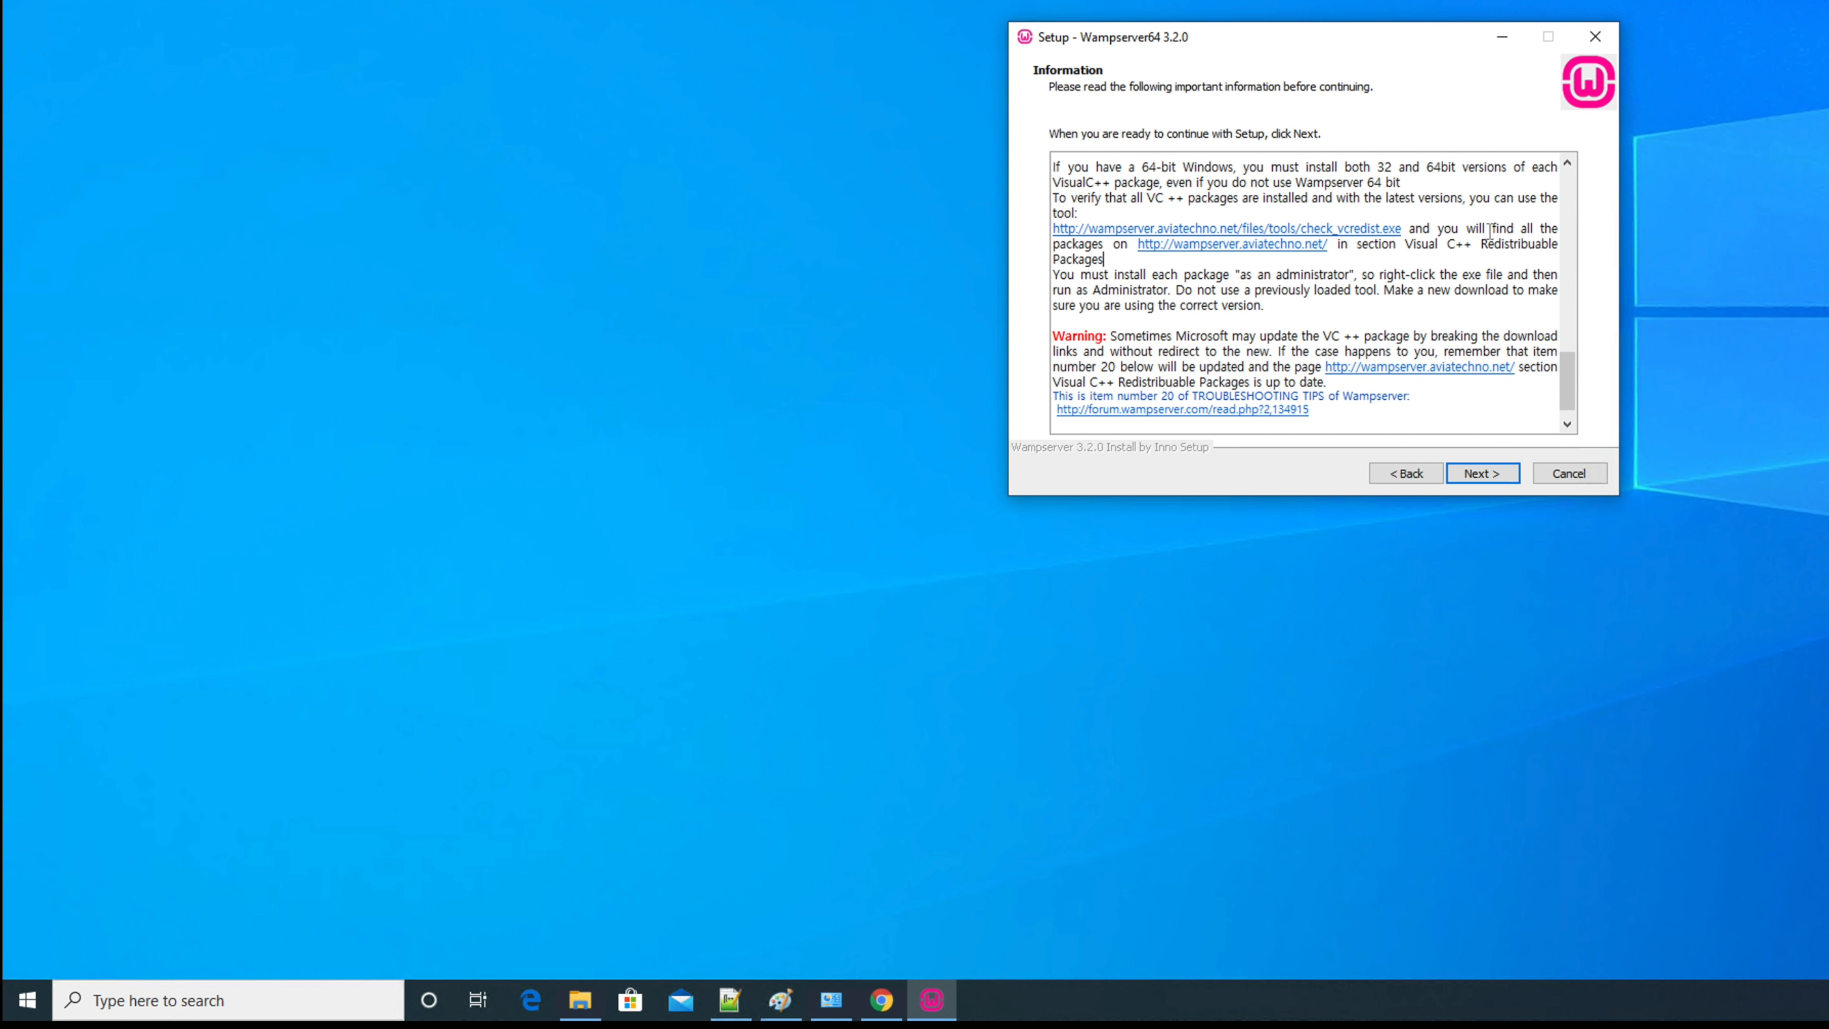
drag(1466, 227, 1128, 245)
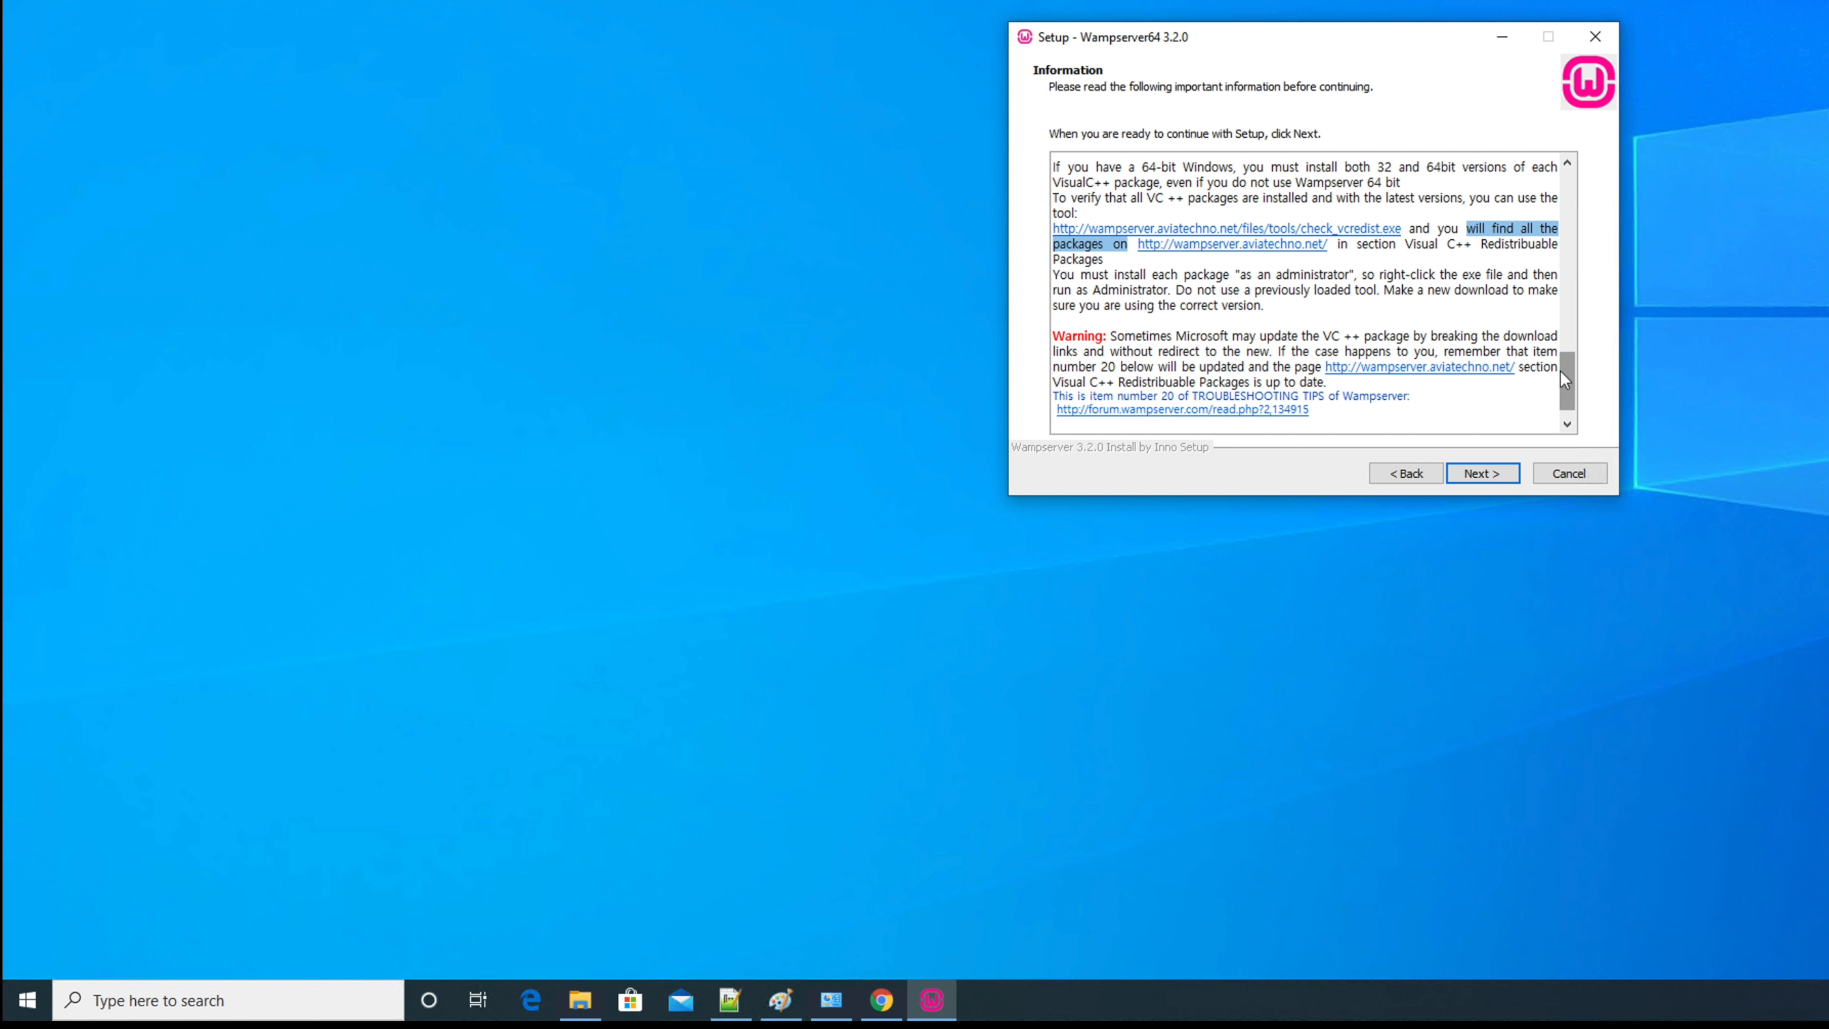
mouse_move(1564, 380)
mouse_down()
mouse_move(1564, 335)
mouse_move(1559, 360)
mouse_up()
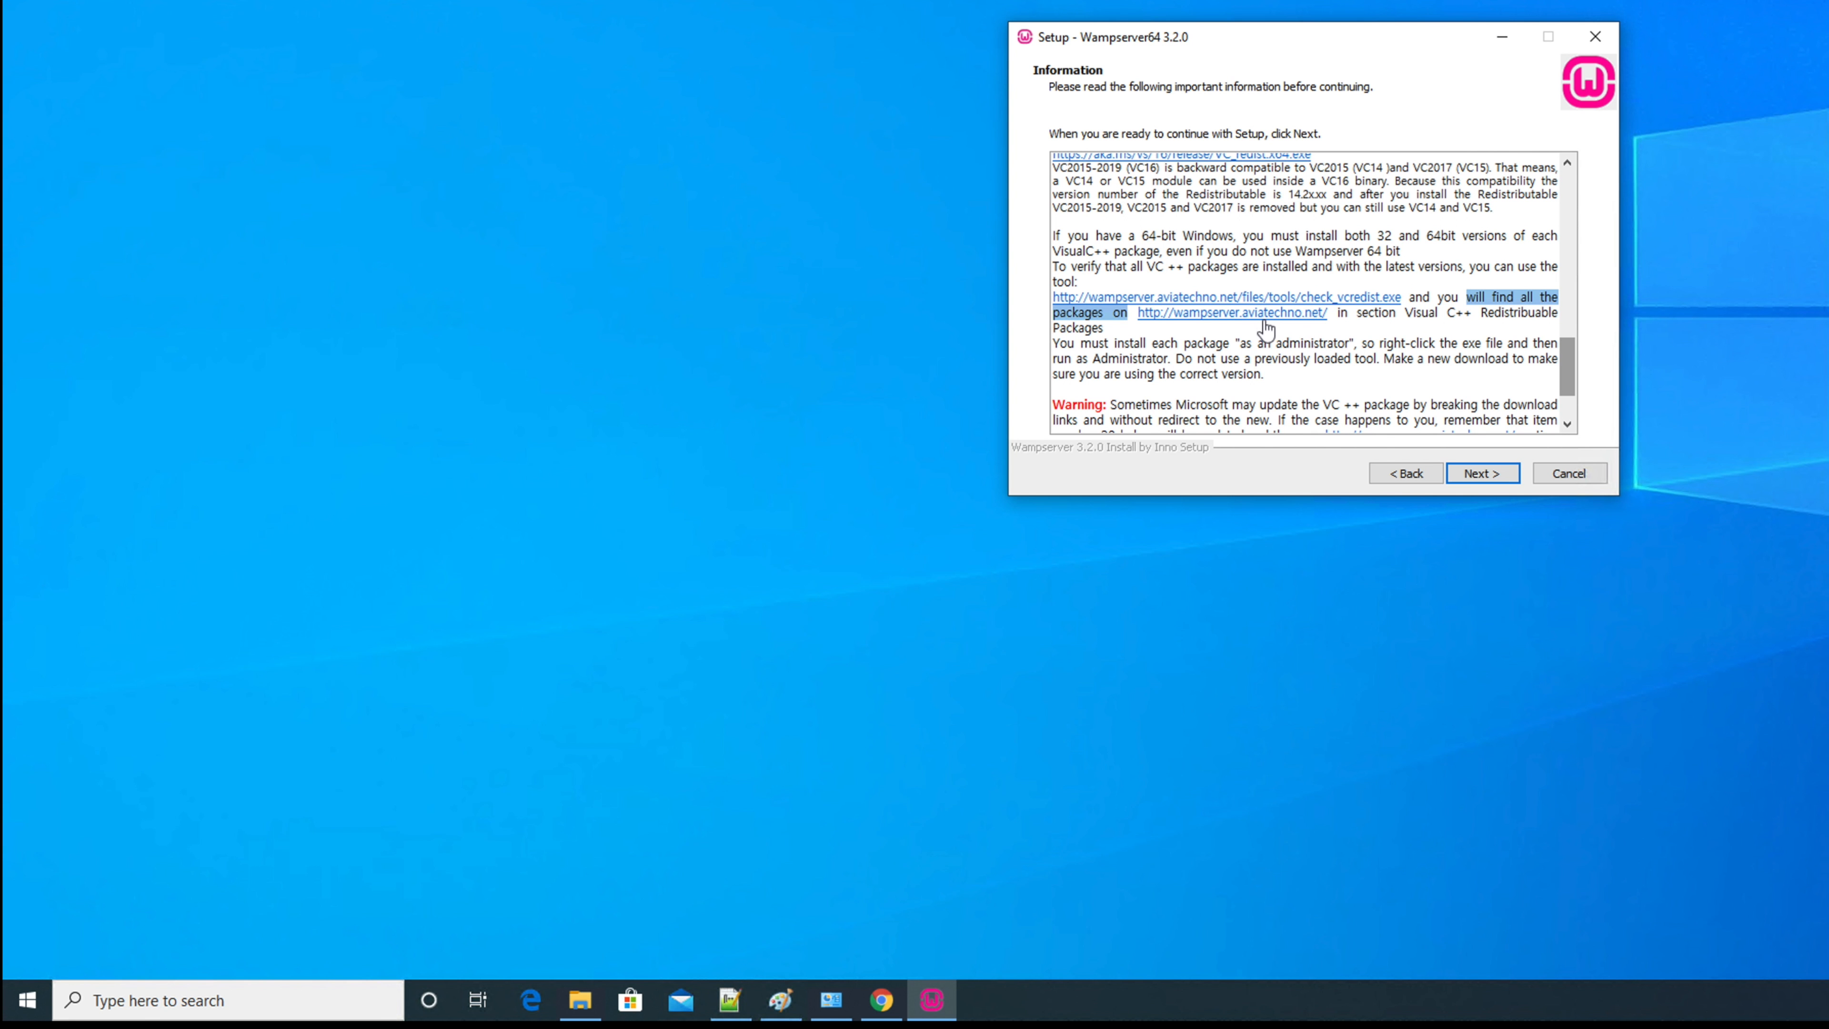
click(1245, 322)
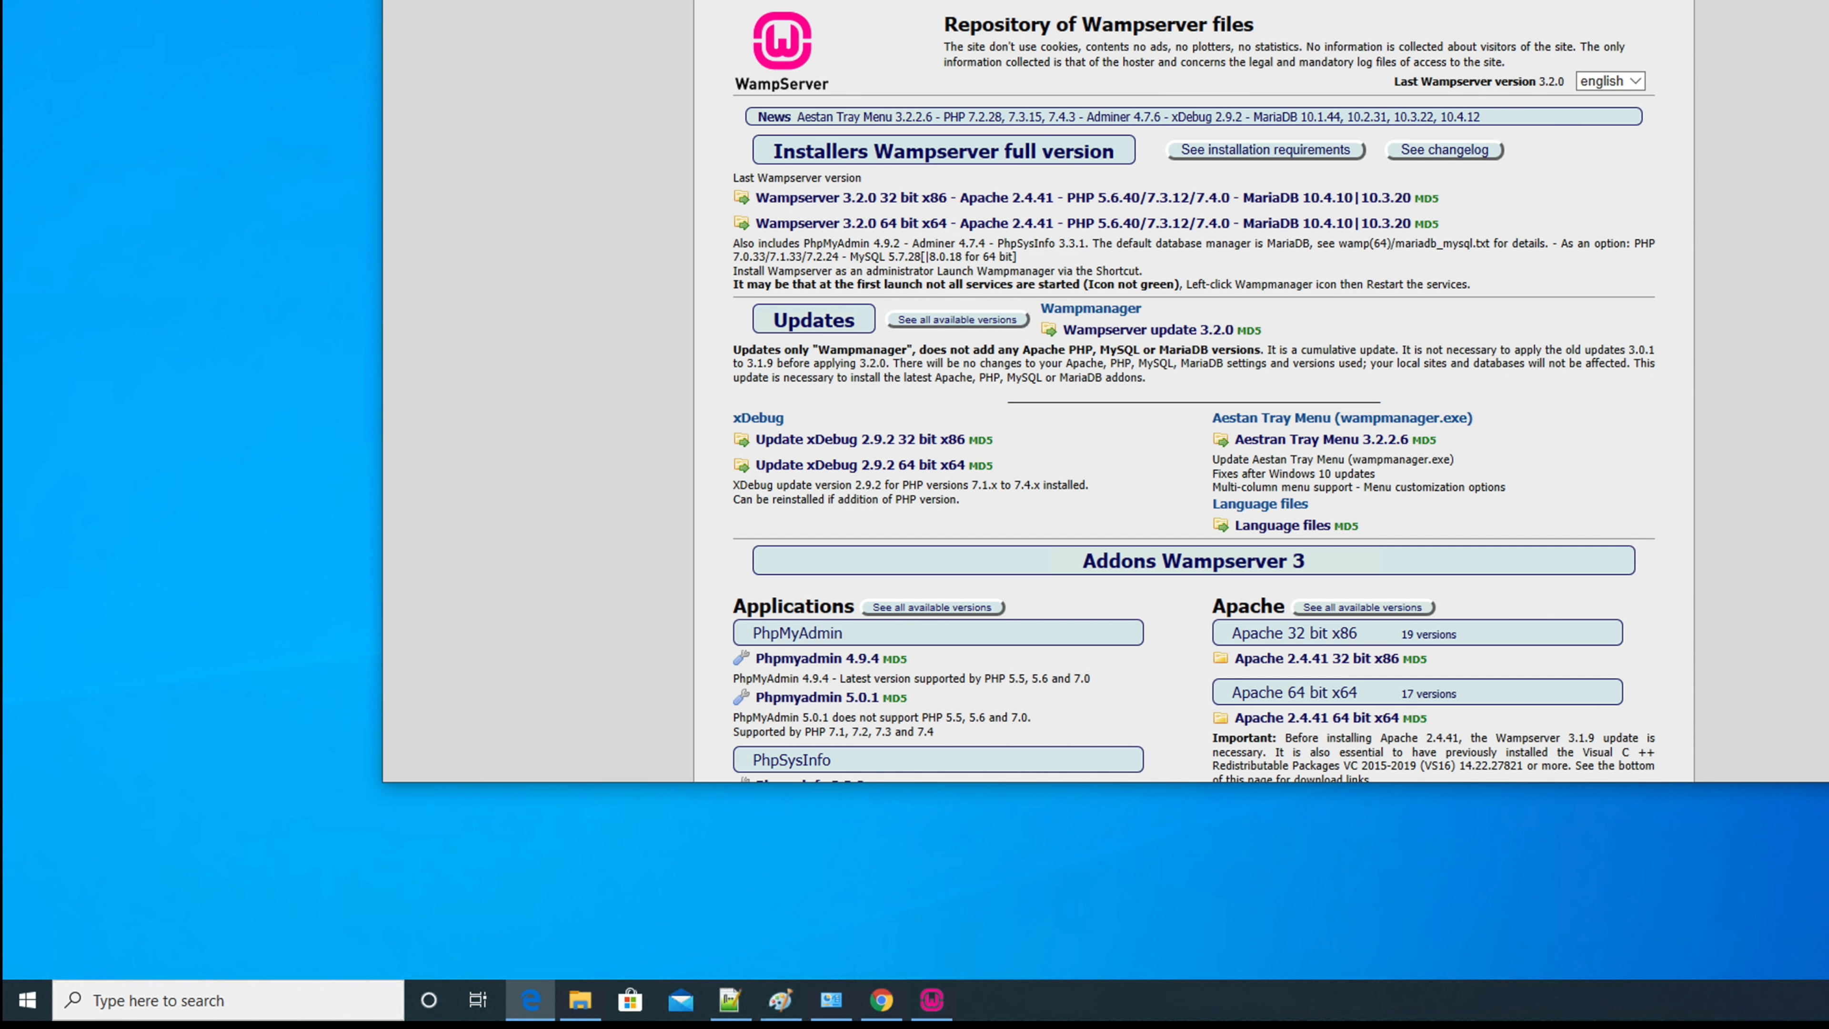
- Examine the Visual C++ Redistribuable Packages section of the repository page, comparing the x86, x64 and combined zip downloads
scroll(1195, 391, down, 20)
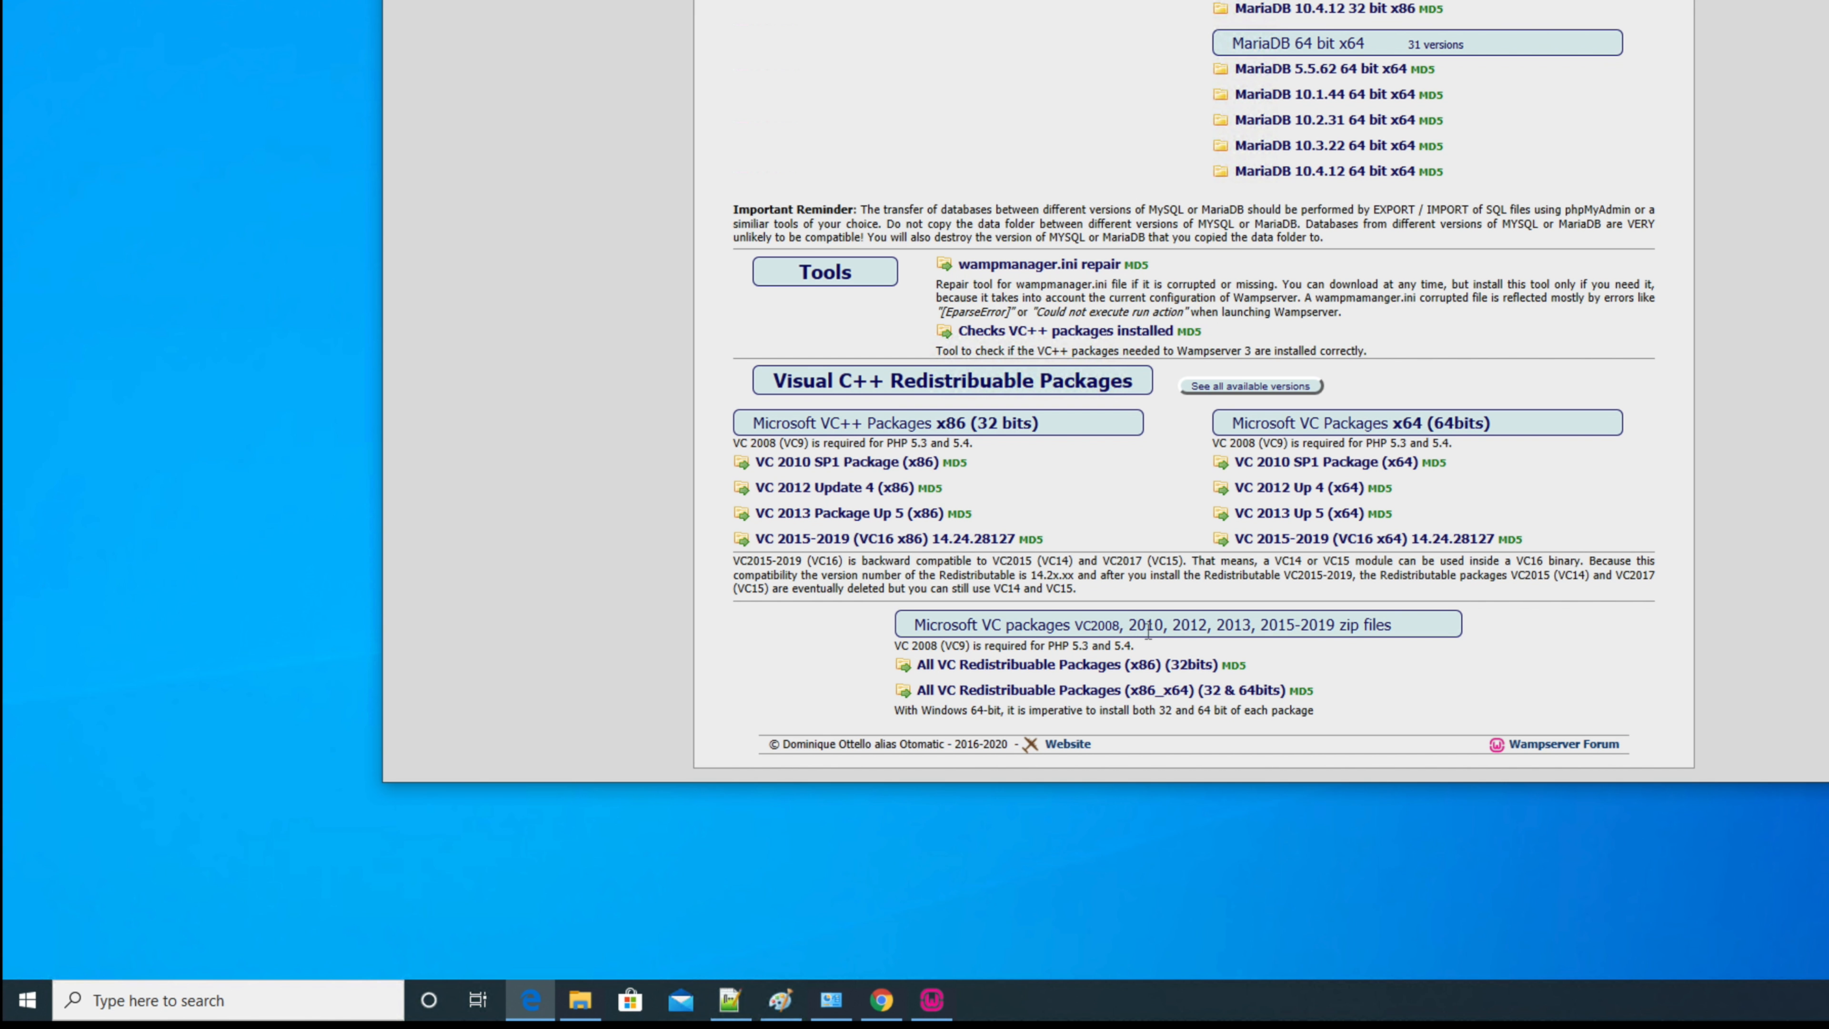
drag(1393, 627, 936, 629)
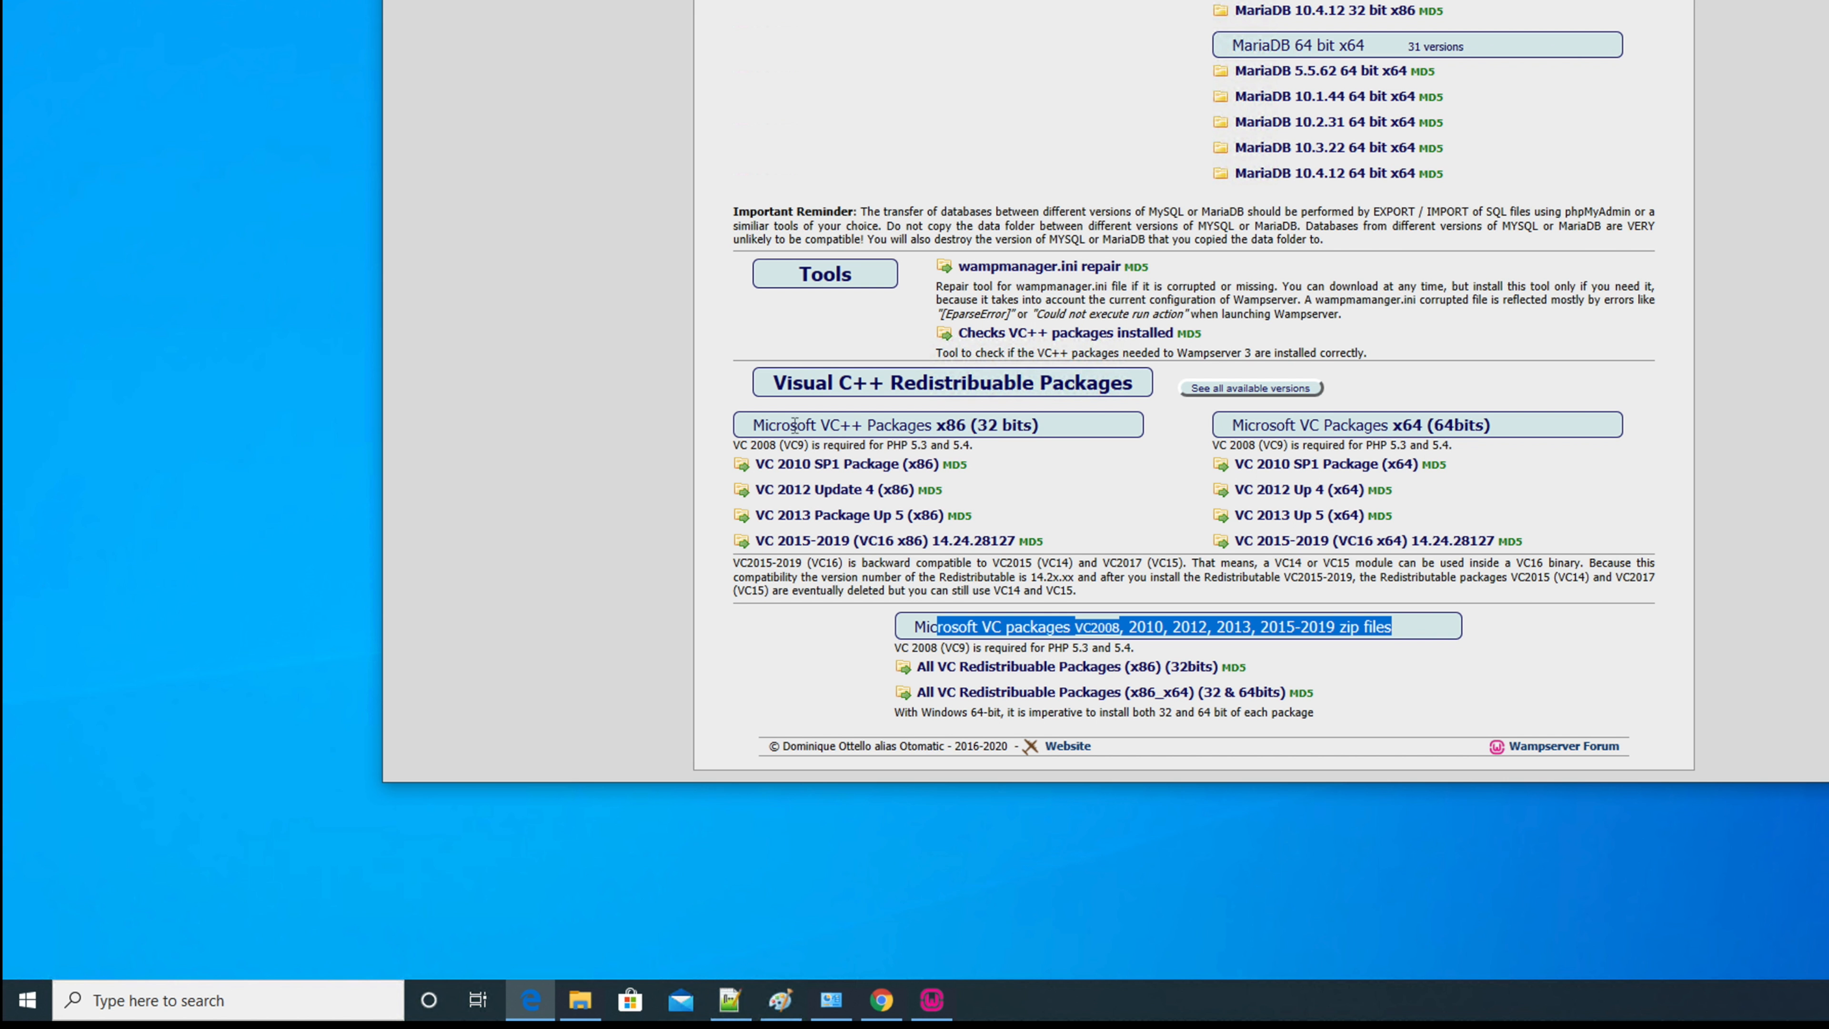
drag(938, 425, 1044, 433)
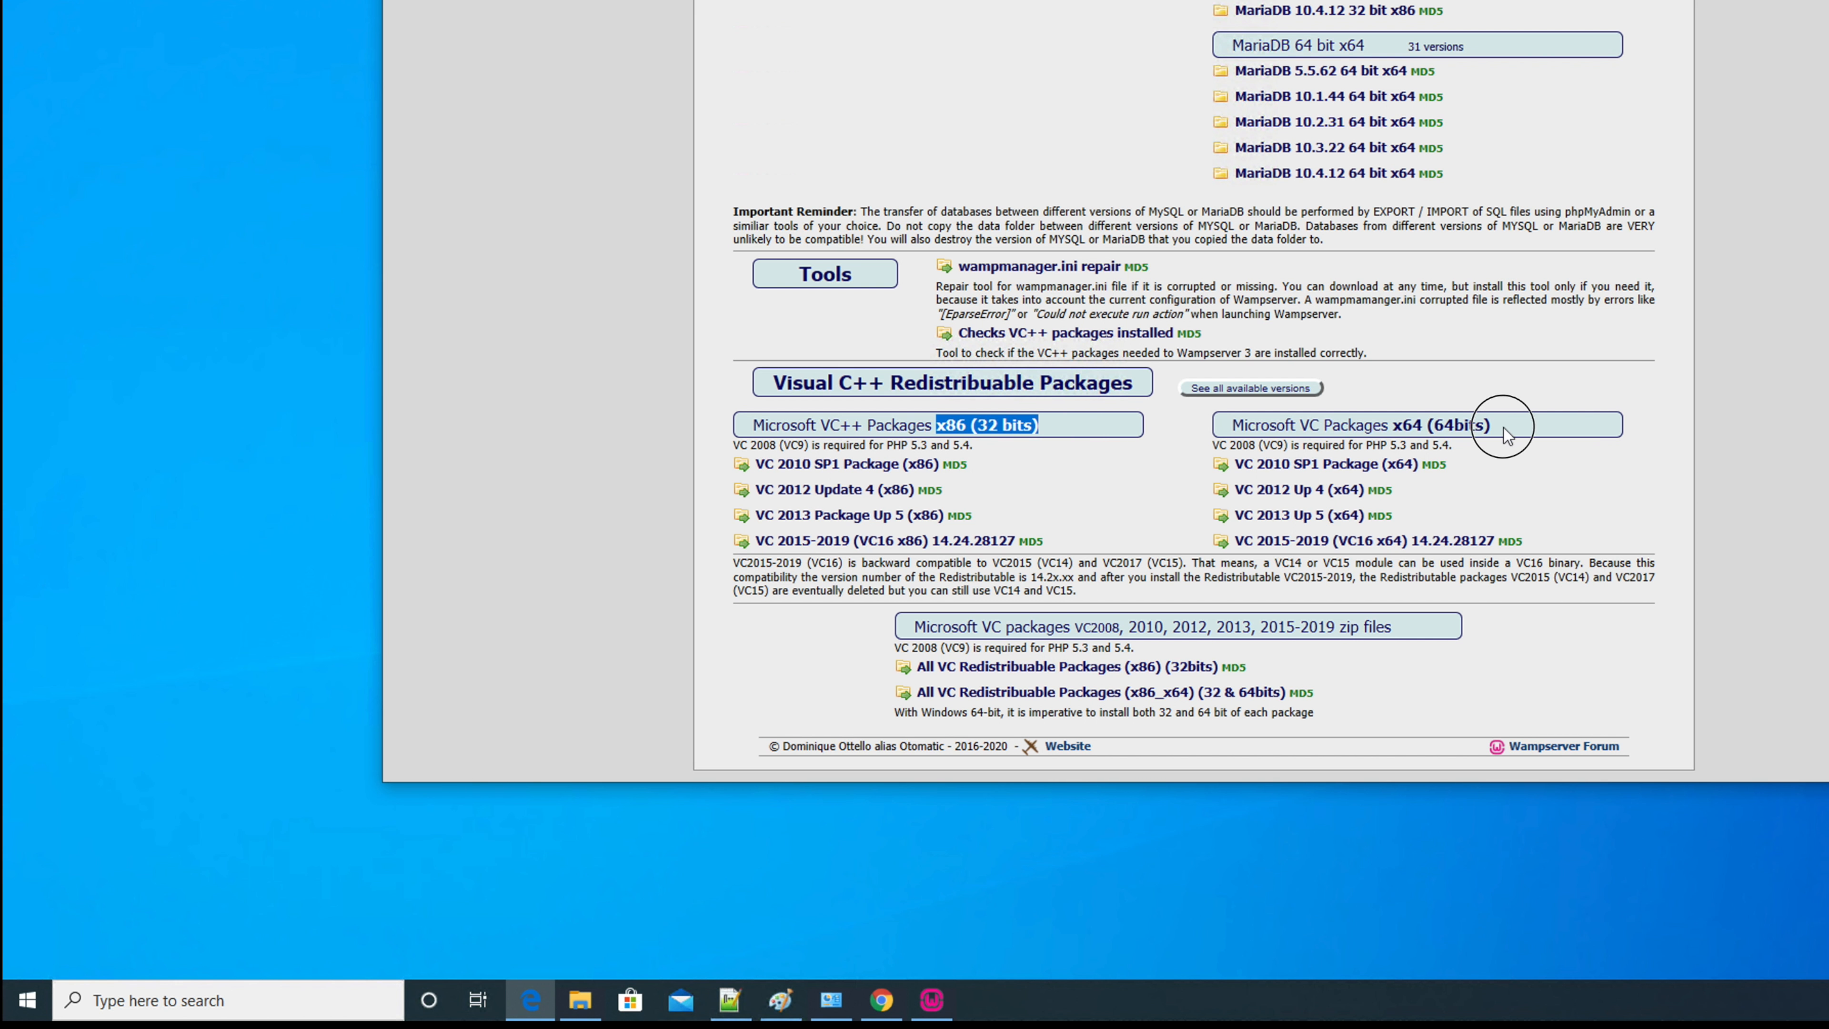
drag(1502, 427, 1390, 423)
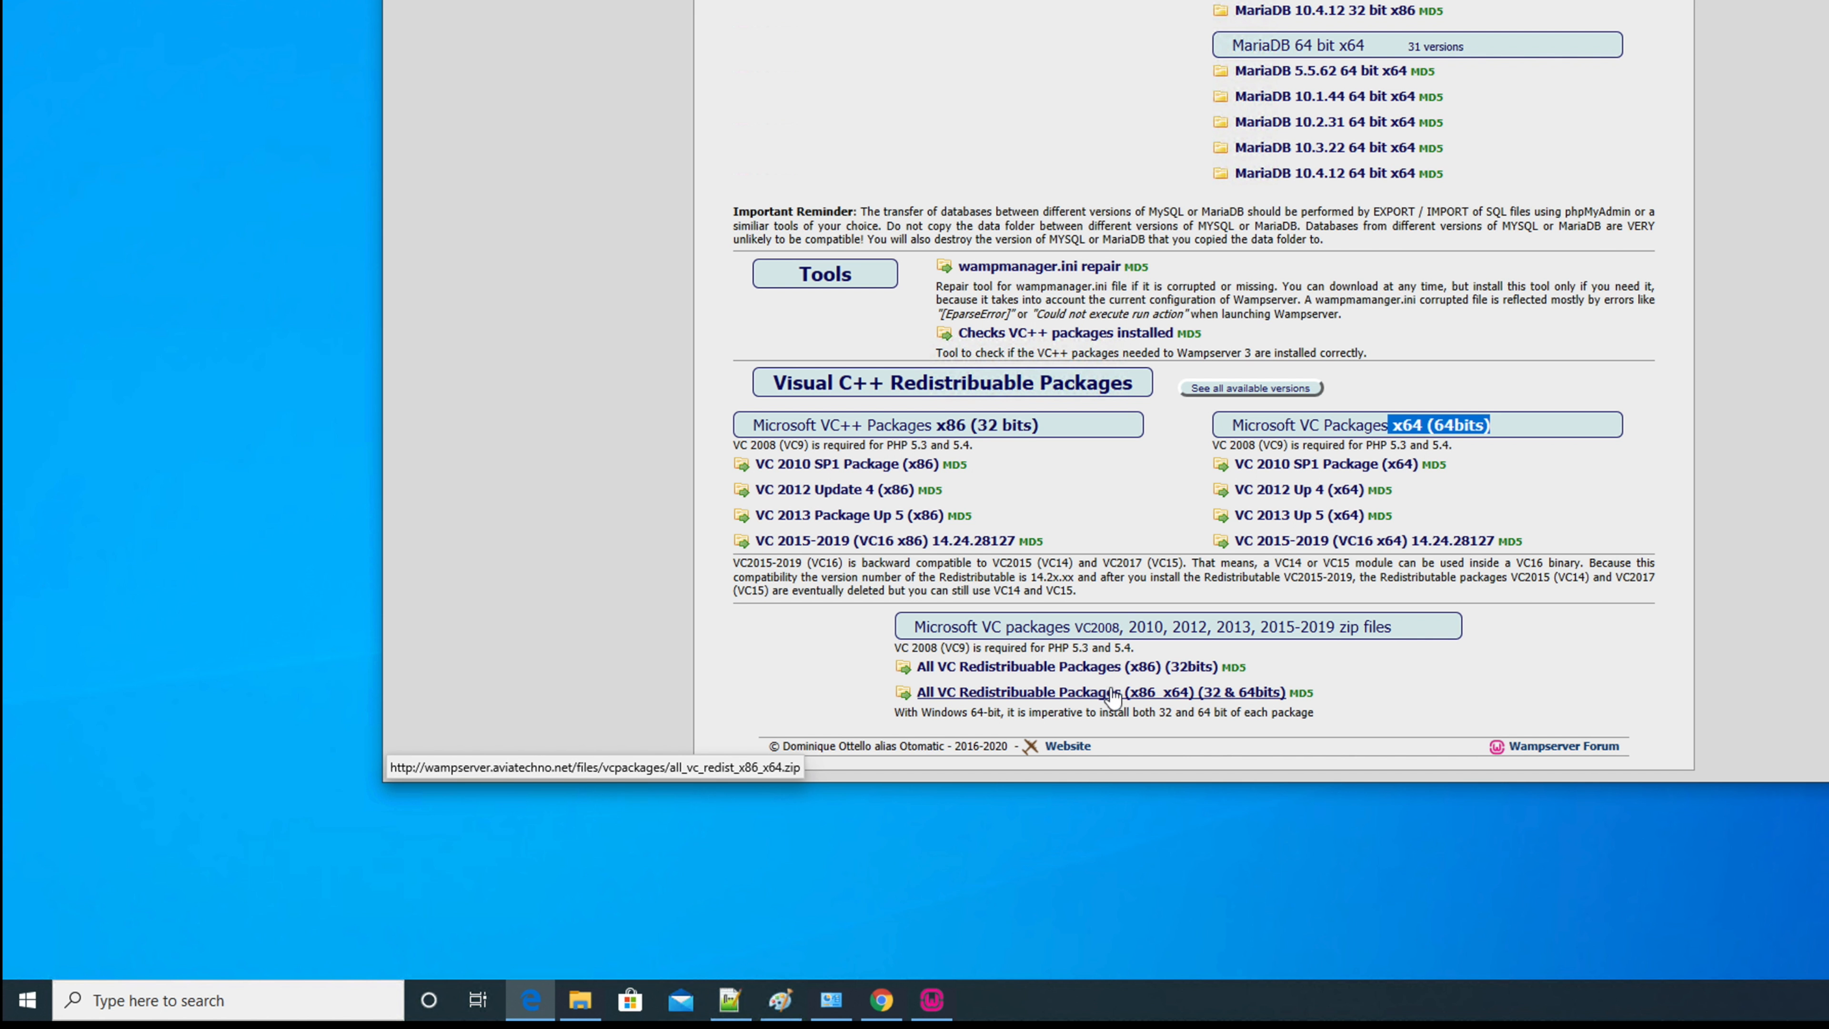
- Download the combined 32 and 64-bit Visual C++ redistributable zip, save it and dismiss the download notice
click(1082, 693)
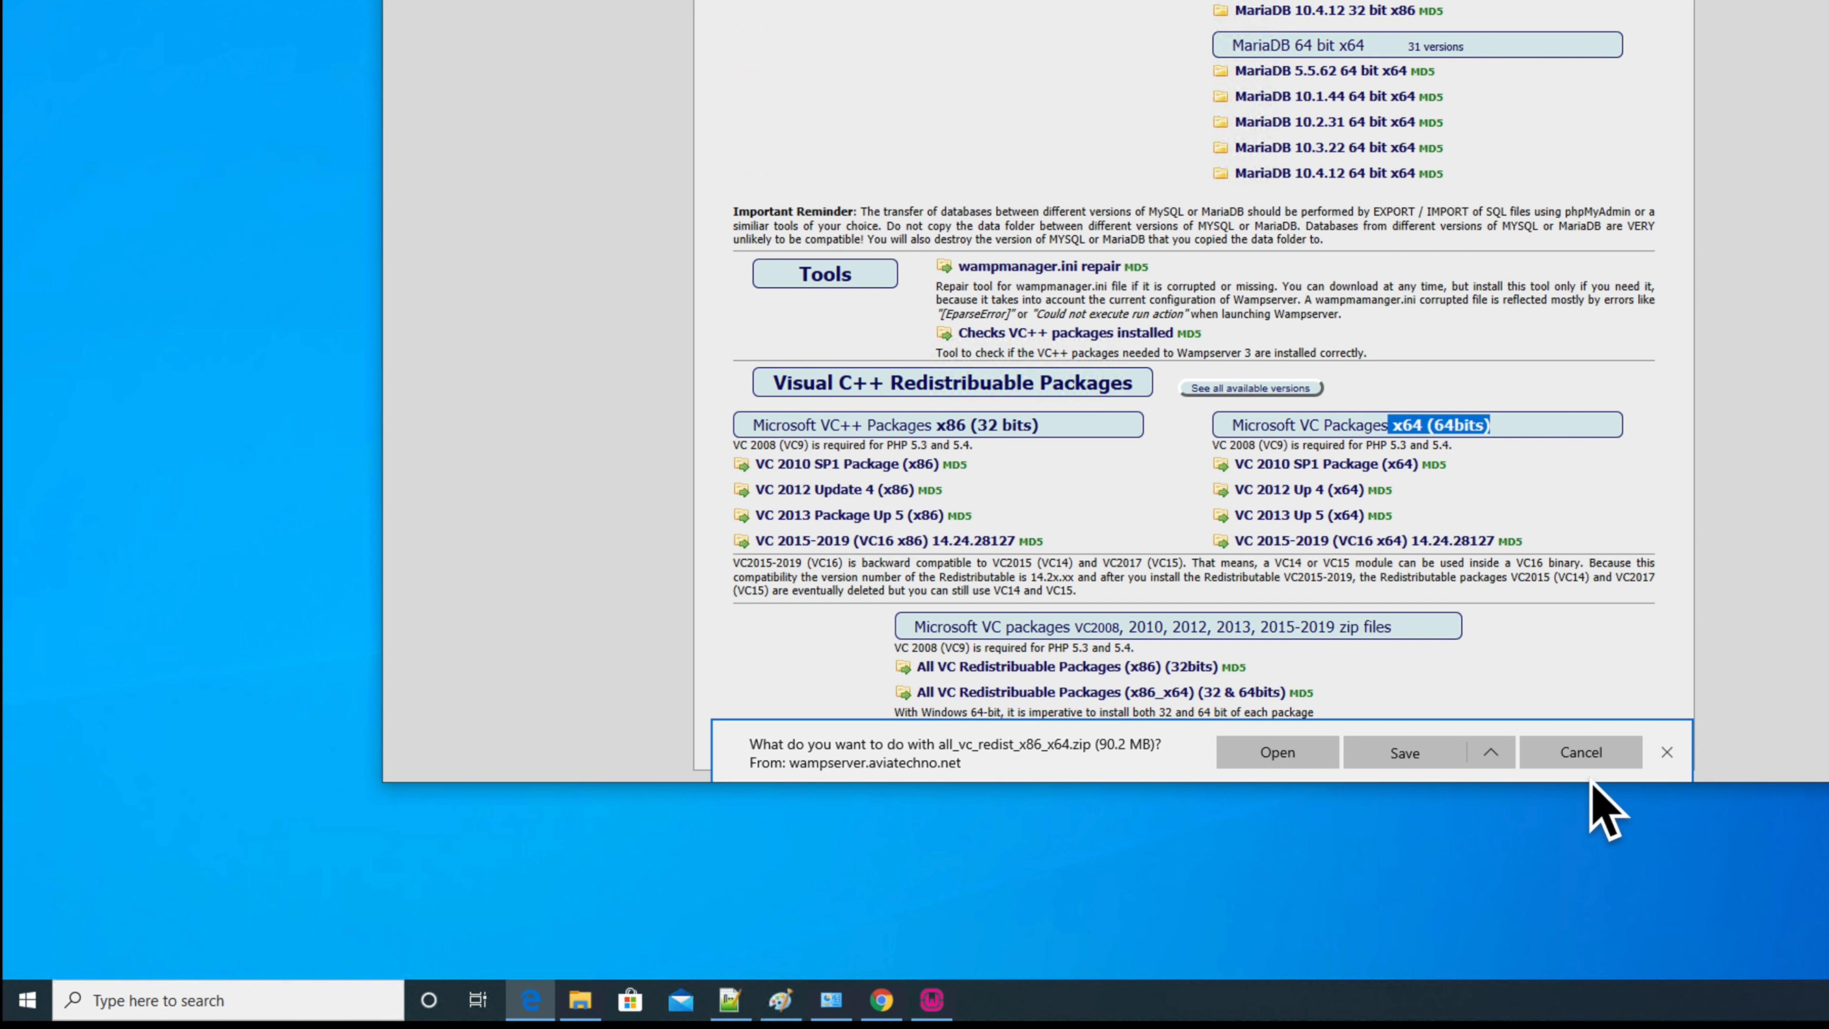
click(1399, 756)
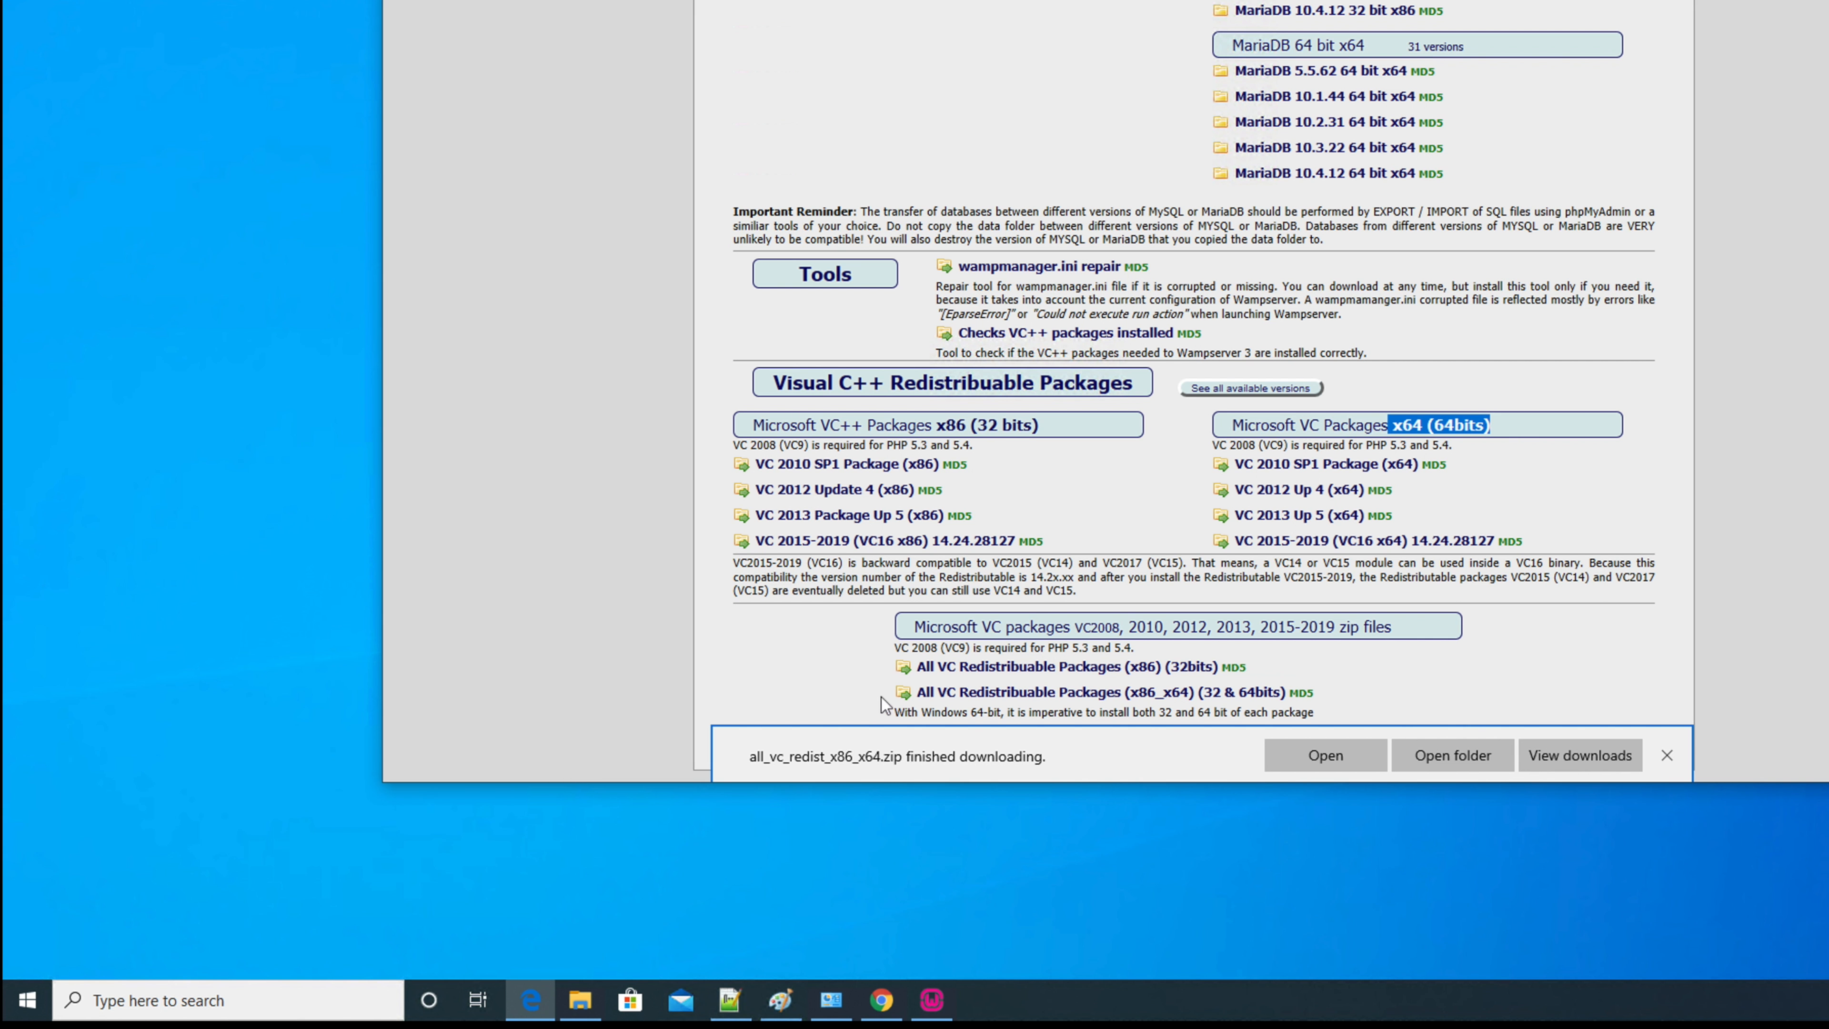
click(1666, 755)
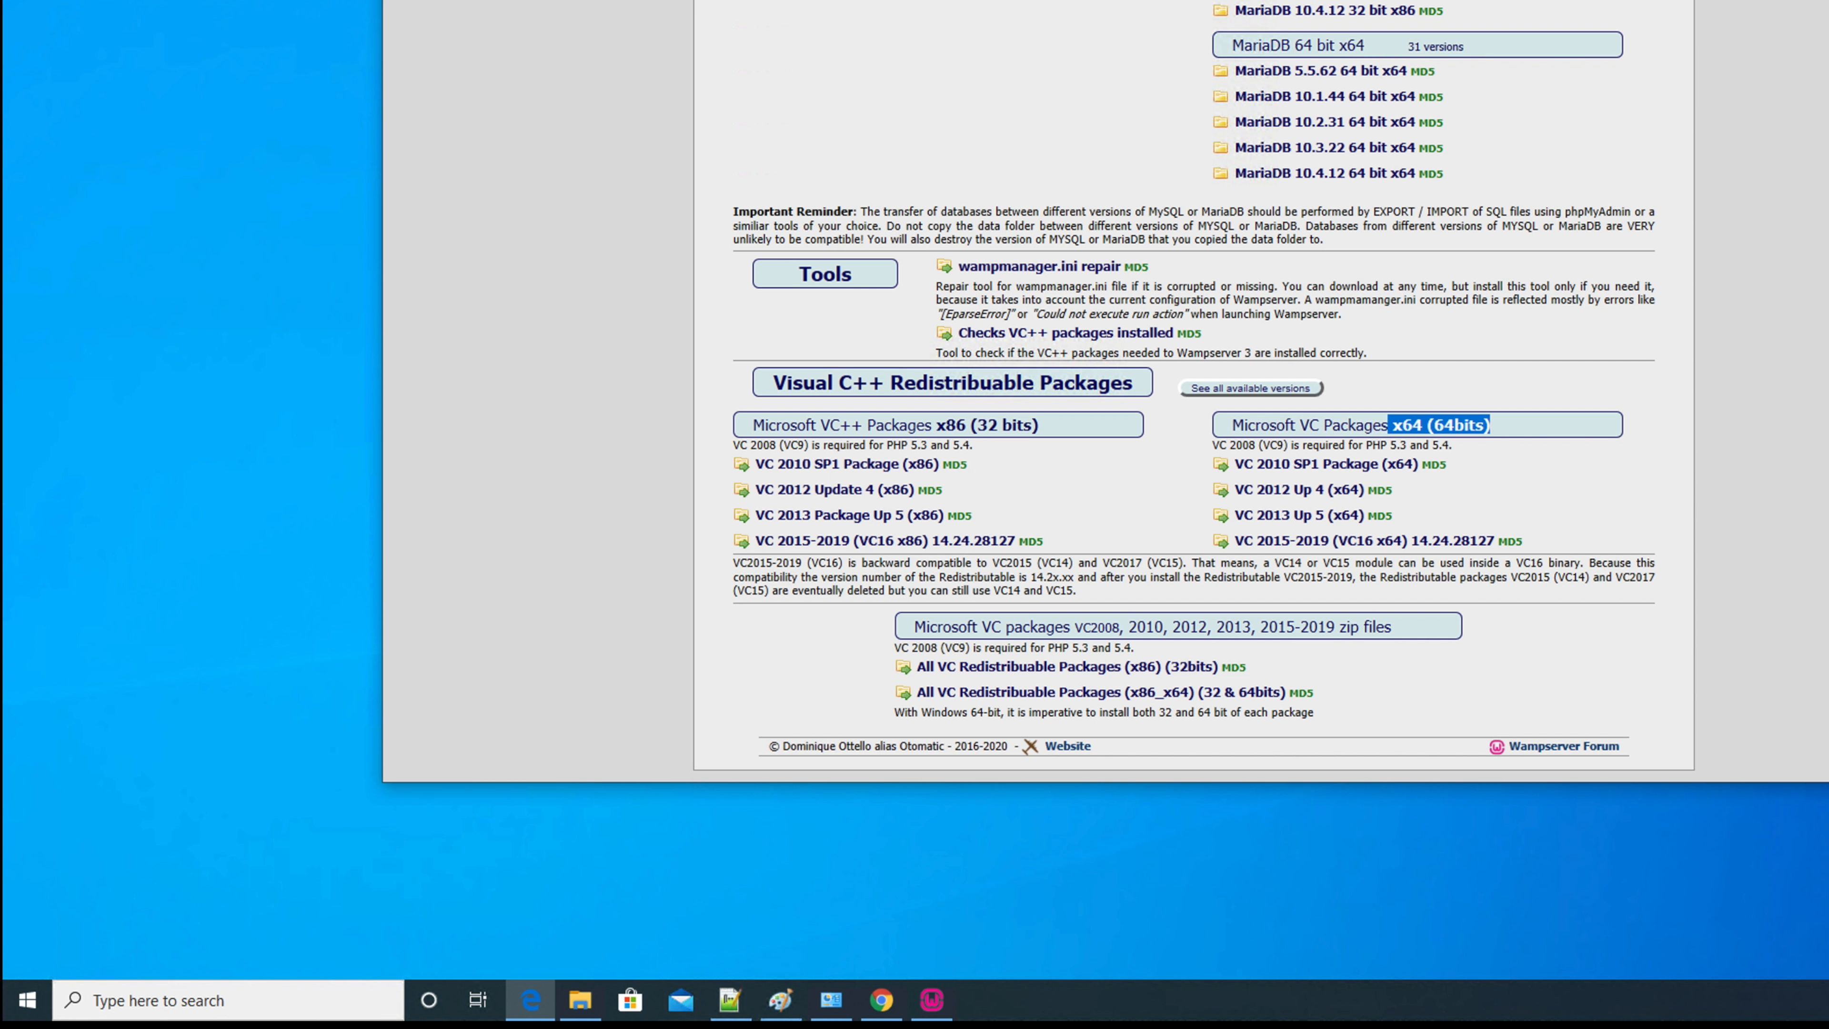
- Look through the add-on versions on the repository page, close it and read the end of the setup information
key(Home)
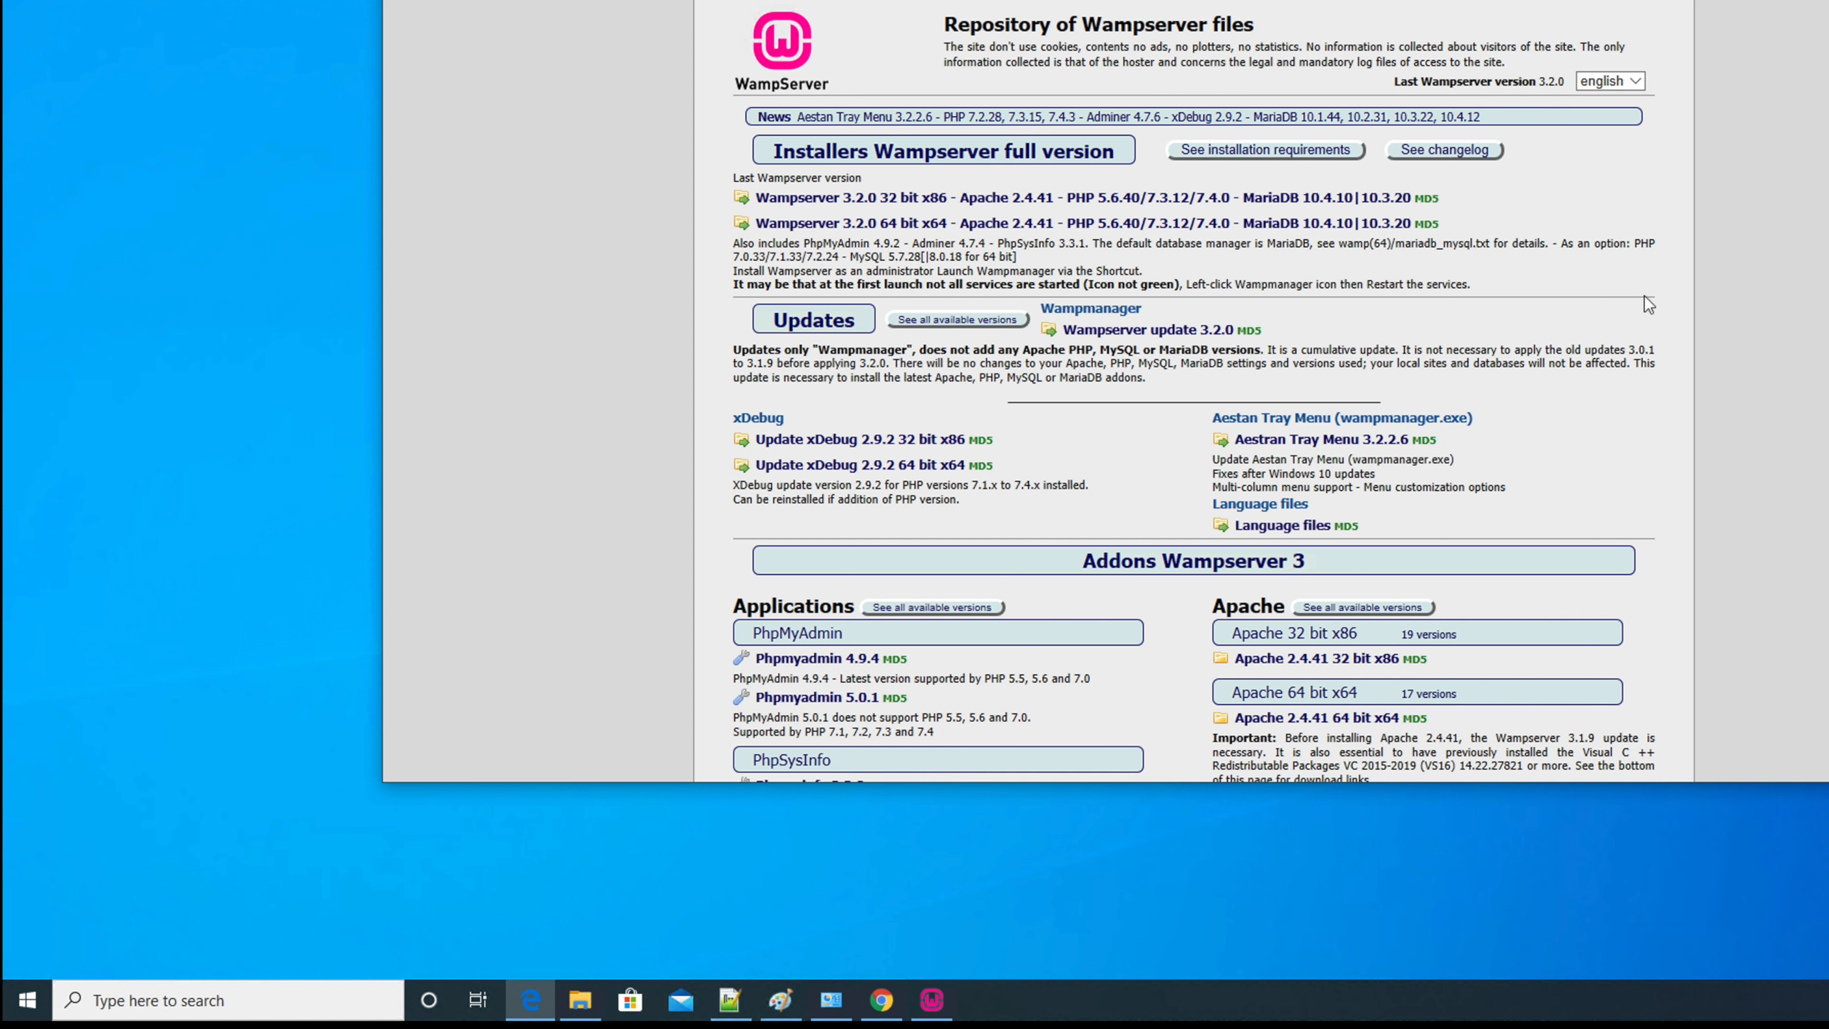
scroll(1649, 288, down, 2)
scroll(1522, 501, down, 4)
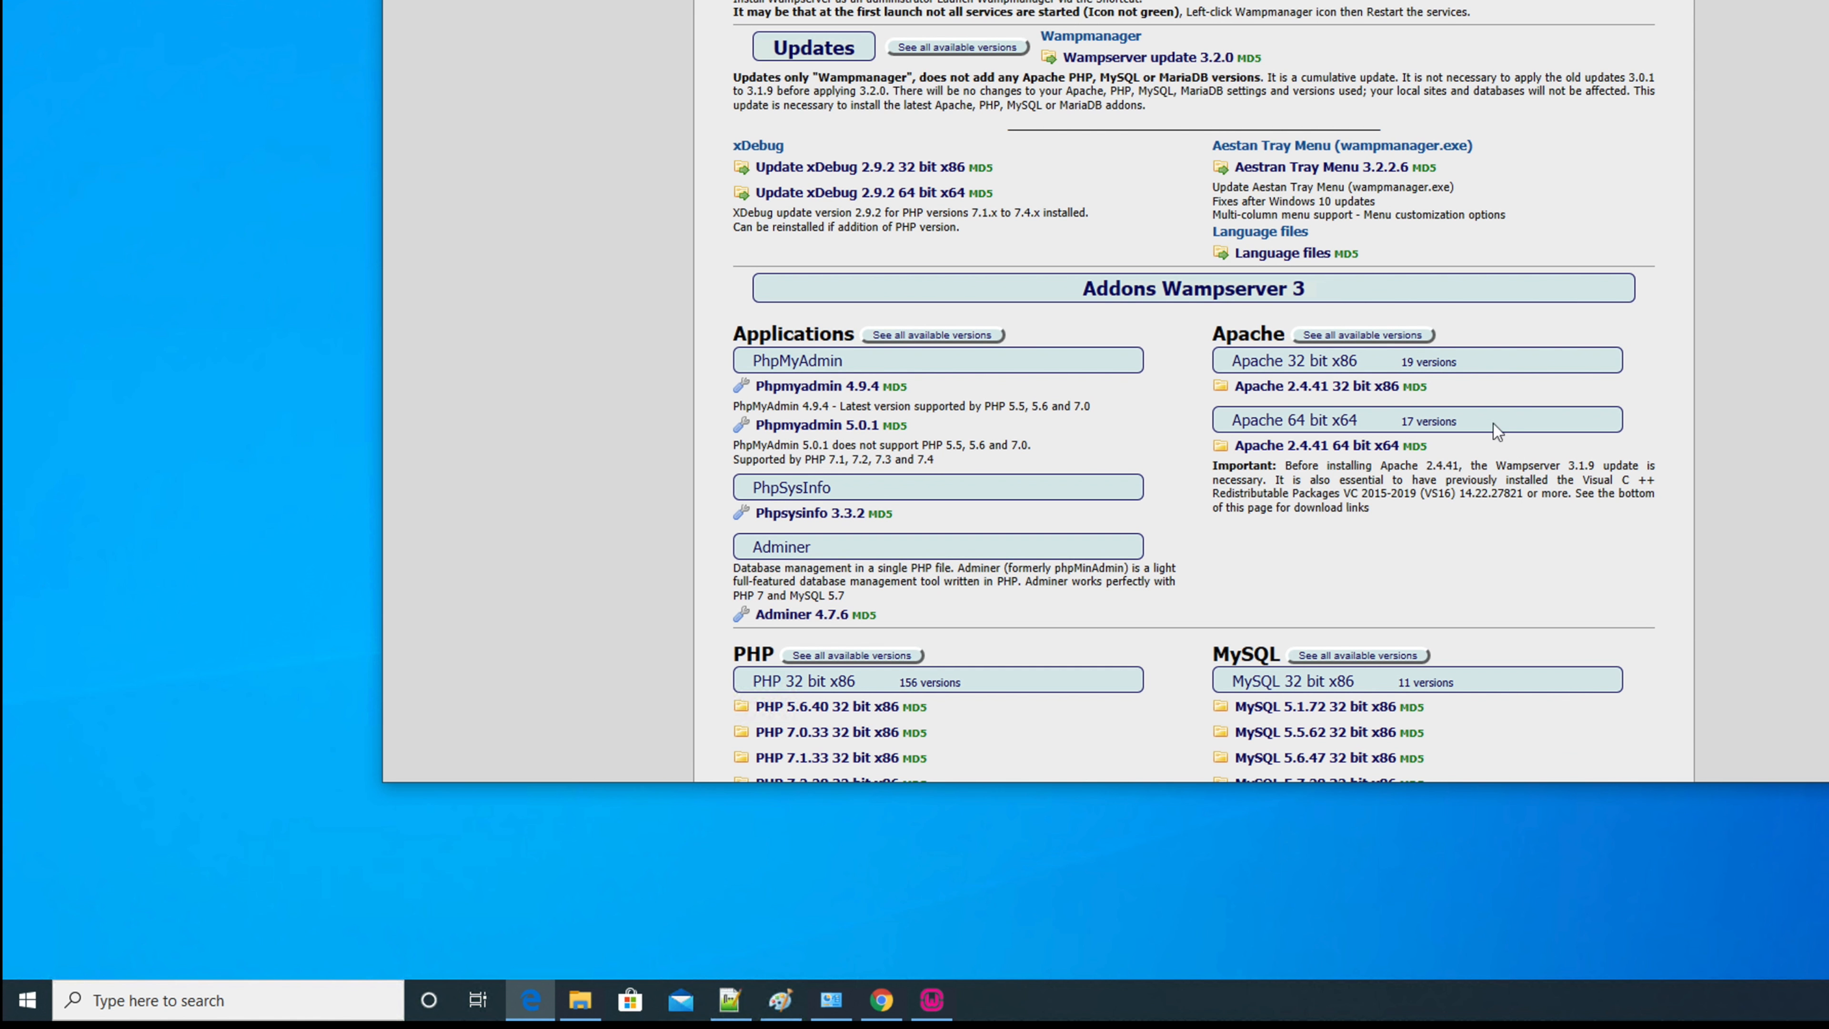
scroll(1486, 525, down, 3)
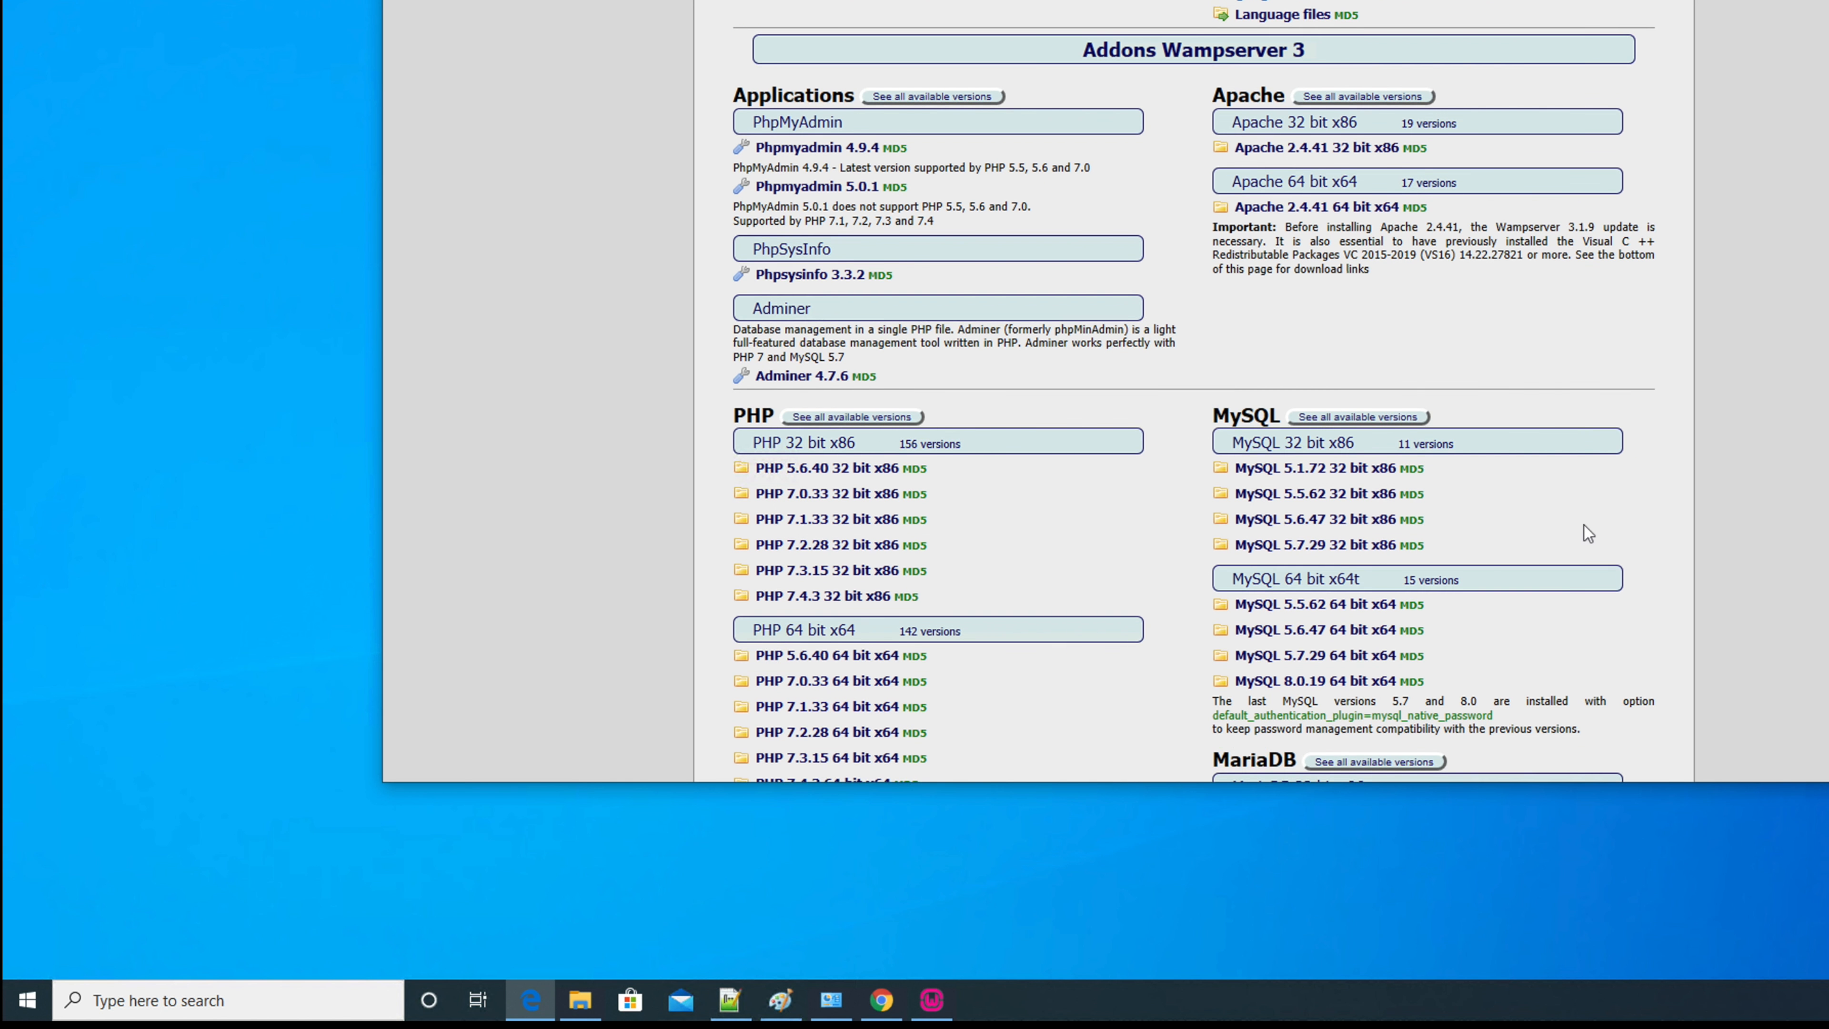
scroll(1578, 526, down, 2)
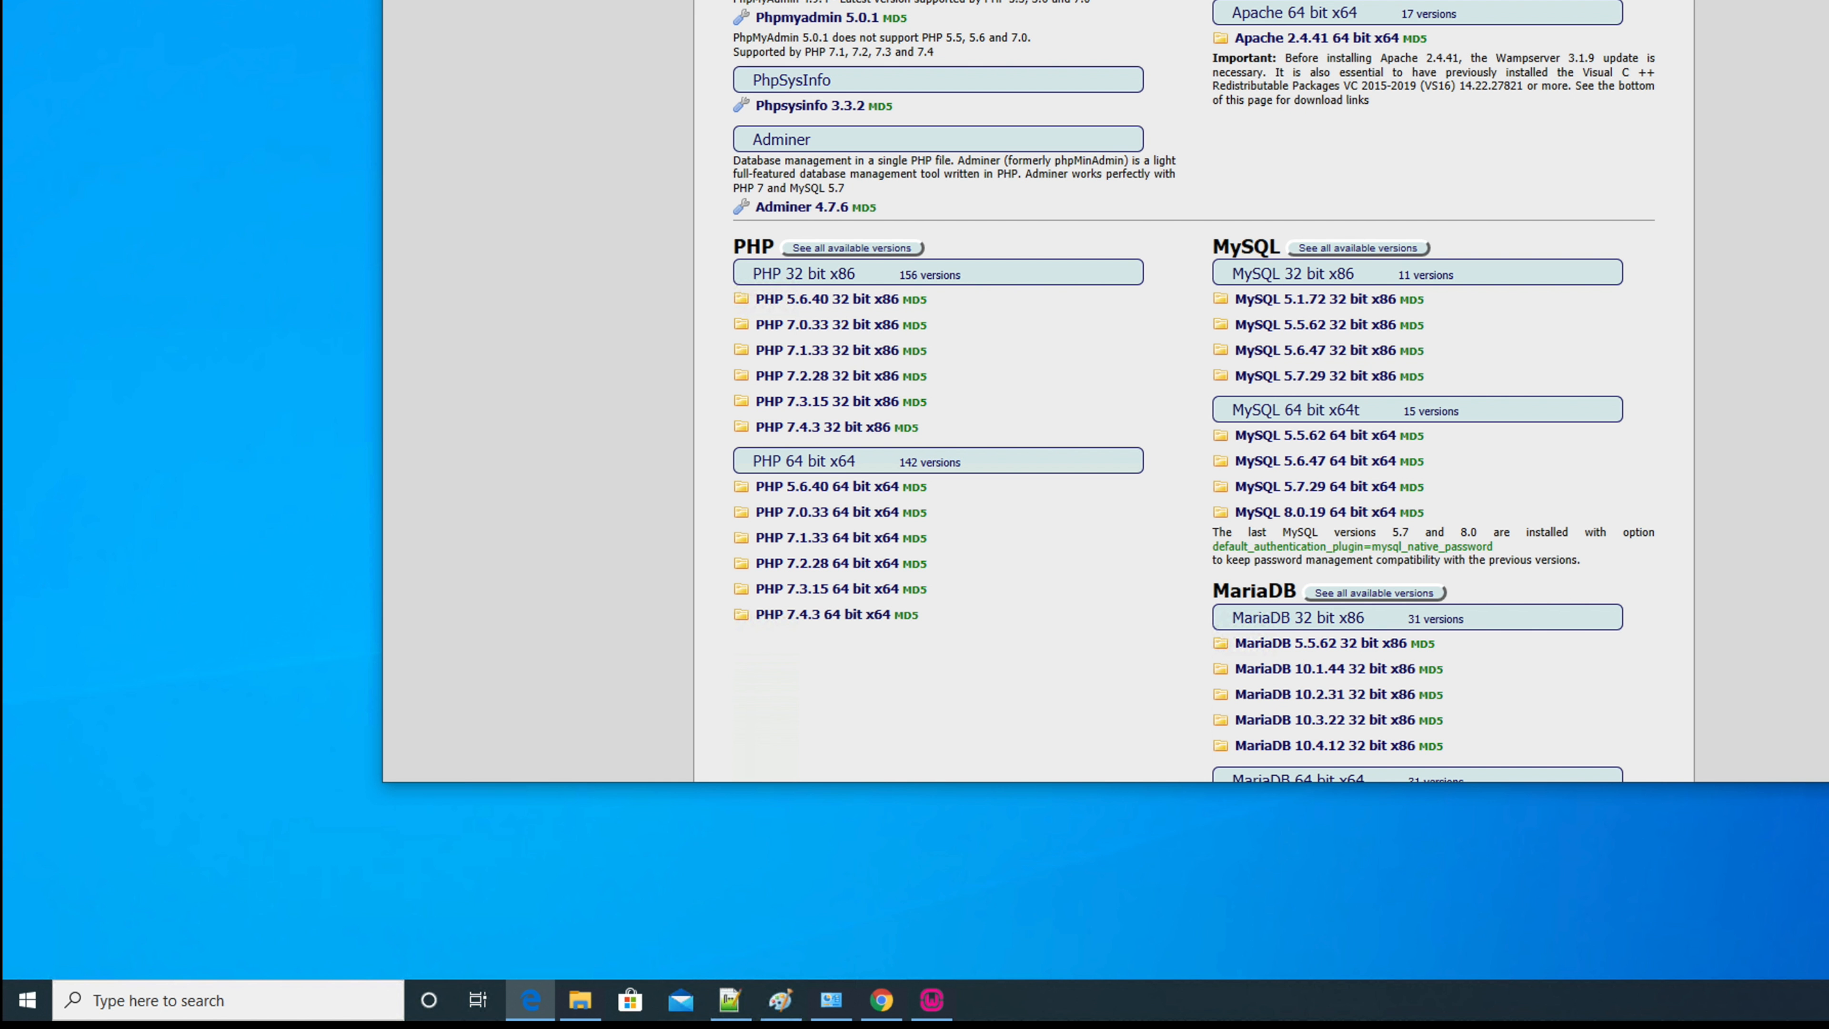
key(alt+F4)
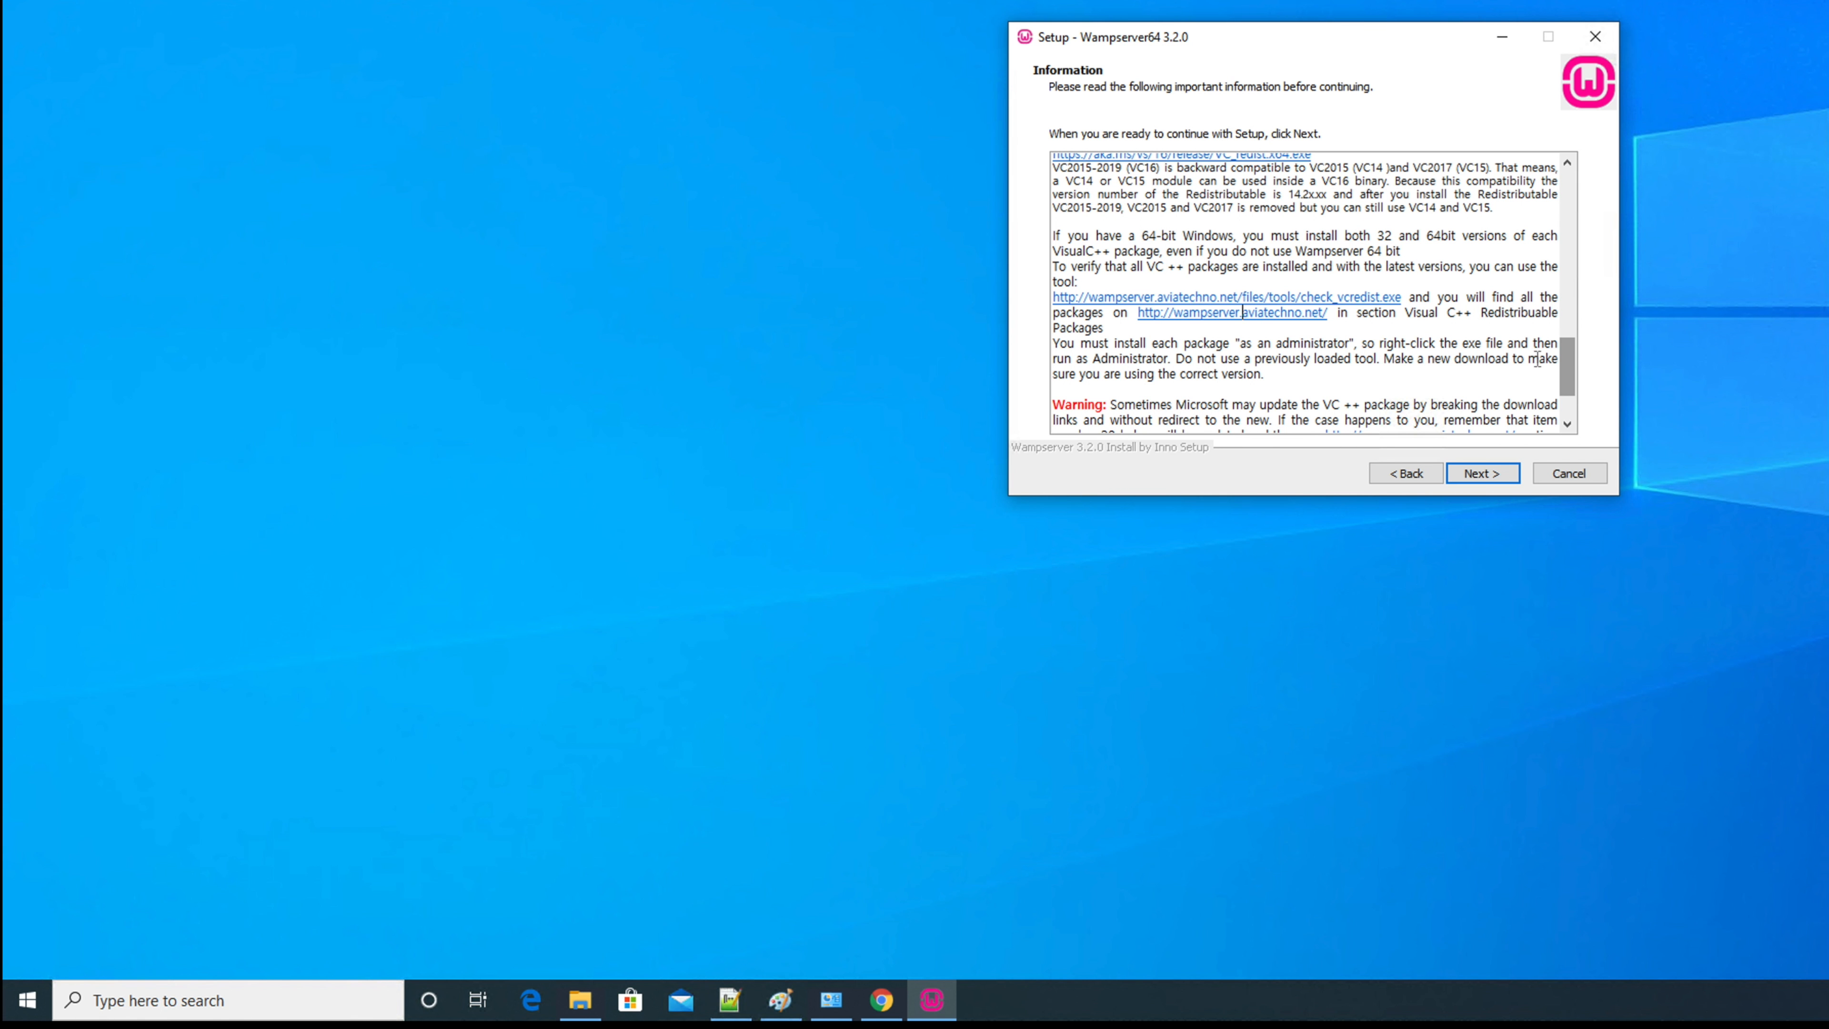
scroll(1563, 364, down, 2)
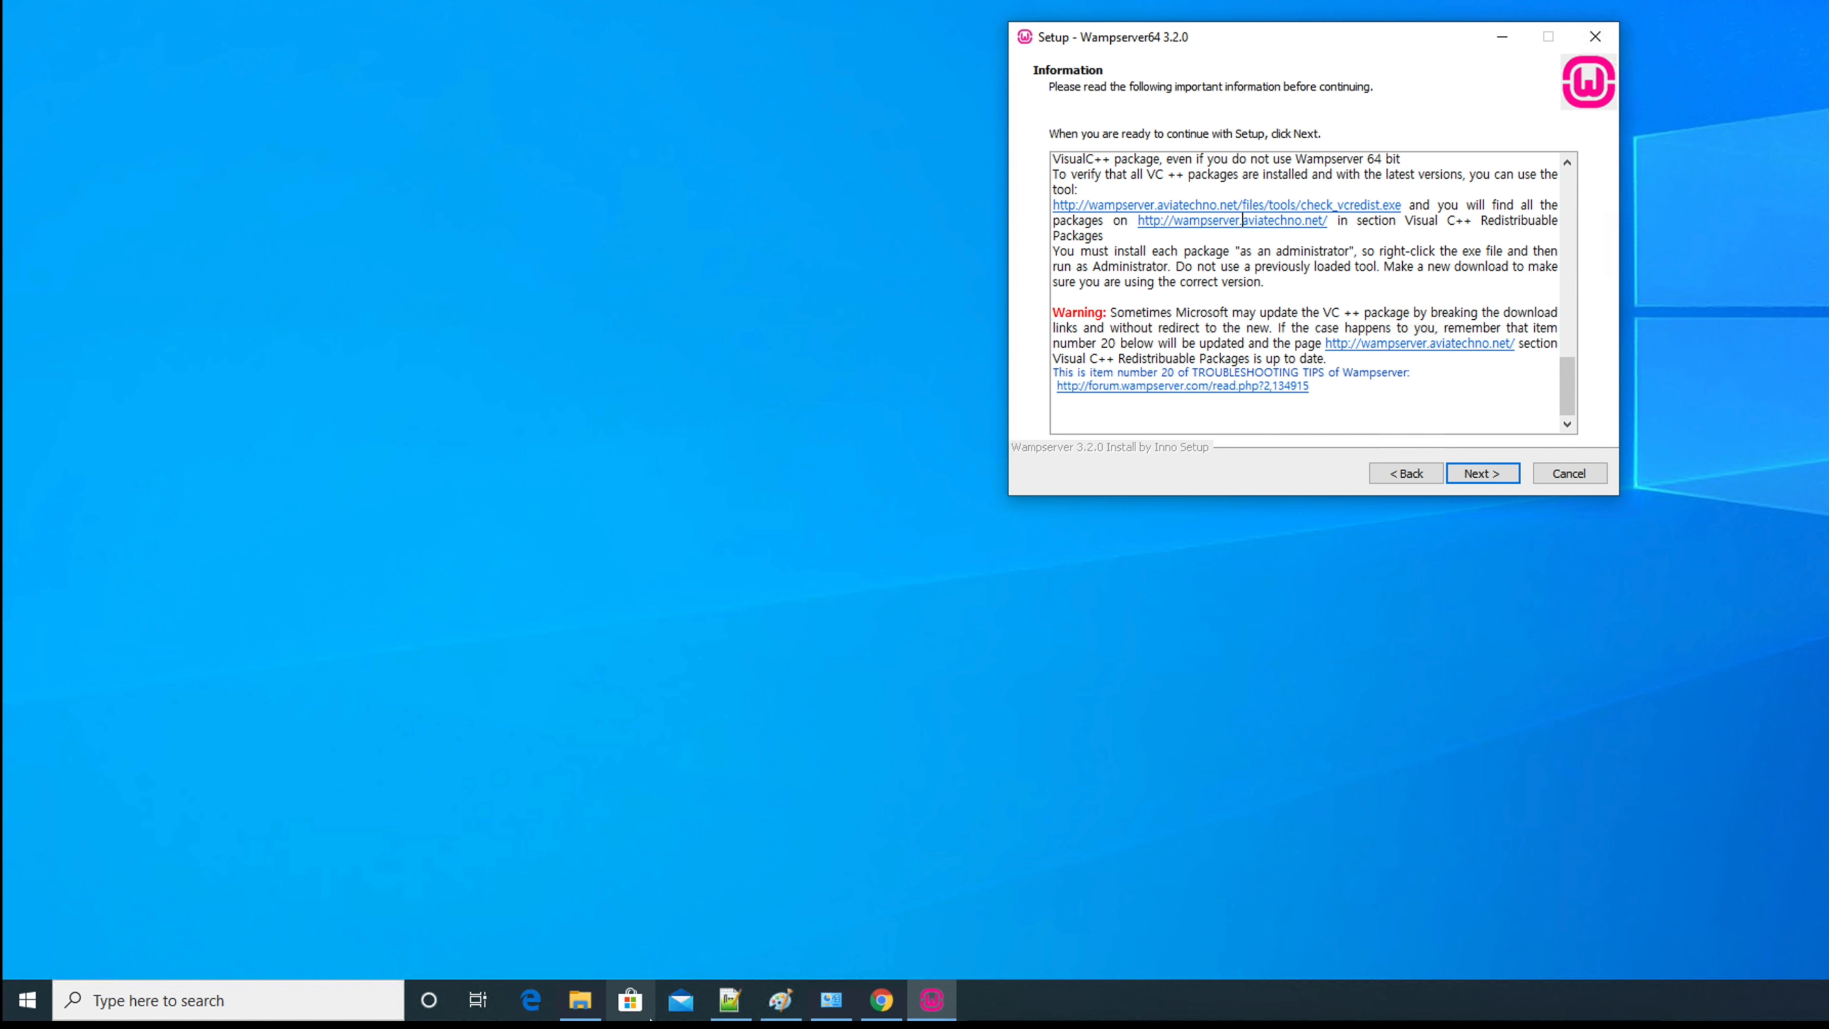
- Extract the all_vc_redist_x86_x64 zip in Downloads to its default destination folder
click(578, 998)
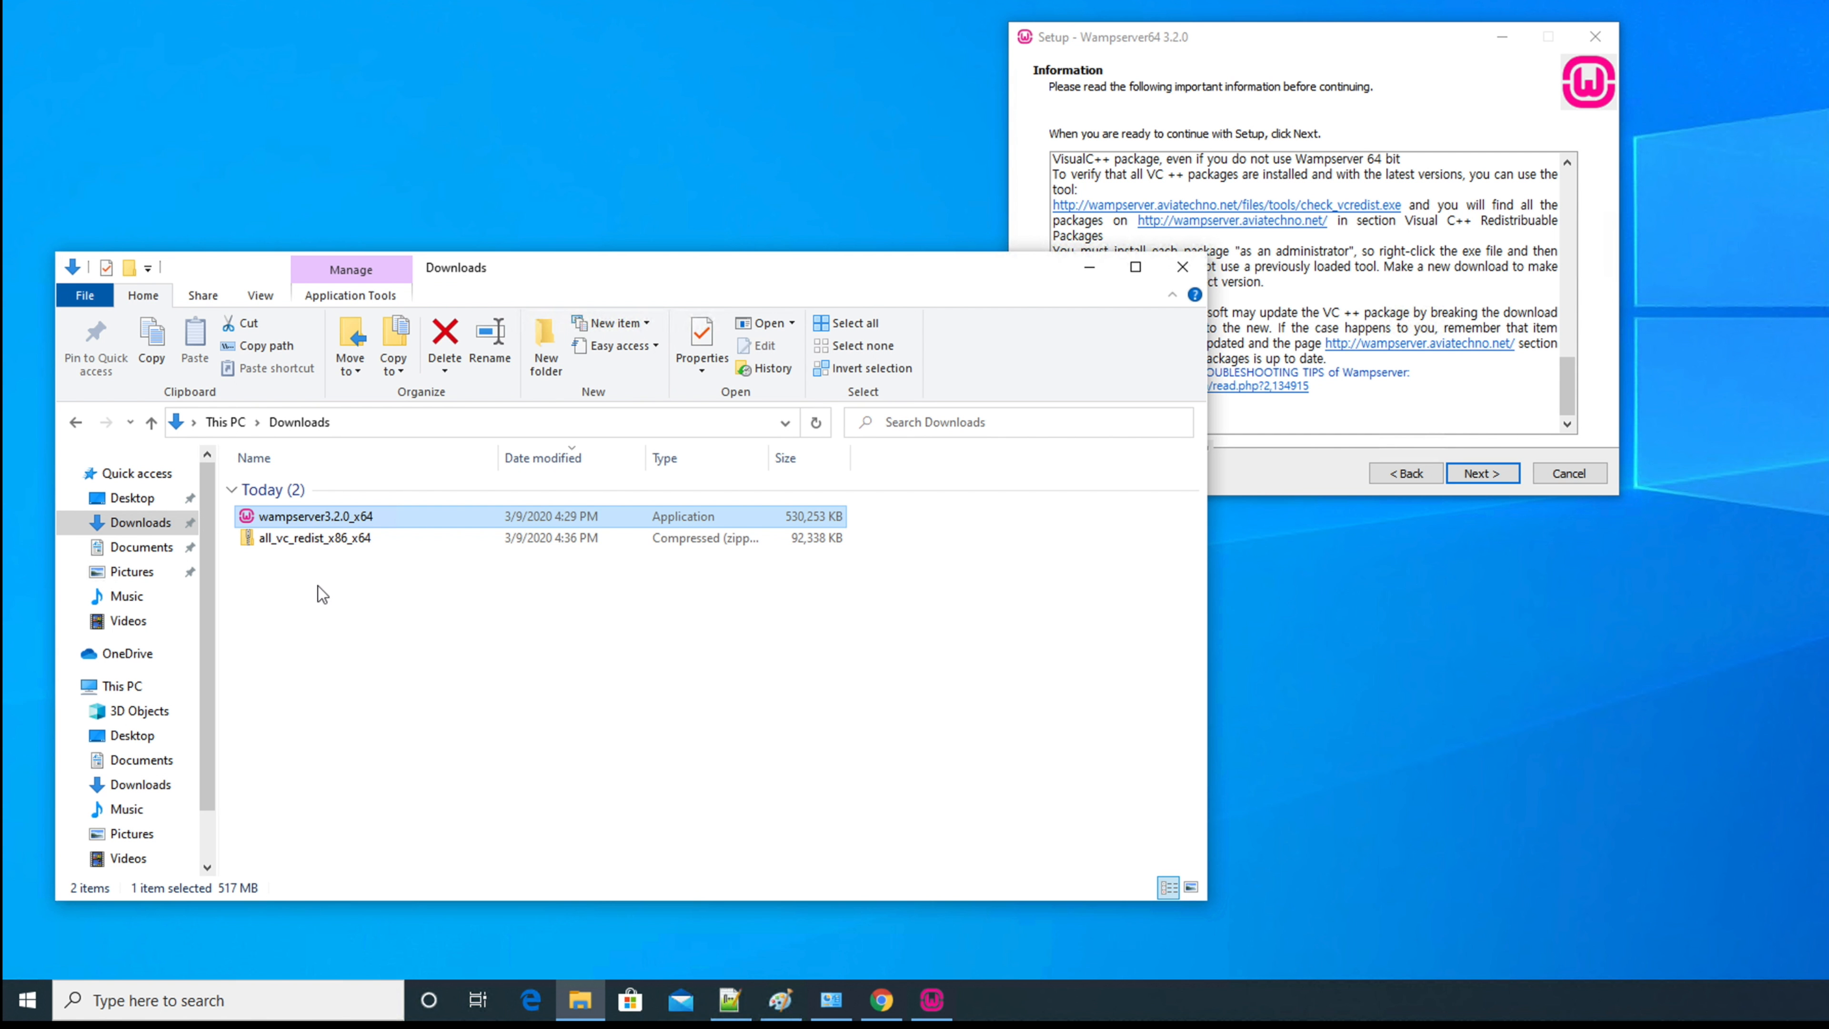
click(331, 540)
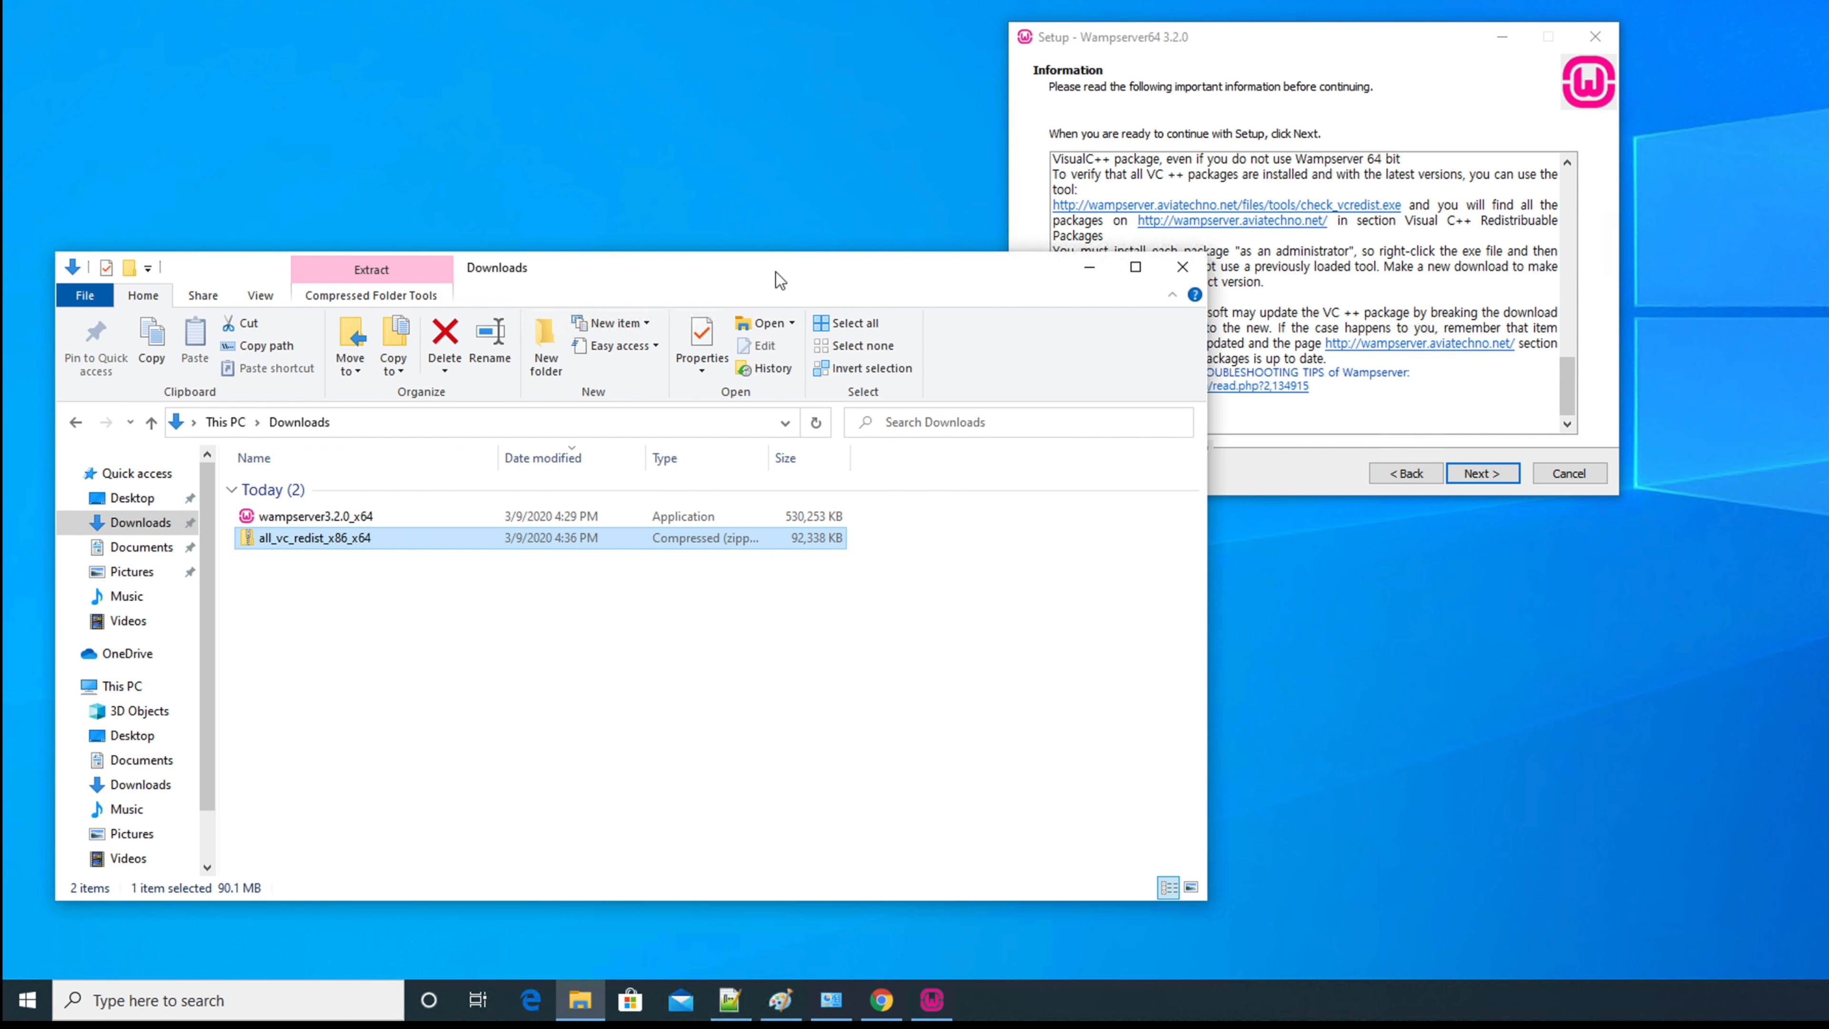
drag(847, 269, 1376, 87)
drag(1296, 137, 1470, 7)
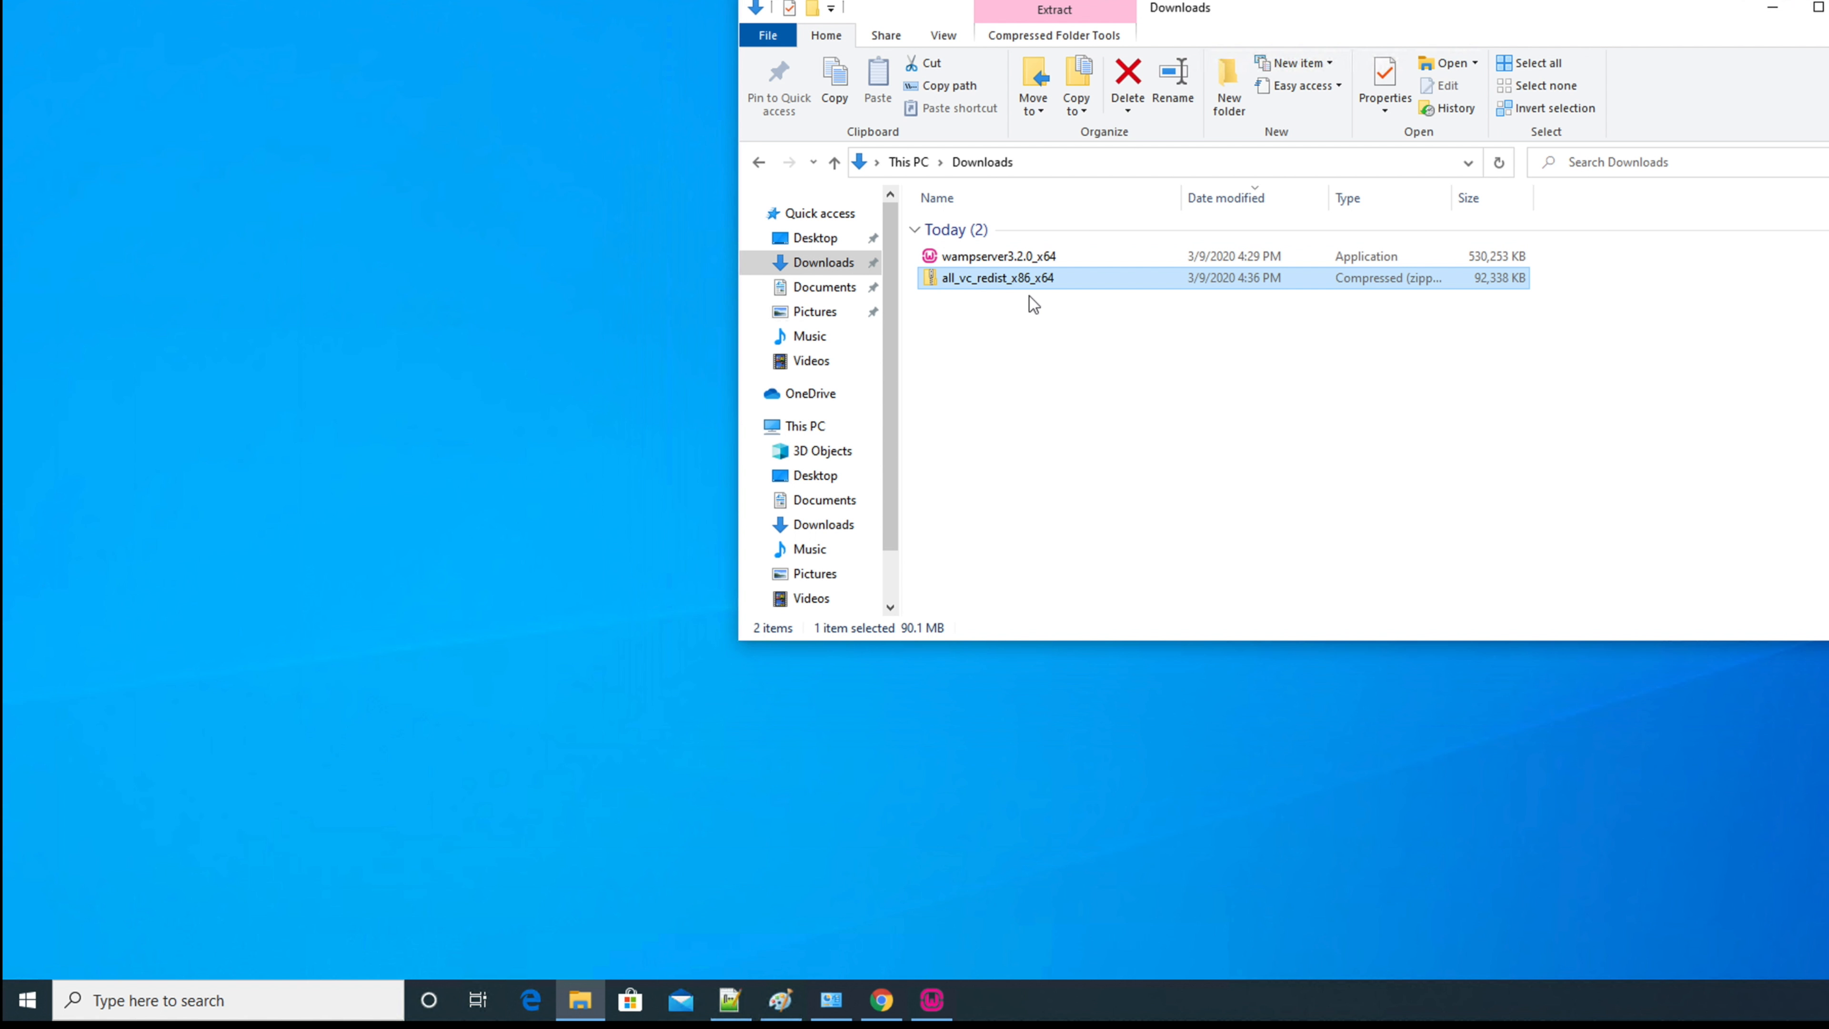
right_click(1018, 279)
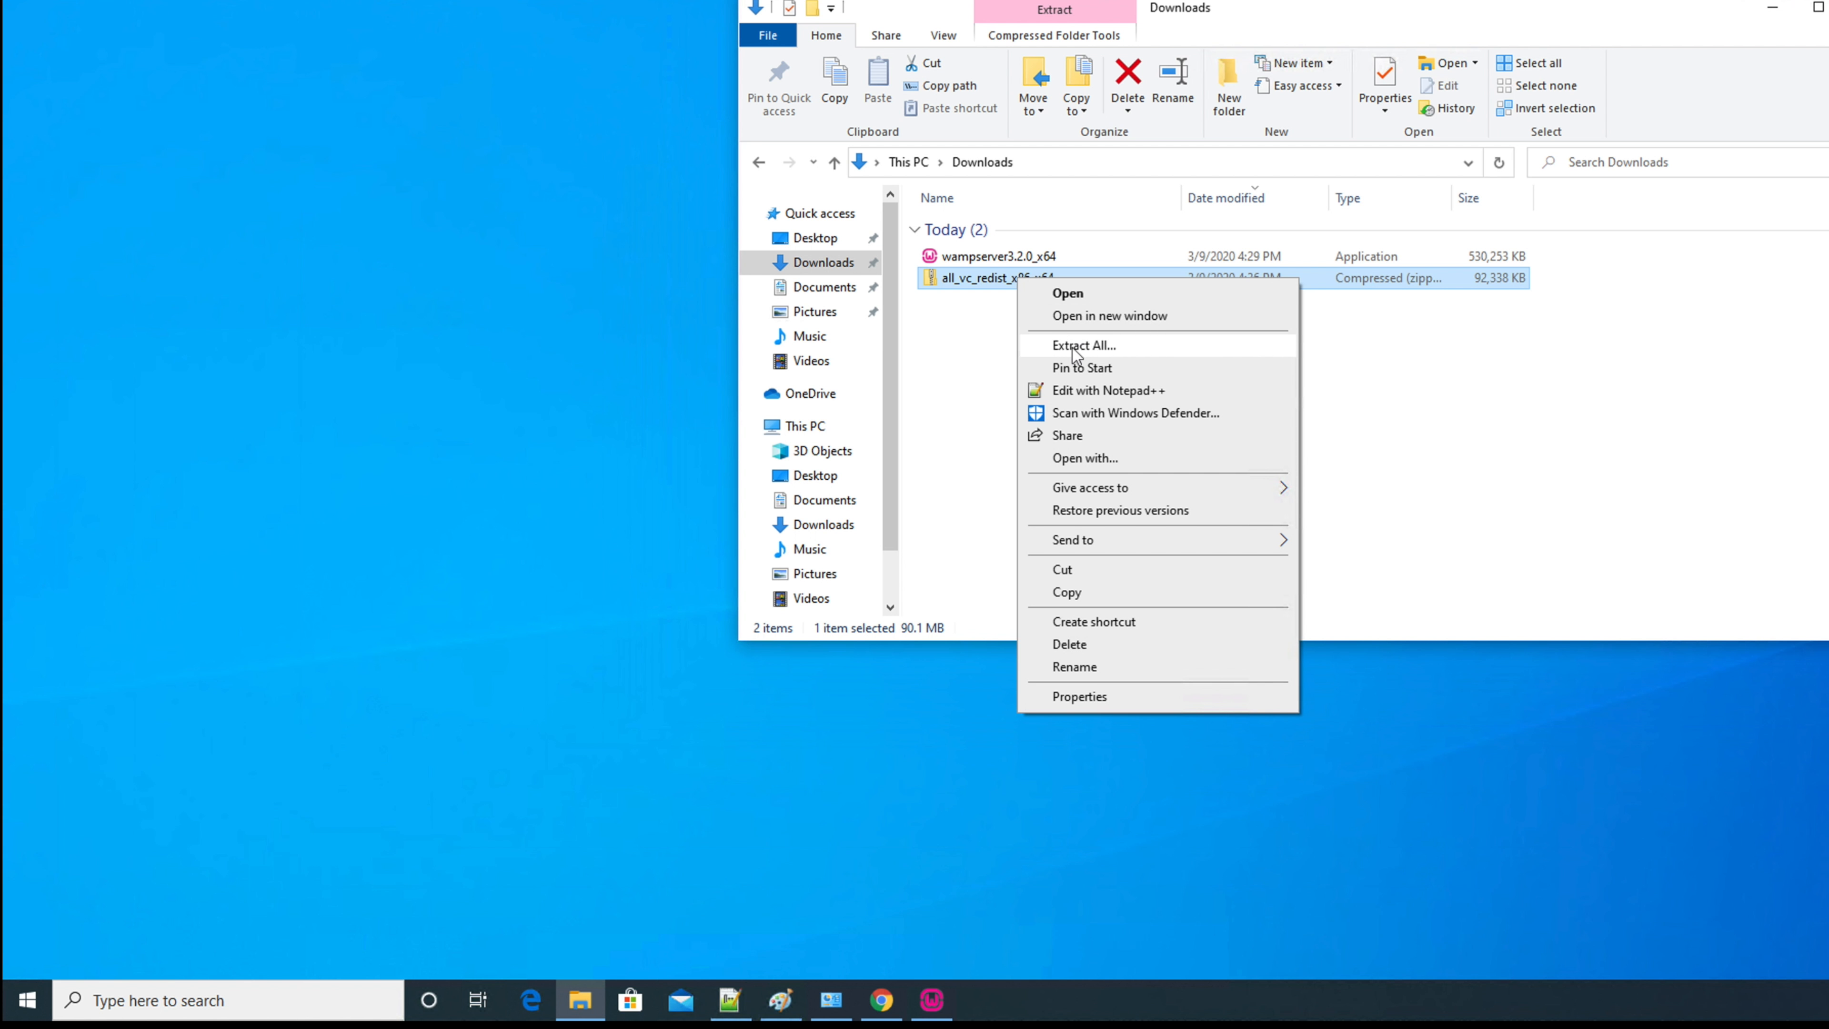
click(1114, 347)
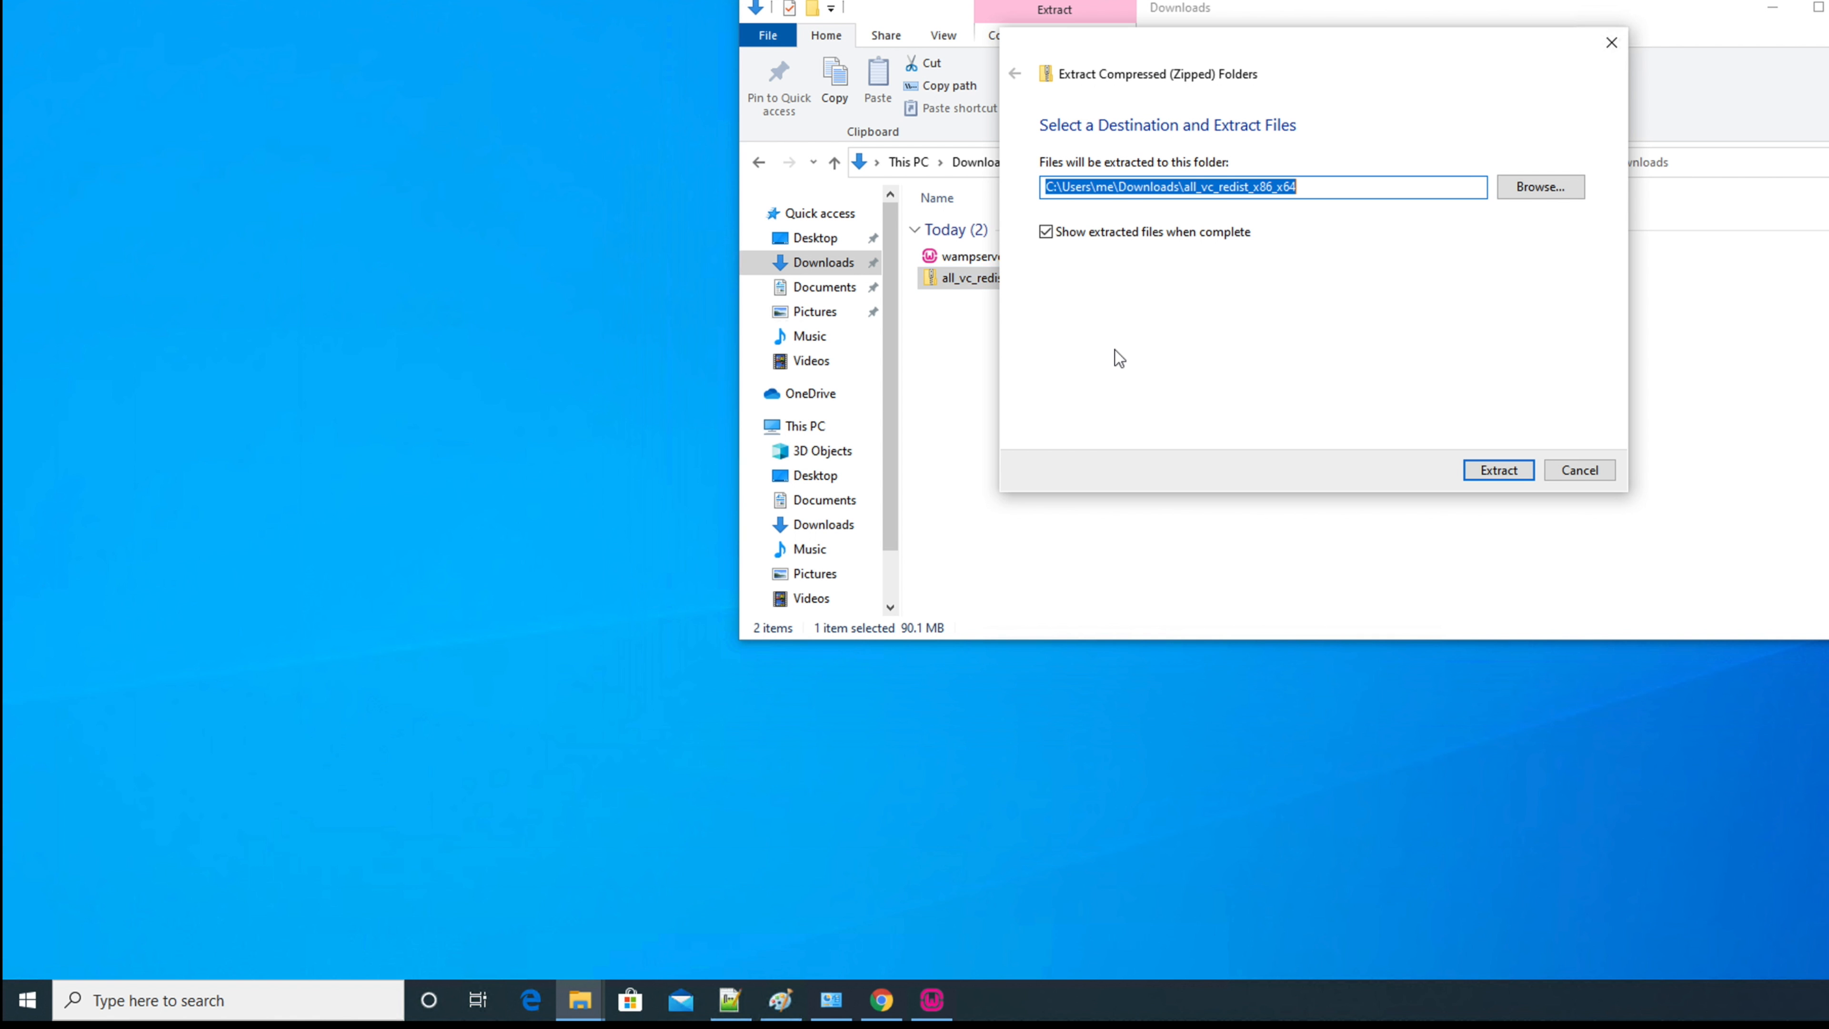
click(1506, 476)
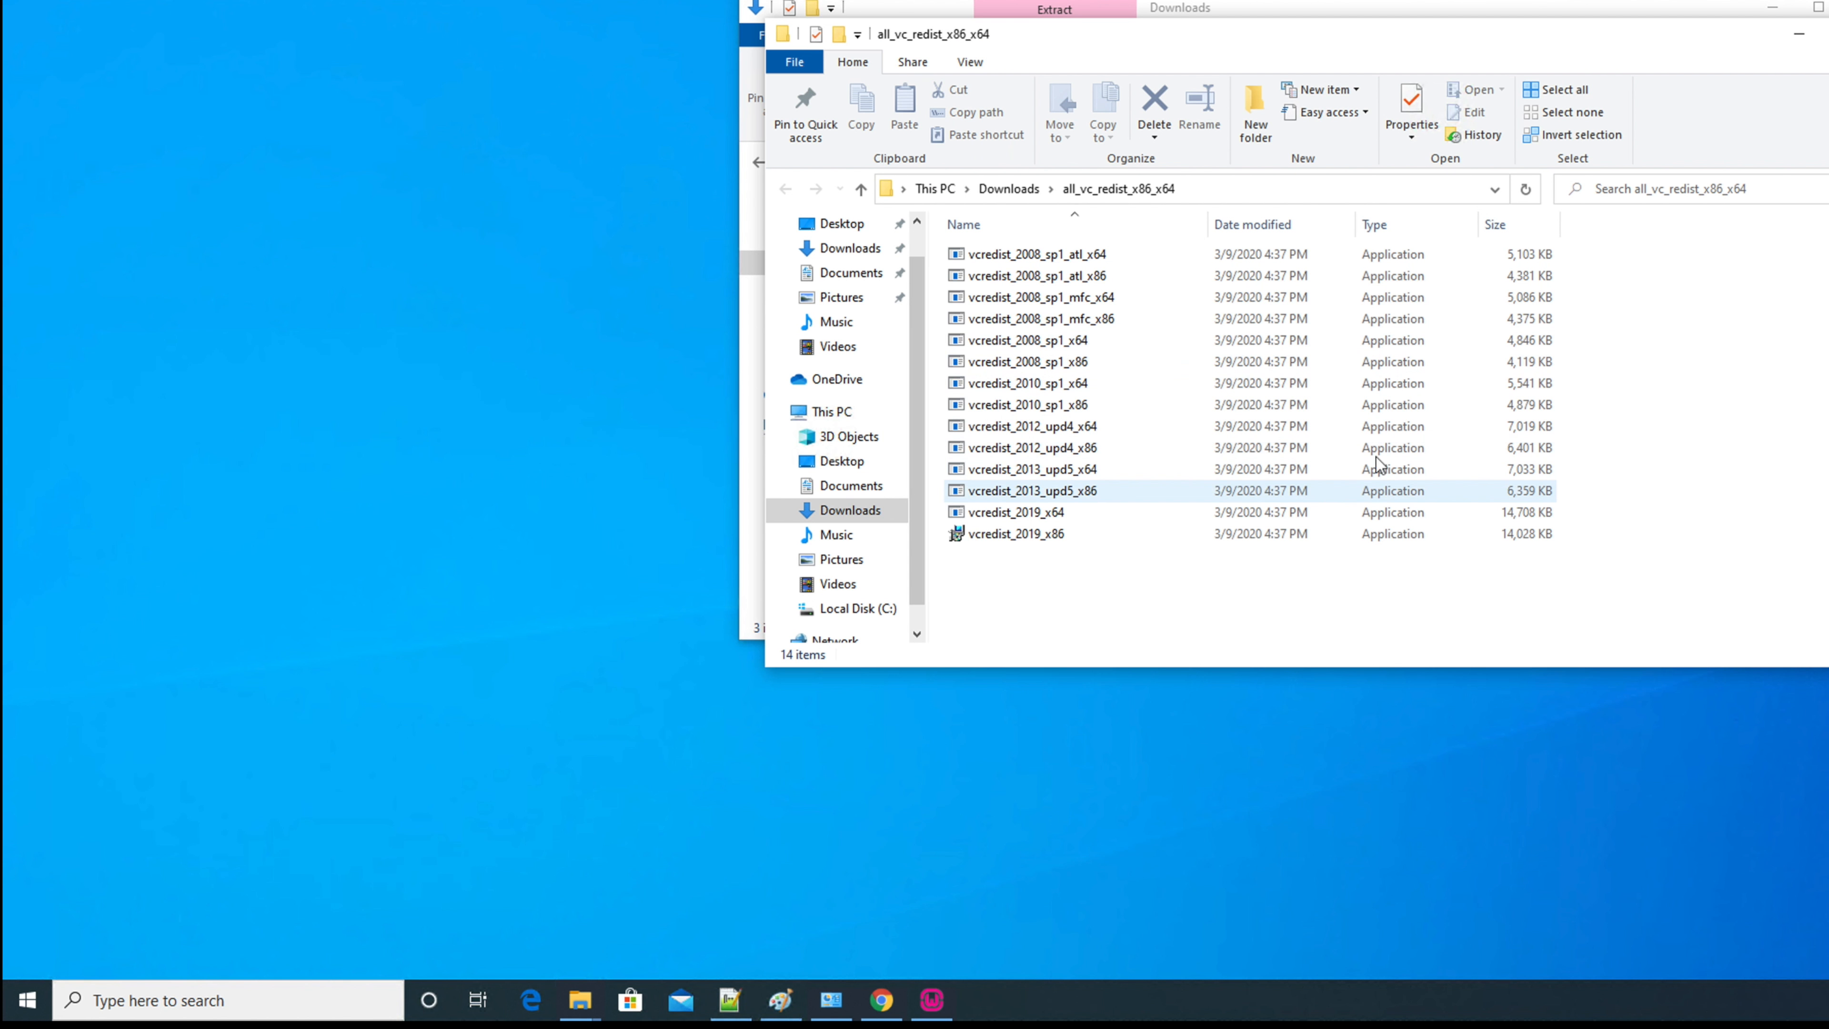
- Close the extraction result window and open the extracted all_vc_redist_x86_x64 folder from Downloads
click(1828, 34)
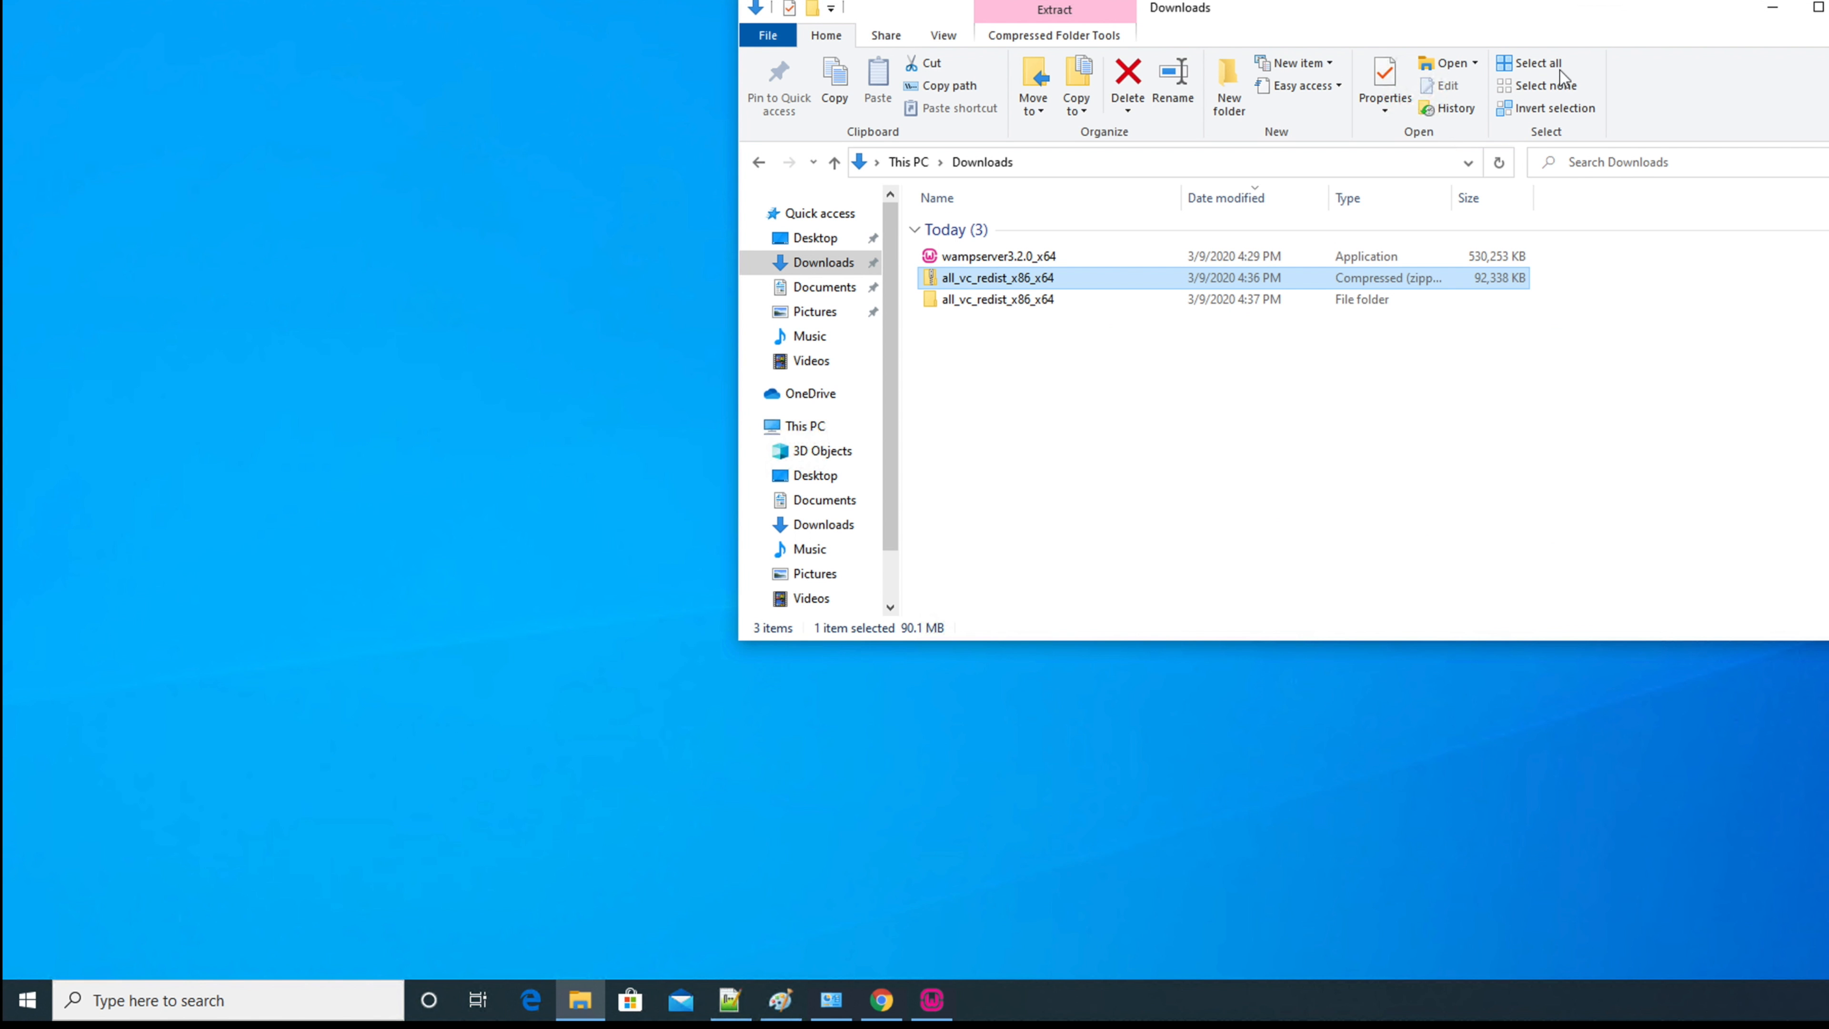
click(994, 280)
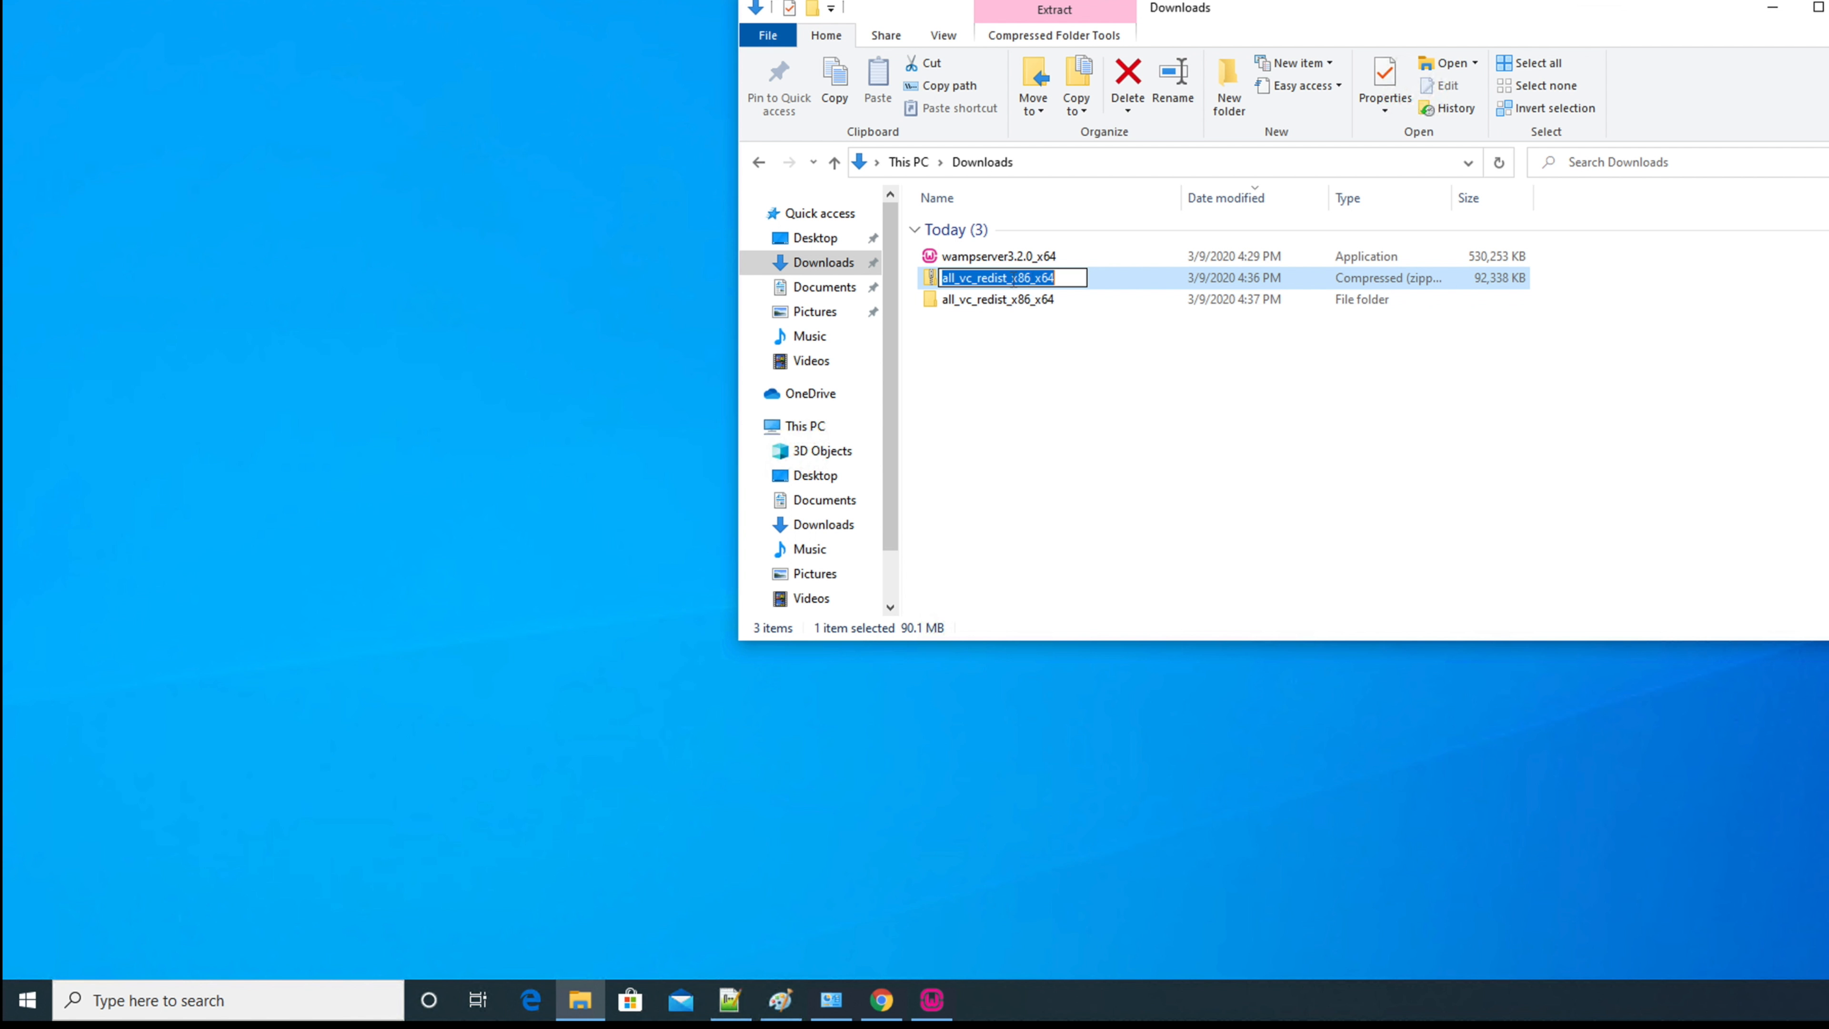
click(1107, 351)
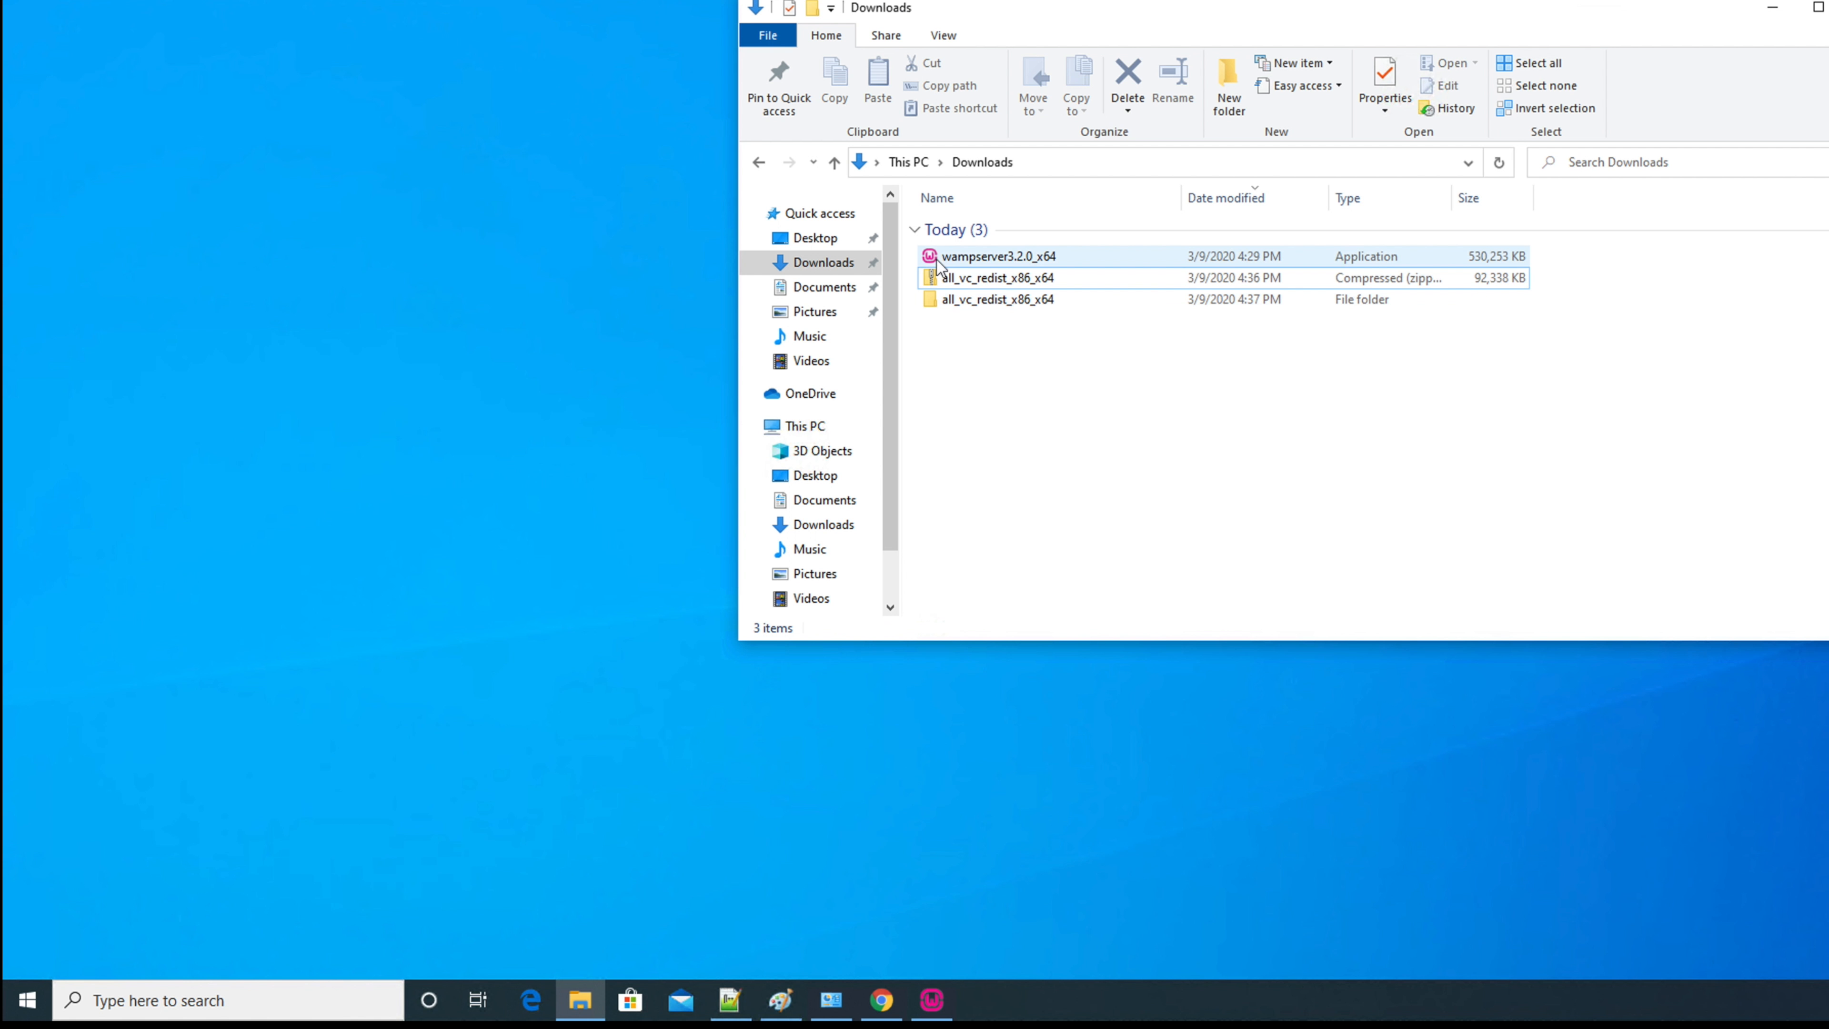
click(955, 299)
double_click(954, 299)
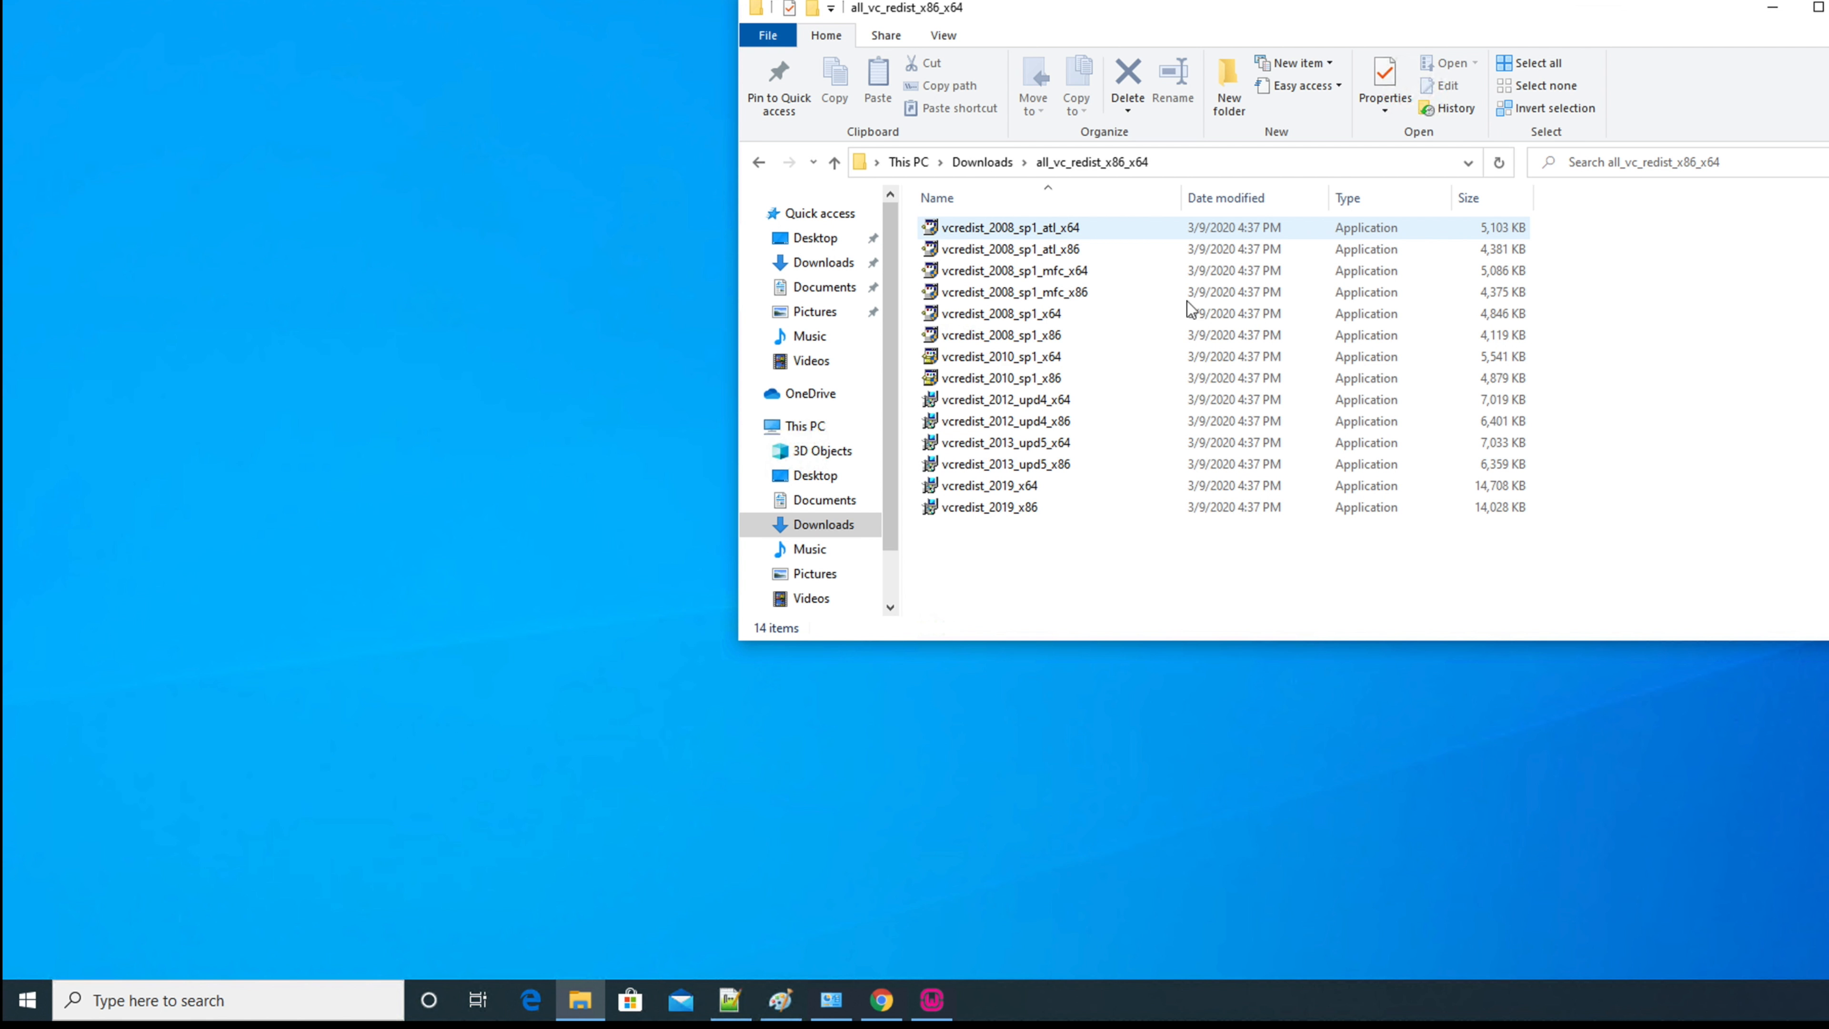
- Review the extracted vcredist installers in the folder, from the 2008 SP1 packages through the 2019 ones
drag(1638, 561, 905, 202)
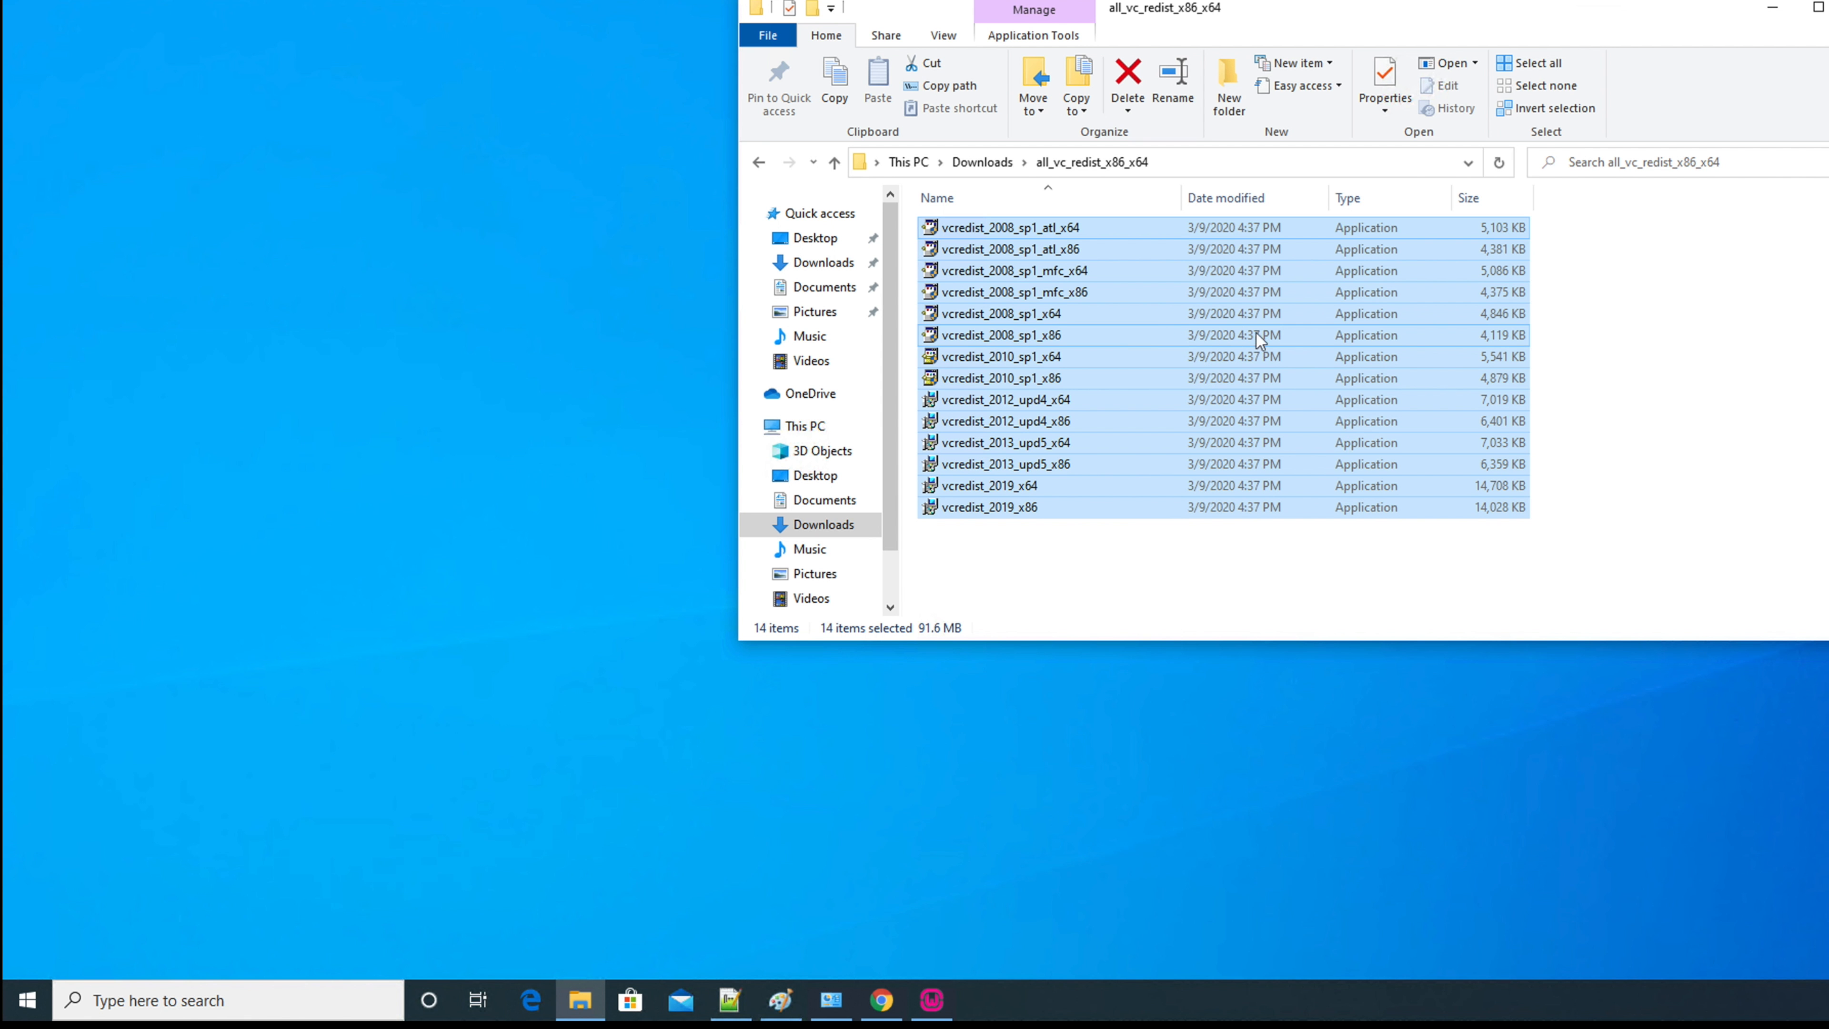
click(1745, 430)
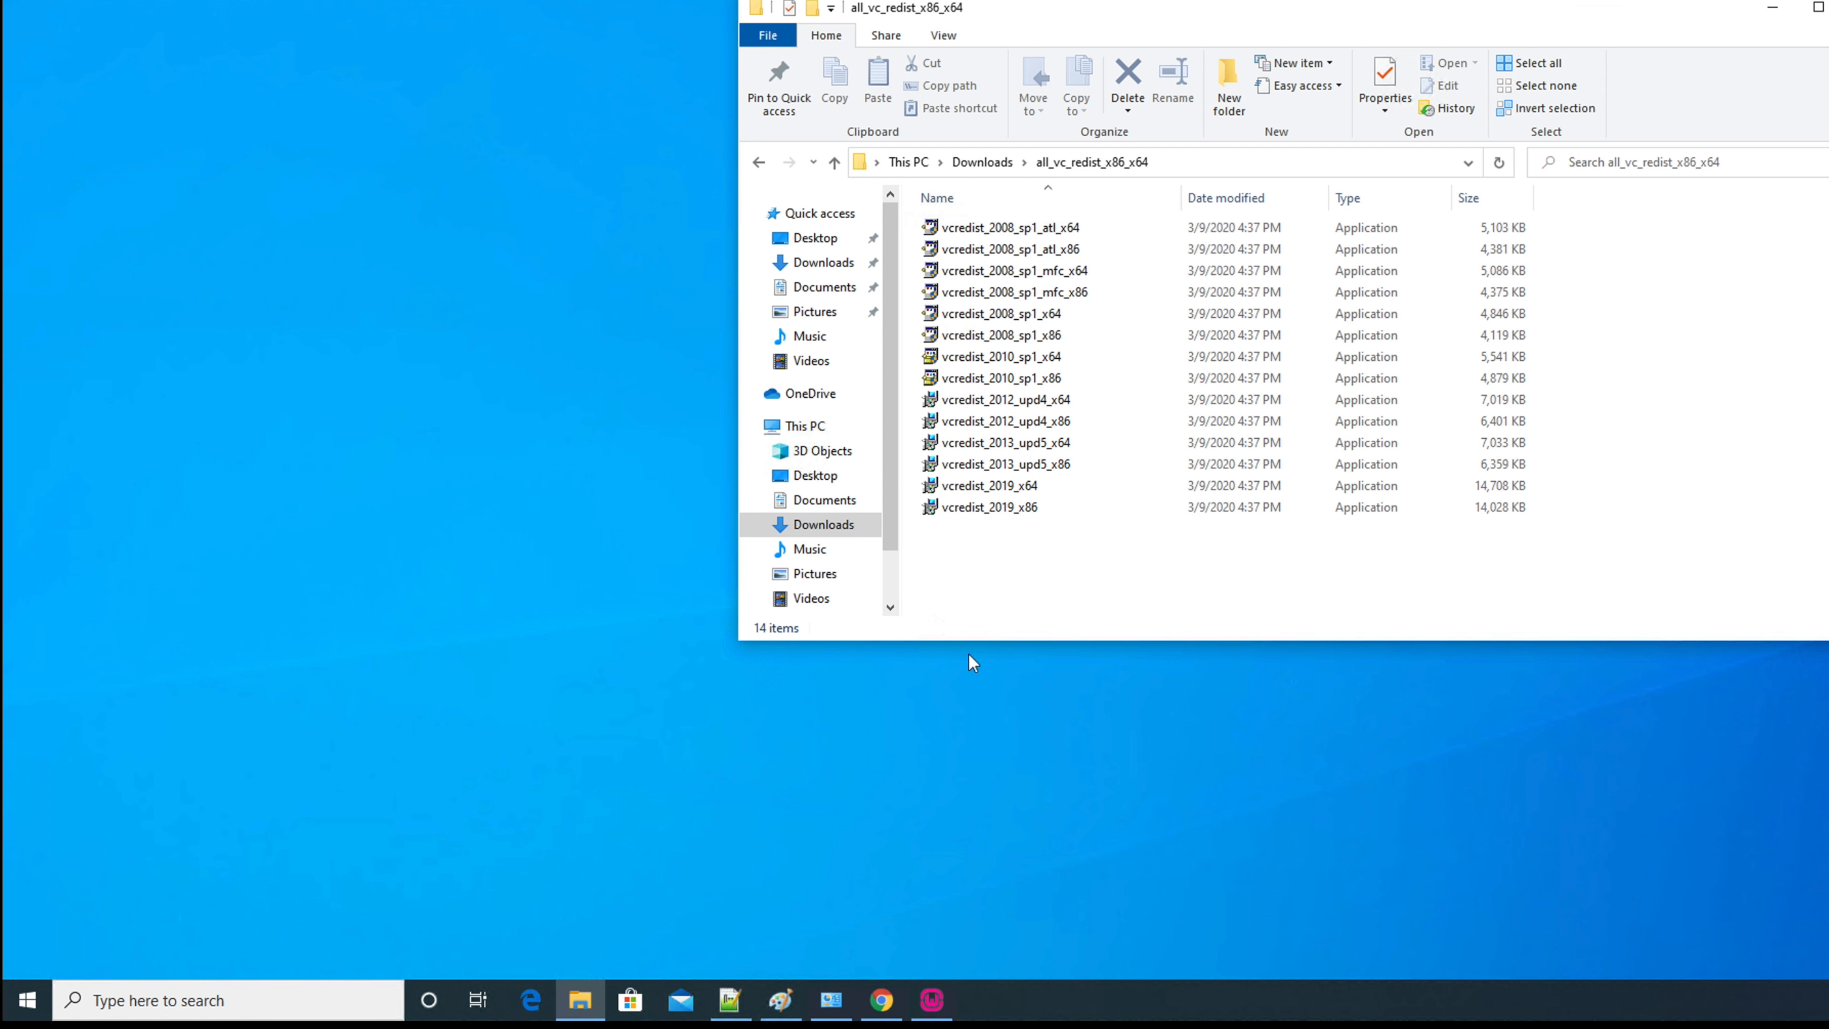
click(1060, 277)
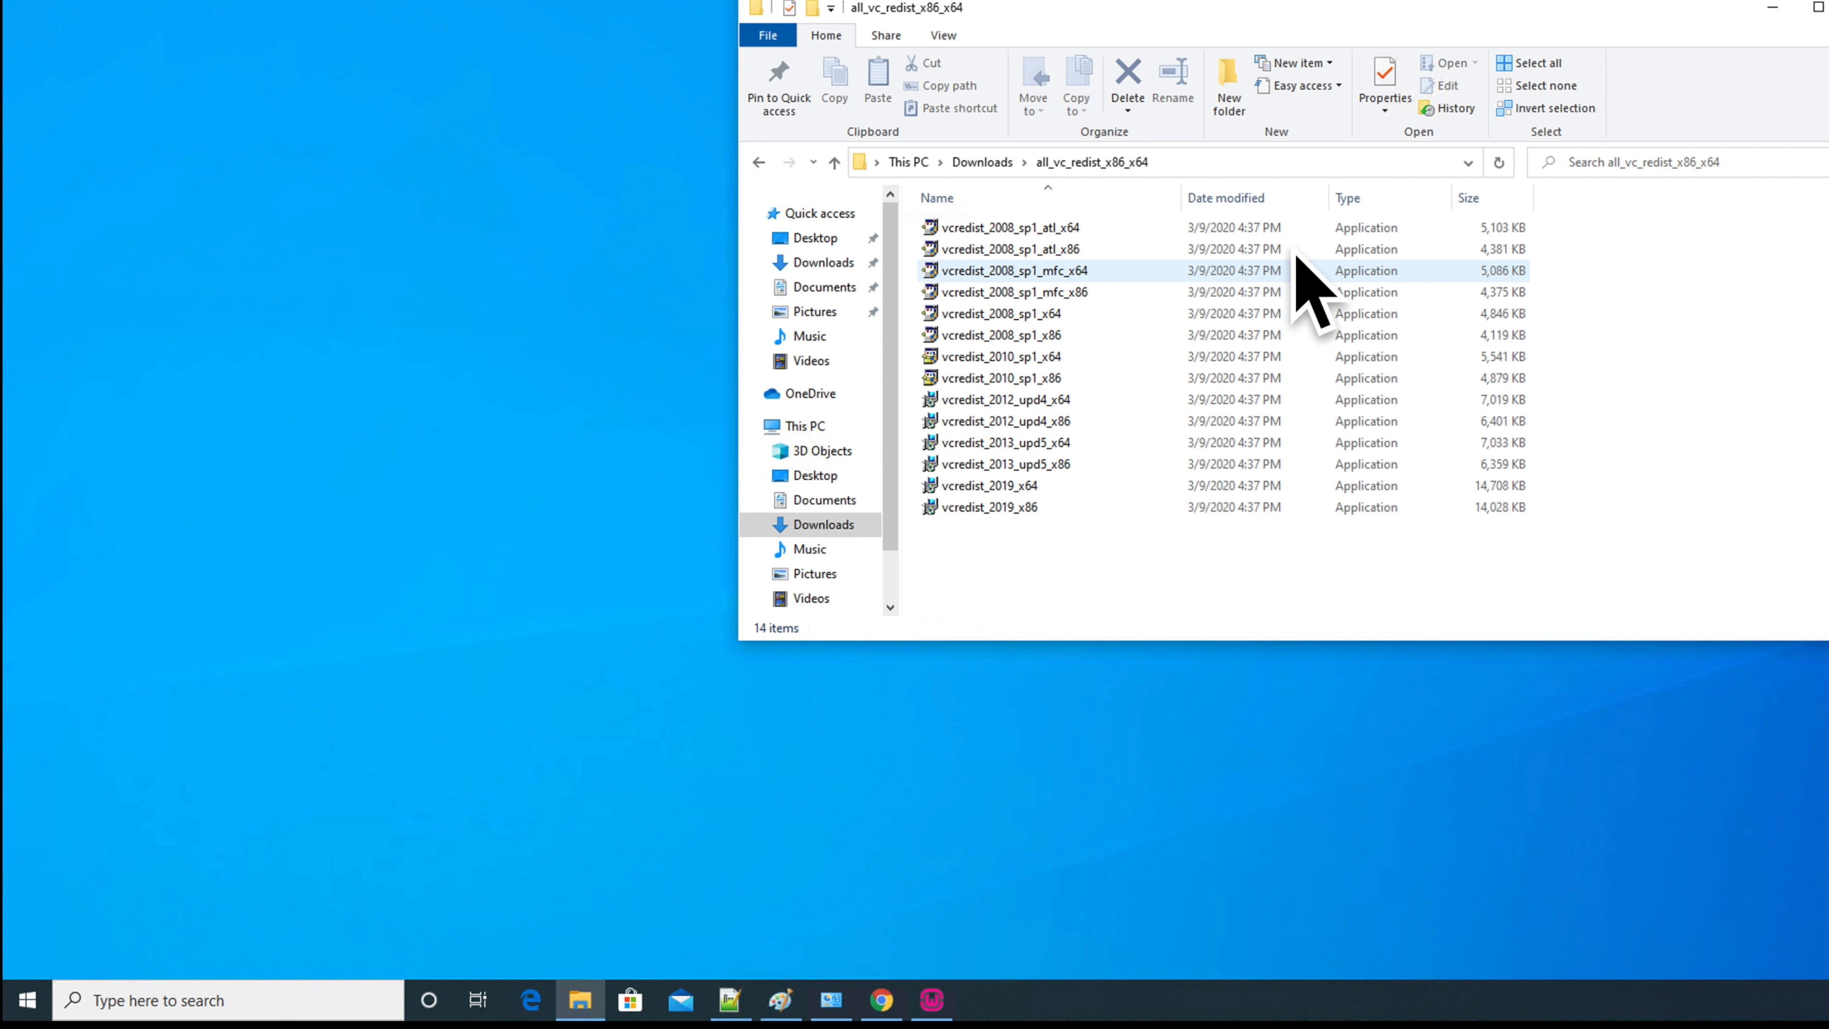
click(991, 229)
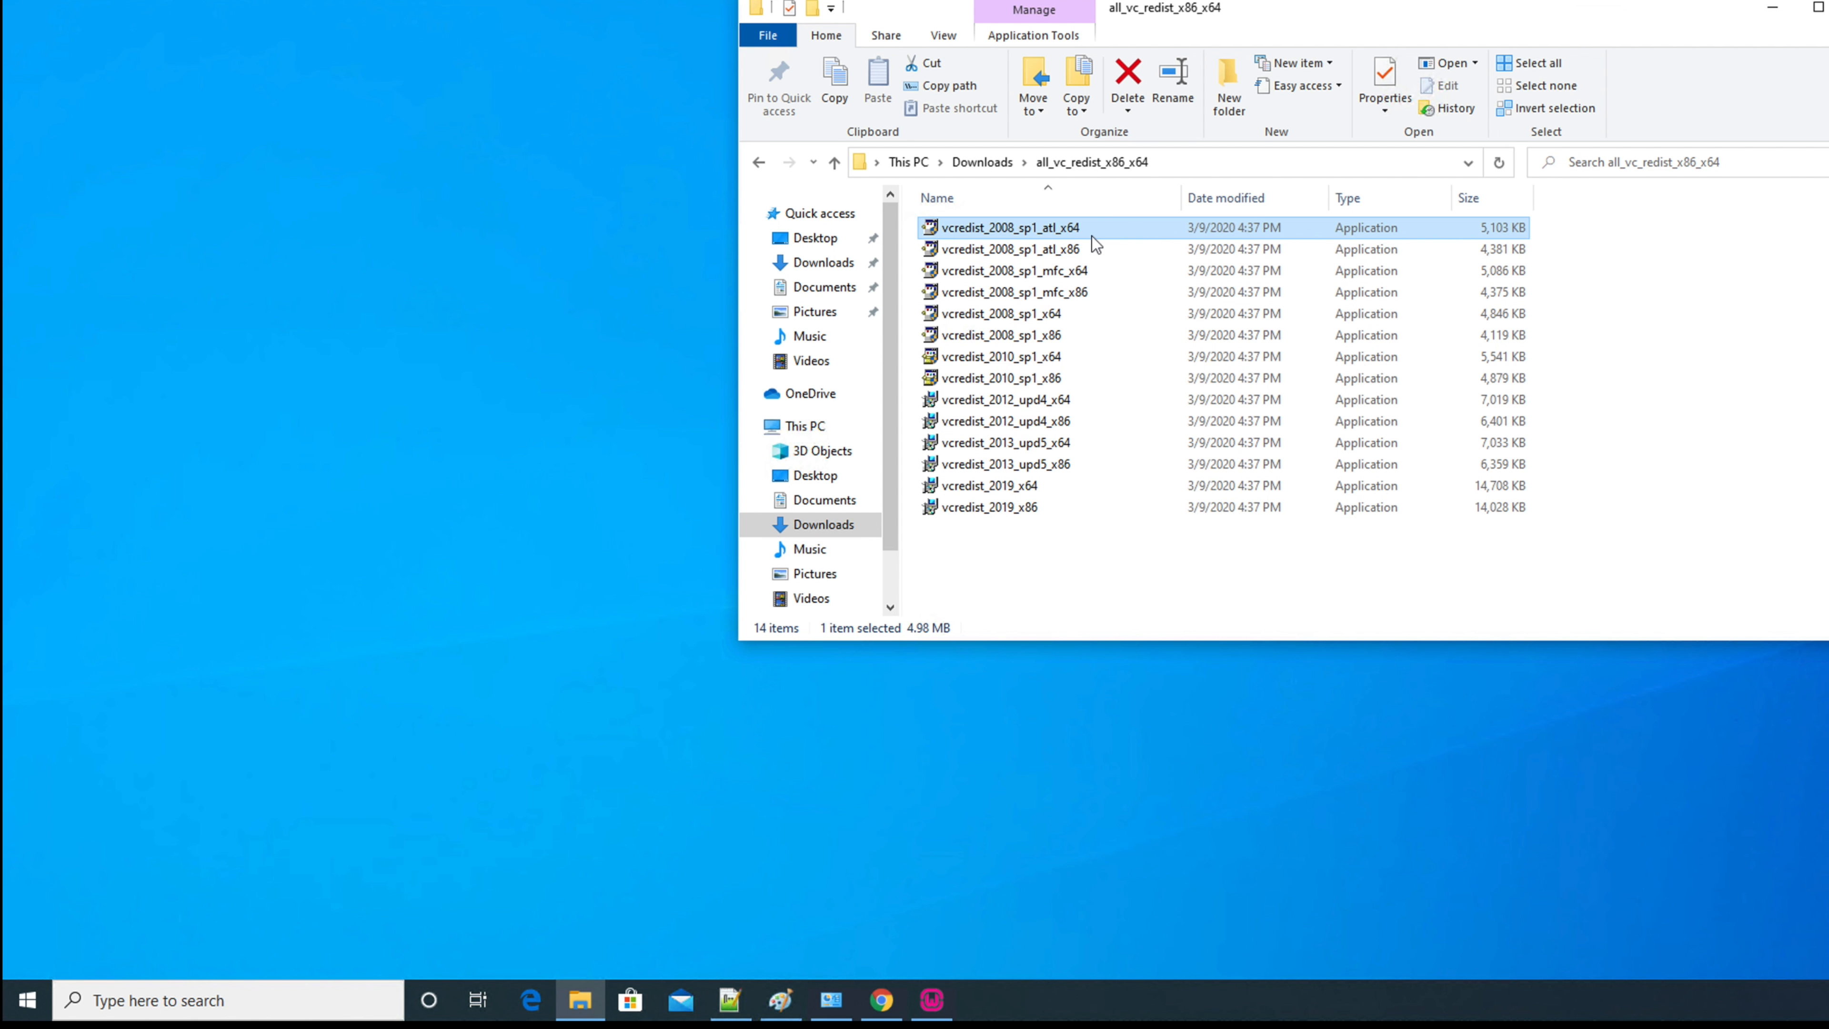
click(1004, 227)
click(1066, 379)
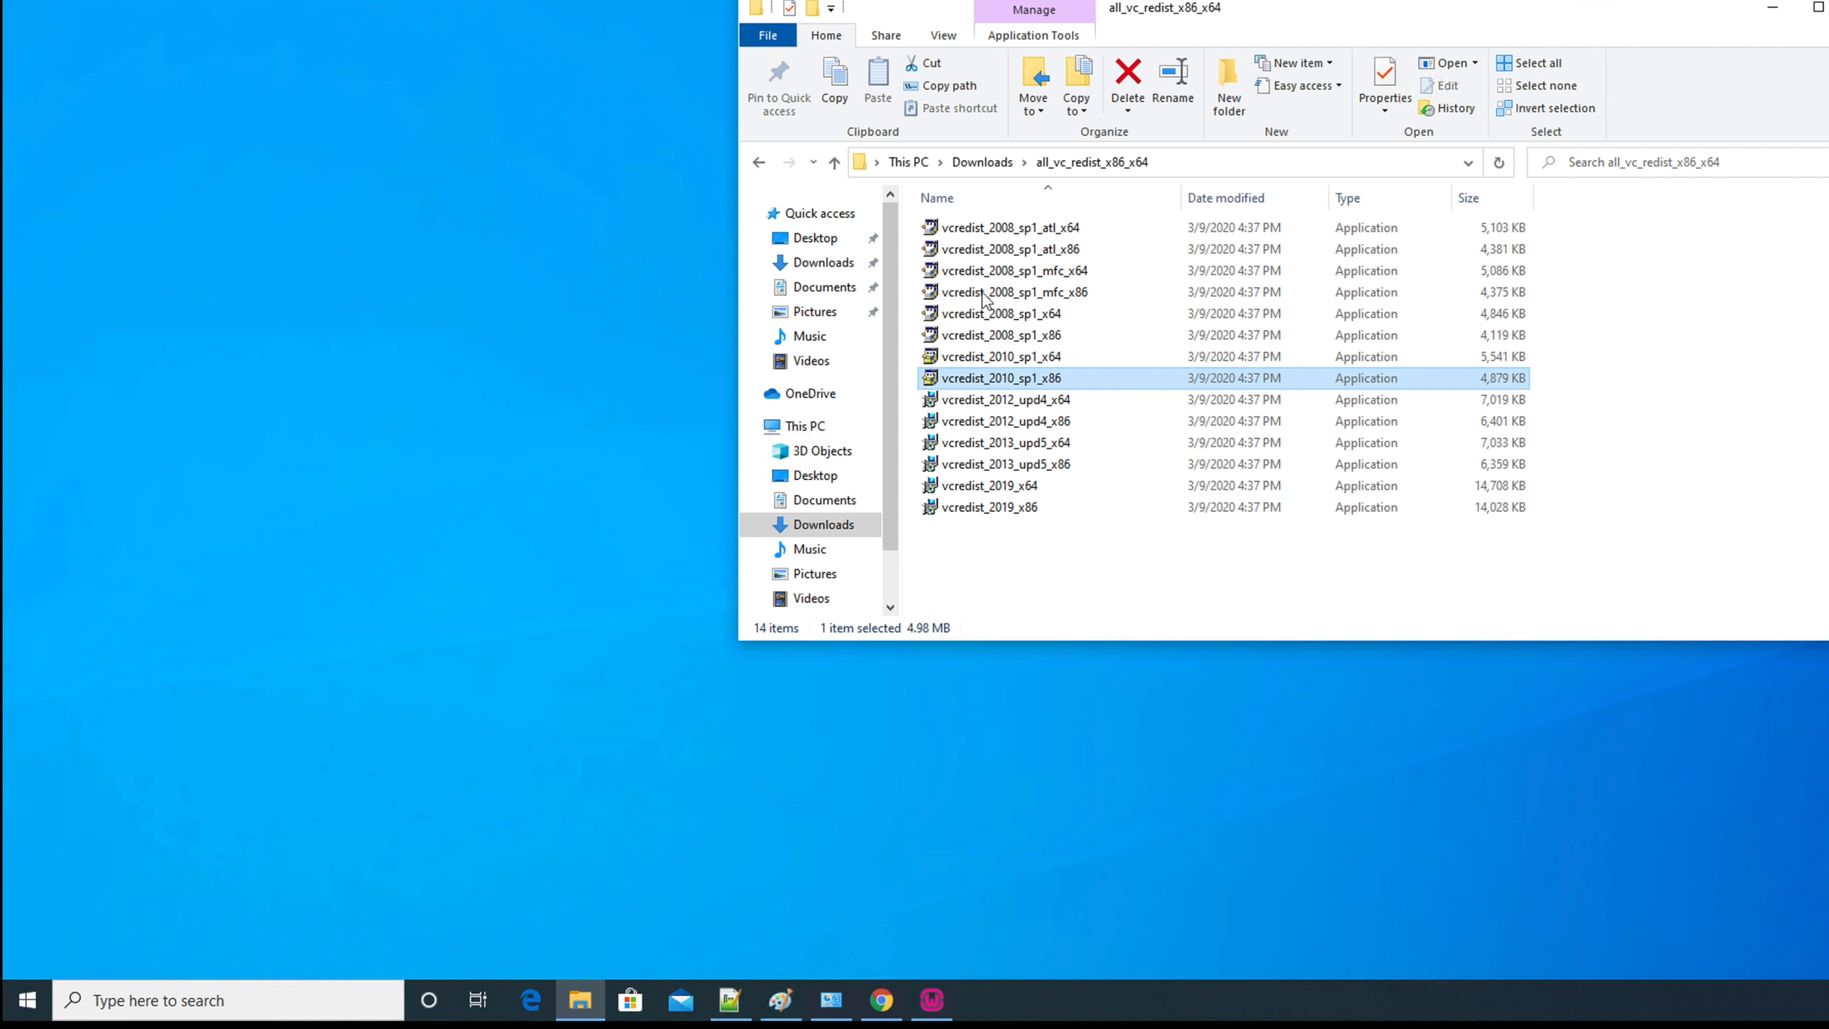
- Install vcredist_2008_sp1_atl_x64 as administrator, allowing device changes and accepting the license terms
click(1006, 229)
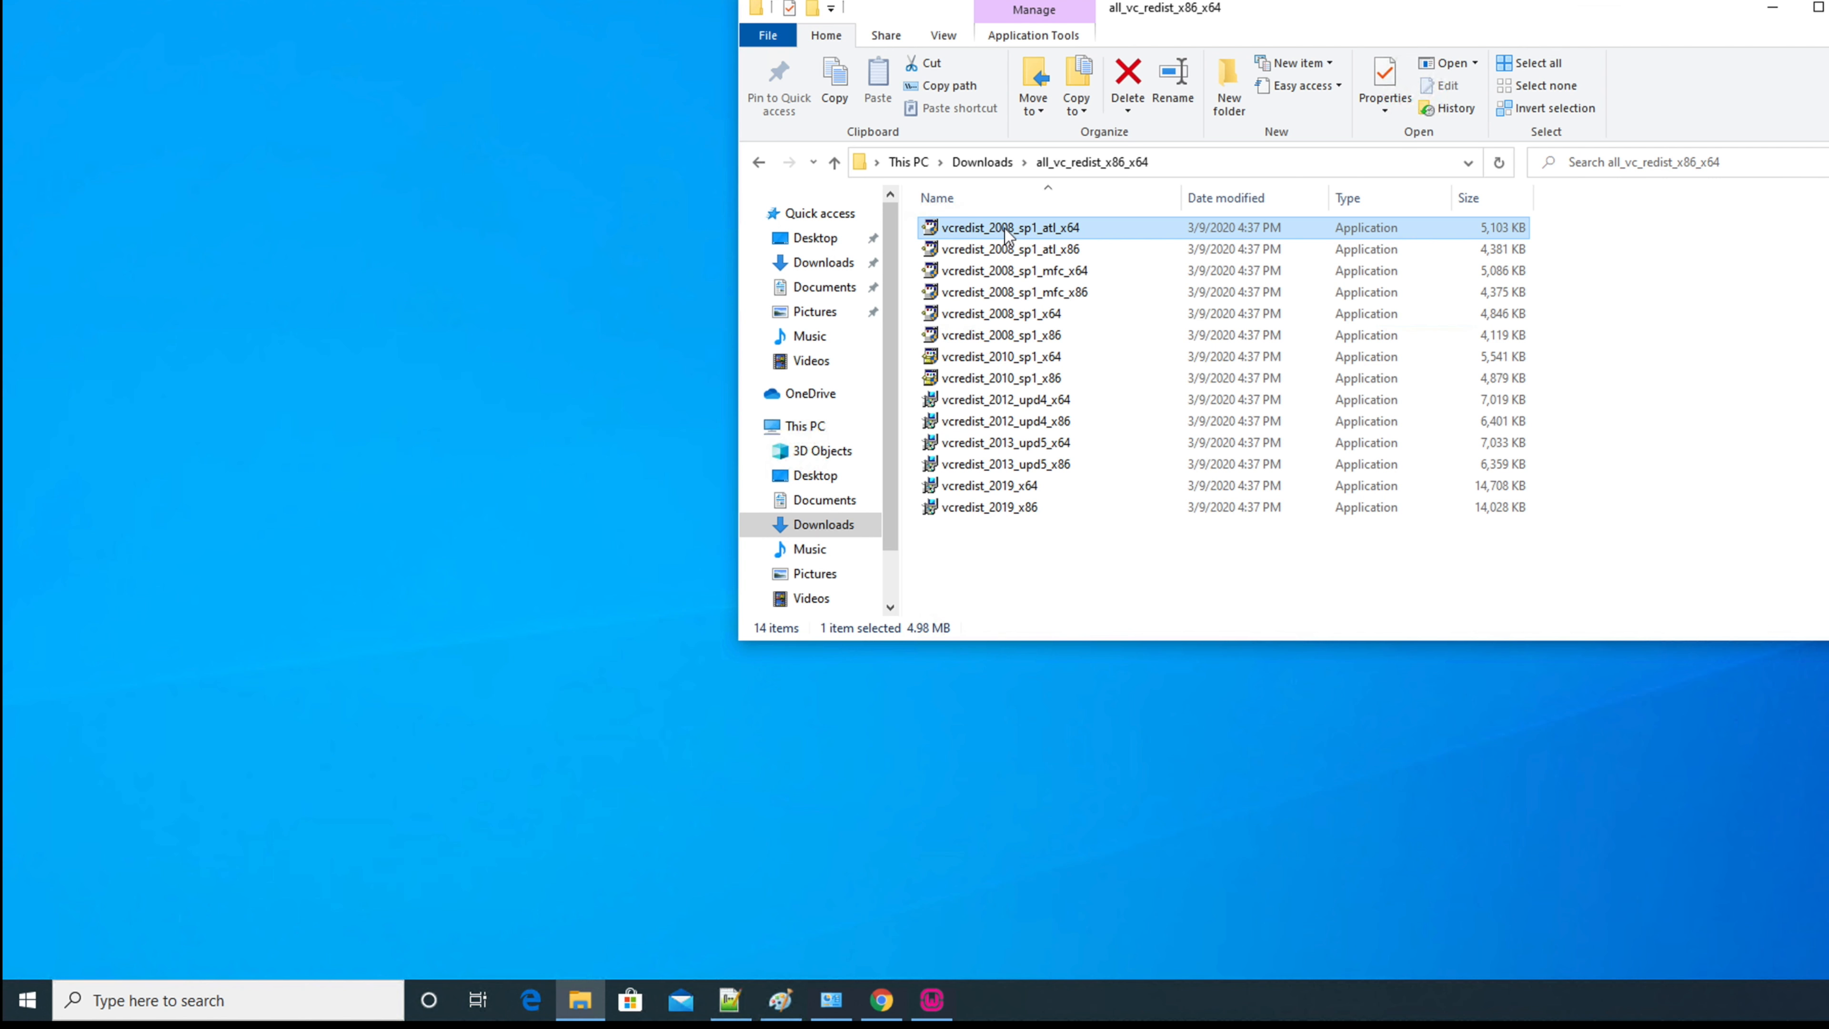
right_click(1006, 234)
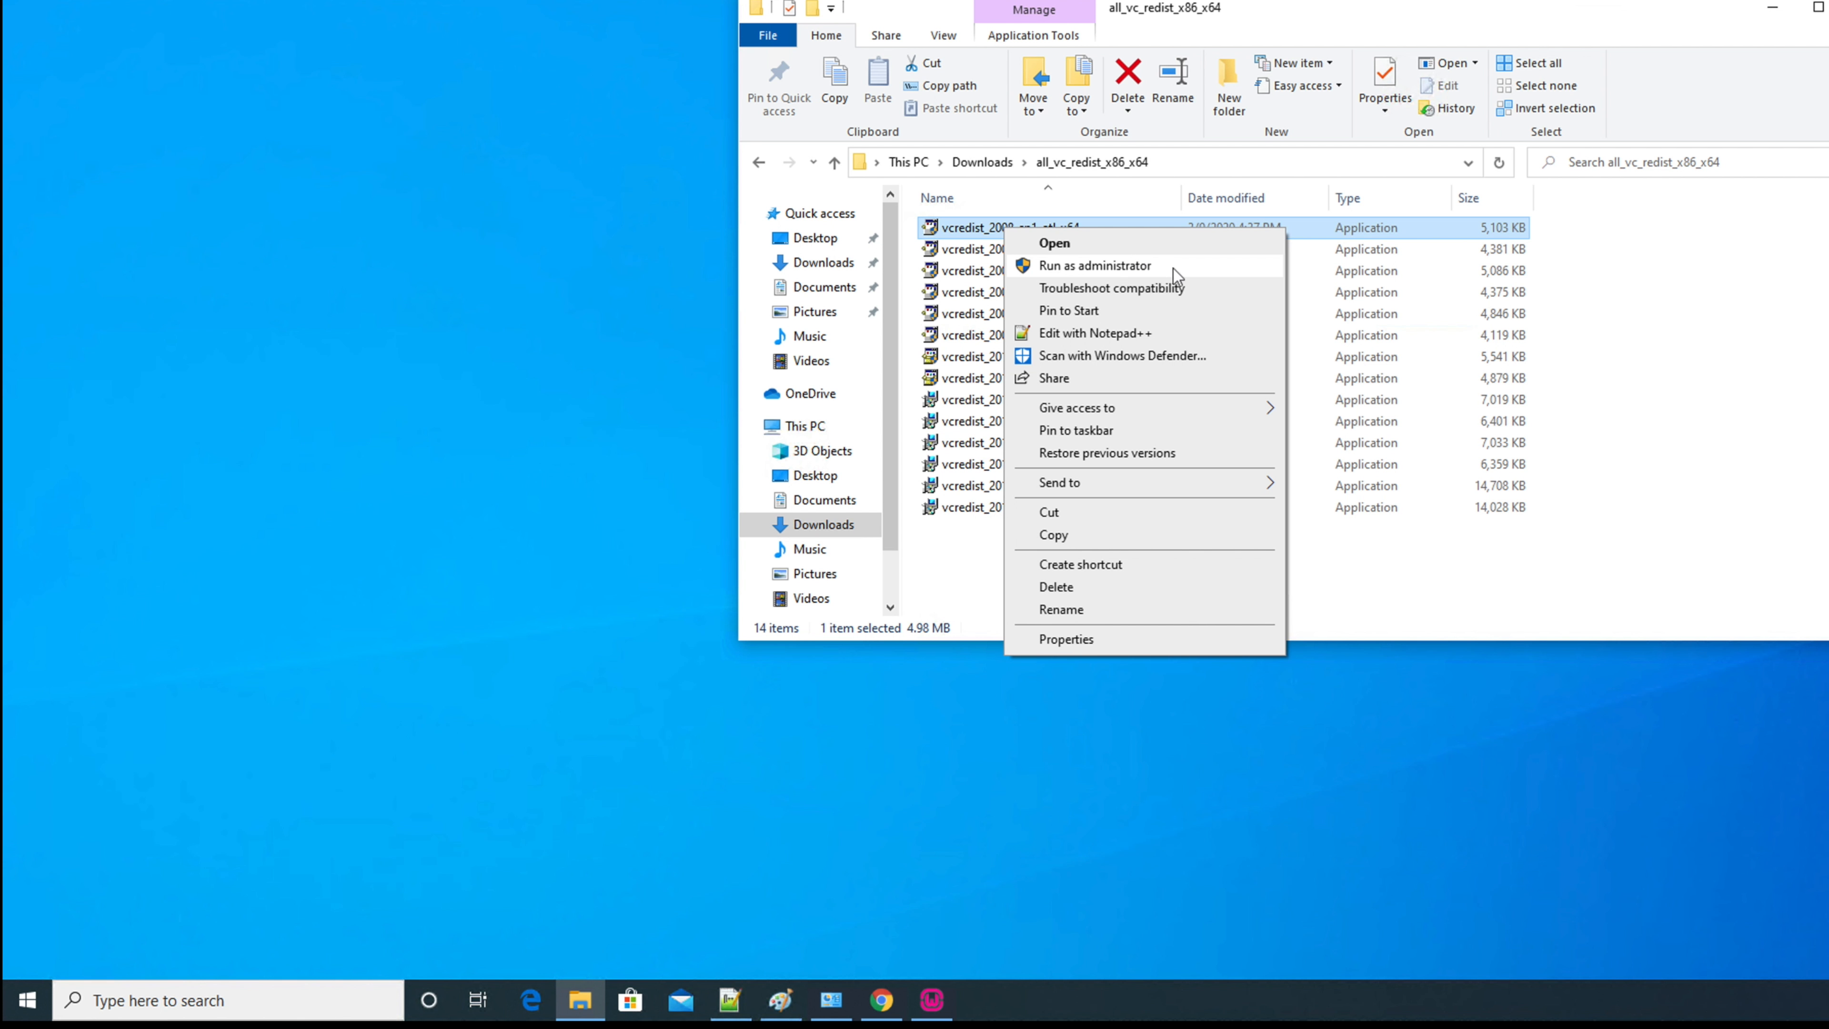
click(1104, 267)
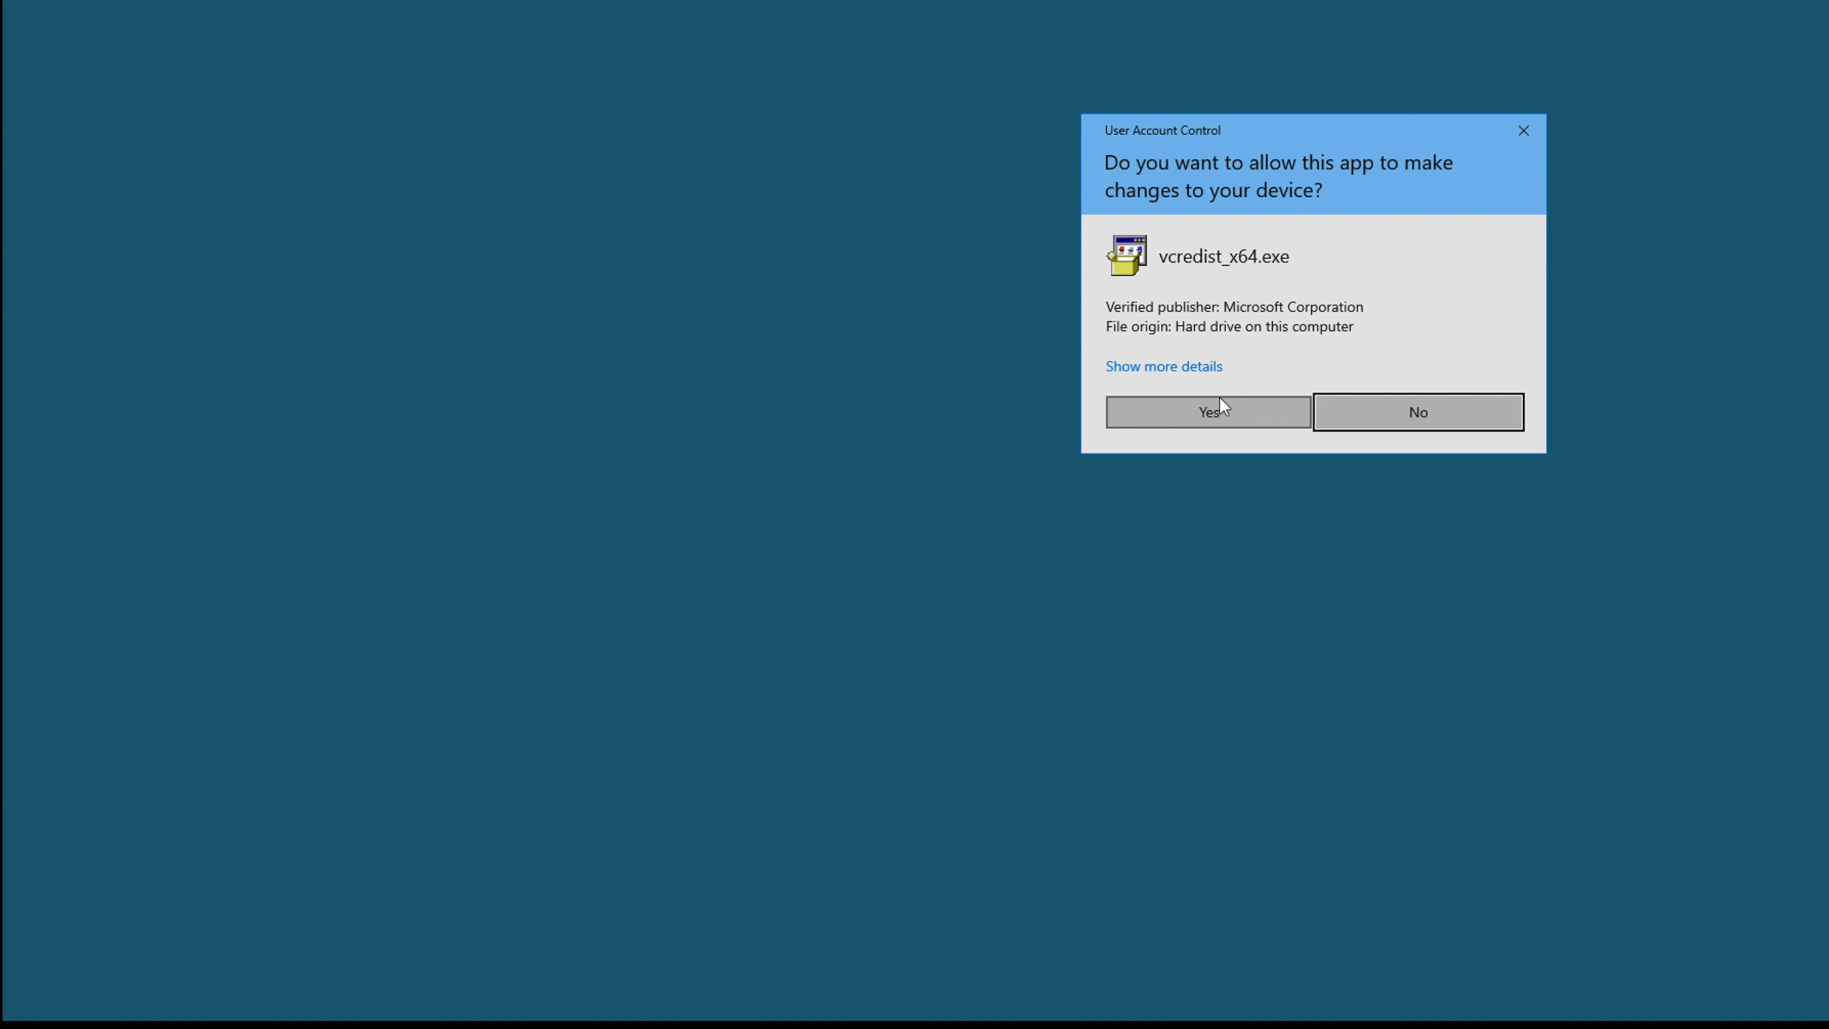
click(1210, 412)
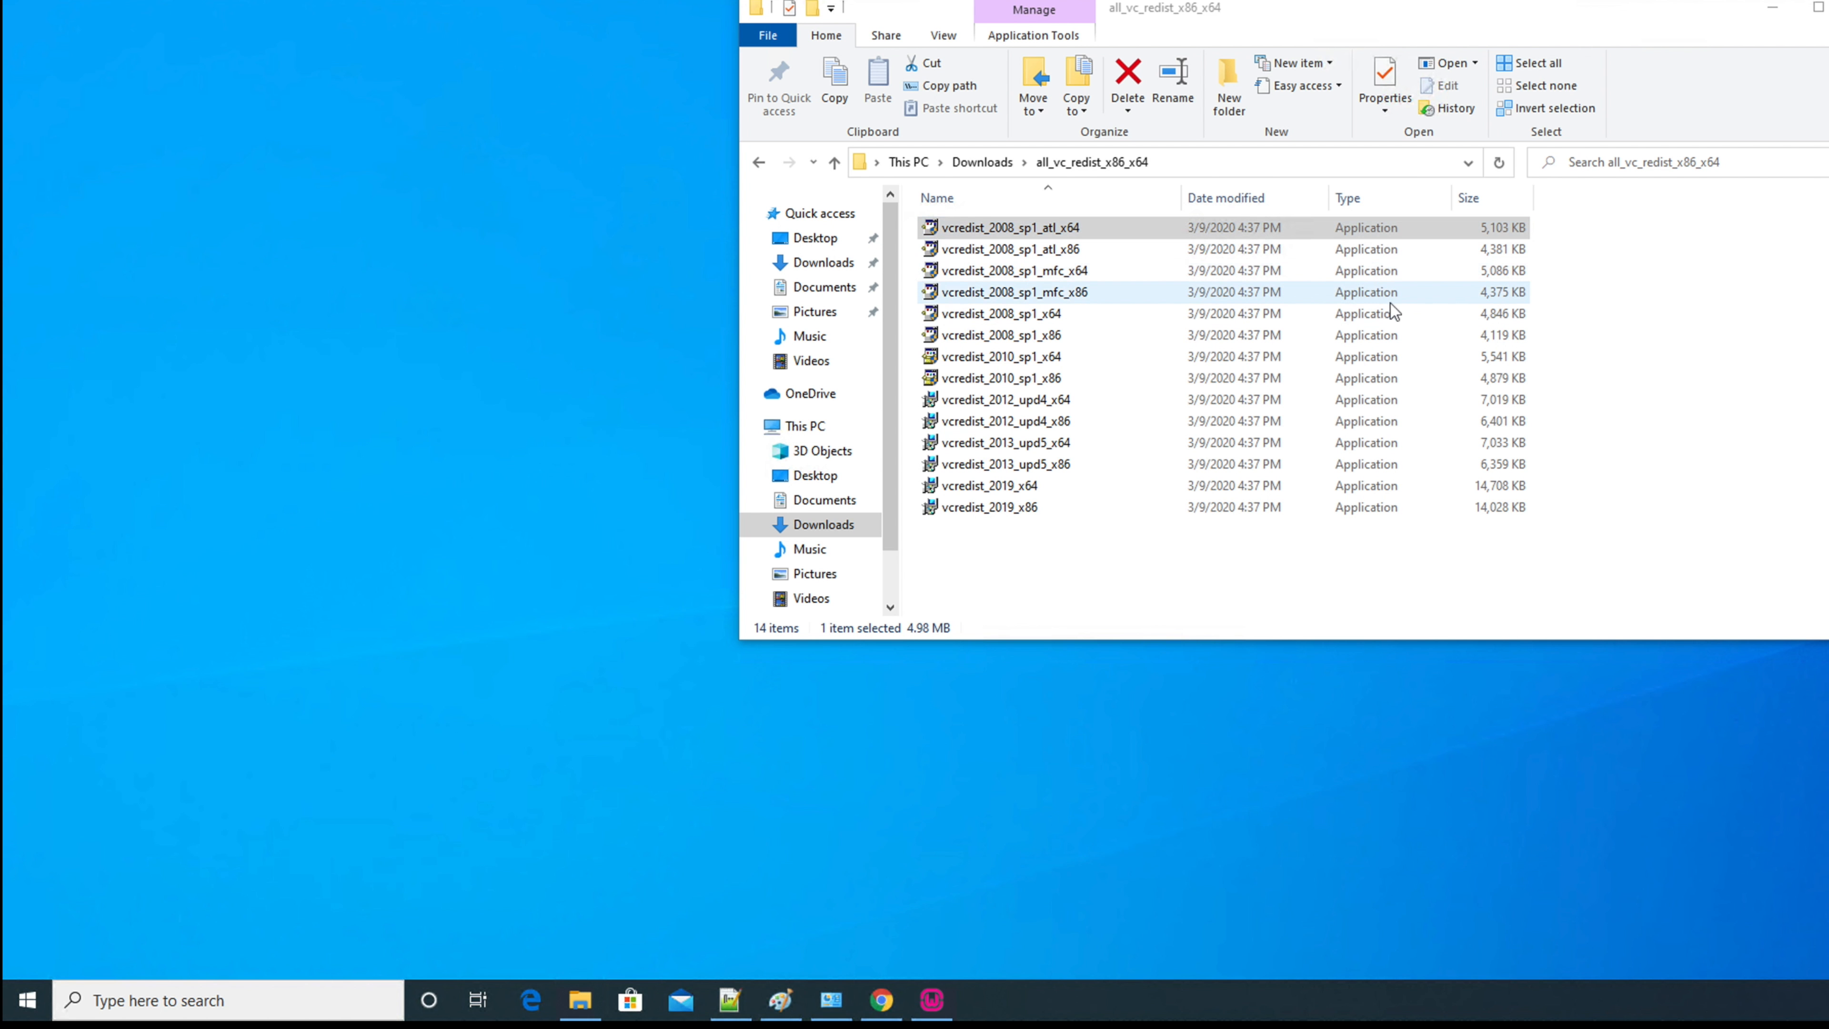
click(1434, 470)
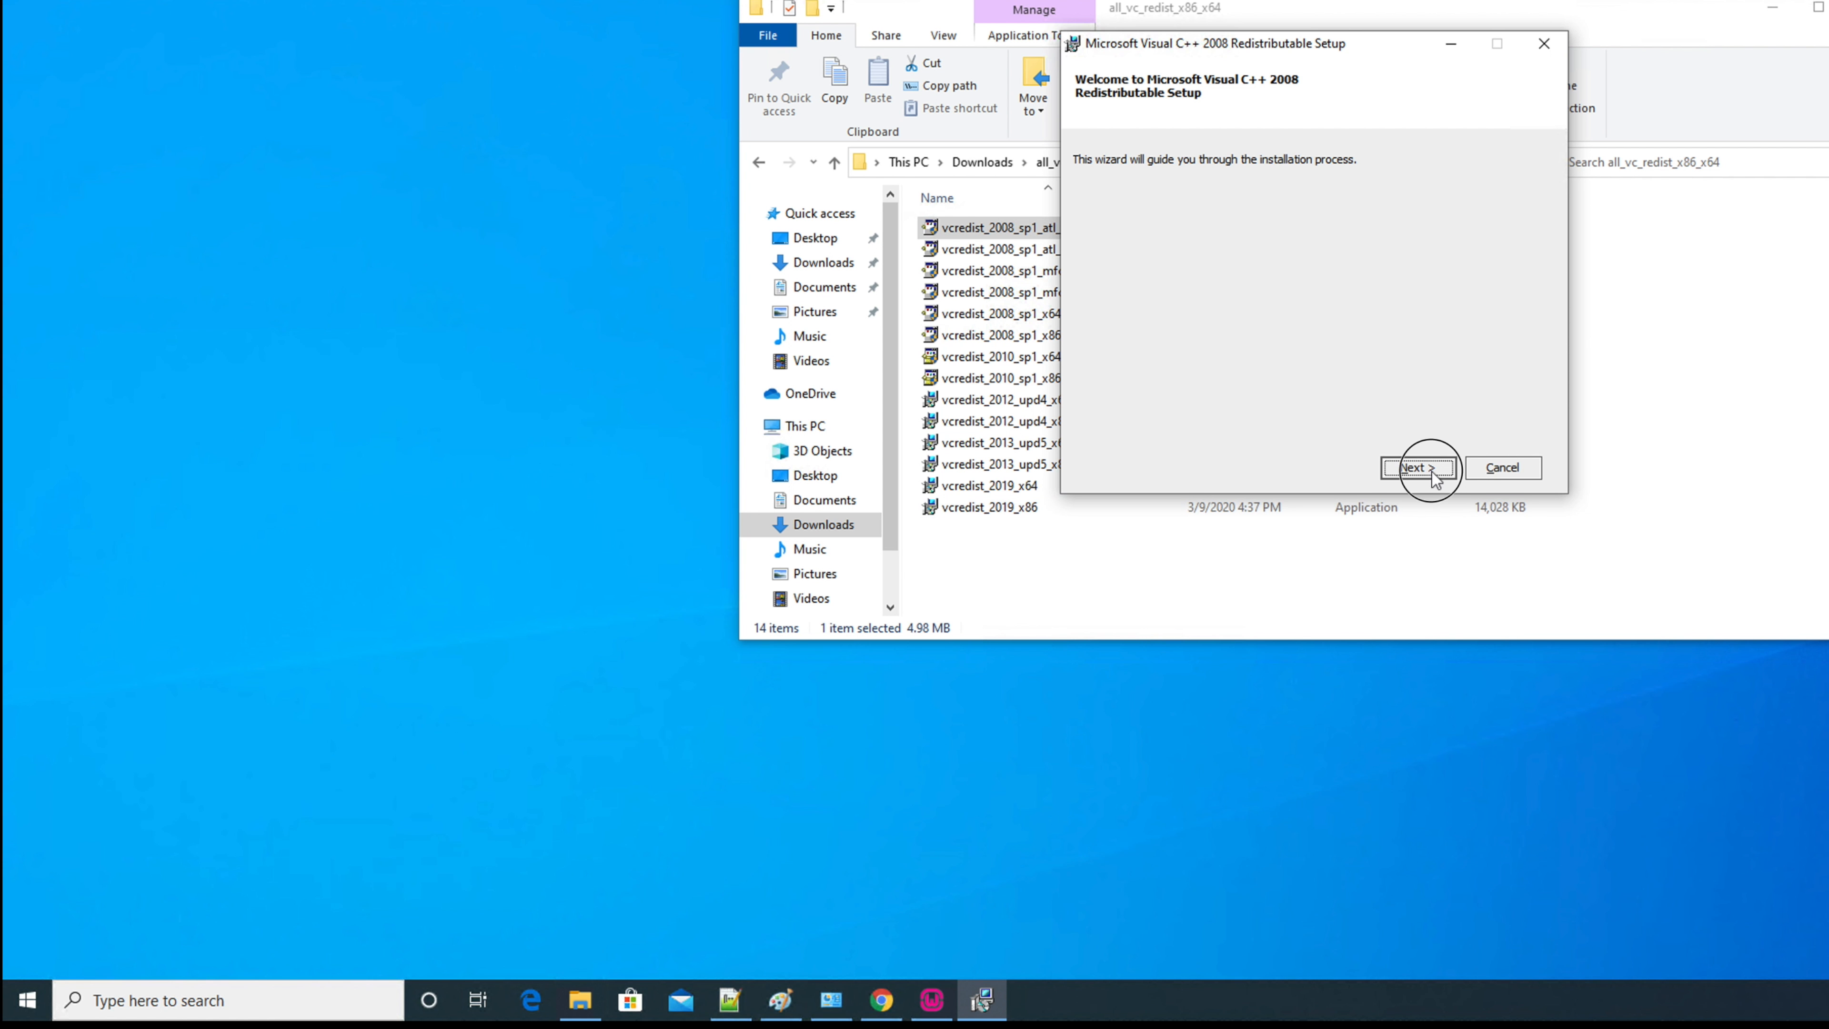
click(1194, 431)
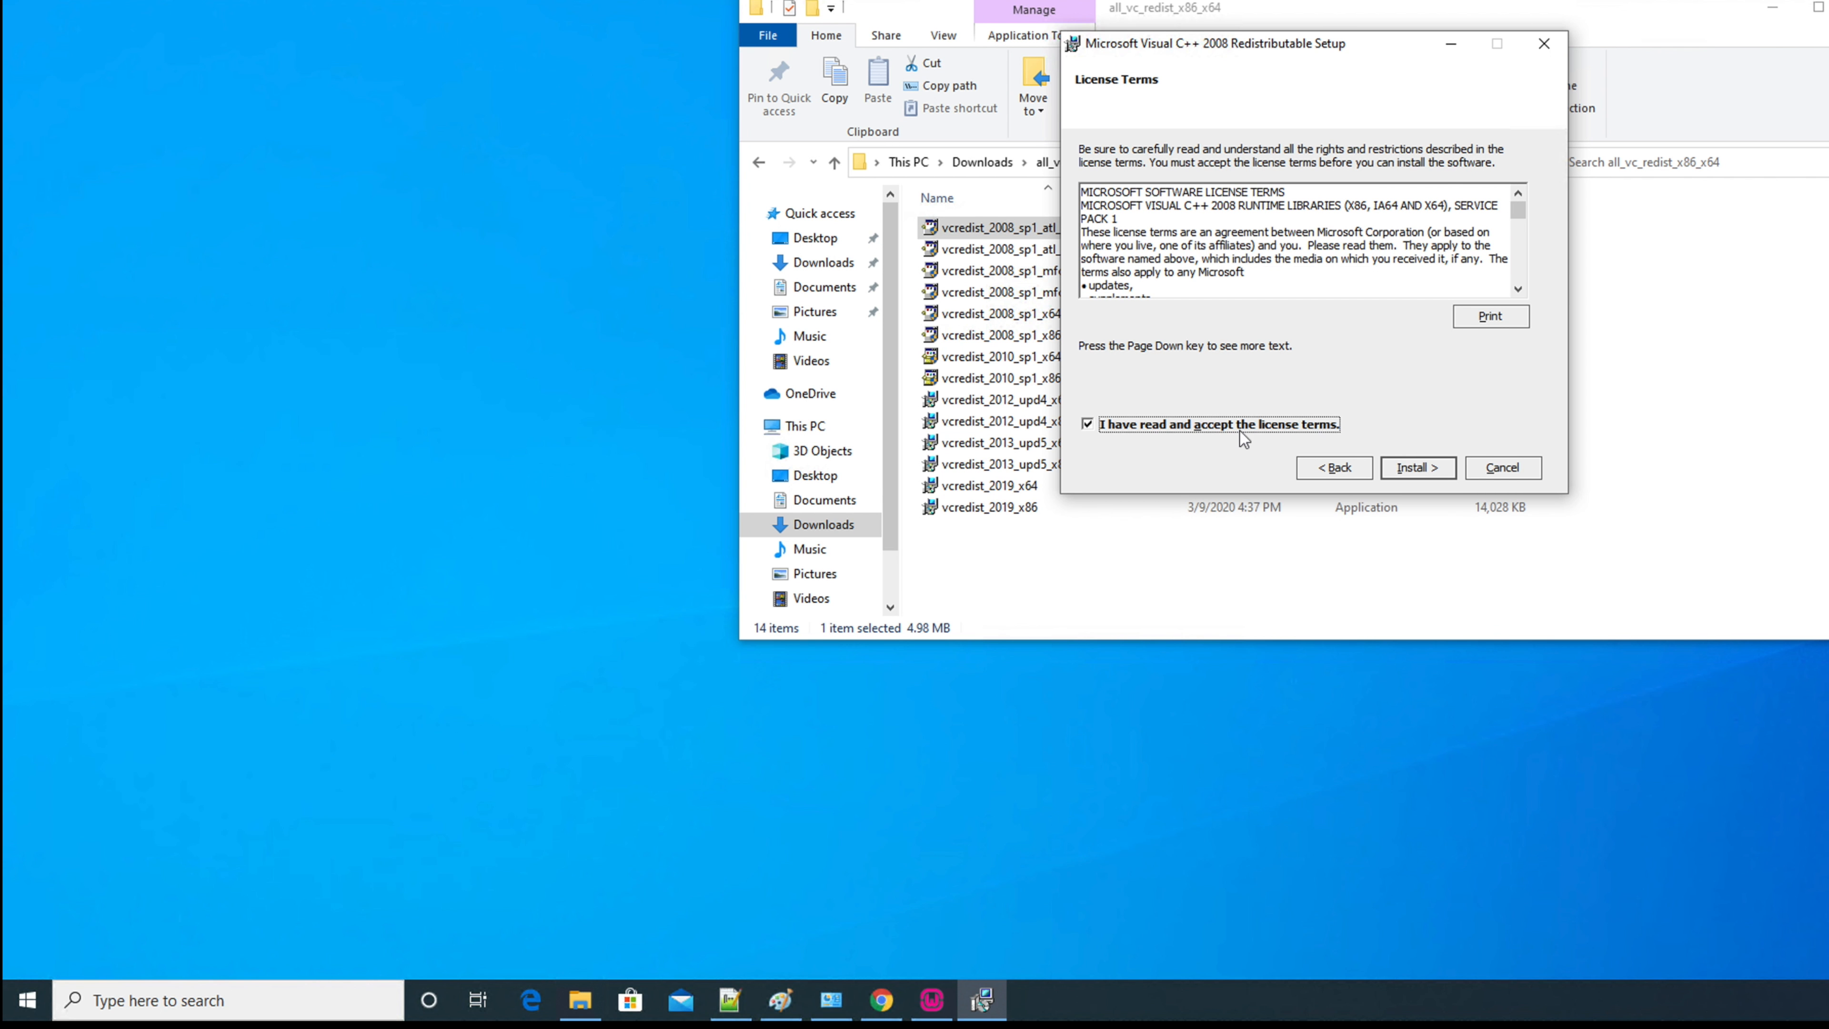
click(1434, 470)
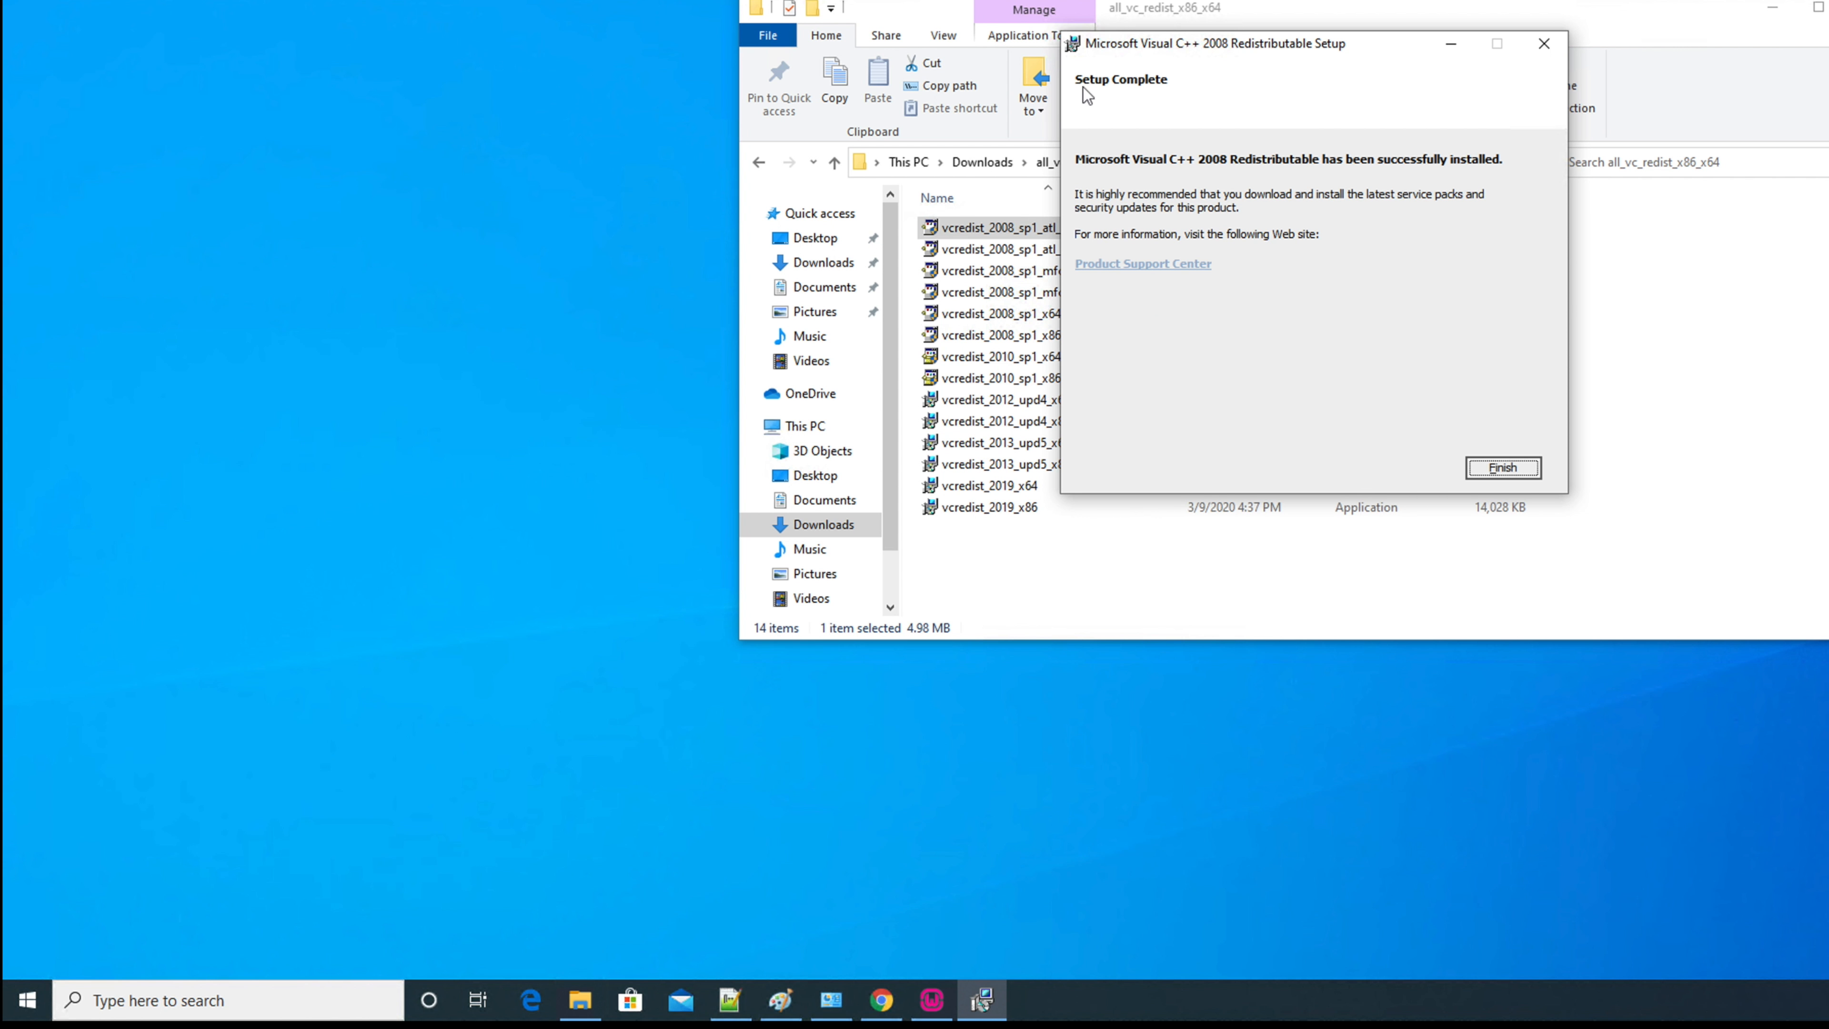
click(1502, 469)
- Install the vcredist_2008_sp1_atl_x86 and vcredist_2008_sp1_mfc_x64 packages, accepting the license terms
double_click(1058, 248)
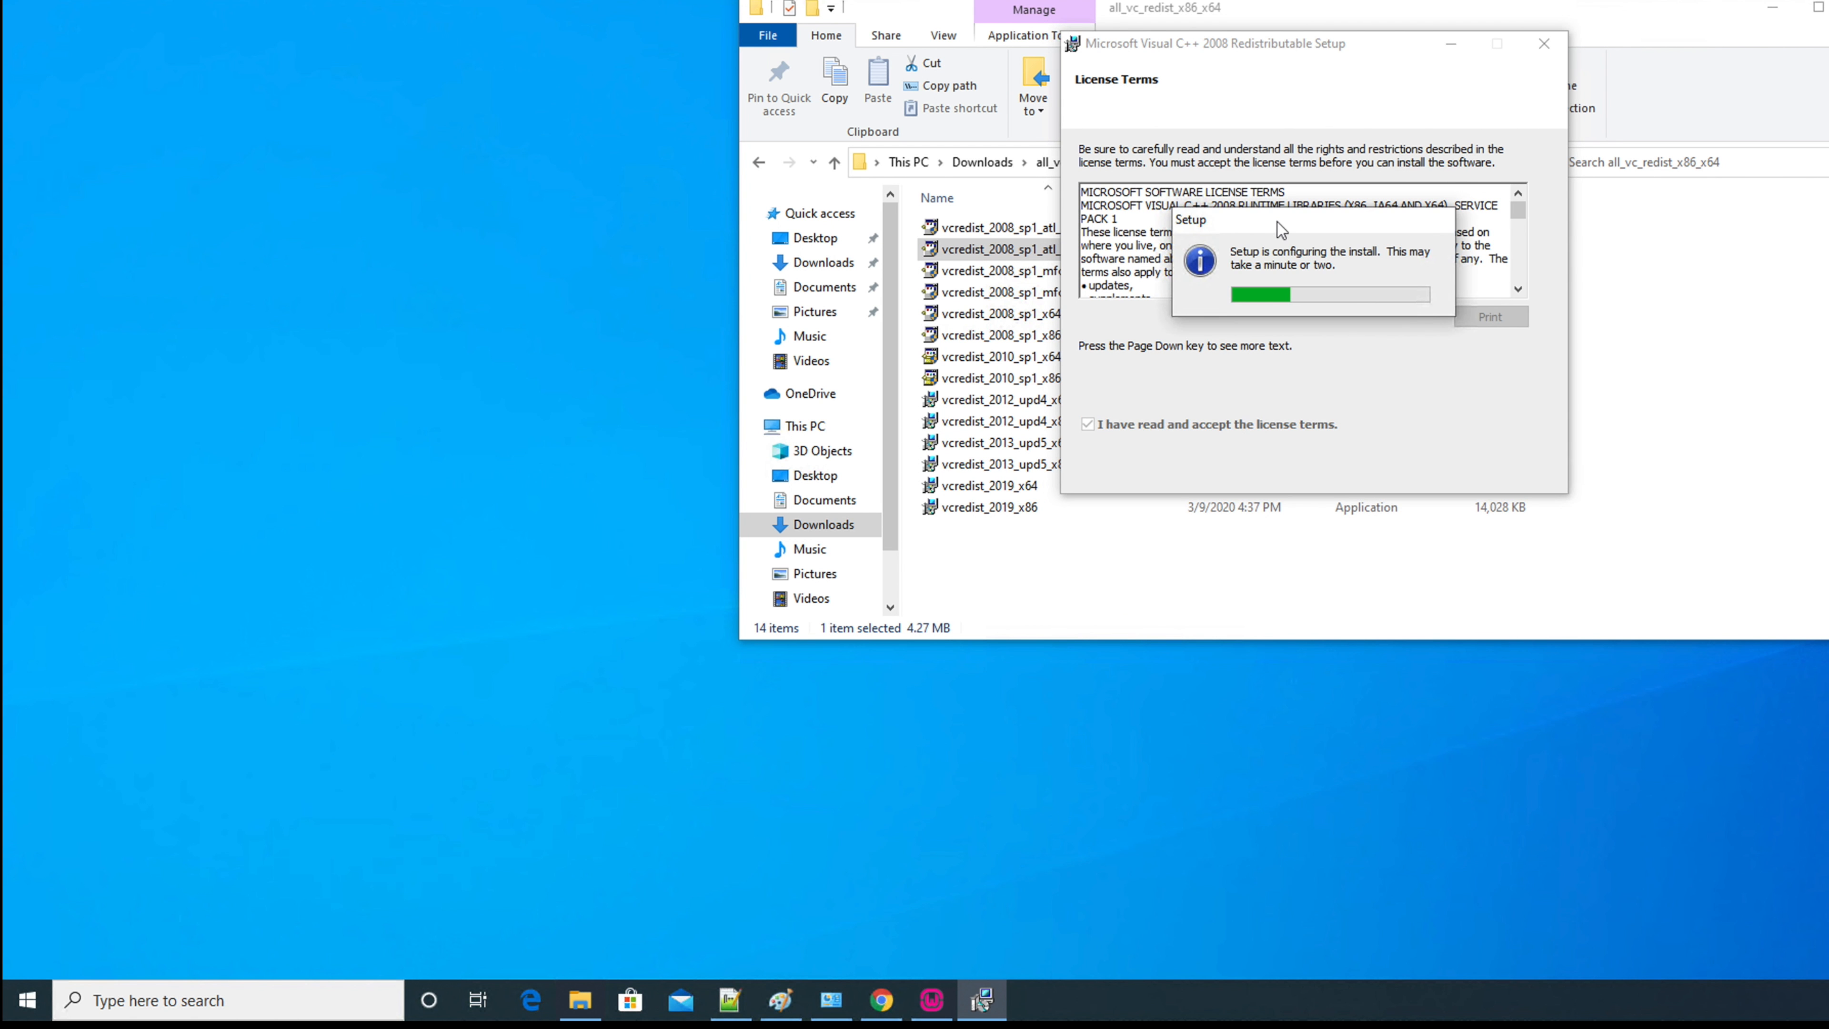
click(1502, 468)
double_click(1000, 272)
click(1417, 468)
click(1088, 425)
click(1417, 468)
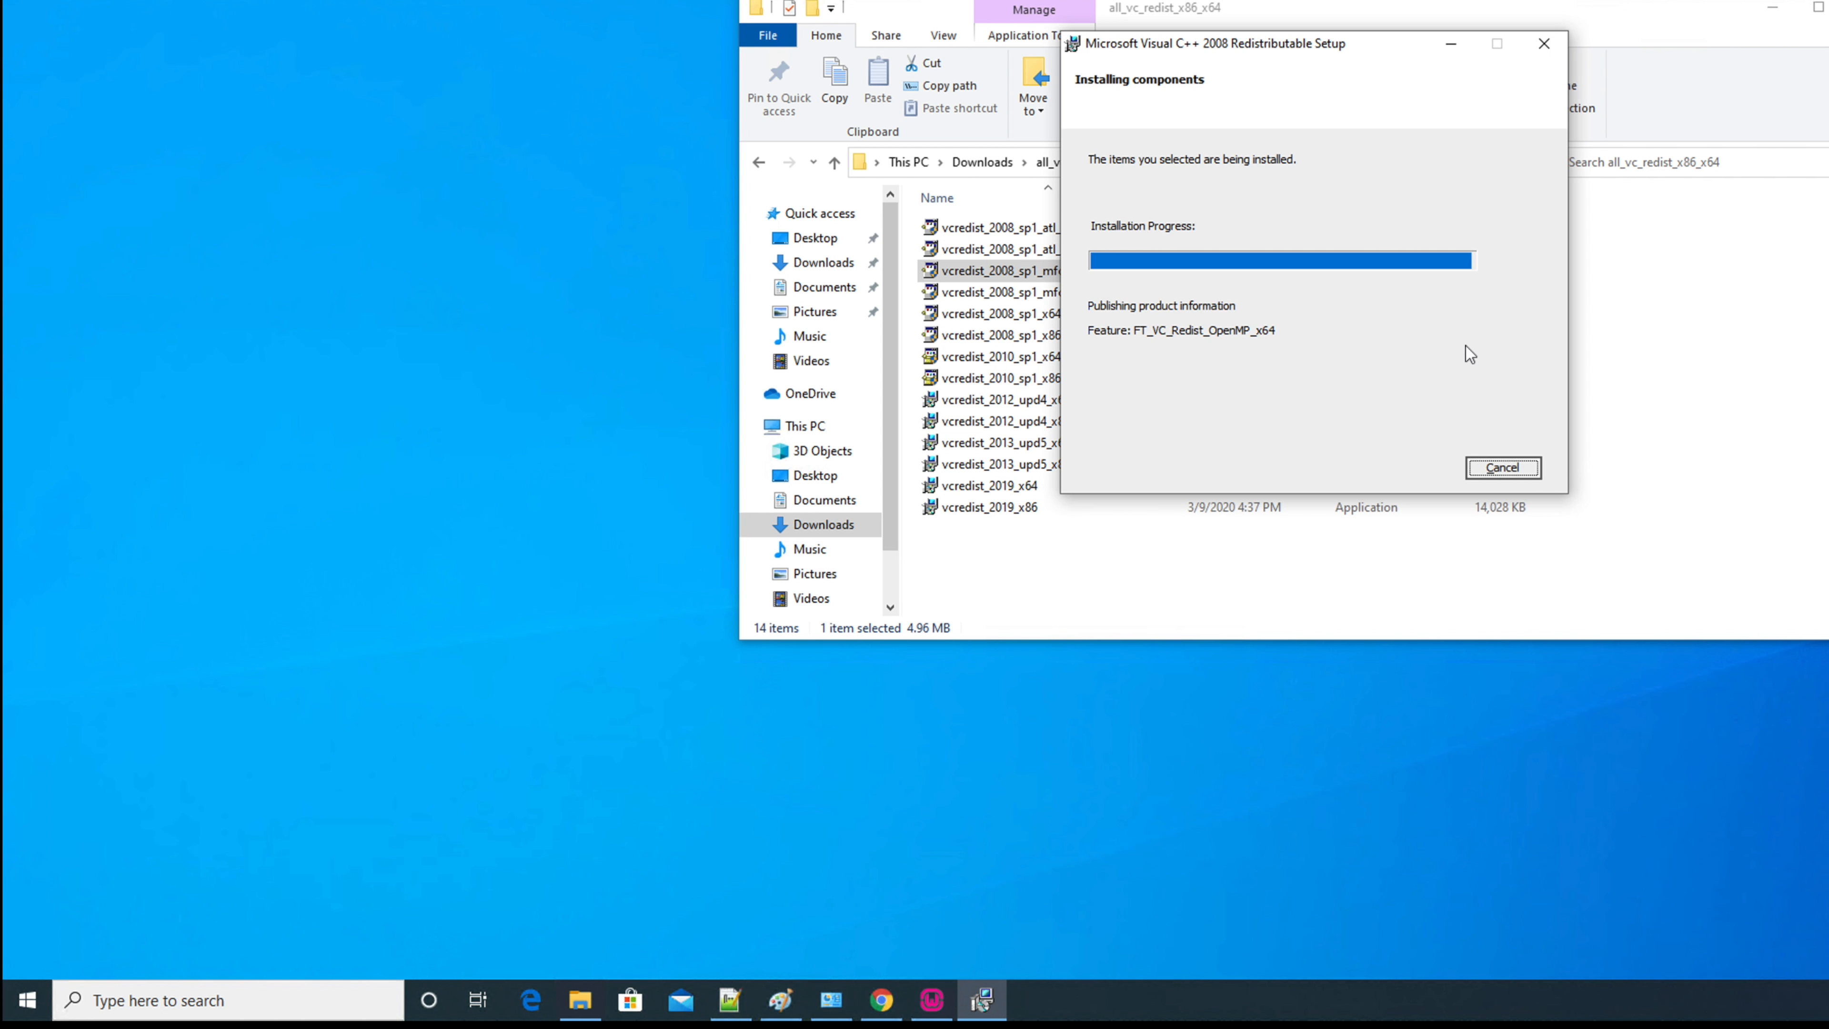
click(1502, 469)
- Install the vcredist_2008_sp1_mfc_x86 package, accepting its license terms and finishing the setup
double_click(1000, 293)
click(1417, 468)
click(1088, 425)
click(1417, 468)
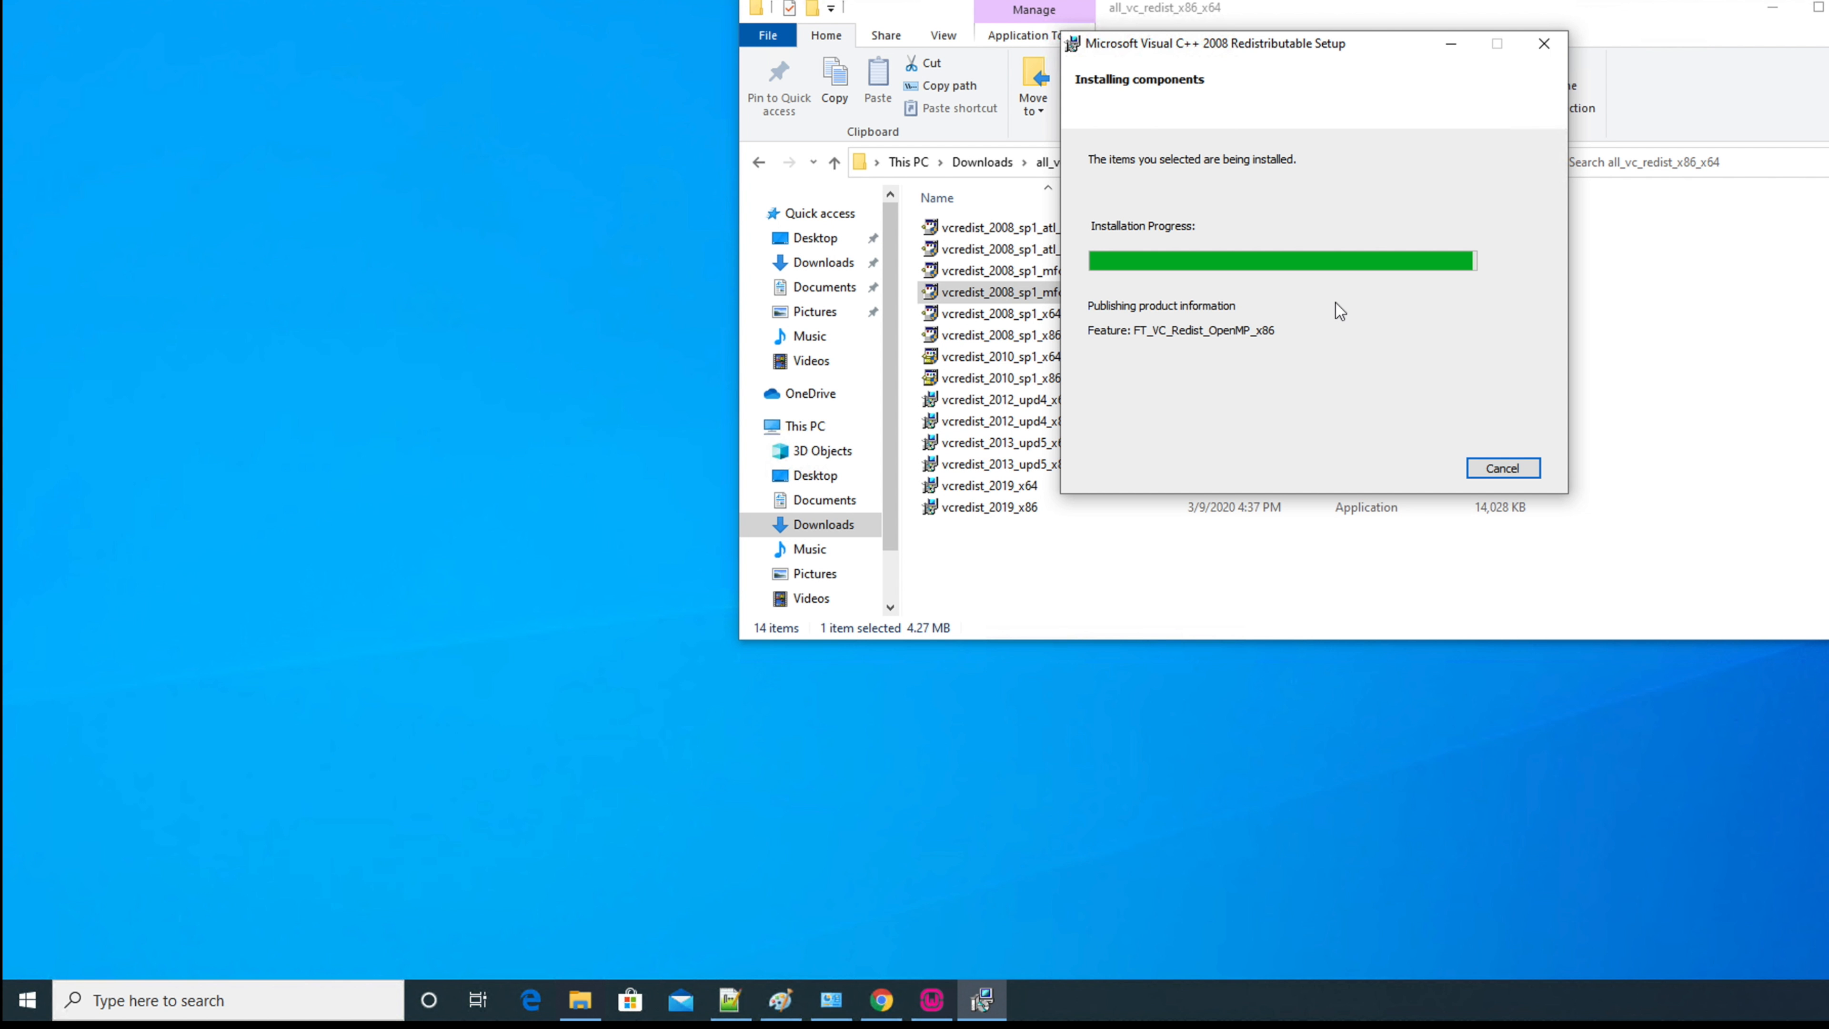
click(1501, 468)
- Install the vcredist_2008_sp1_x64 package, accepting its license terms and finishing the setup
double_click(1000, 313)
click(1417, 468)
click(1088, 424)
click(1417, 468)
click(1501, 468)
- Install the vcredist_2008_sp1_x86 package, allowing device changes, accepting its license terms and finishing the setup
double_click(1001, 336)
click(1208, 425)
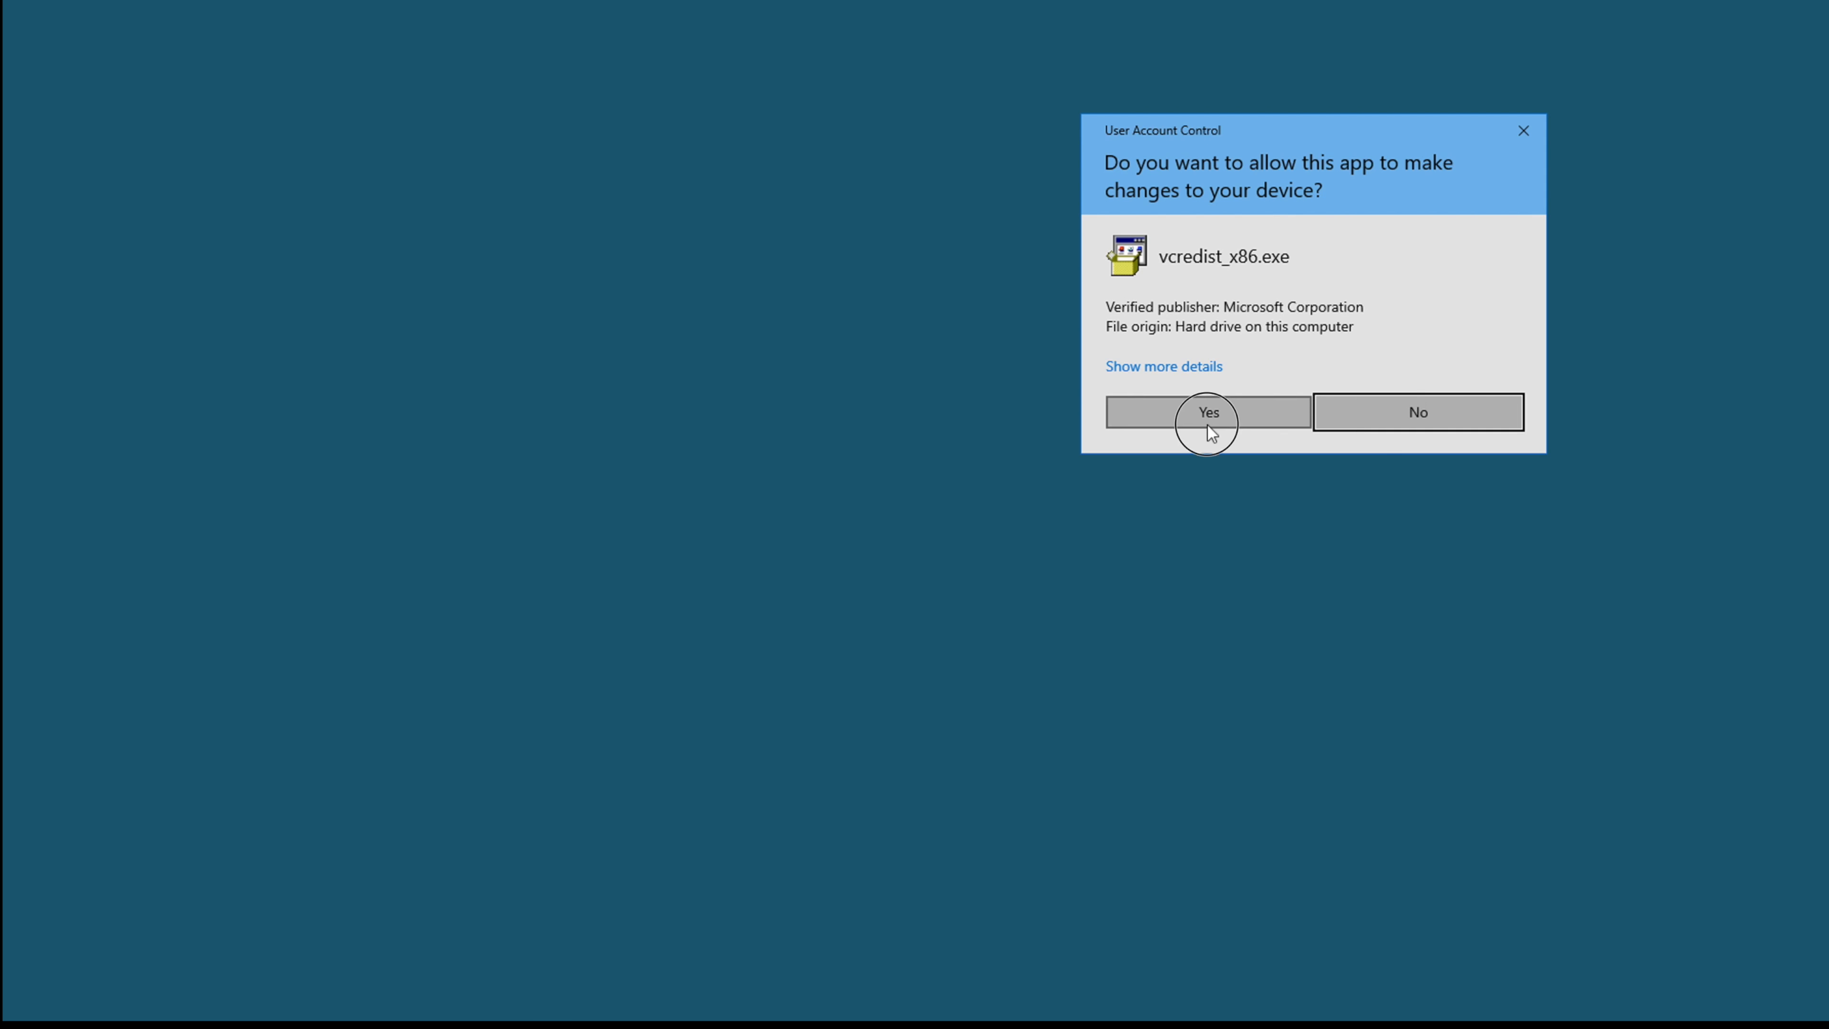
click(1417, 468)
click(1088, 424)
click(1418, 468)
click(1501, 468)
- Install the vcredist_2010_sp1_x64 and vcredist_2010_sp1_x86 packages, allowing device changes and accepting the license terms
double_click(1284, 352)
click(1208, 422)
click(1110, 314)
click(1430, 503)
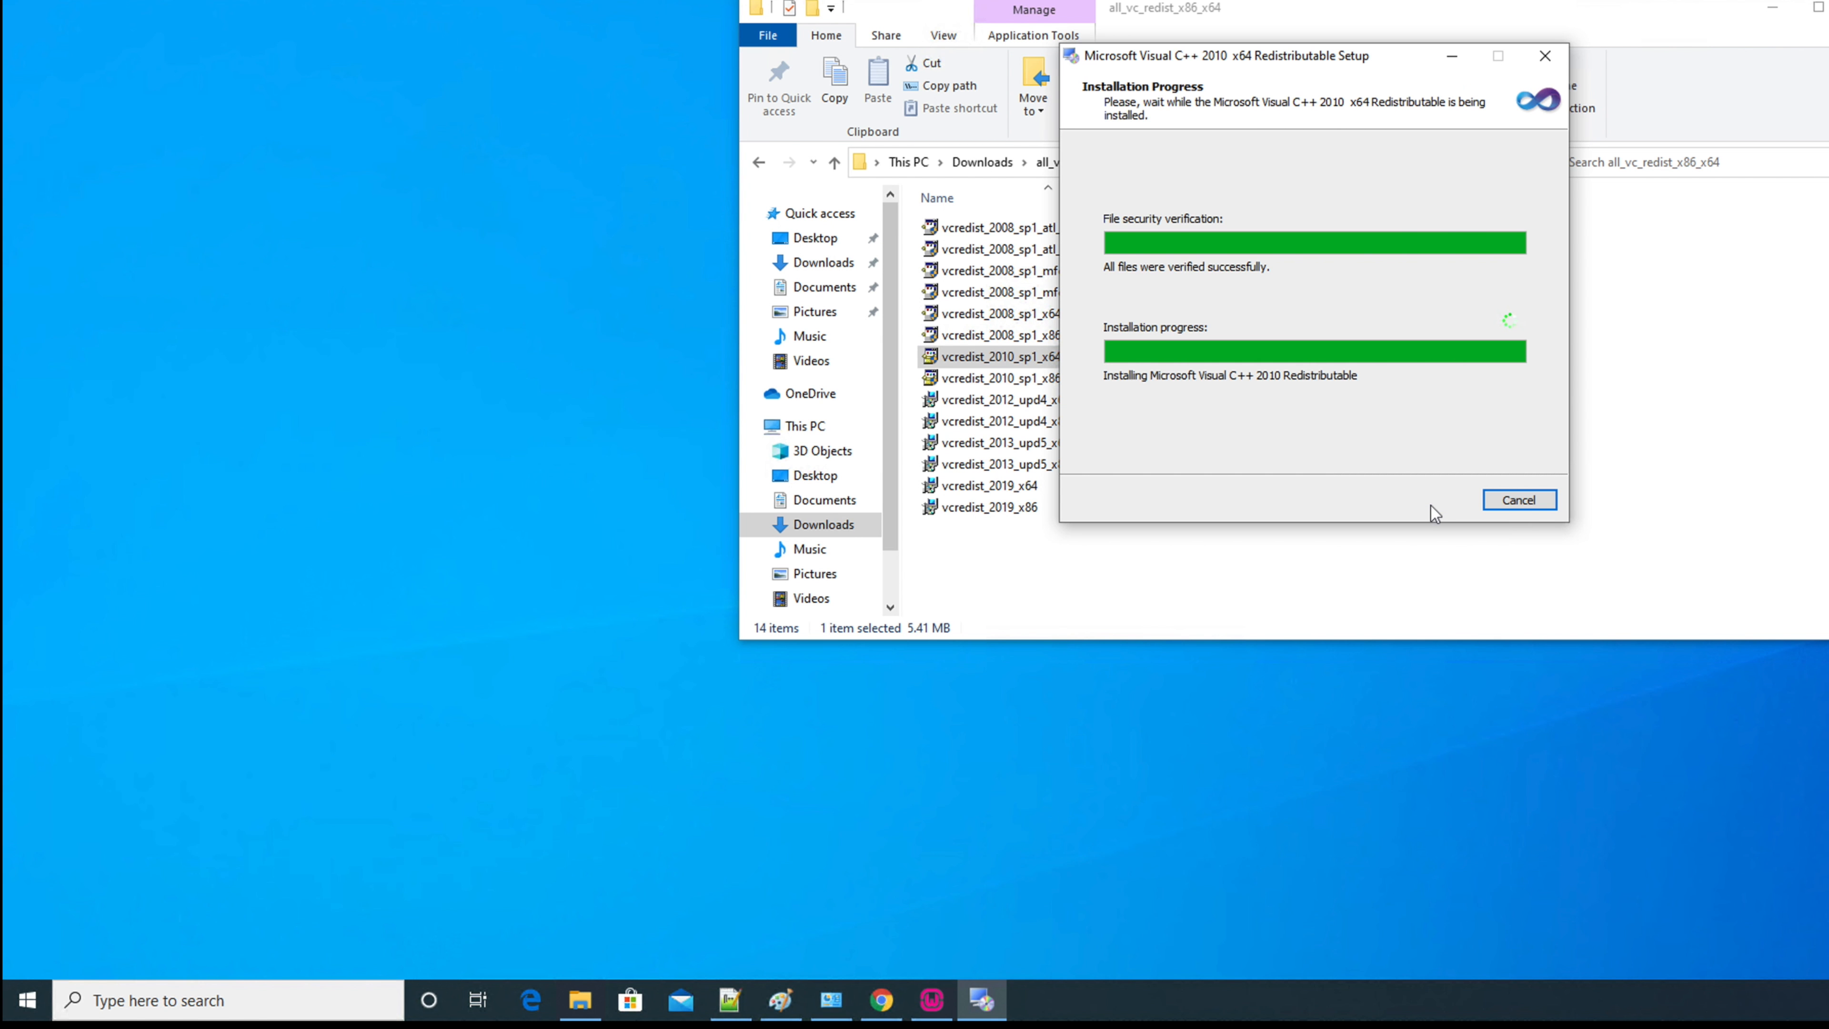
click(1518, 500)
double_click(1053, 379)
click(1207, 413)
click(1431, 502)
- Install the vcredist_2012_upd4_x64 and vcredist_2012_upd4_x86 packages, agreeing to the license terms and conditions
double_click(1037, 399)
click(1432, 389)
click(1509, 390)
double_click(1037, 422)
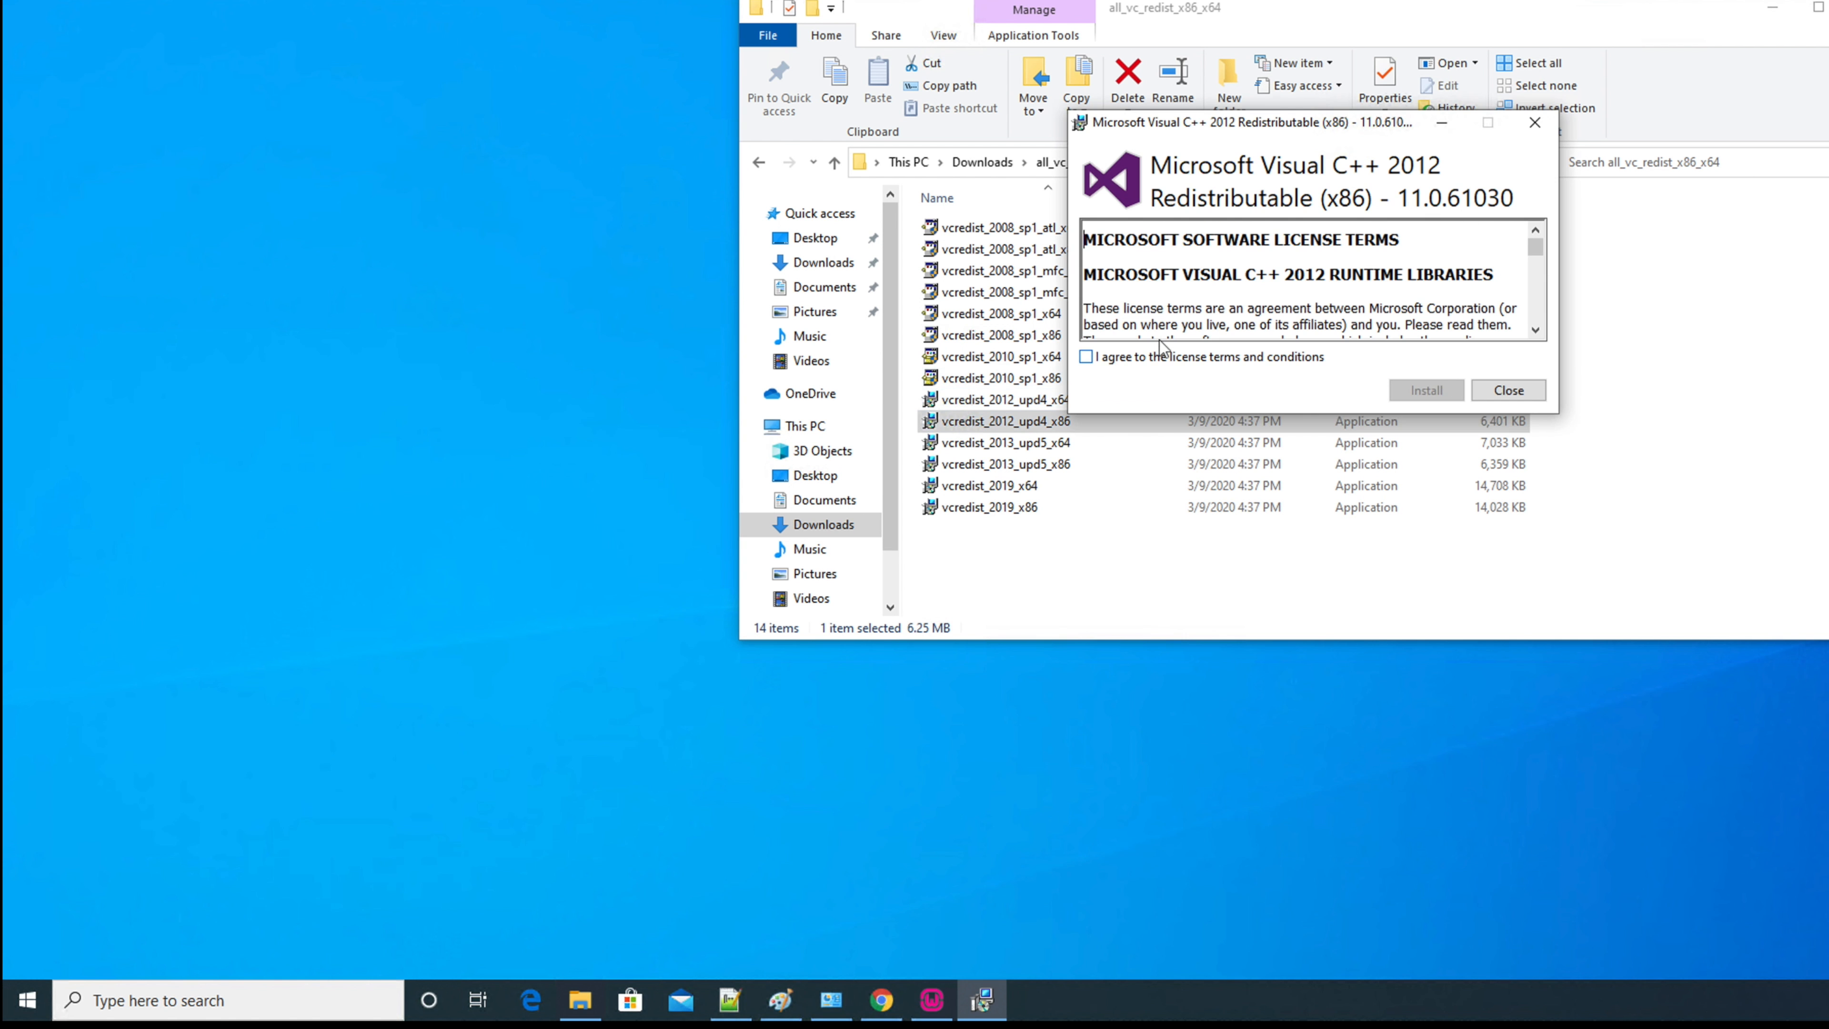
click(1123, 357)
- Install the vcredist_2013_upd5_x64 and vcredist_2013_upd5_x86 packages, agreeing to the license terms and conditions
double_click(1017, 443)
click(1124, 356)
click(1429, 390)
click(1520, 390)
double_click(1017, 465)
- Install the vcredist_2019_x64 and vcredist_2019_x86 packages, agreeing to the license terms and closing each finished setup
double_click(1009, 486)
click(1123, 357)
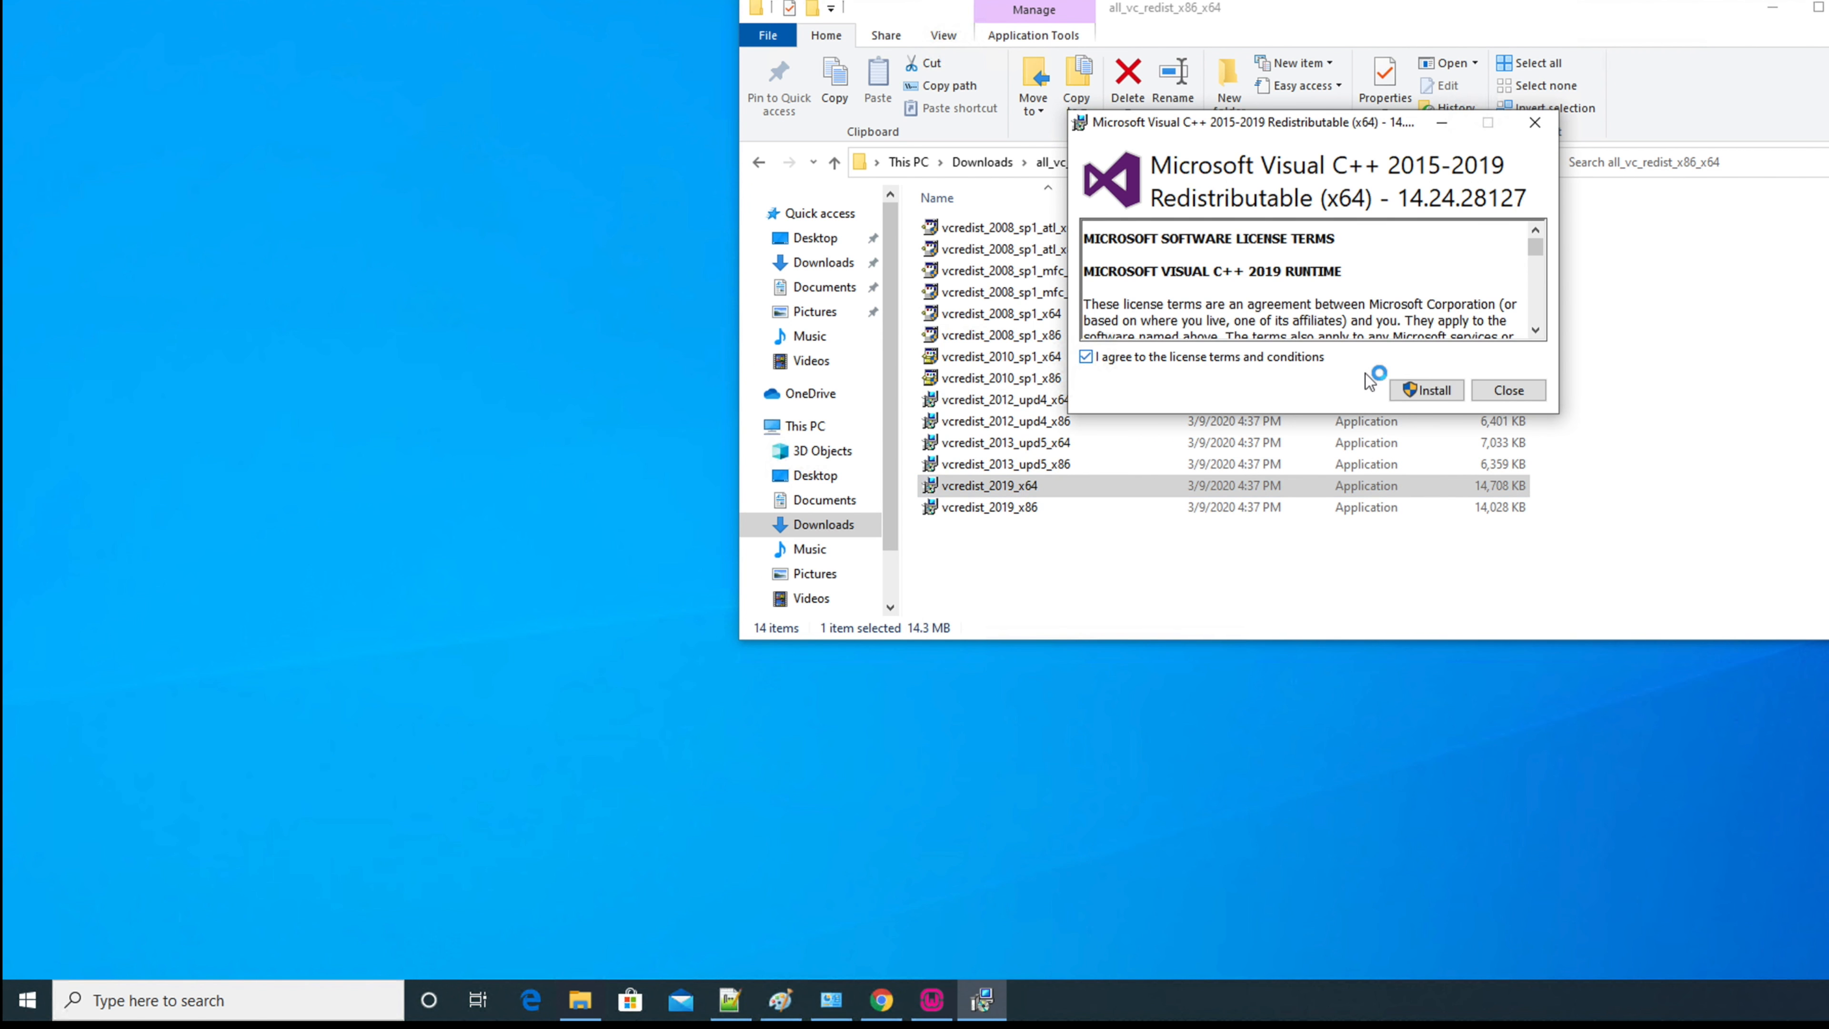
click(1428, 389)
click(1509, 390)
double_click(1001, 507)
click(1124, 356)
click(1428, 390)
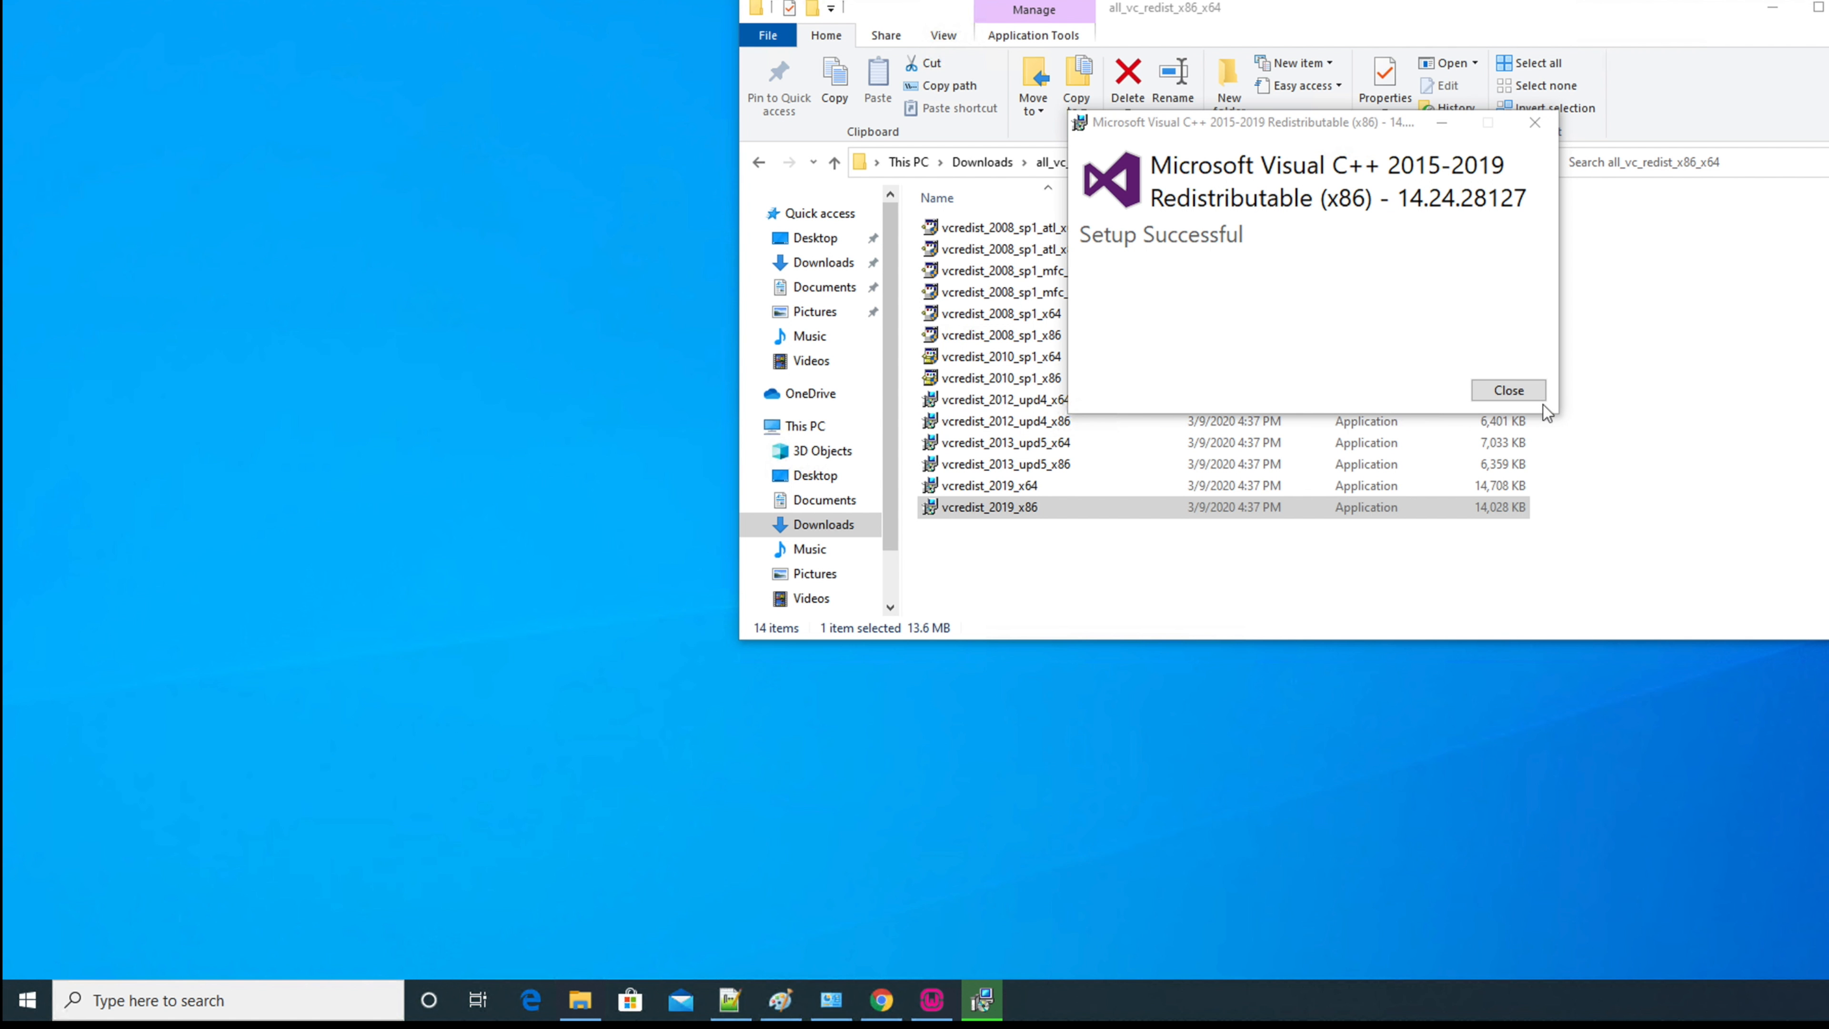
click(1507, 392)
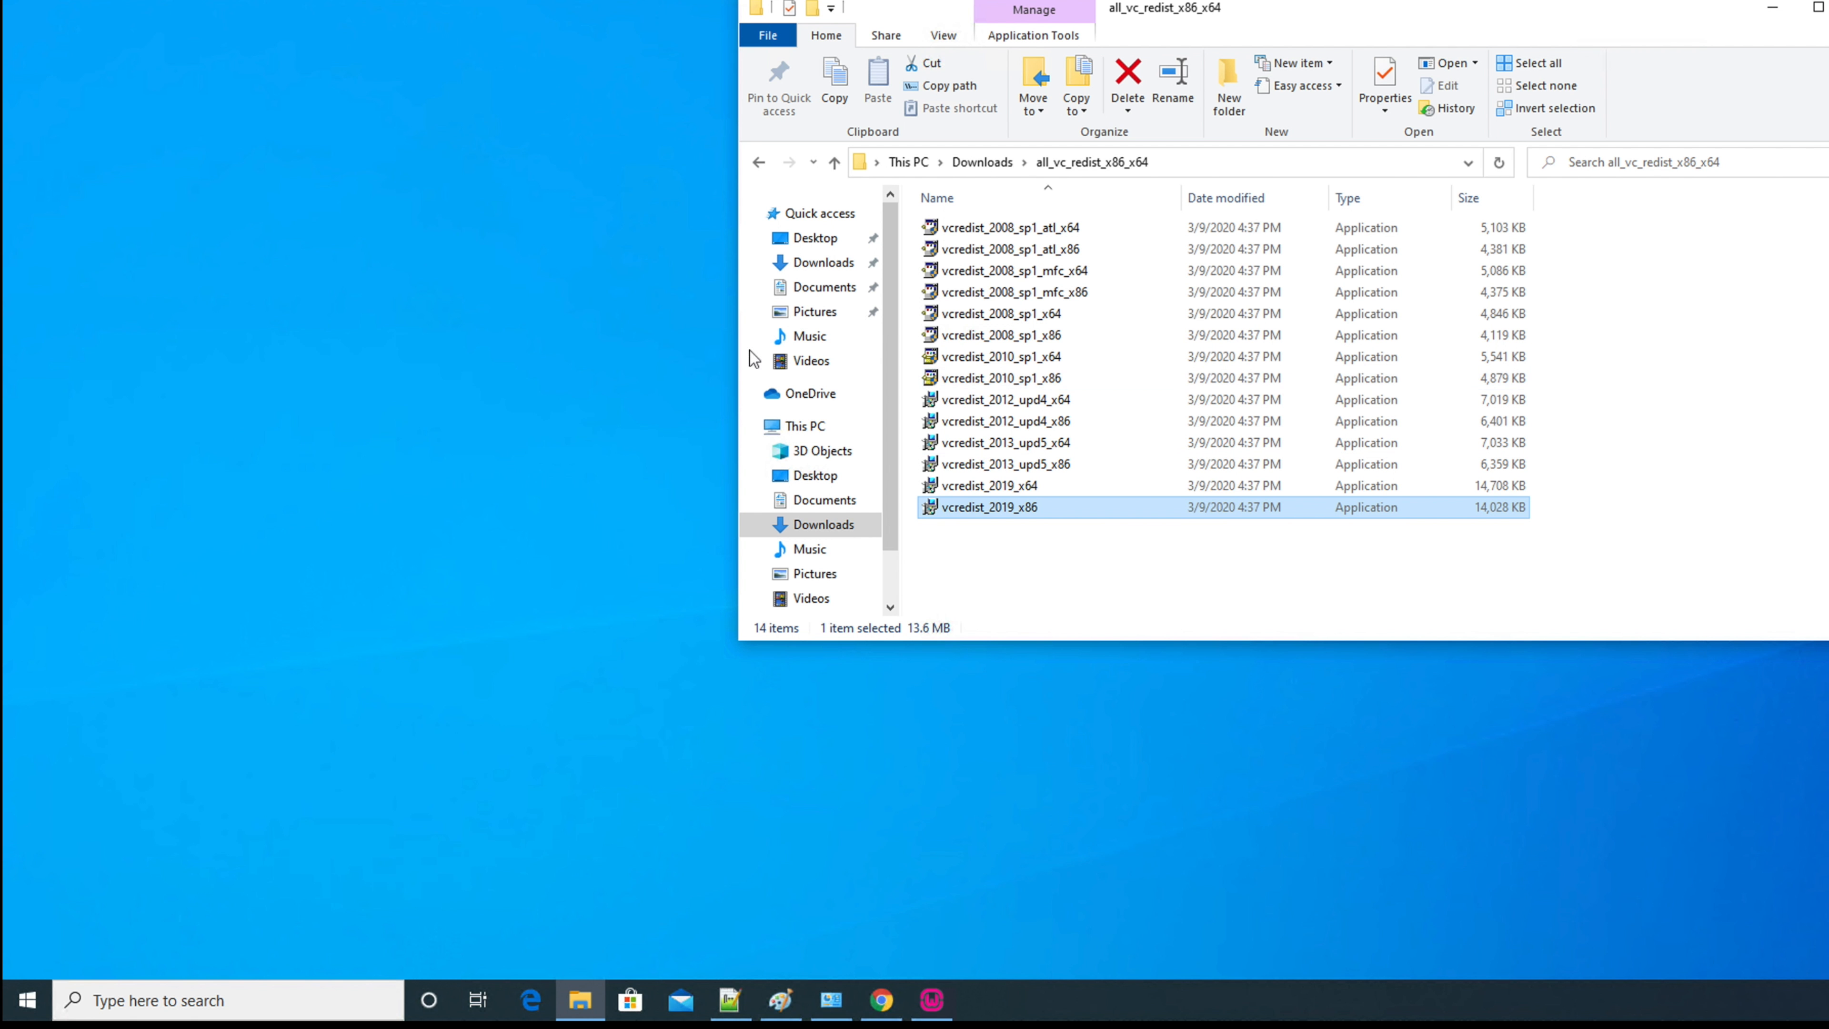
- Run wampserver3.2.0_x64 from the Downloads folder as administrator, allowing device changes and choosing English as the setup language
click(821, 525)
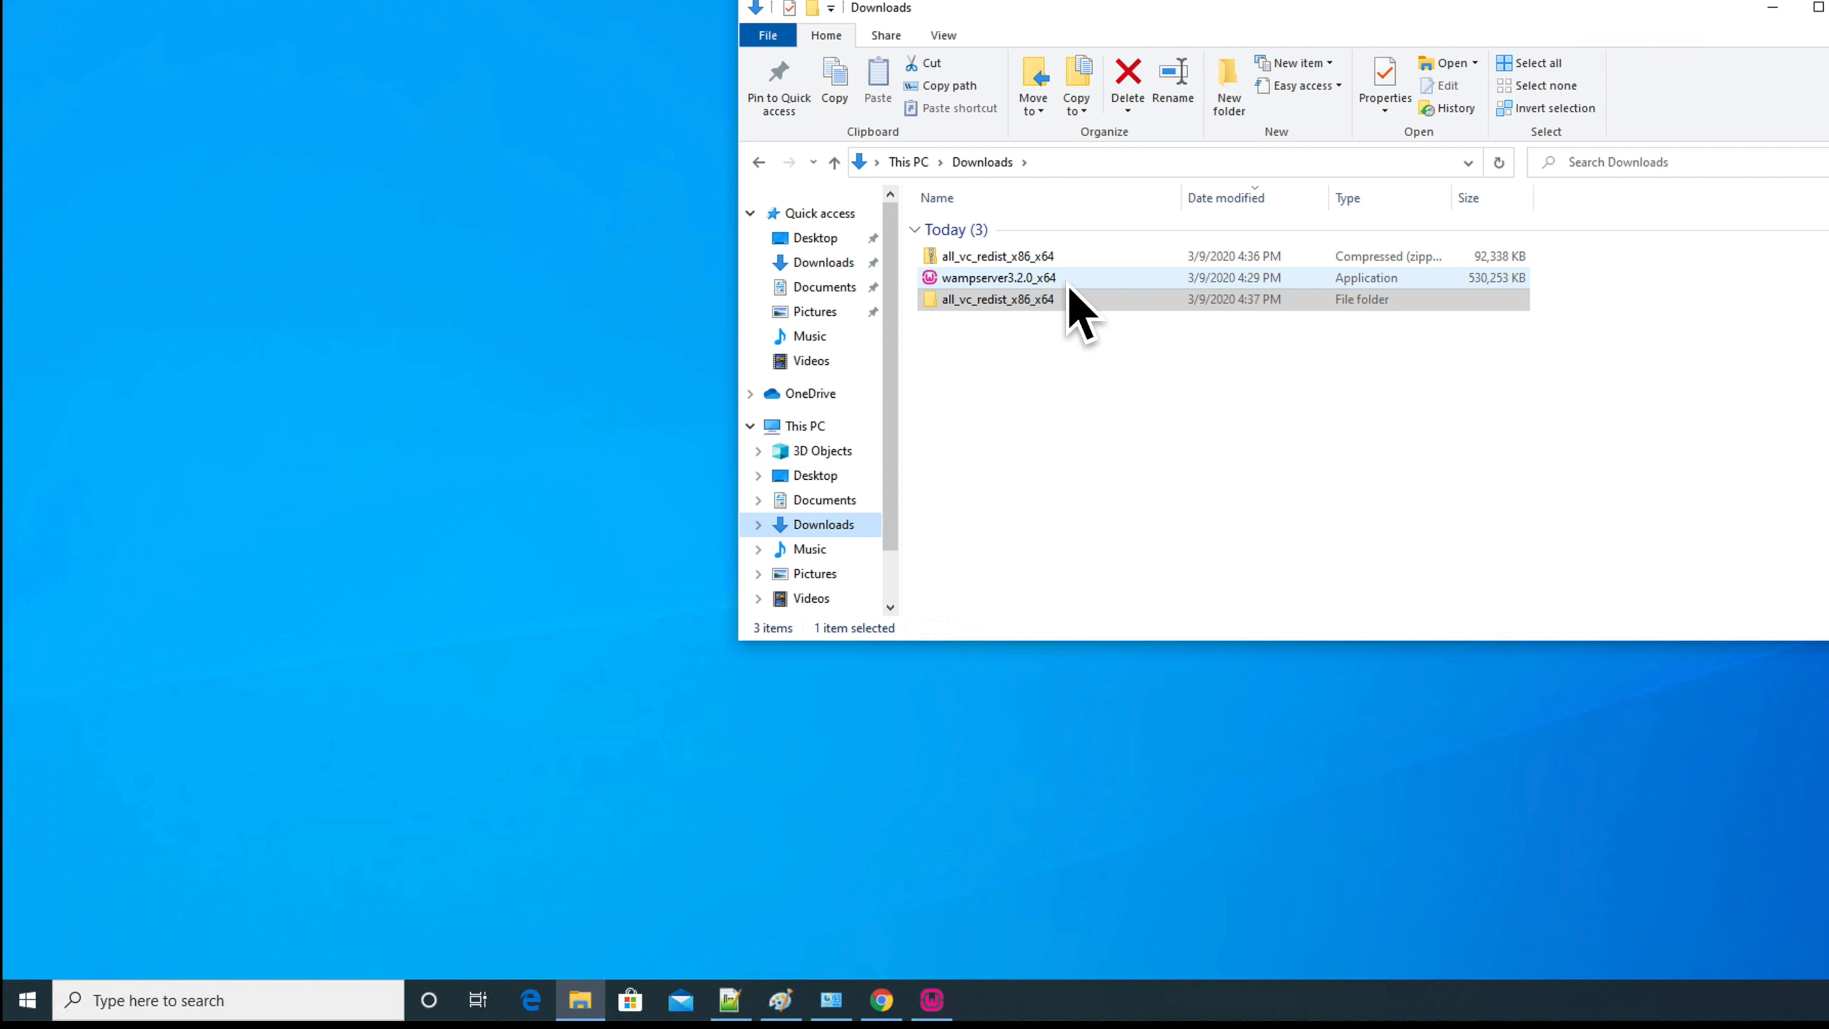
click(1004, 280)
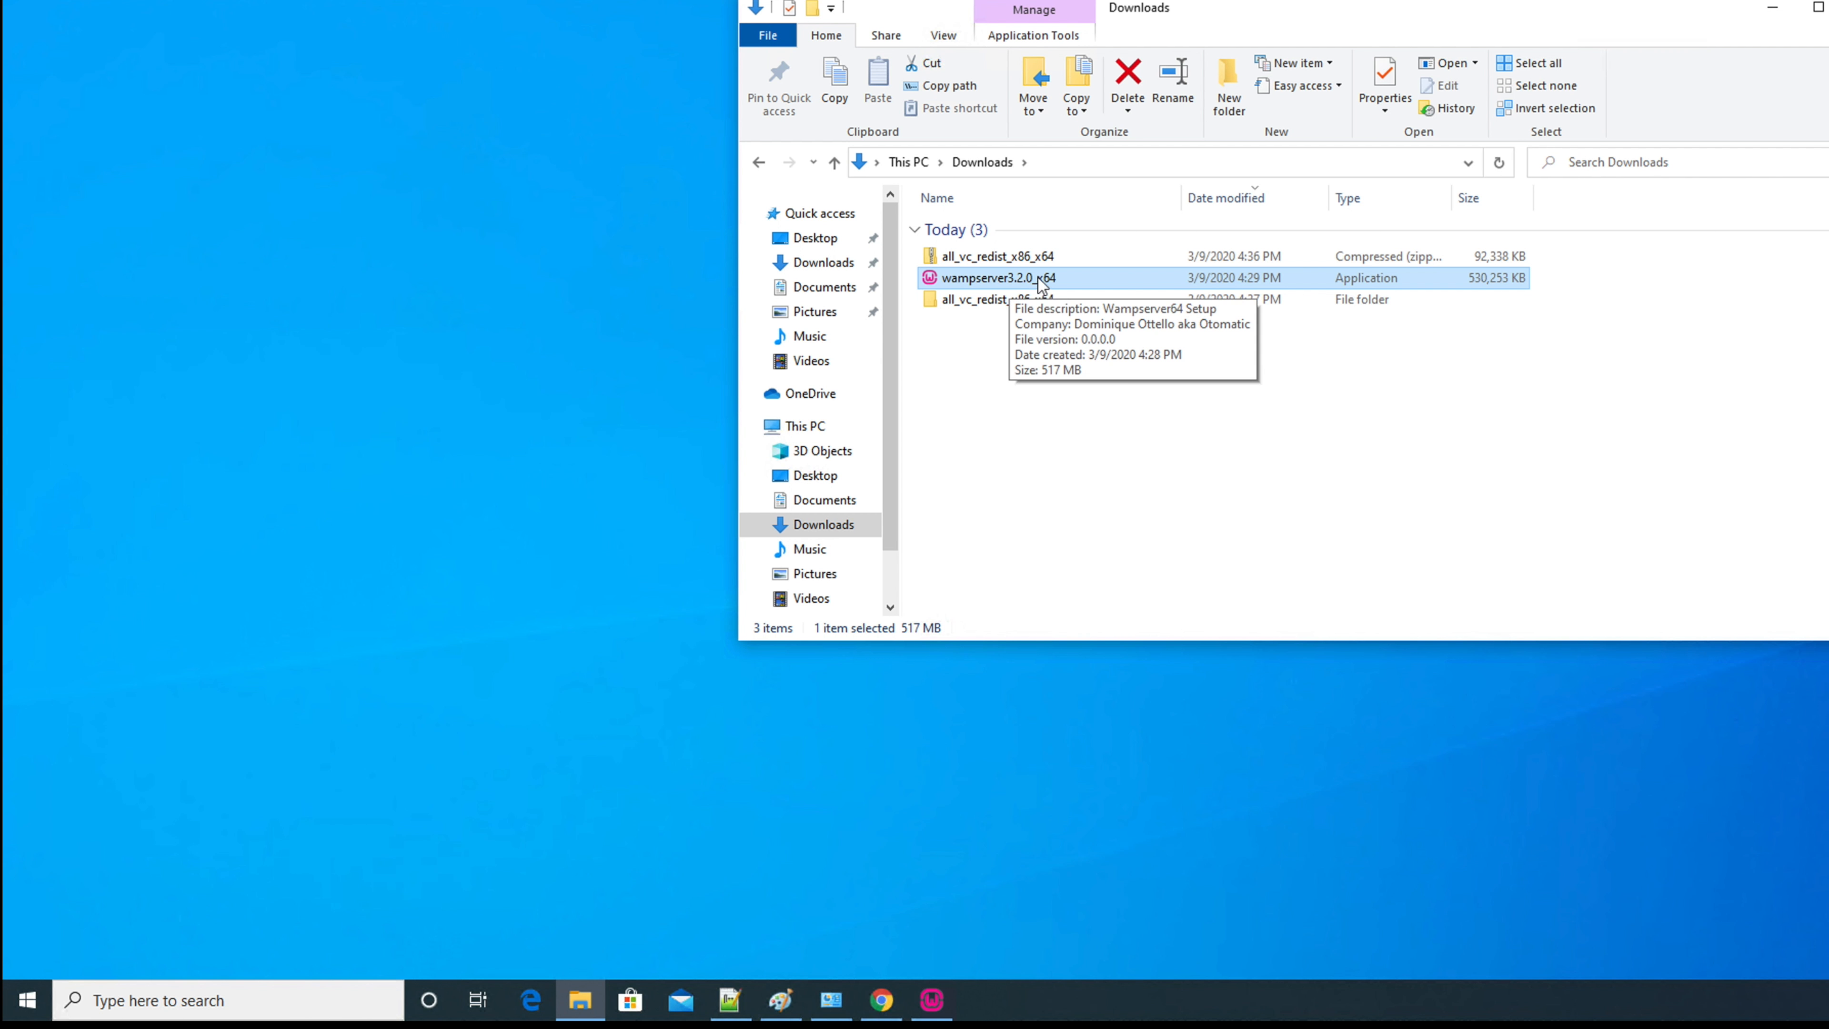
right_click(999, 283)
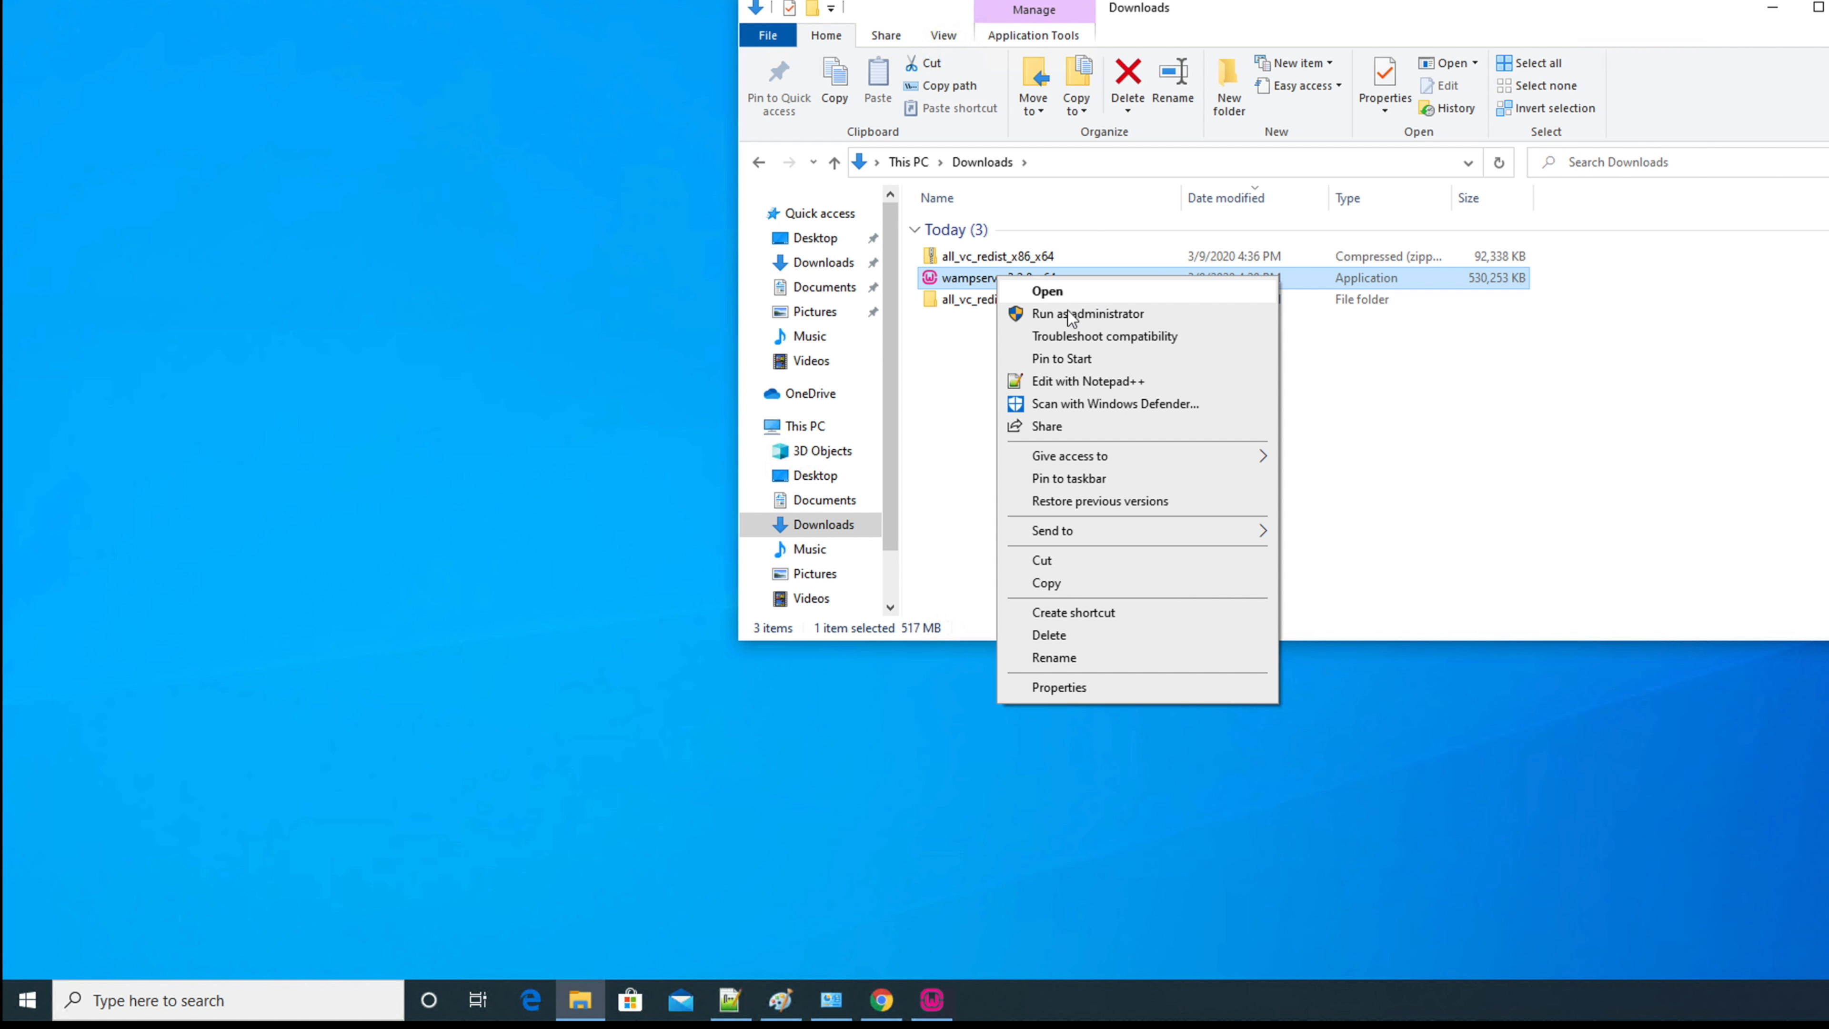
click(1138, 317)
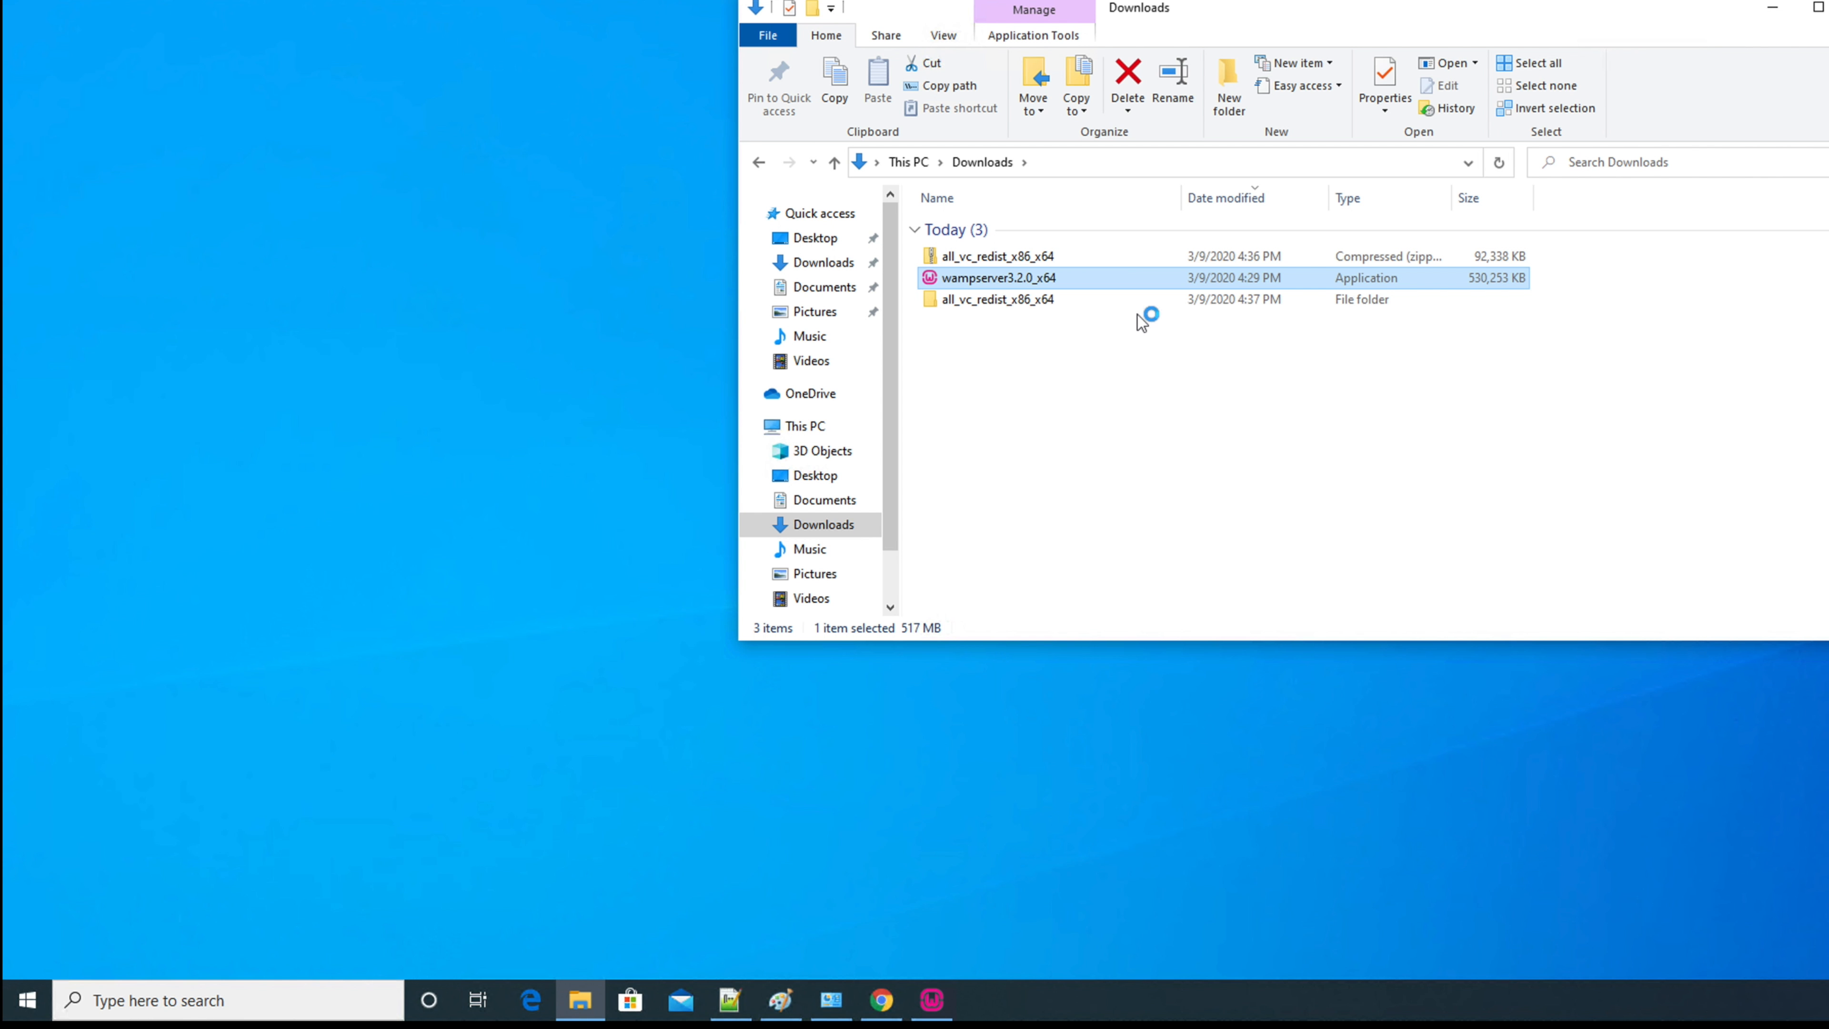
click(932, 1002)
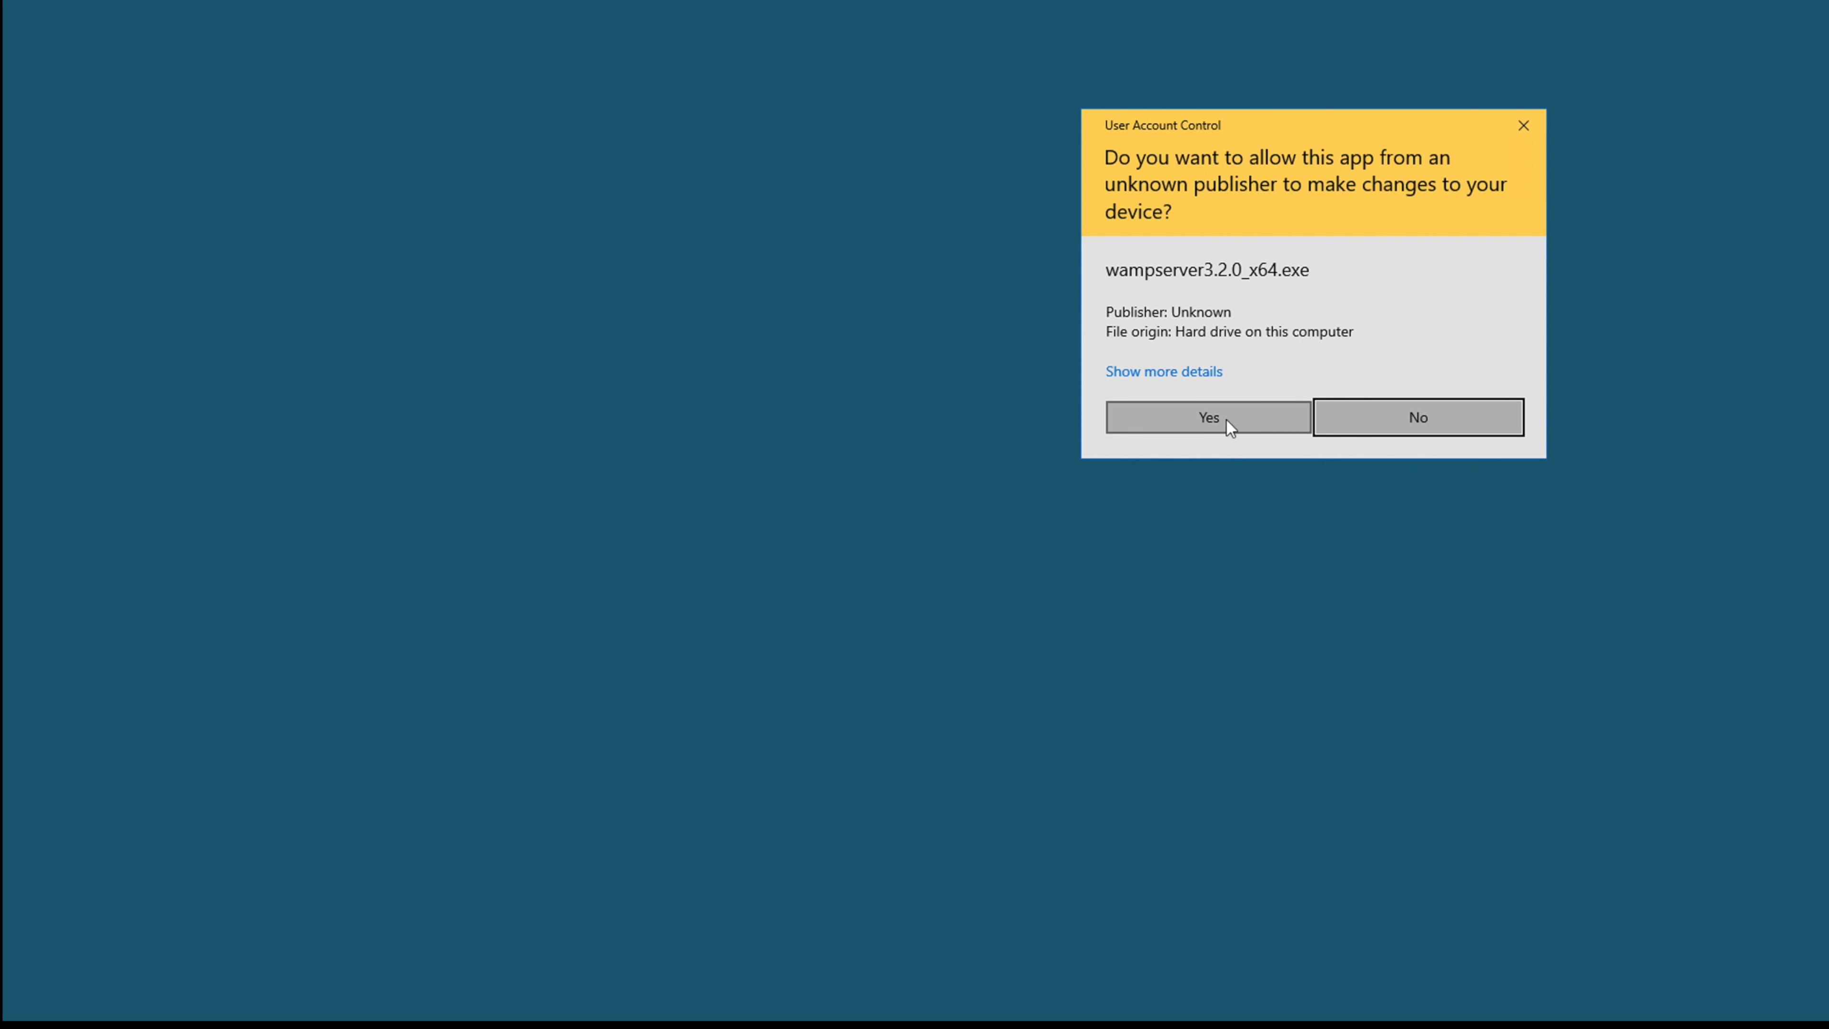
click(1210, 417)
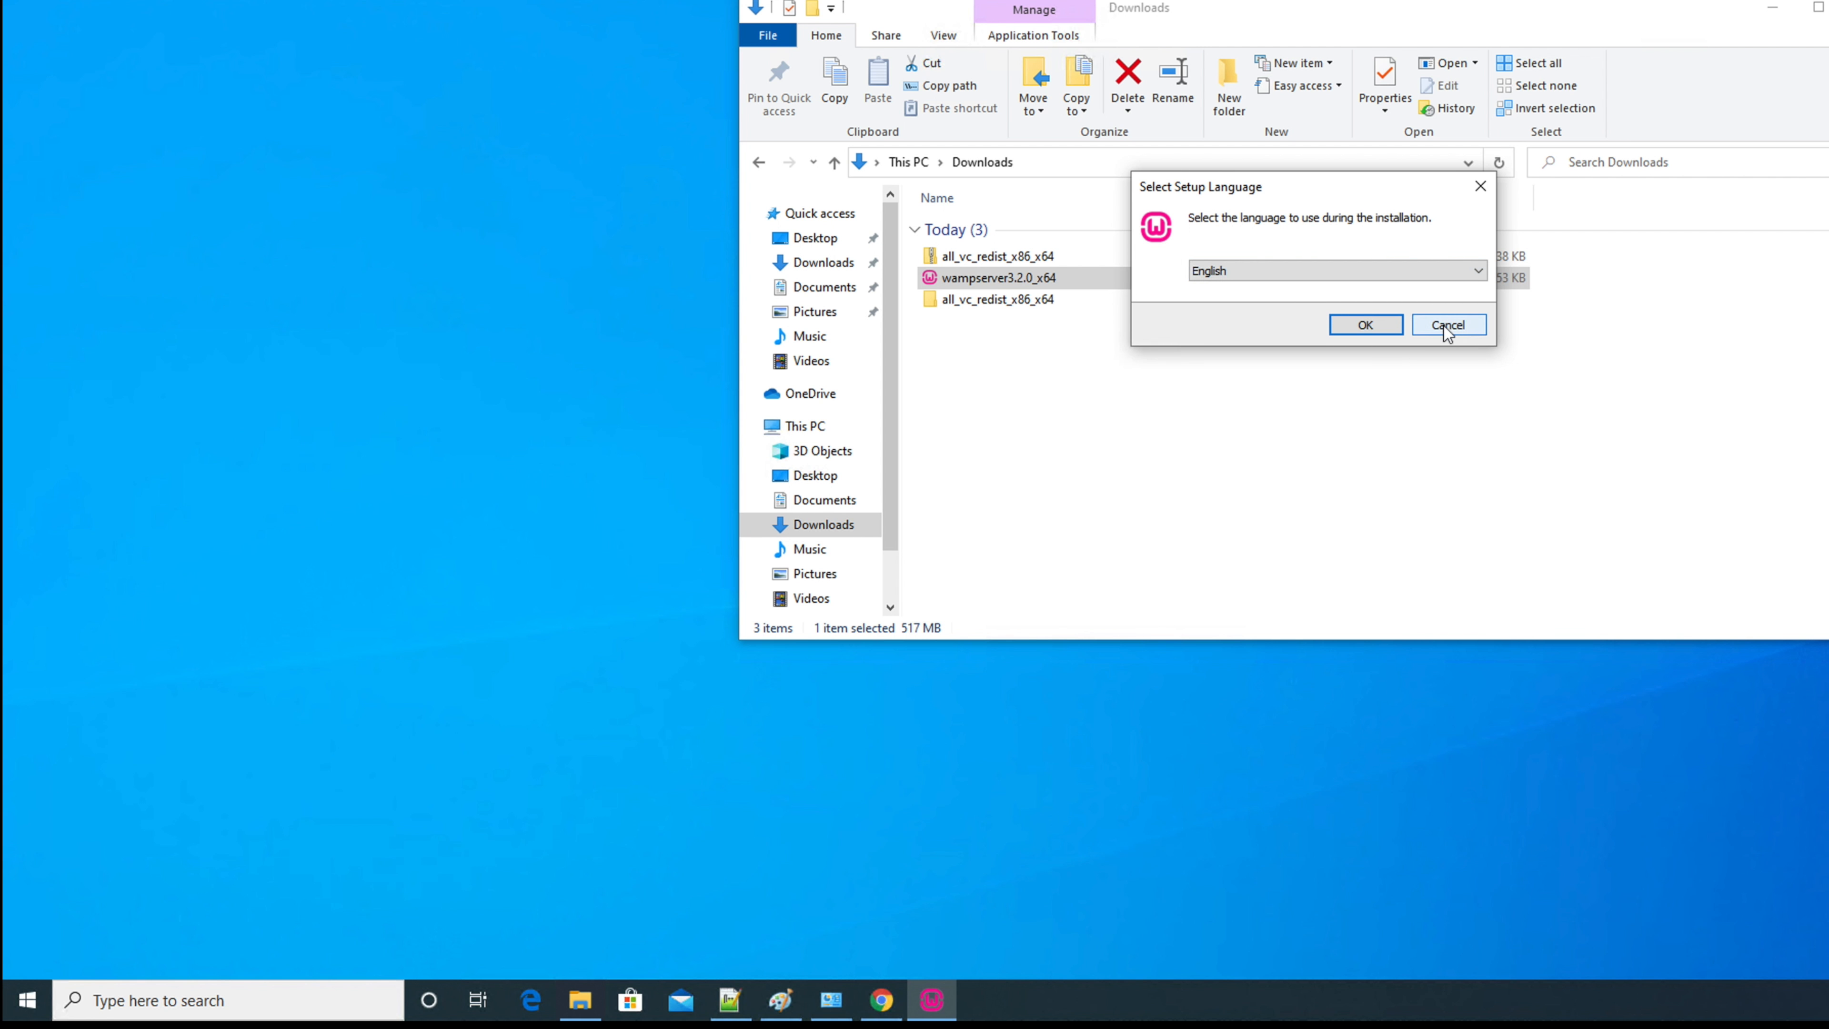
click(1362, 327)
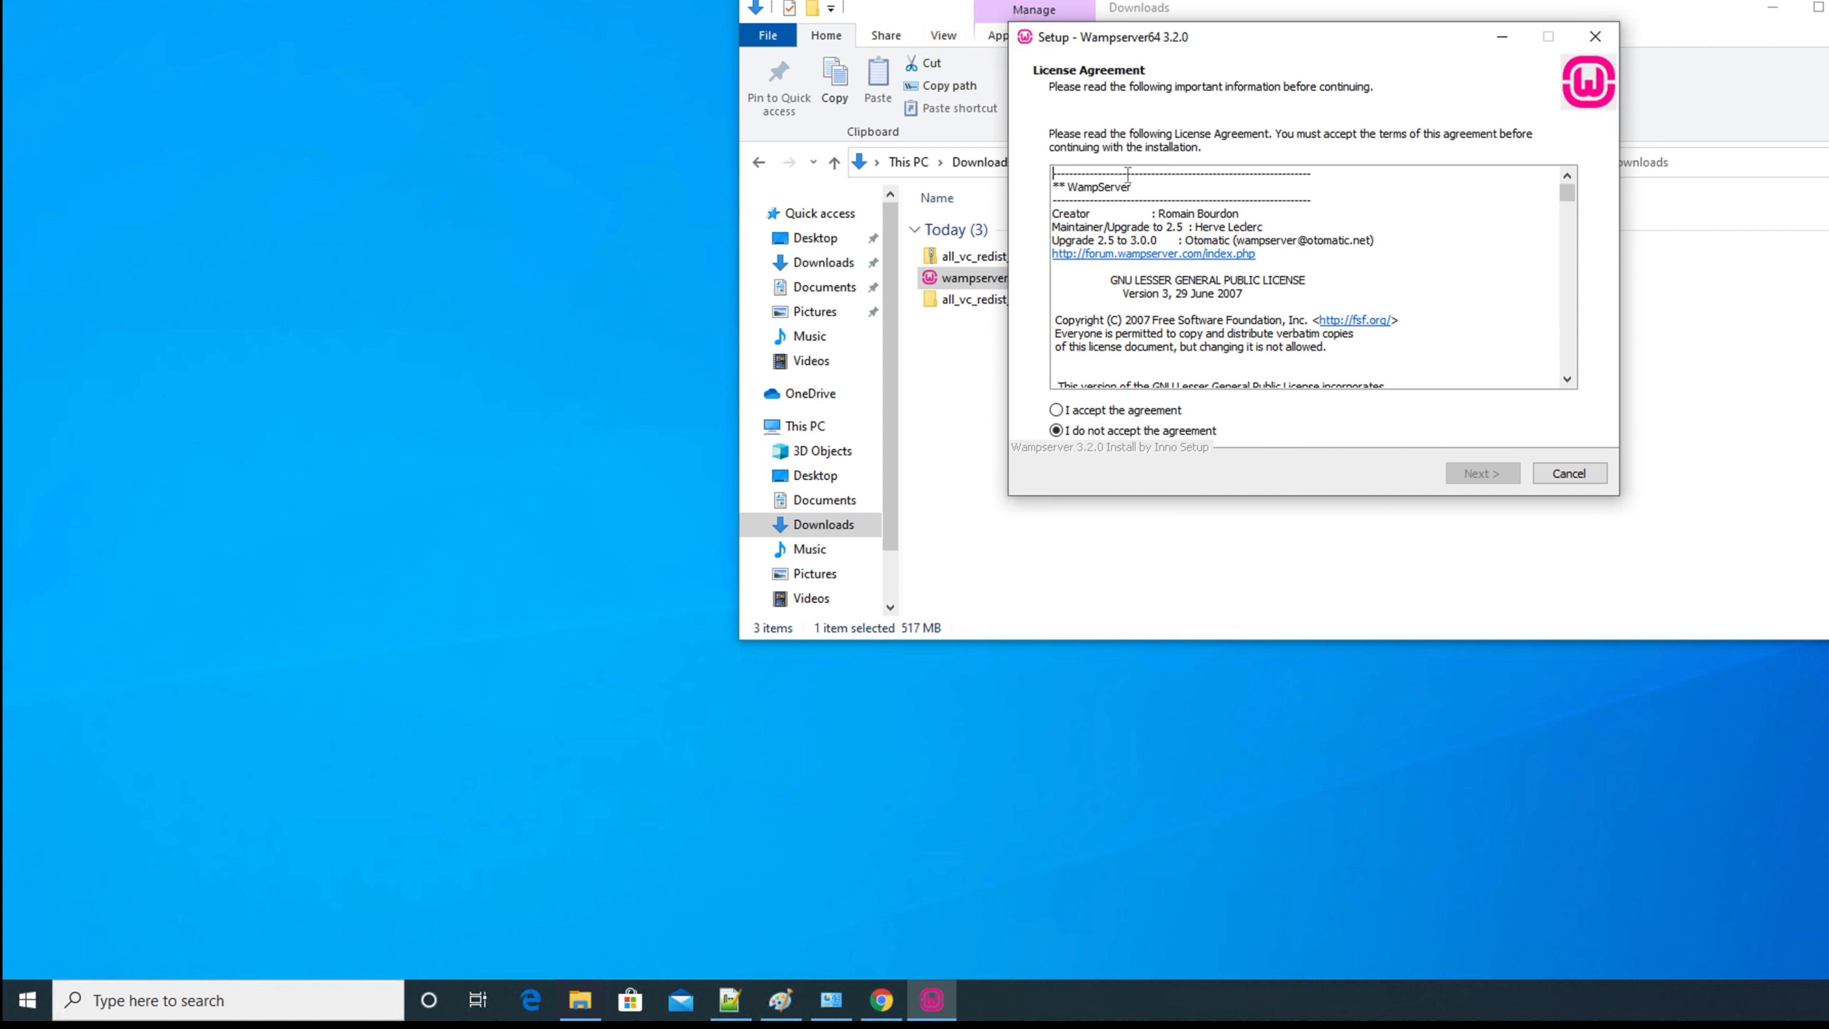
- Accept the WampServer license agreement and read through the installation information to its end before continuing
click(1092, 411)
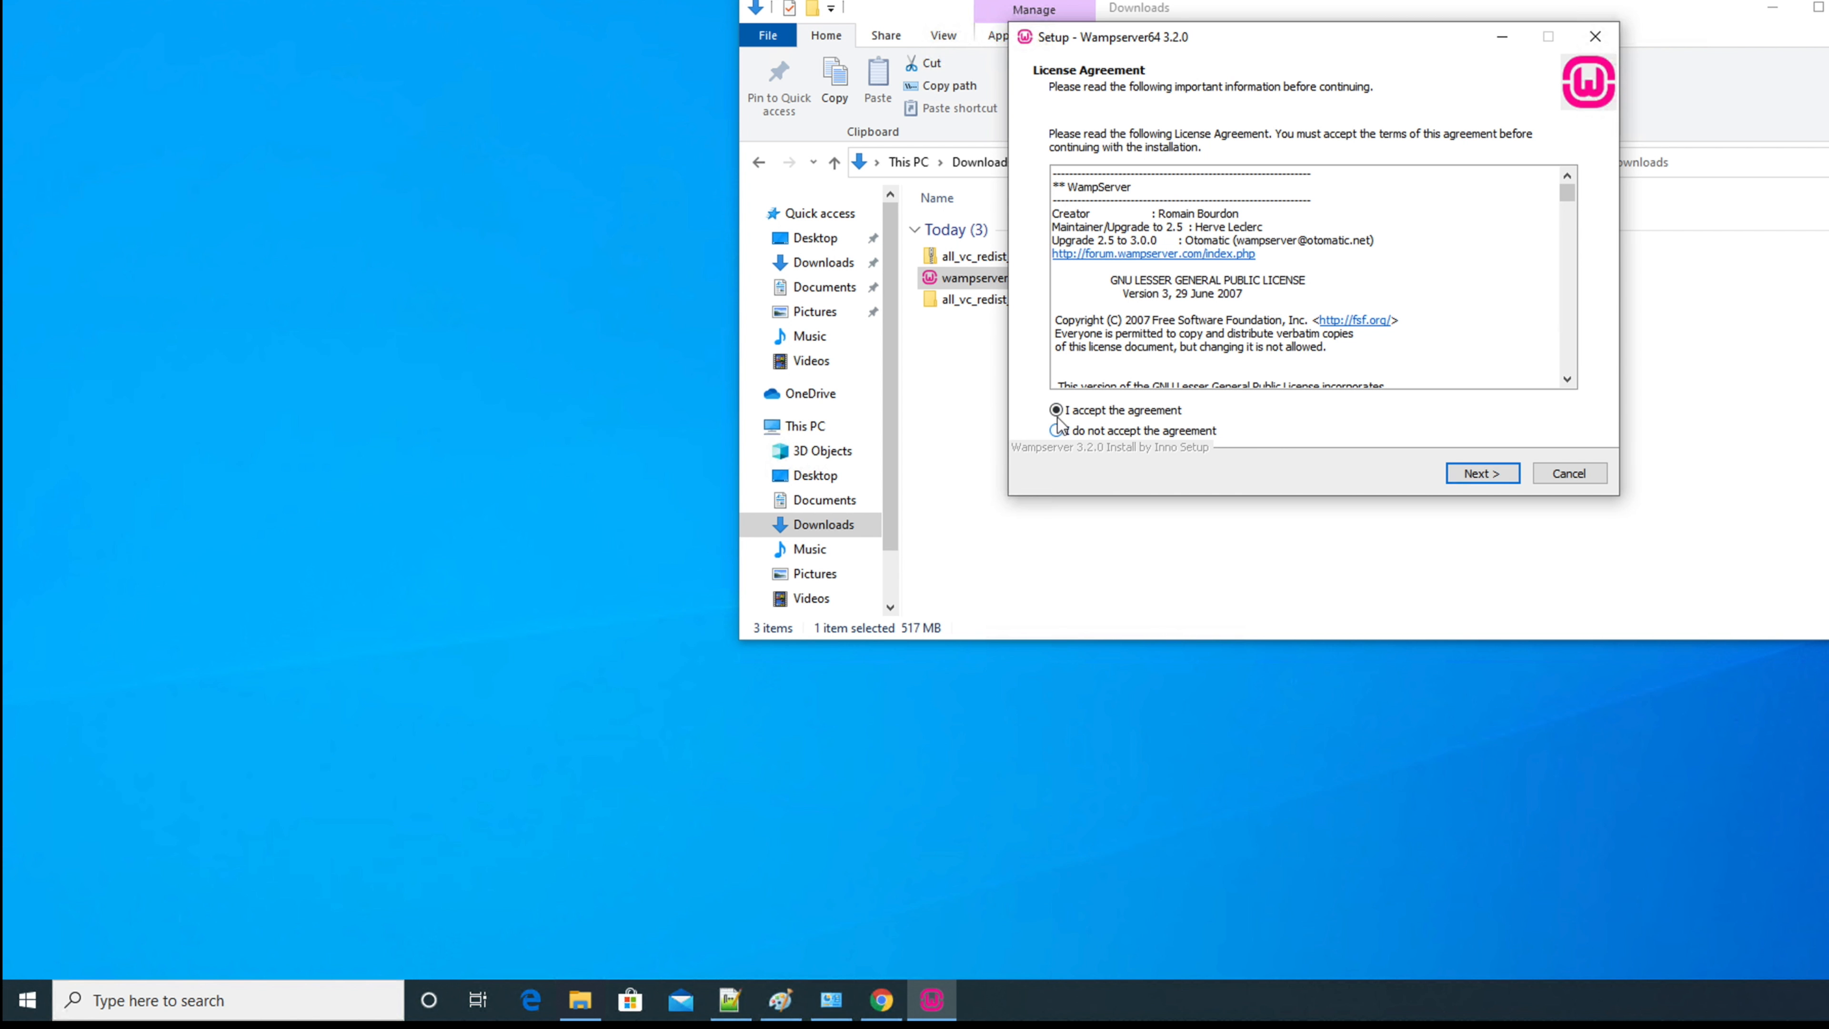
click(1489, 476)
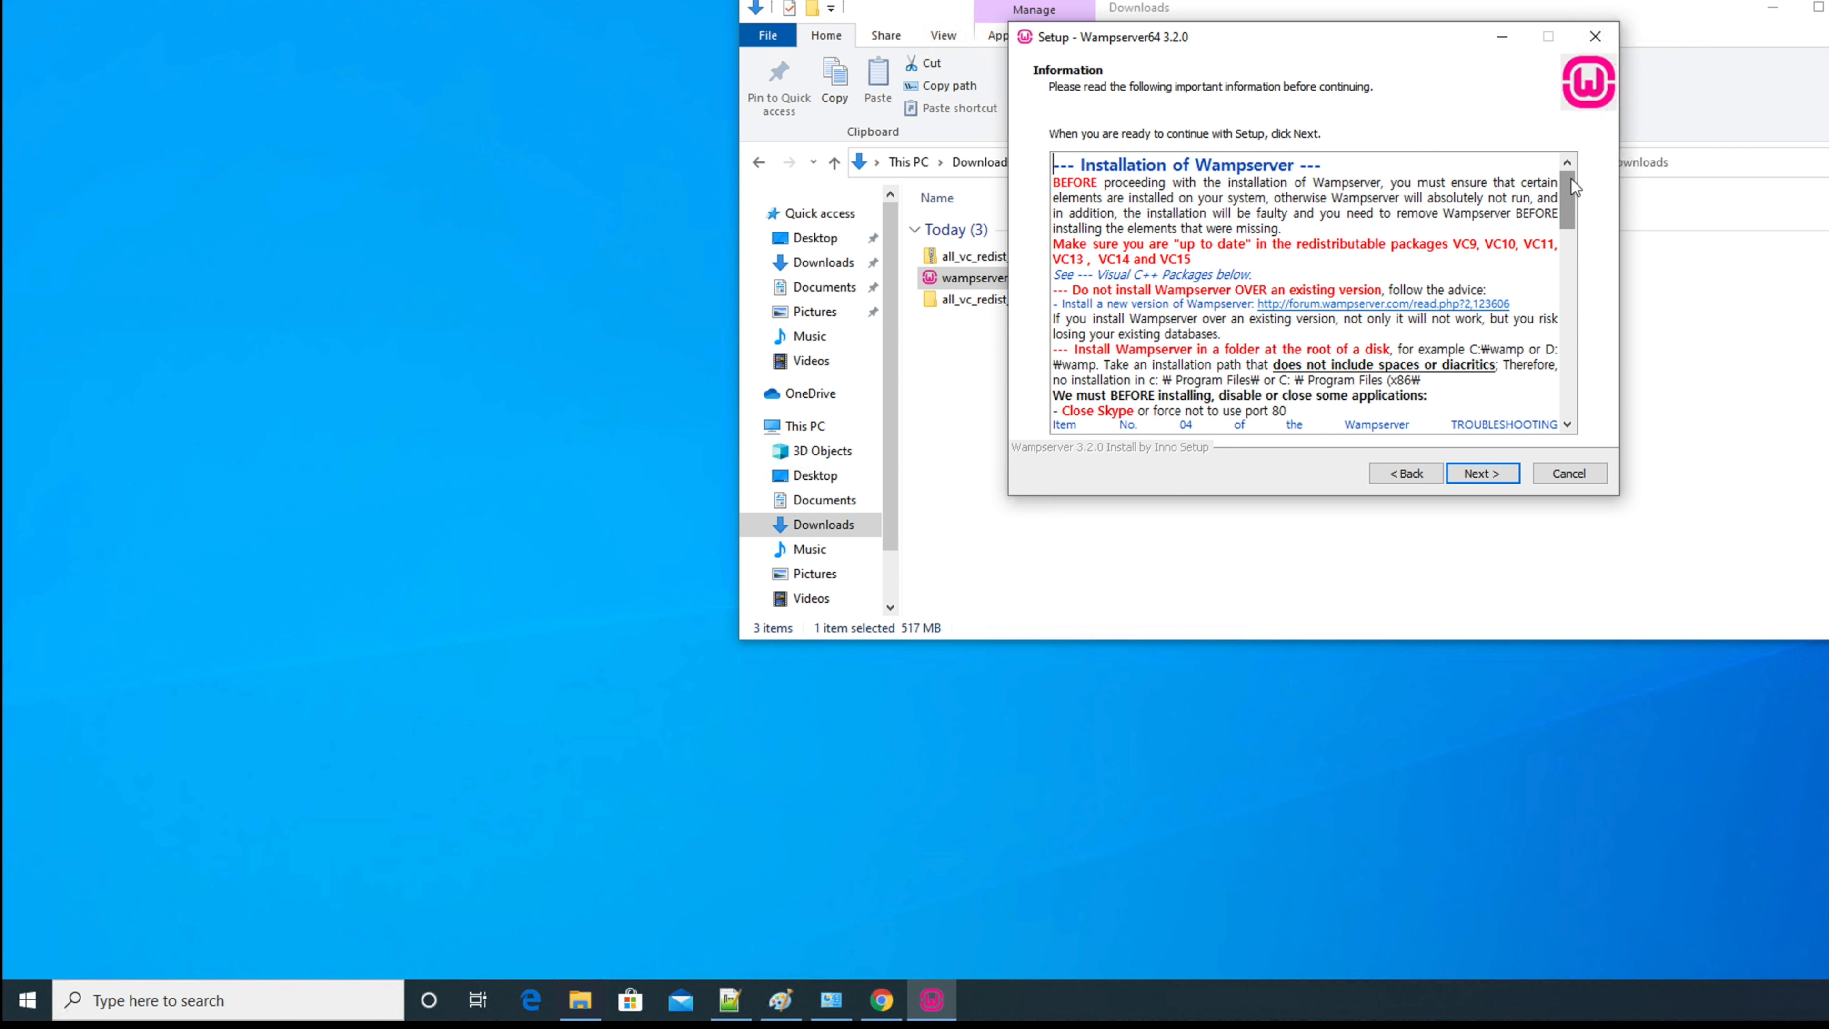
drag(1570, 179, 1557, 392)
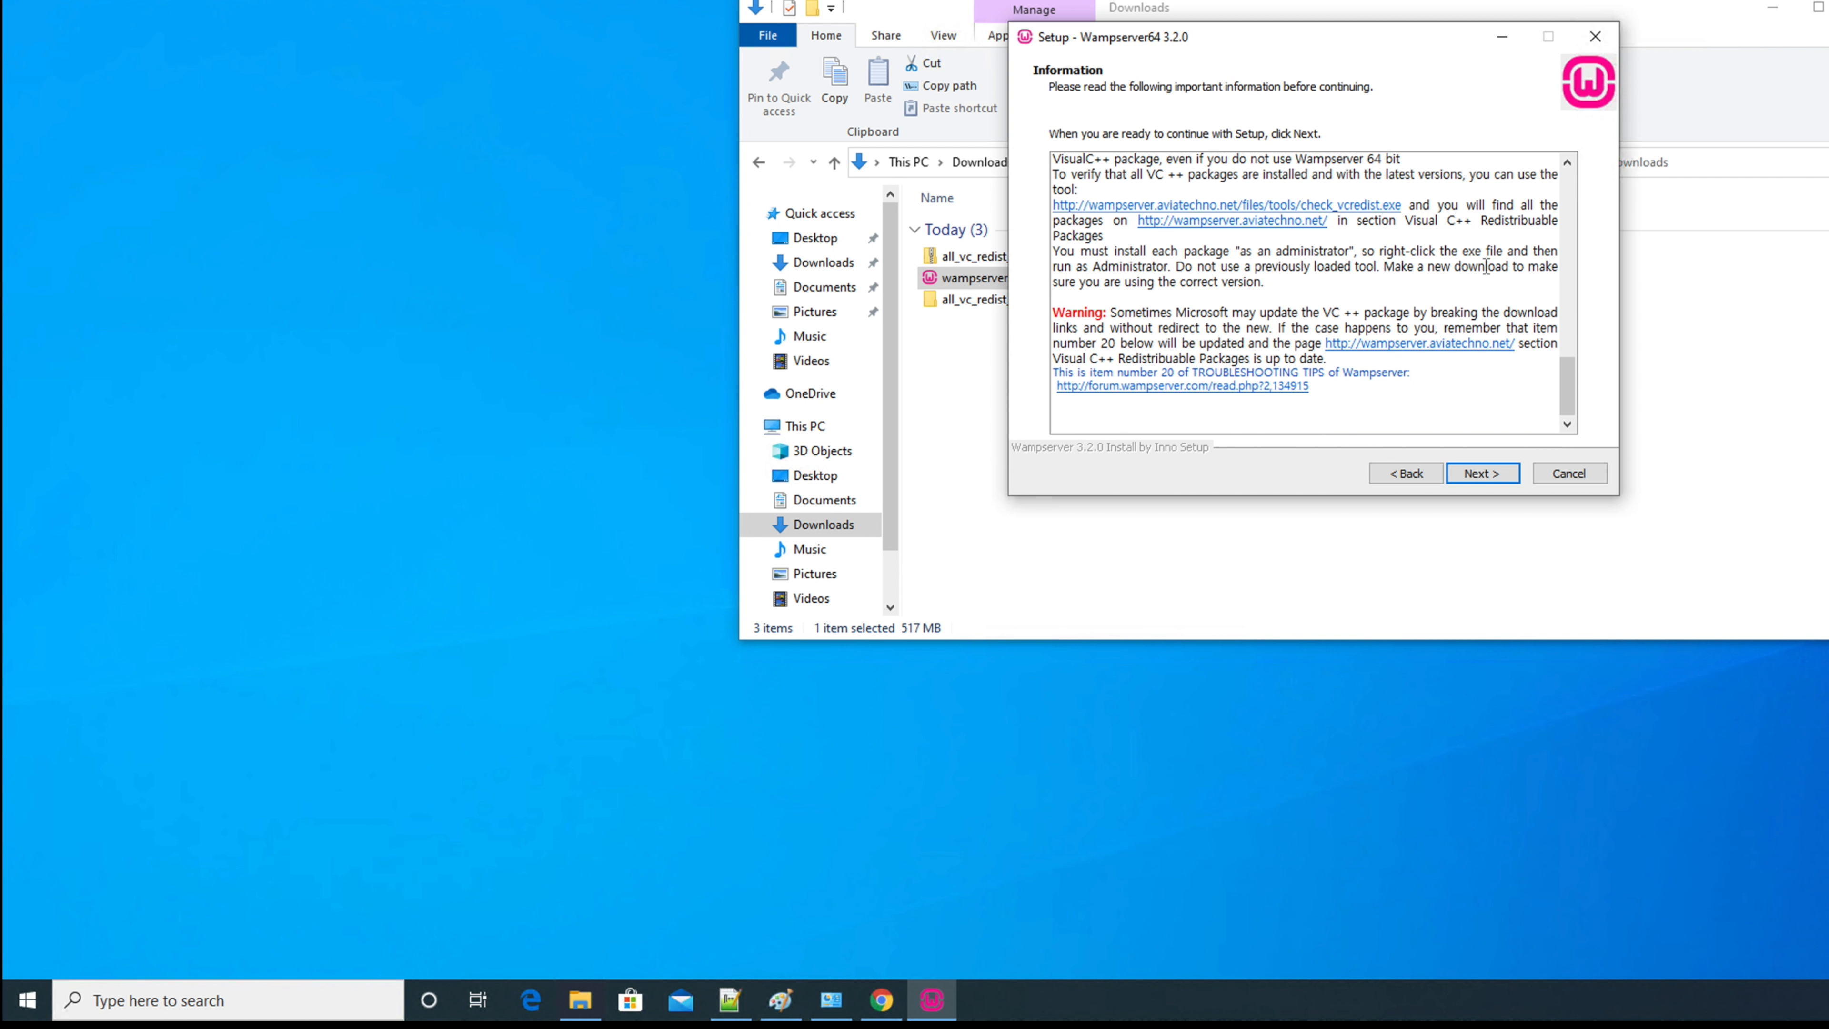
click(1491, 475)
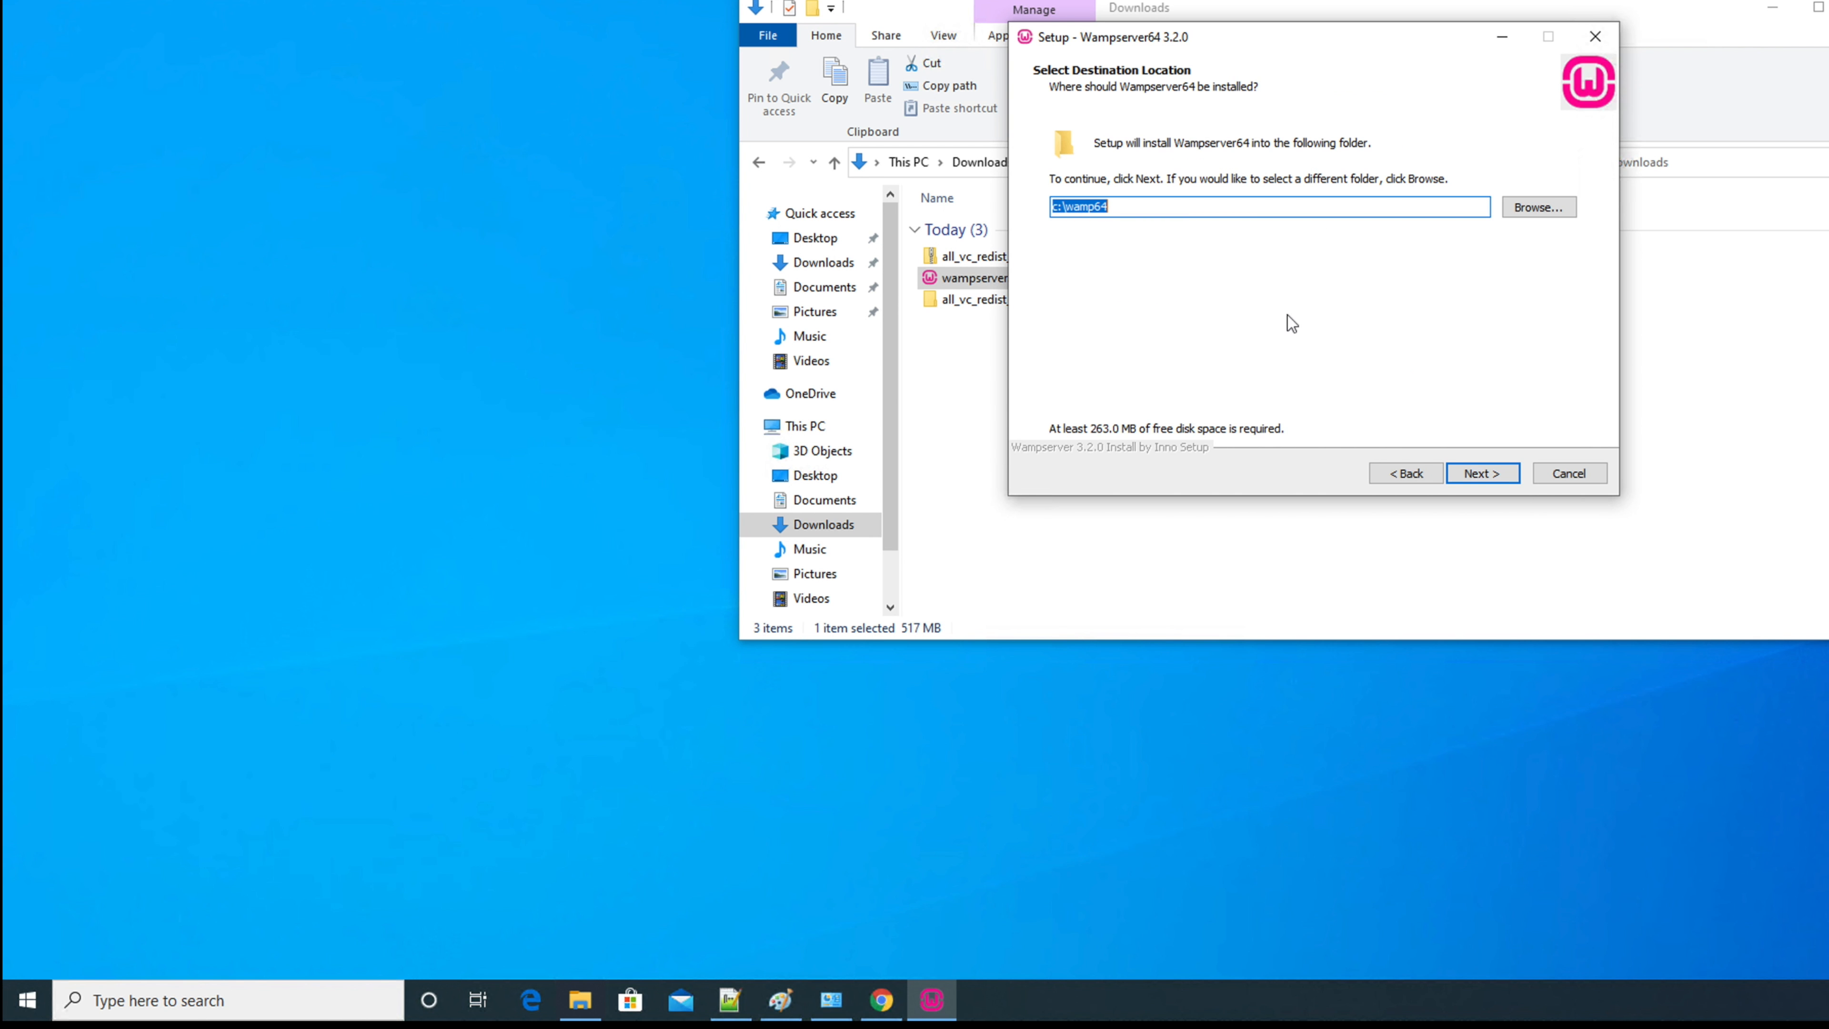
- Check the destination path and available folders, then keep c:\wamp64 as the installation location and continue
click(1492, 476)
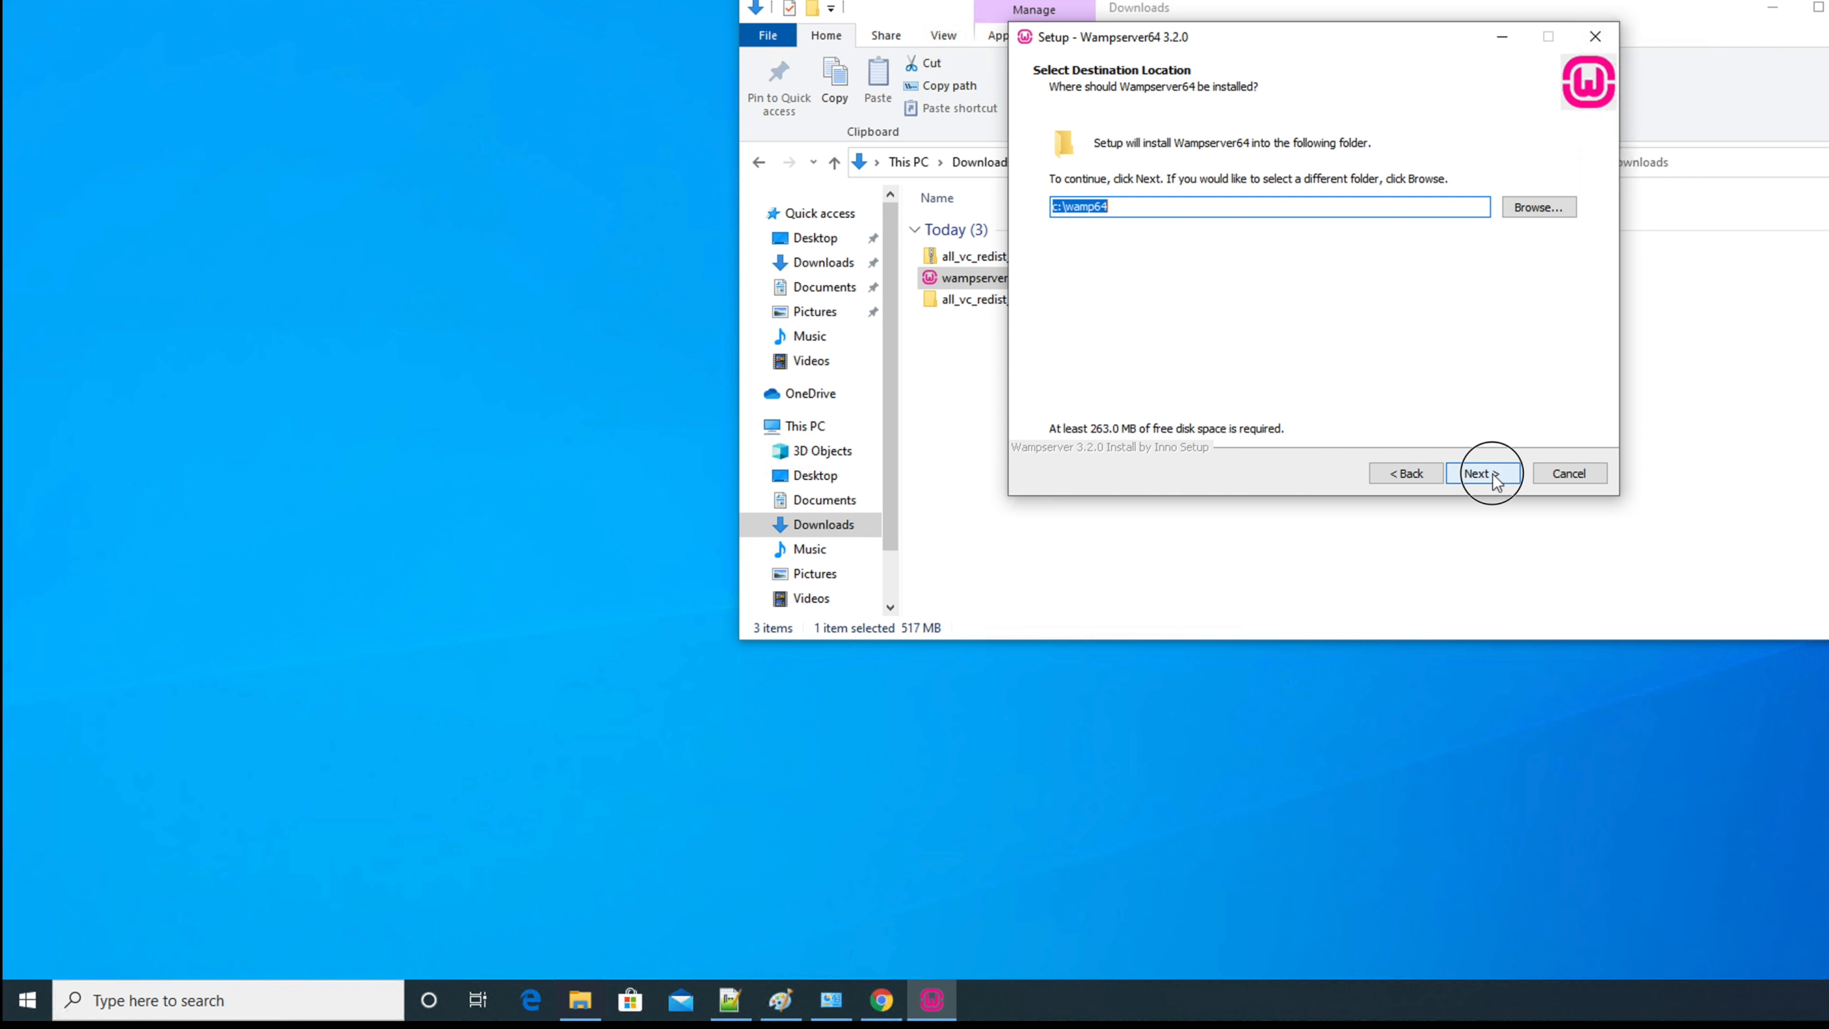
click(1414, 476)
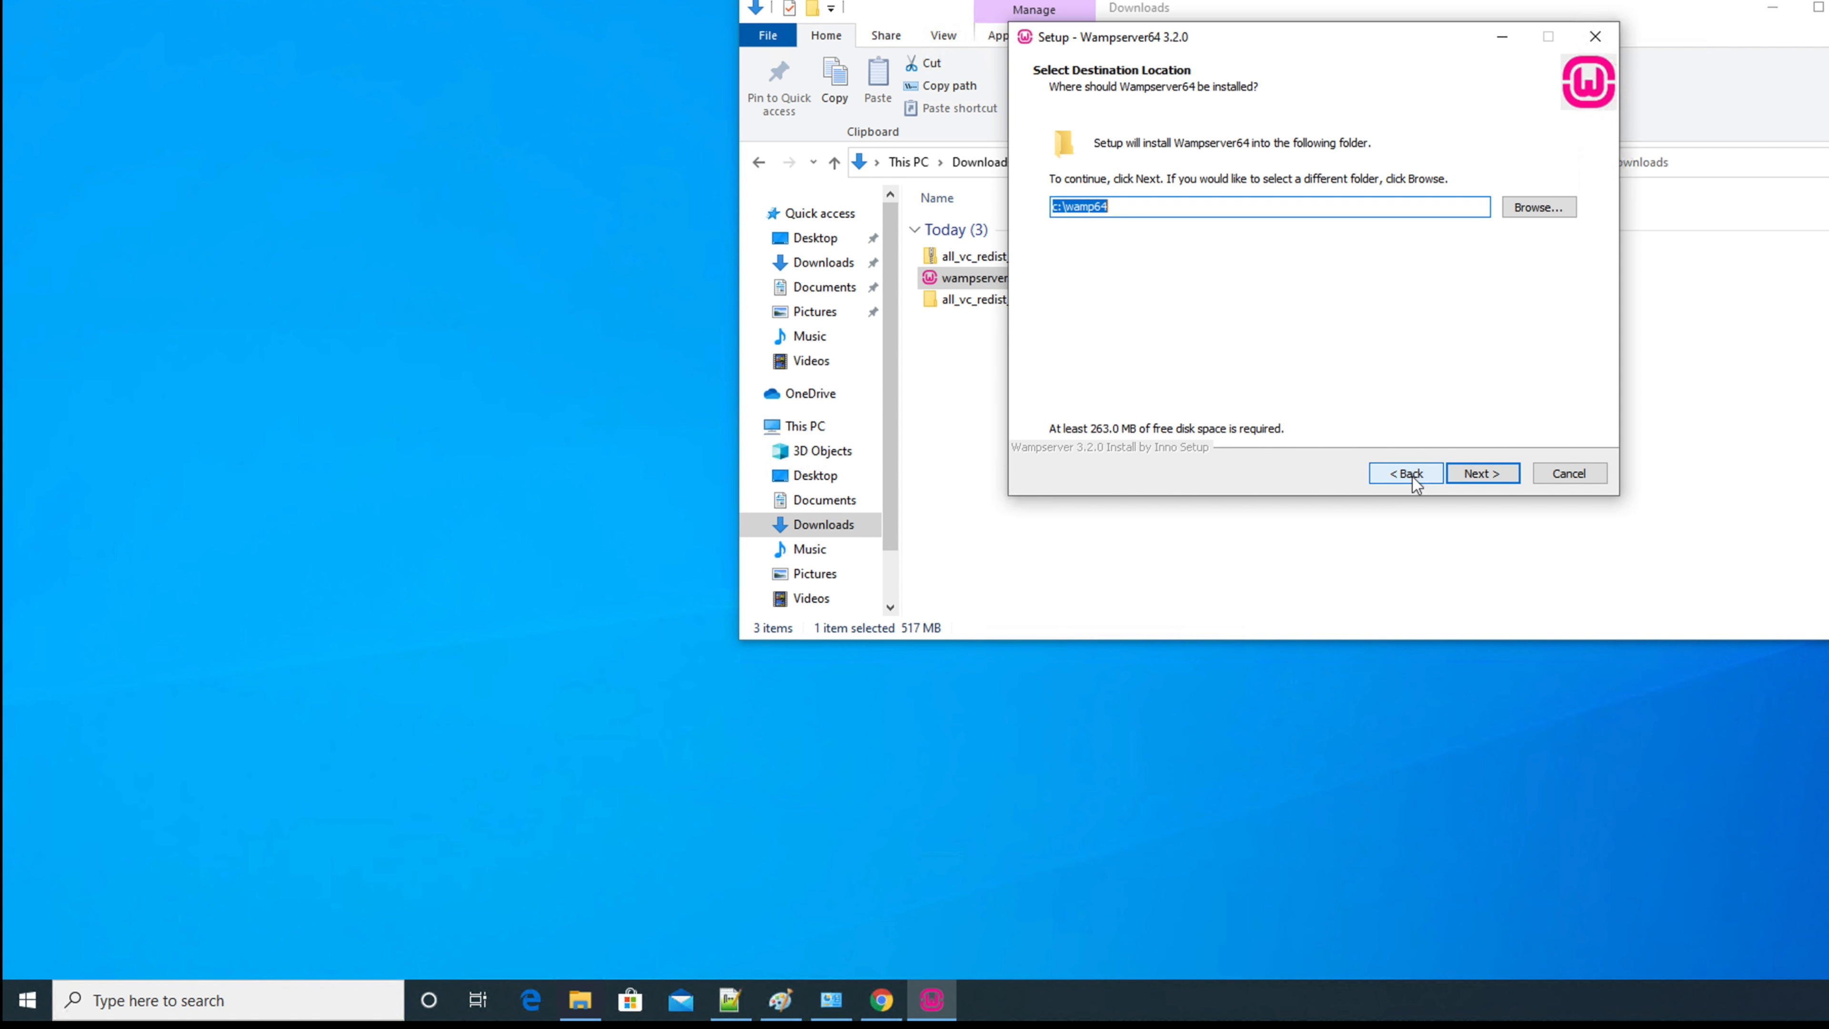
click(1135, 207)
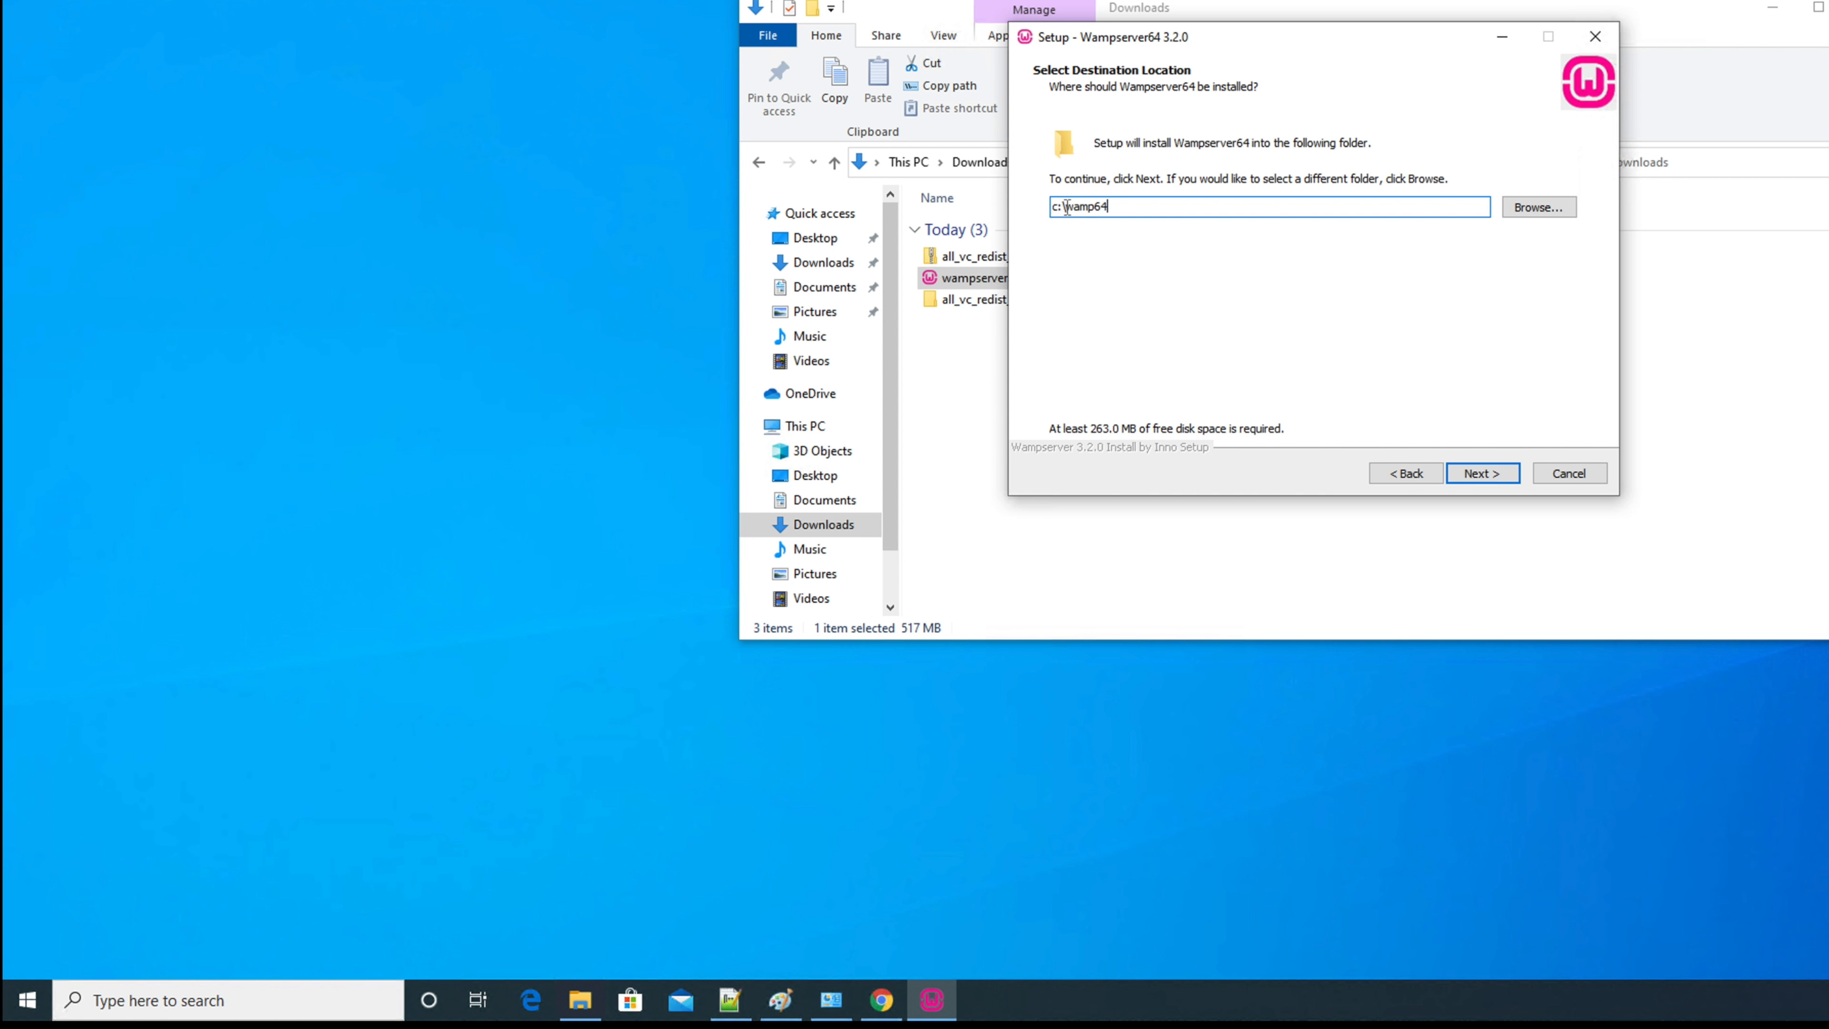
drag(1114, 208, 1068, 210)
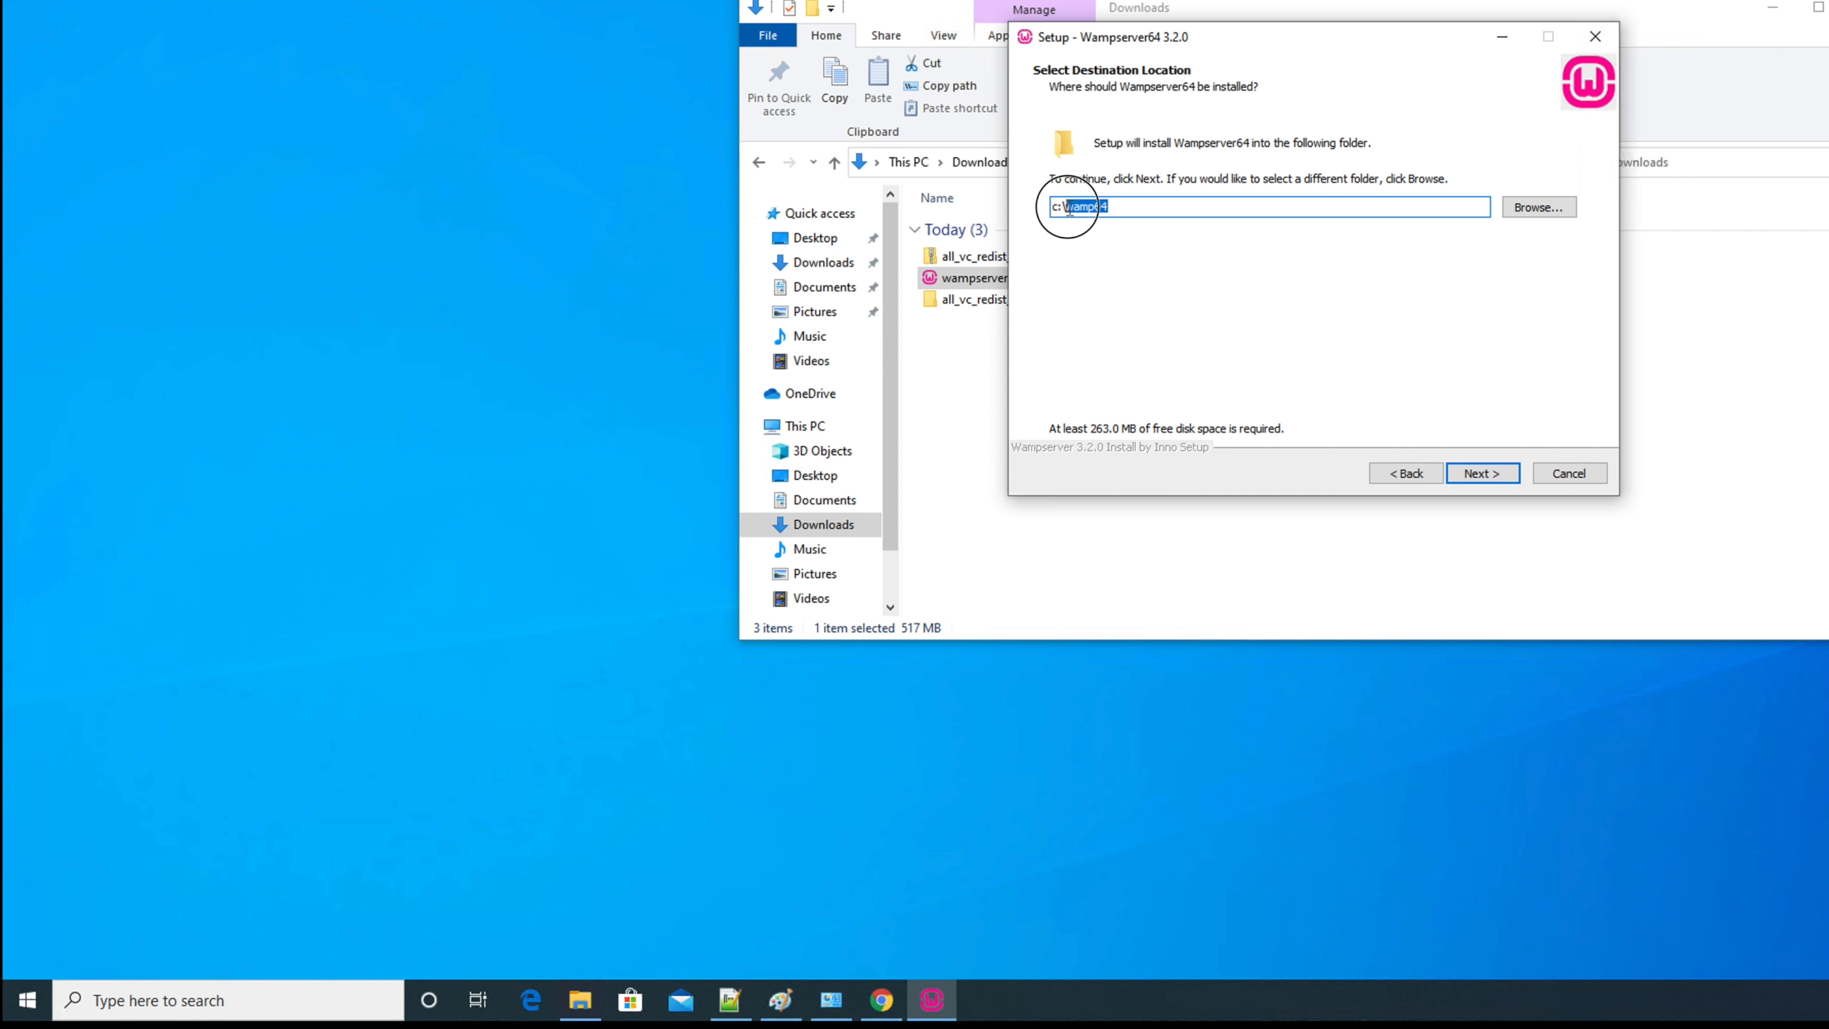
click(1121, 209)
click(1538, 209)
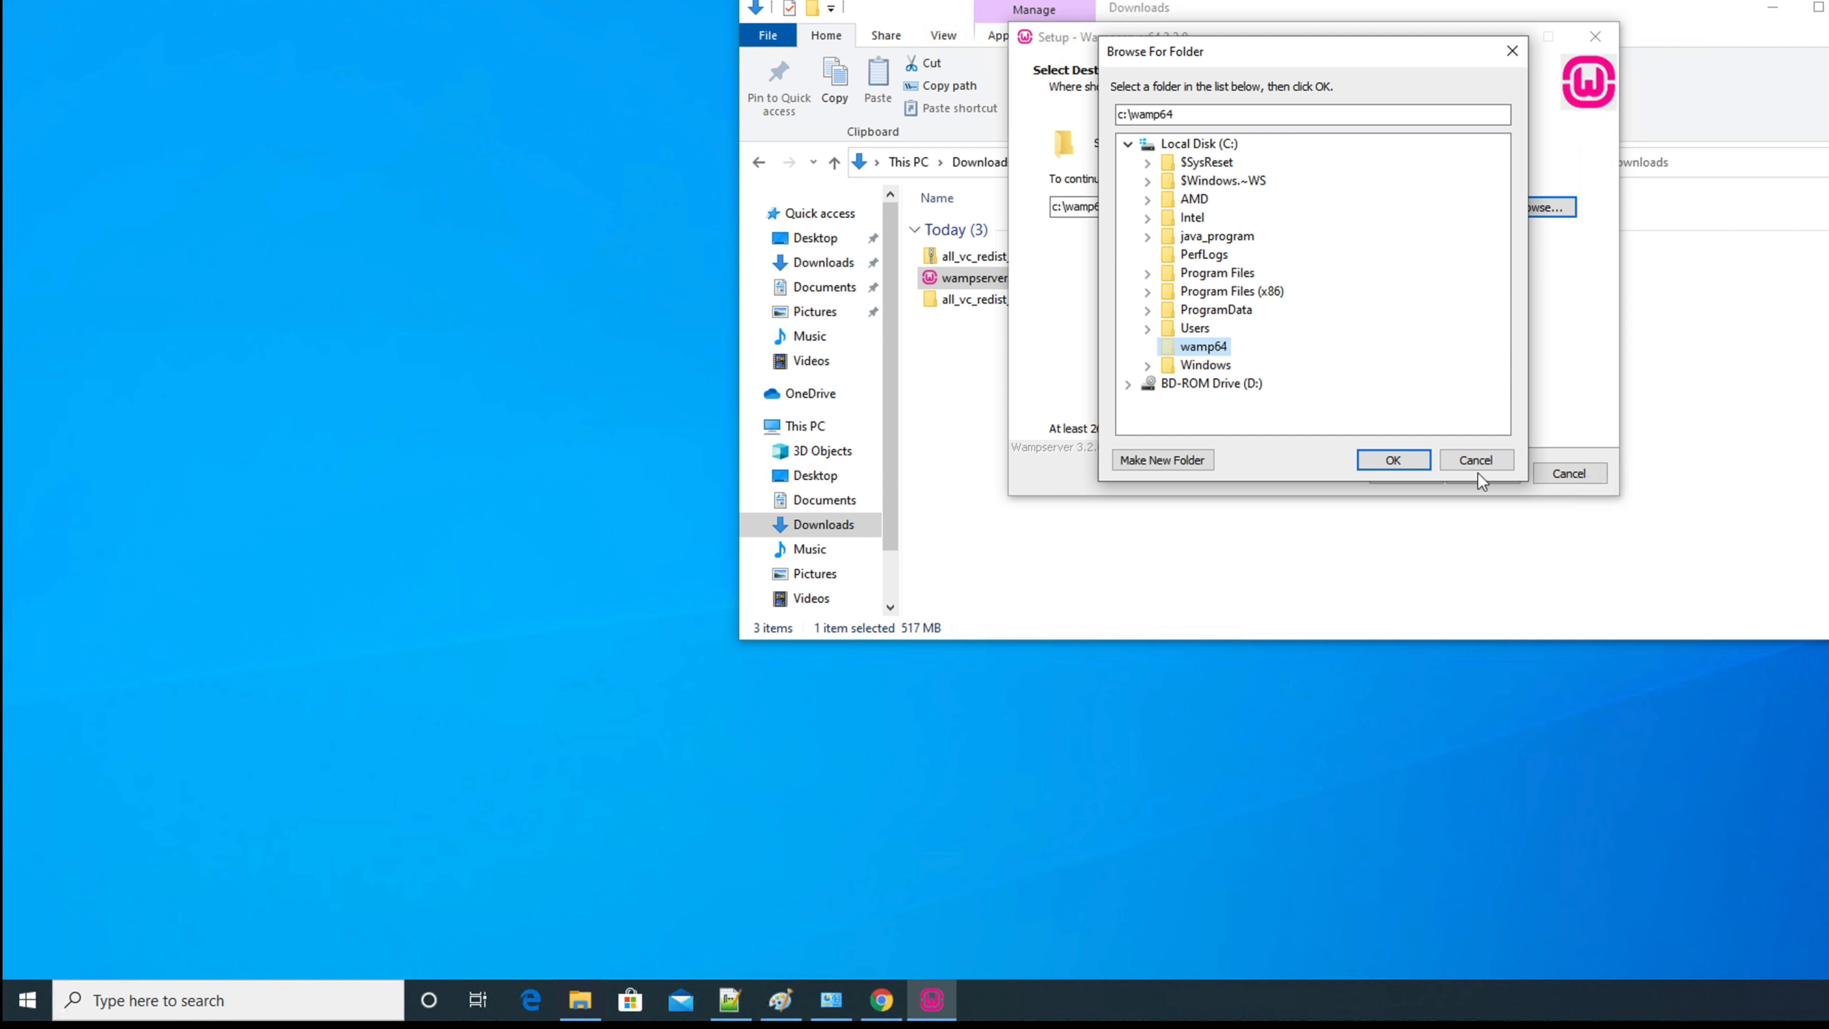
click(1476, 462)
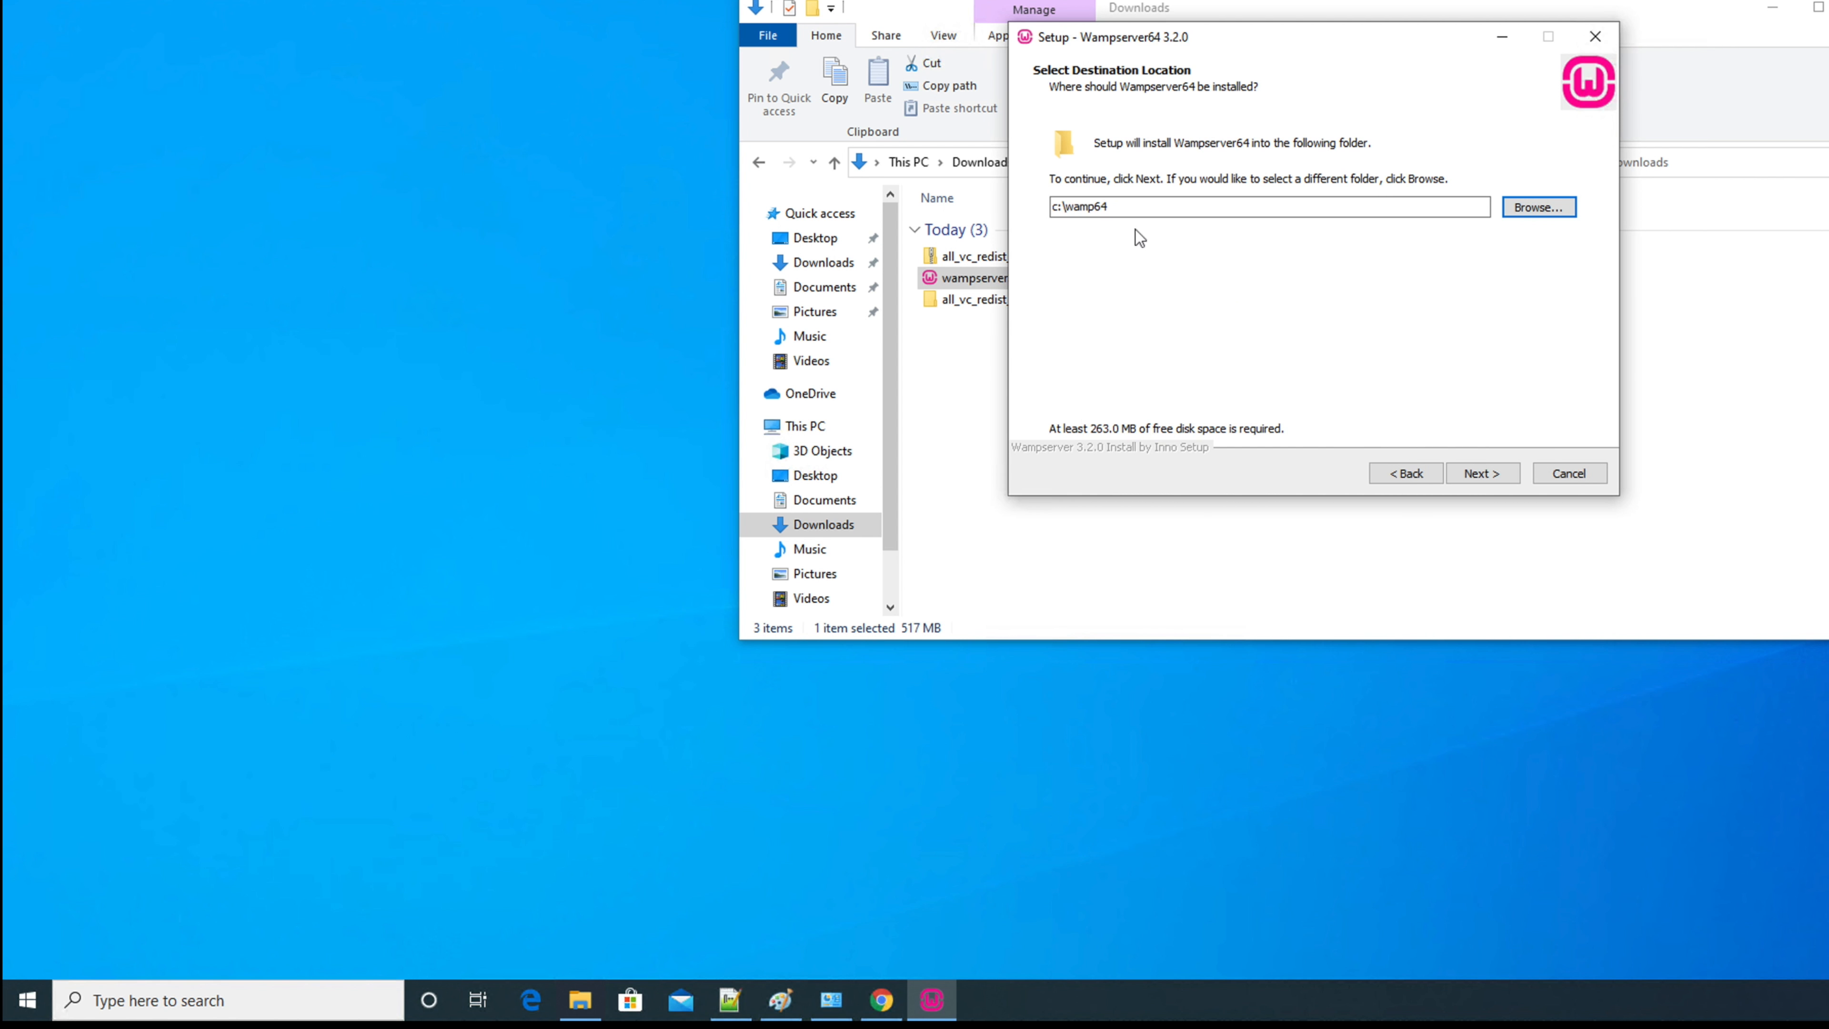
drag(1121, 209, 1074, 205)
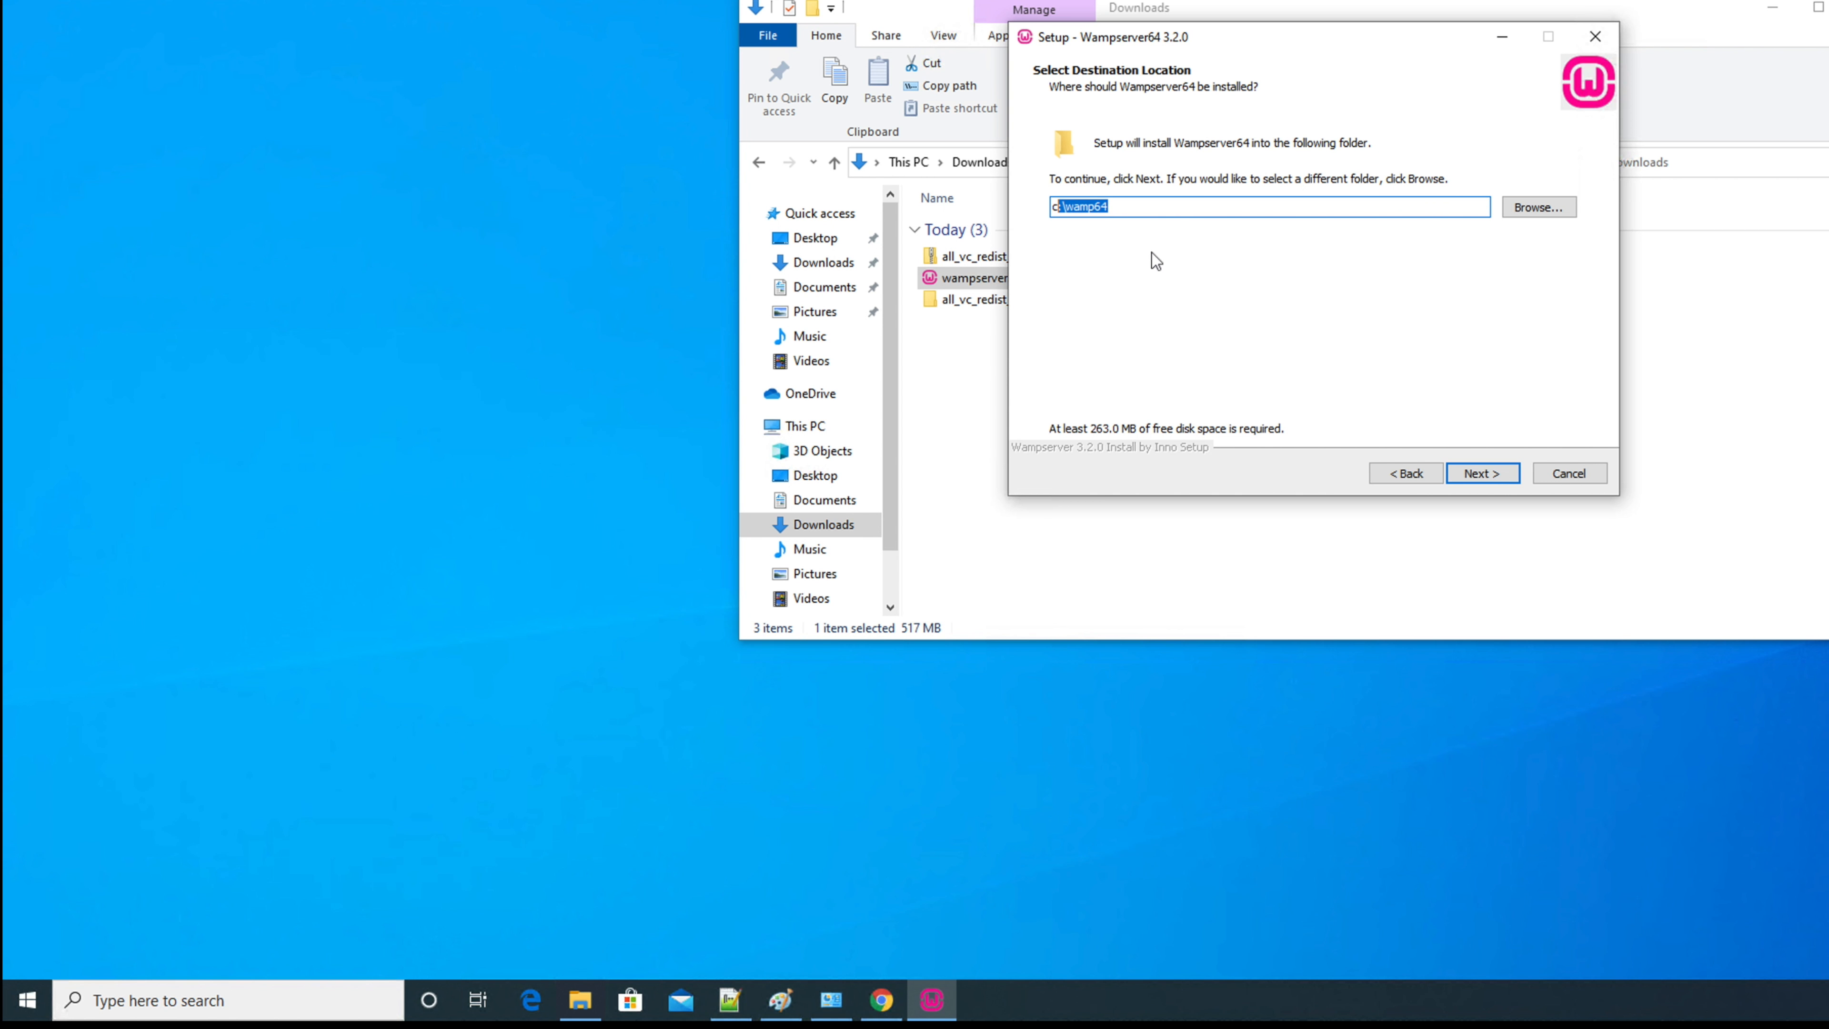
click(1062, 209)
drag(1061, 207, 1053, 207)
click(1125, 262)
click(1483, 474)
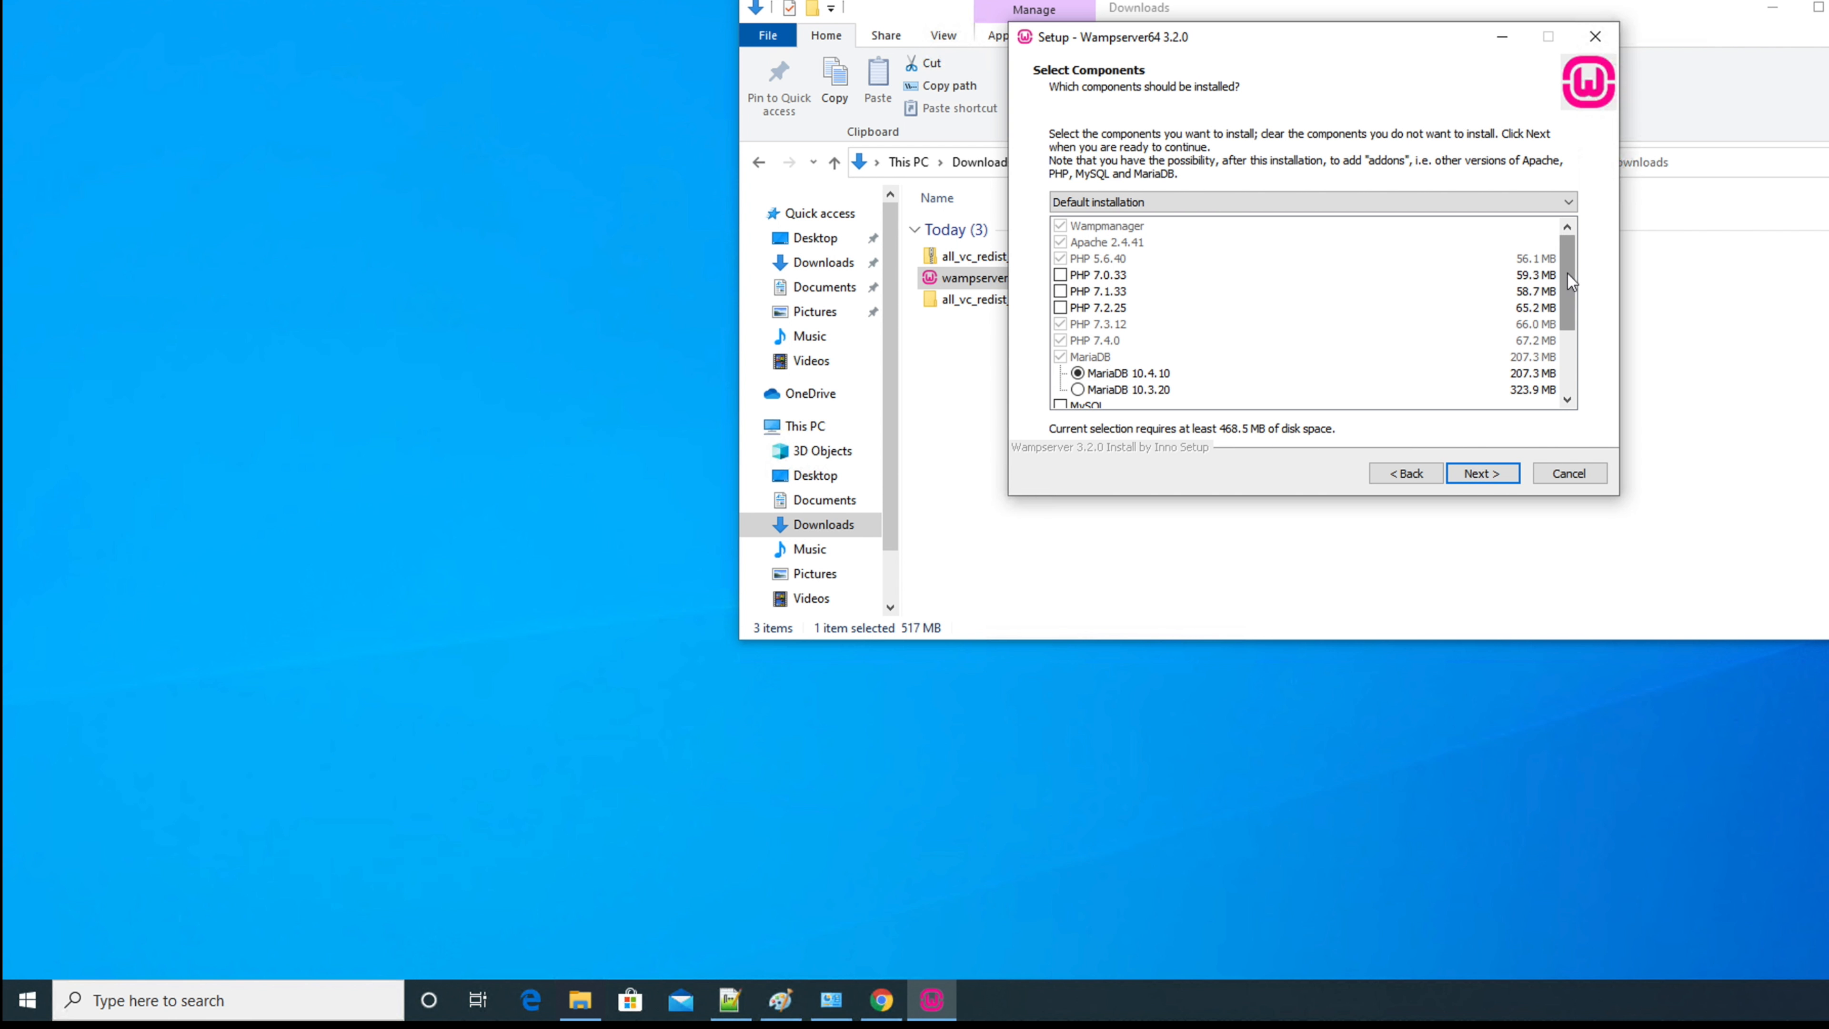
- Review the component list and installation types, keeping Default installation with MariaDB 10.4.10 for the setup
drag(1568, 277, 1567, 211)
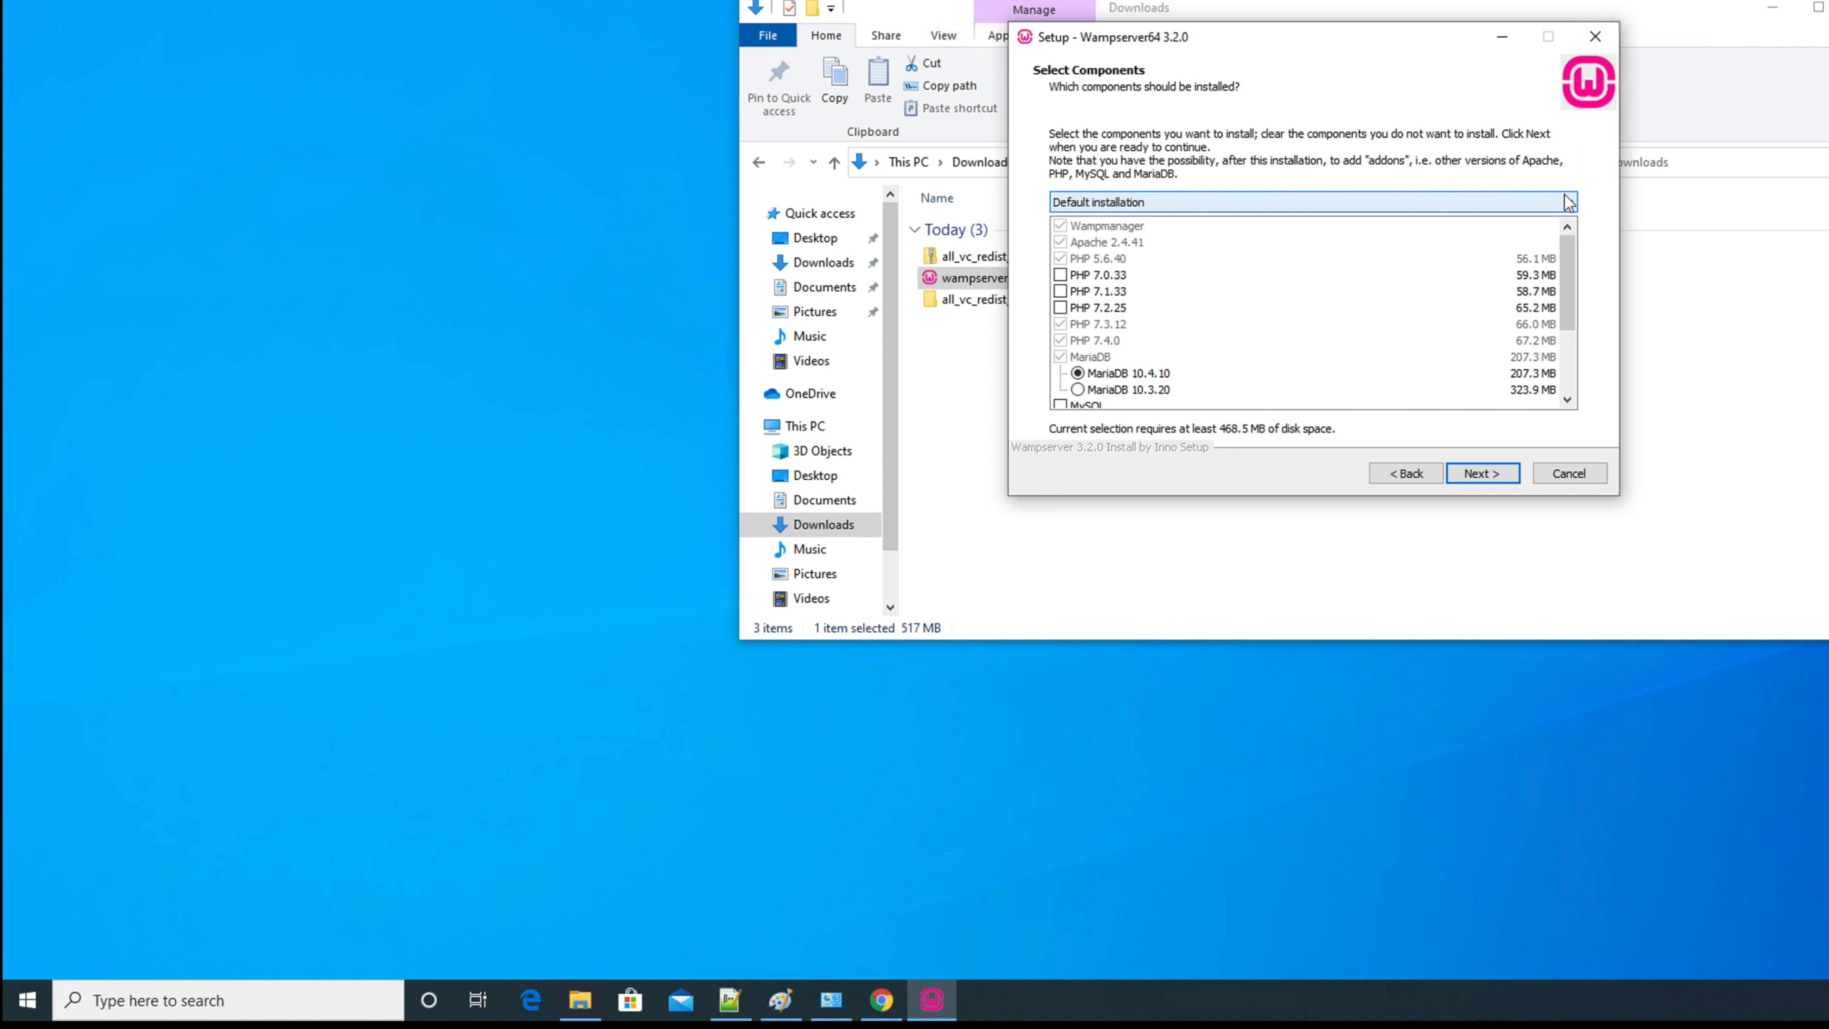
click(1493, 204)
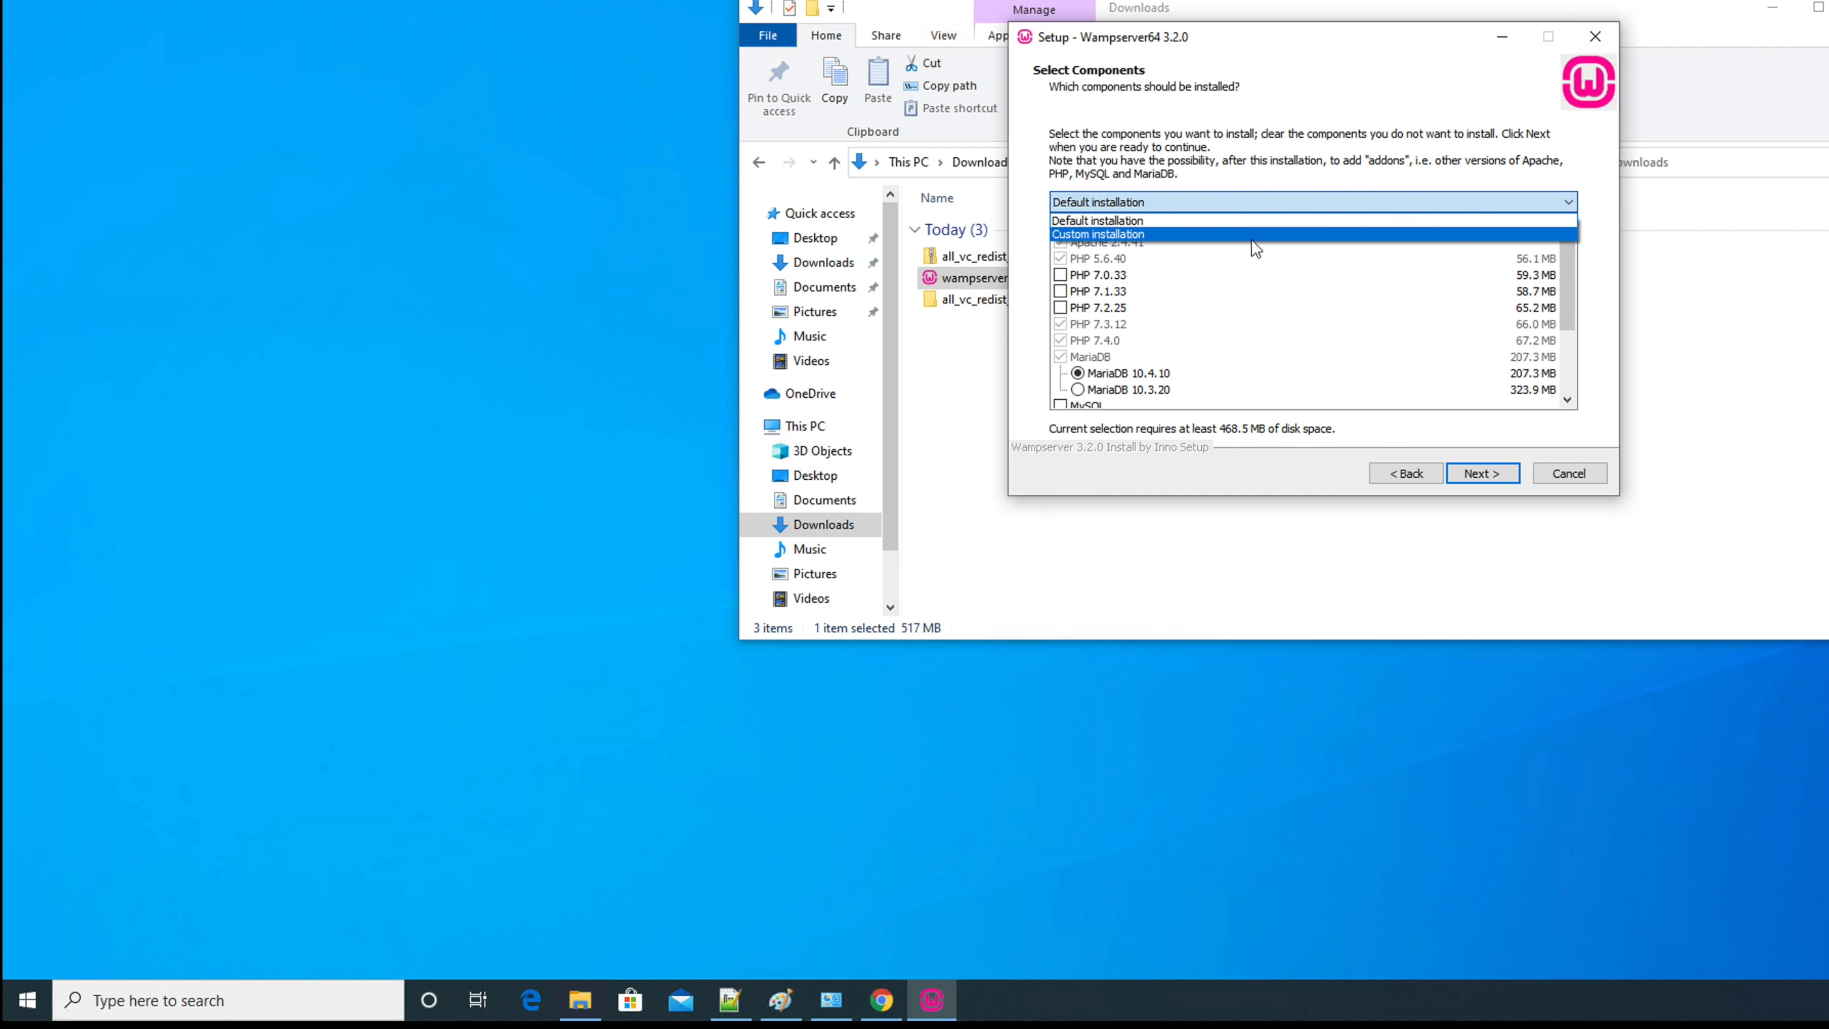
click(1213, 219)
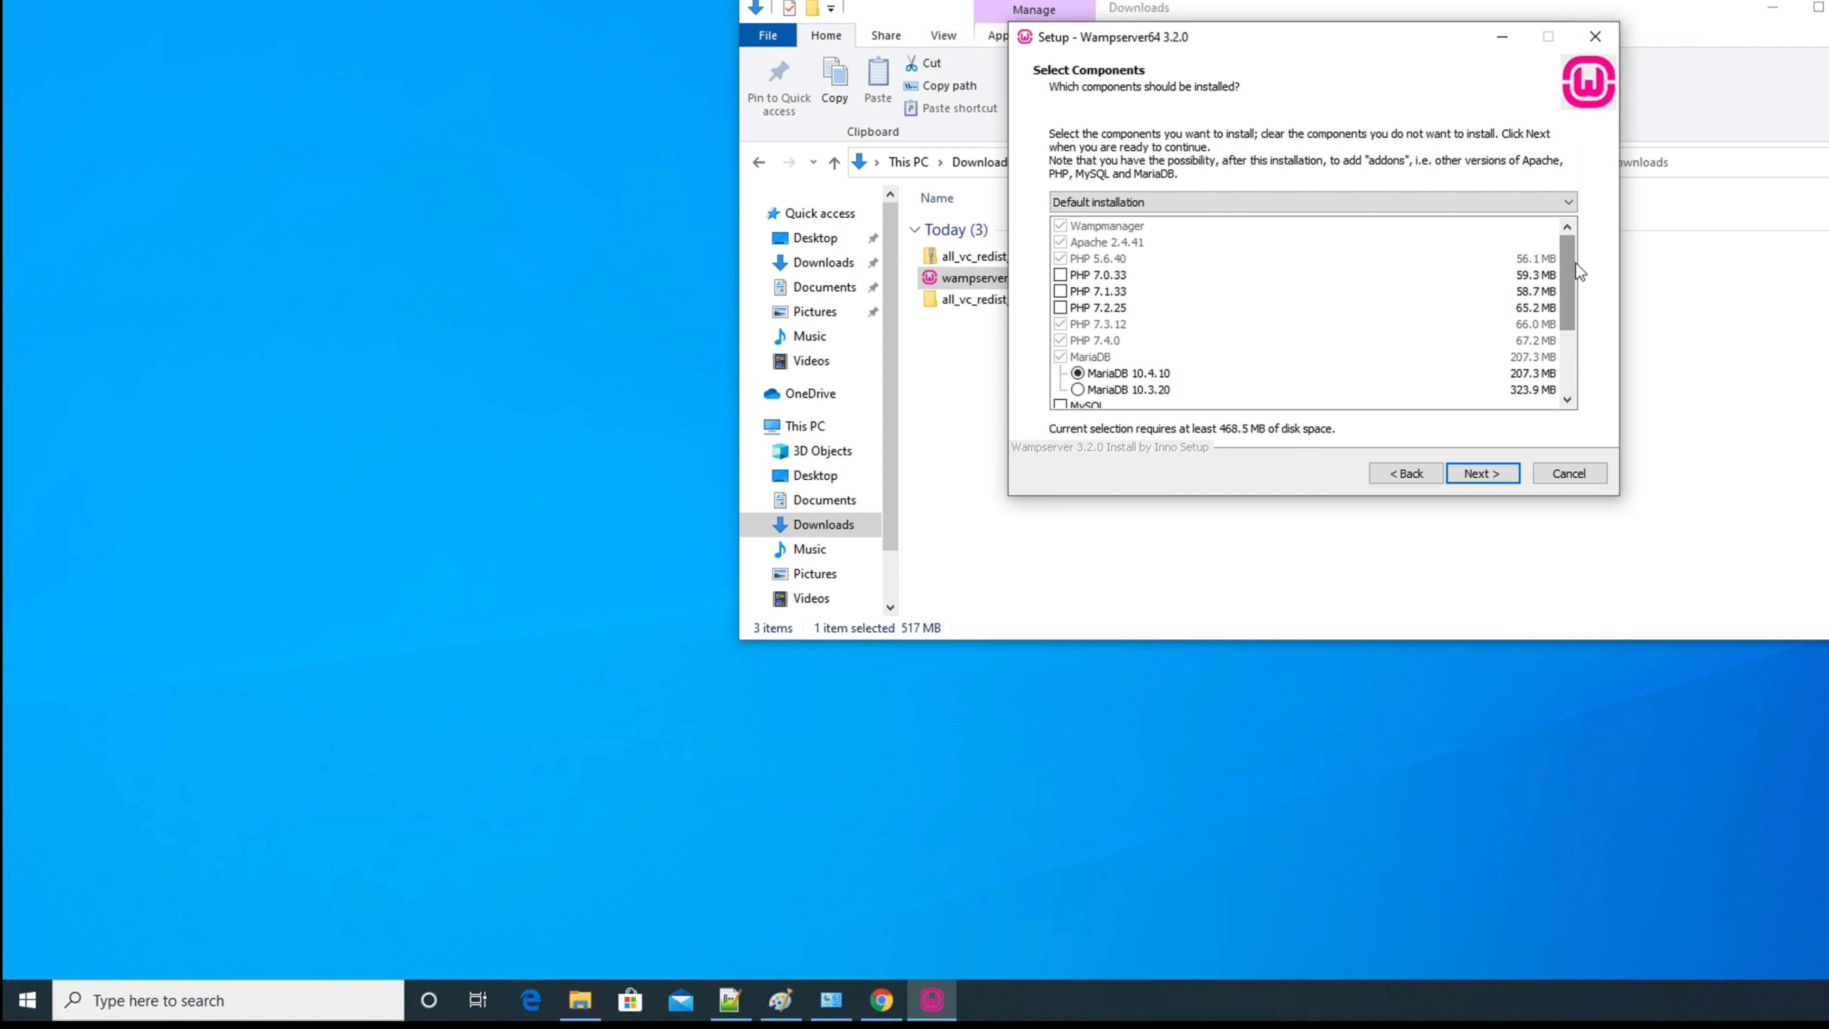
mouse_move(1573, 263)
mouse_down()
mouse_move(1567, 347)
mouse_move(1565, 245)
mouse_up()
mouse_move(1572, 302)
mouse_down()
mouse_move(1573, 335)
mouse_move(1575, 281)
mouse_up()
click(1494, 482)
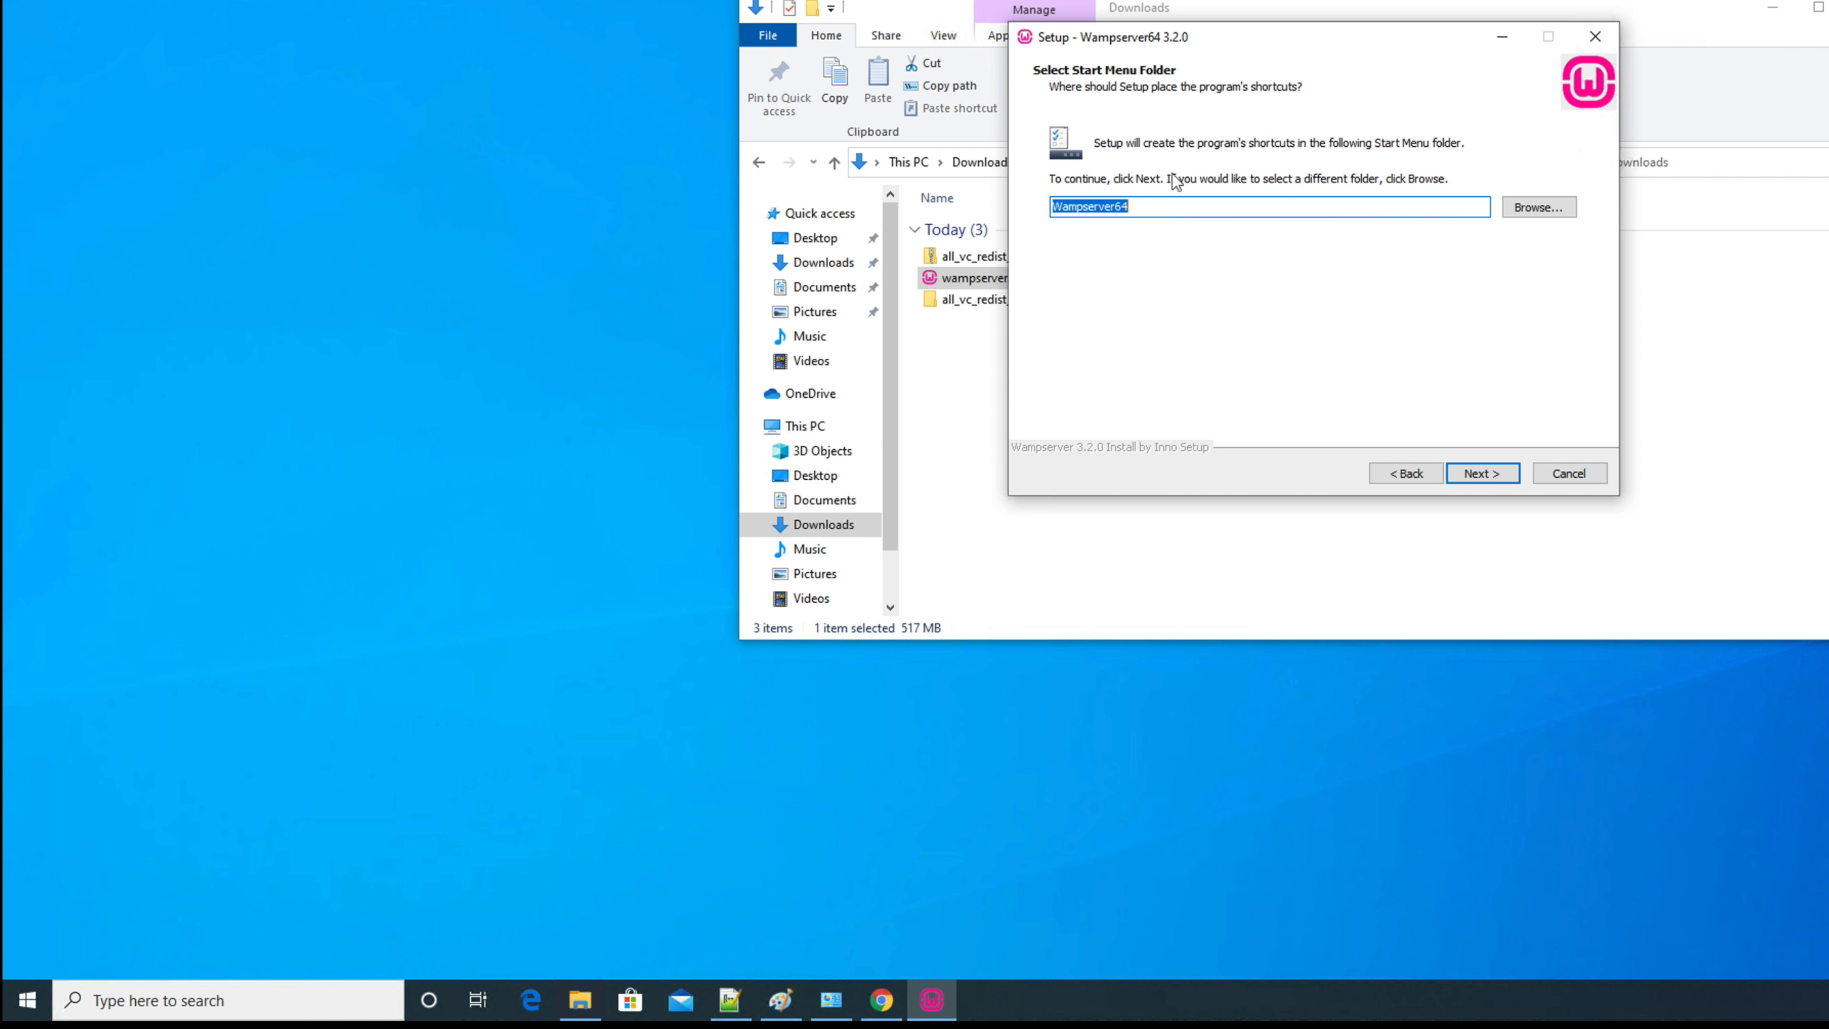
- Confirm Wampserver64 as the Start Menu folder for the program's shortcuts and continue to the installation summary
click(1541, 210)
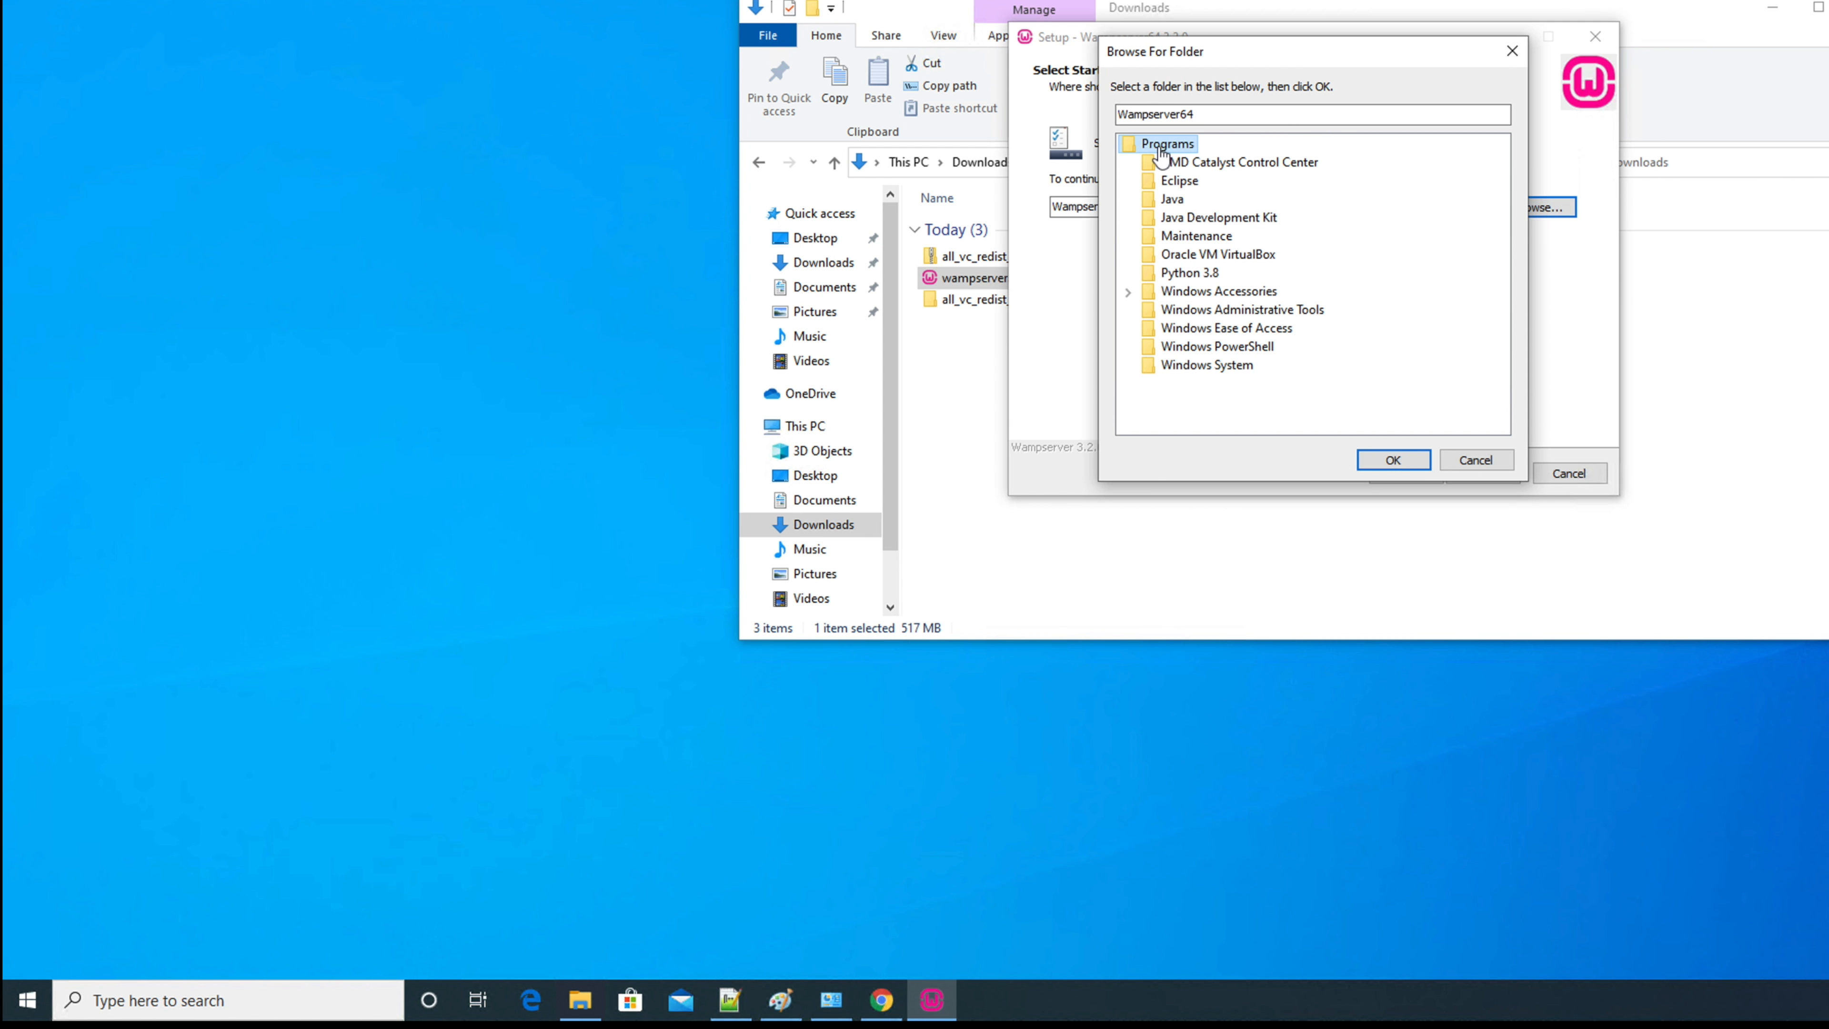
click(1393, 459)
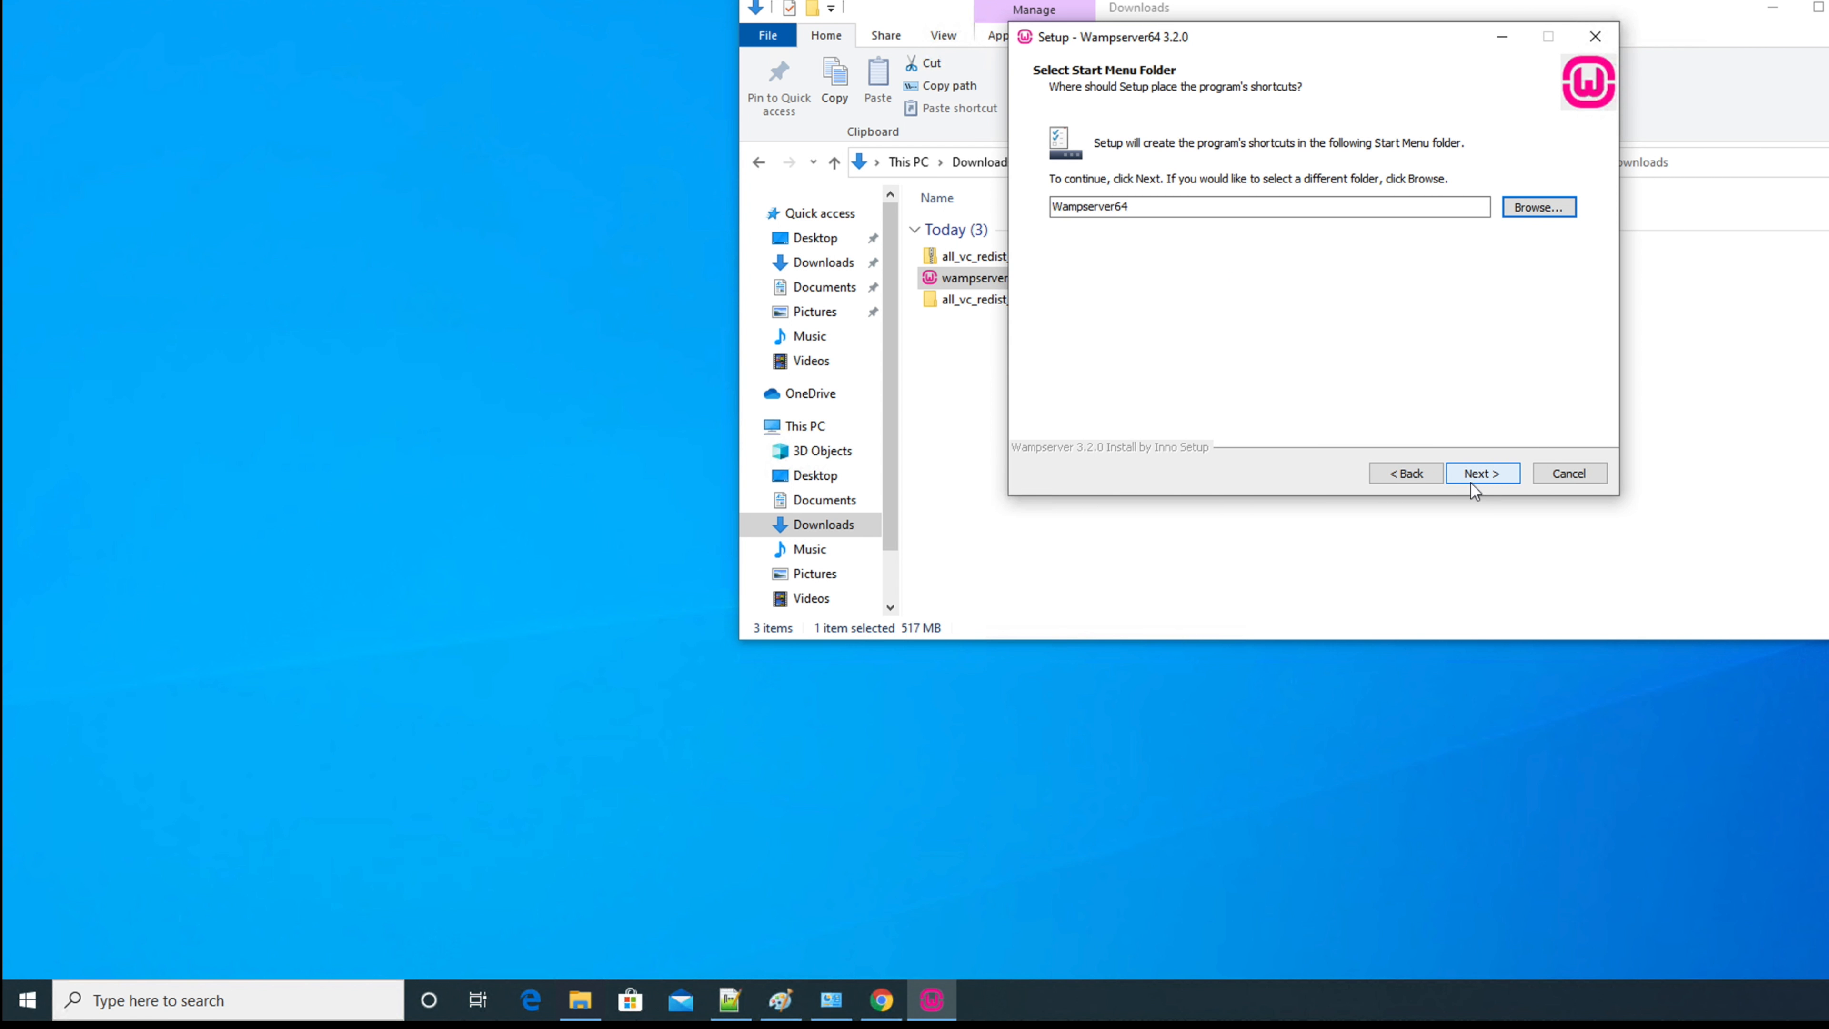
click(1496, 476)
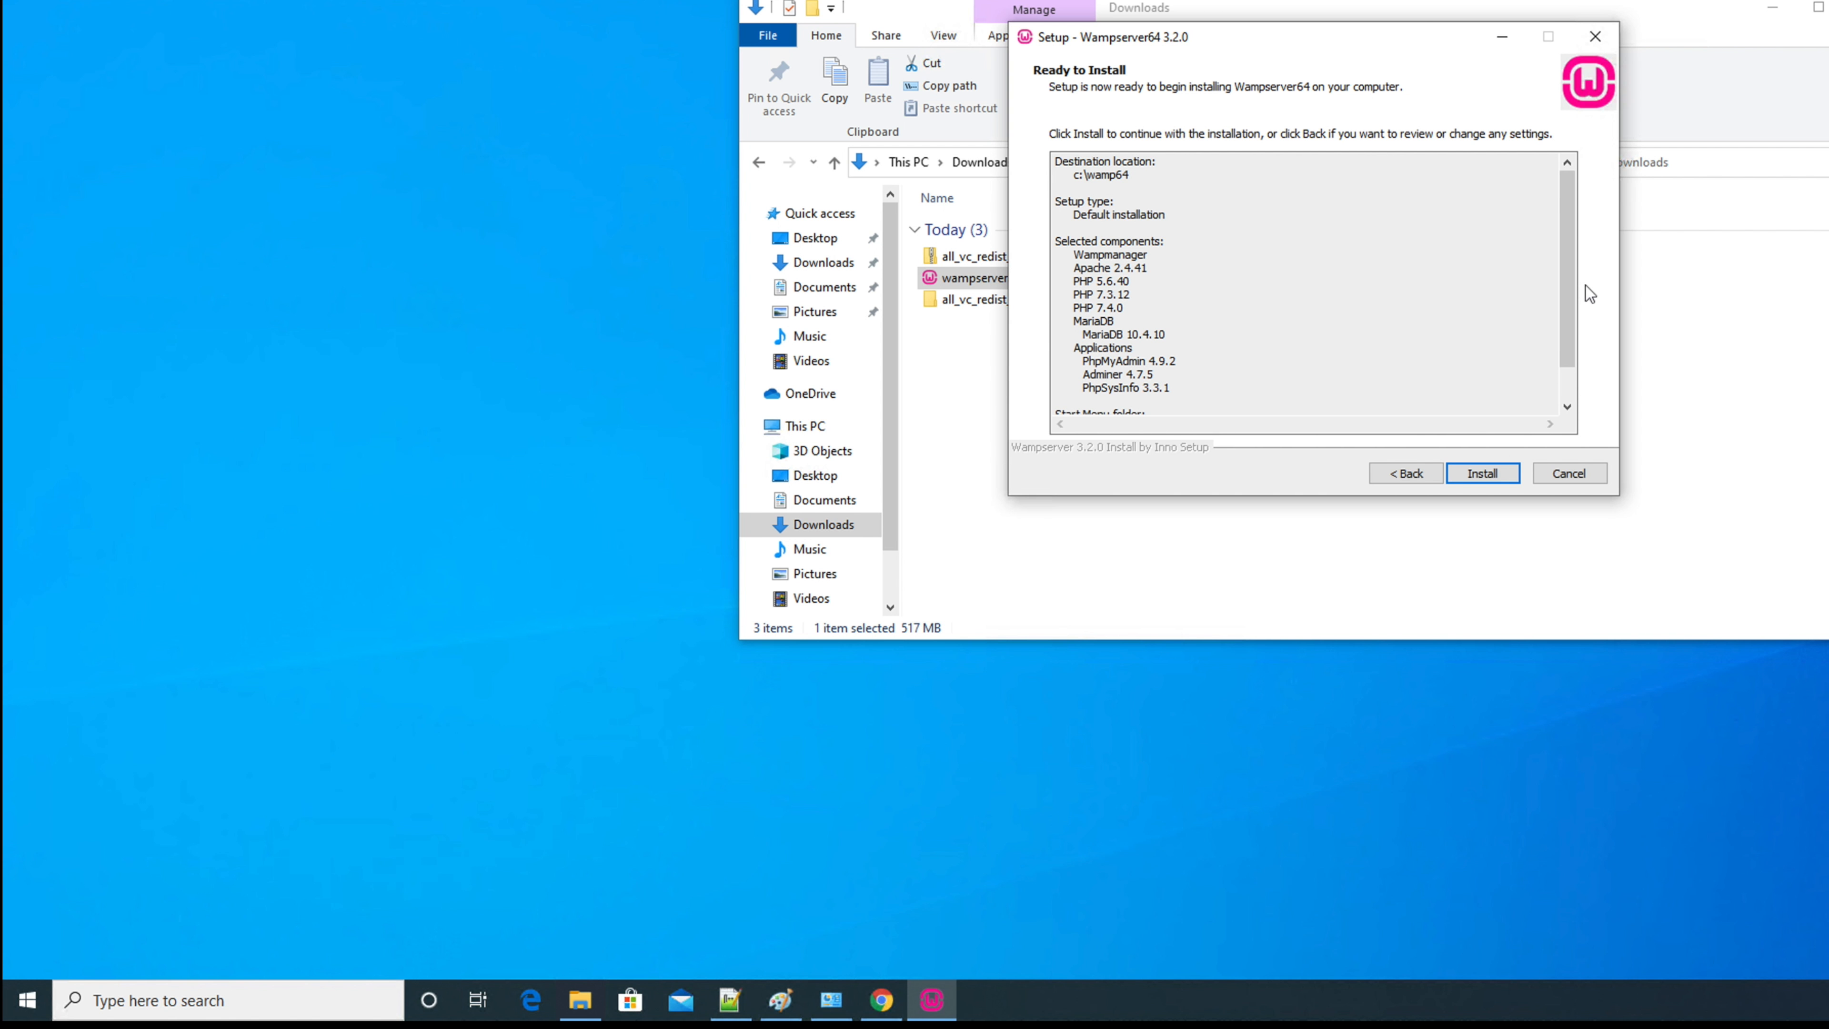
- Review the Ready to Install summary, including destination, setup type and components, and start the WampServer installation
drag(1567, 227, 1564, 171)
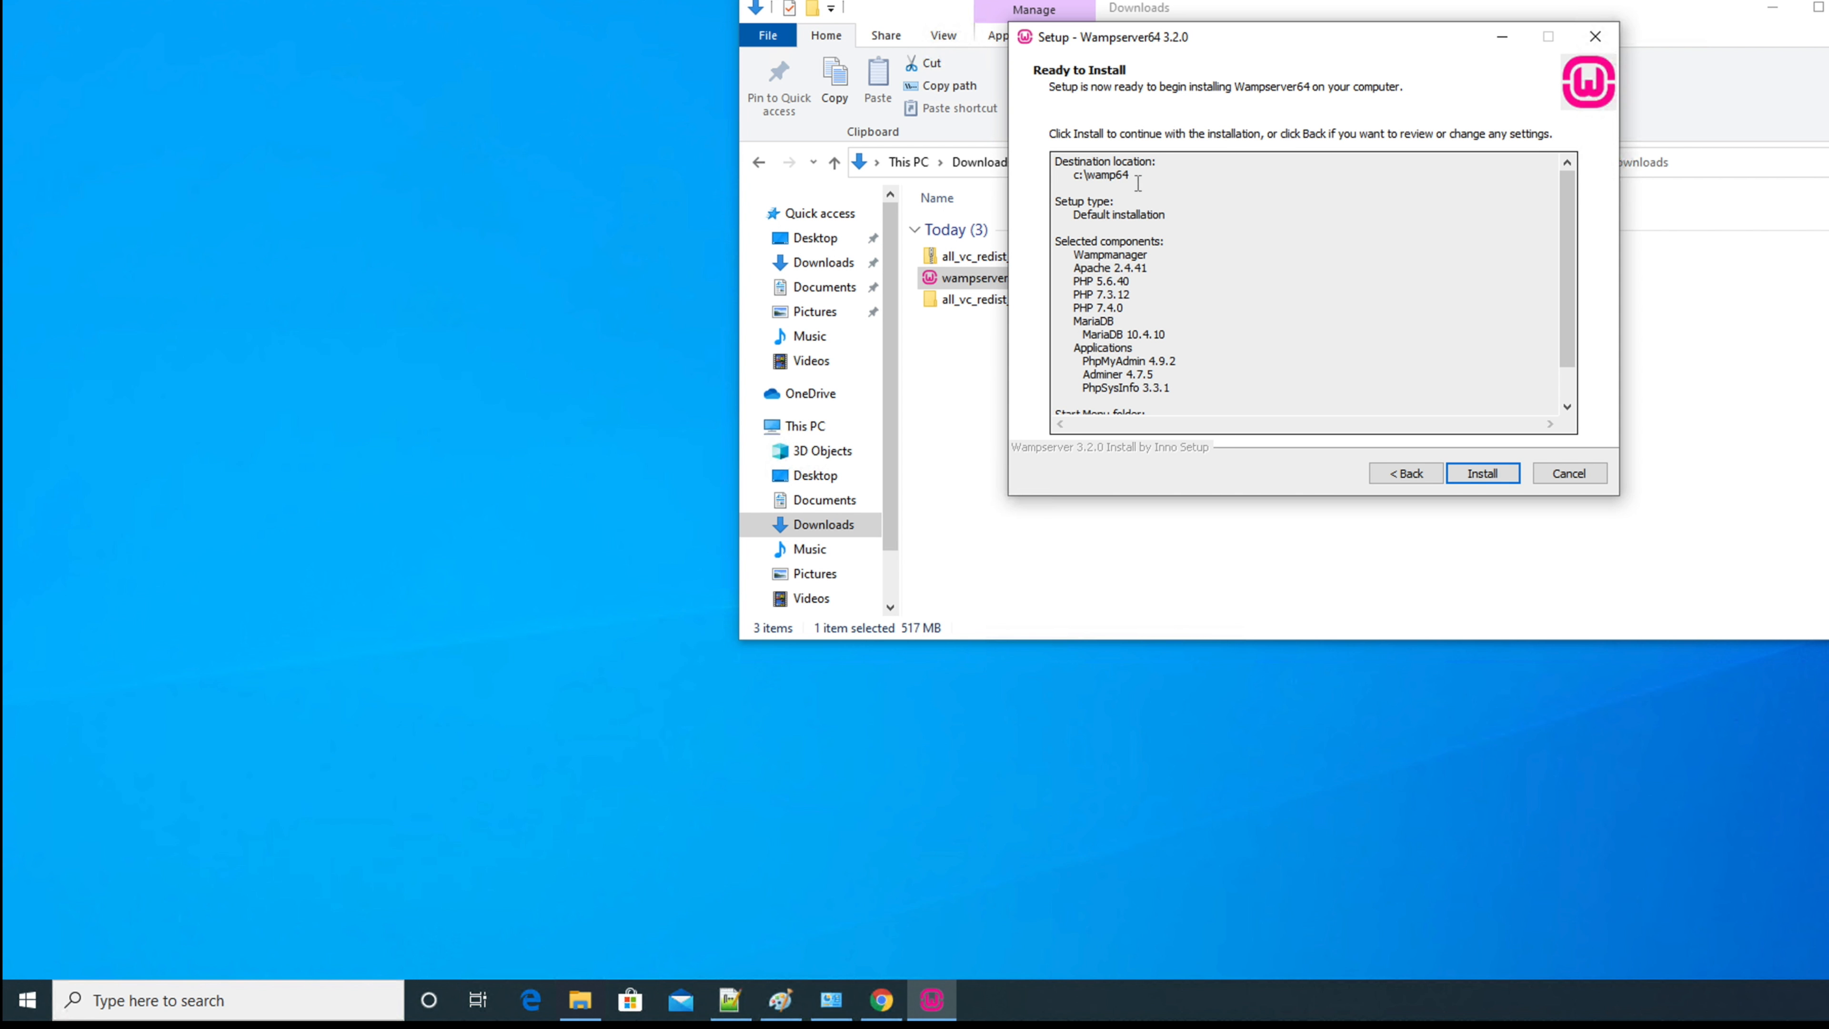
drag(1132, 175, 1063, 174)
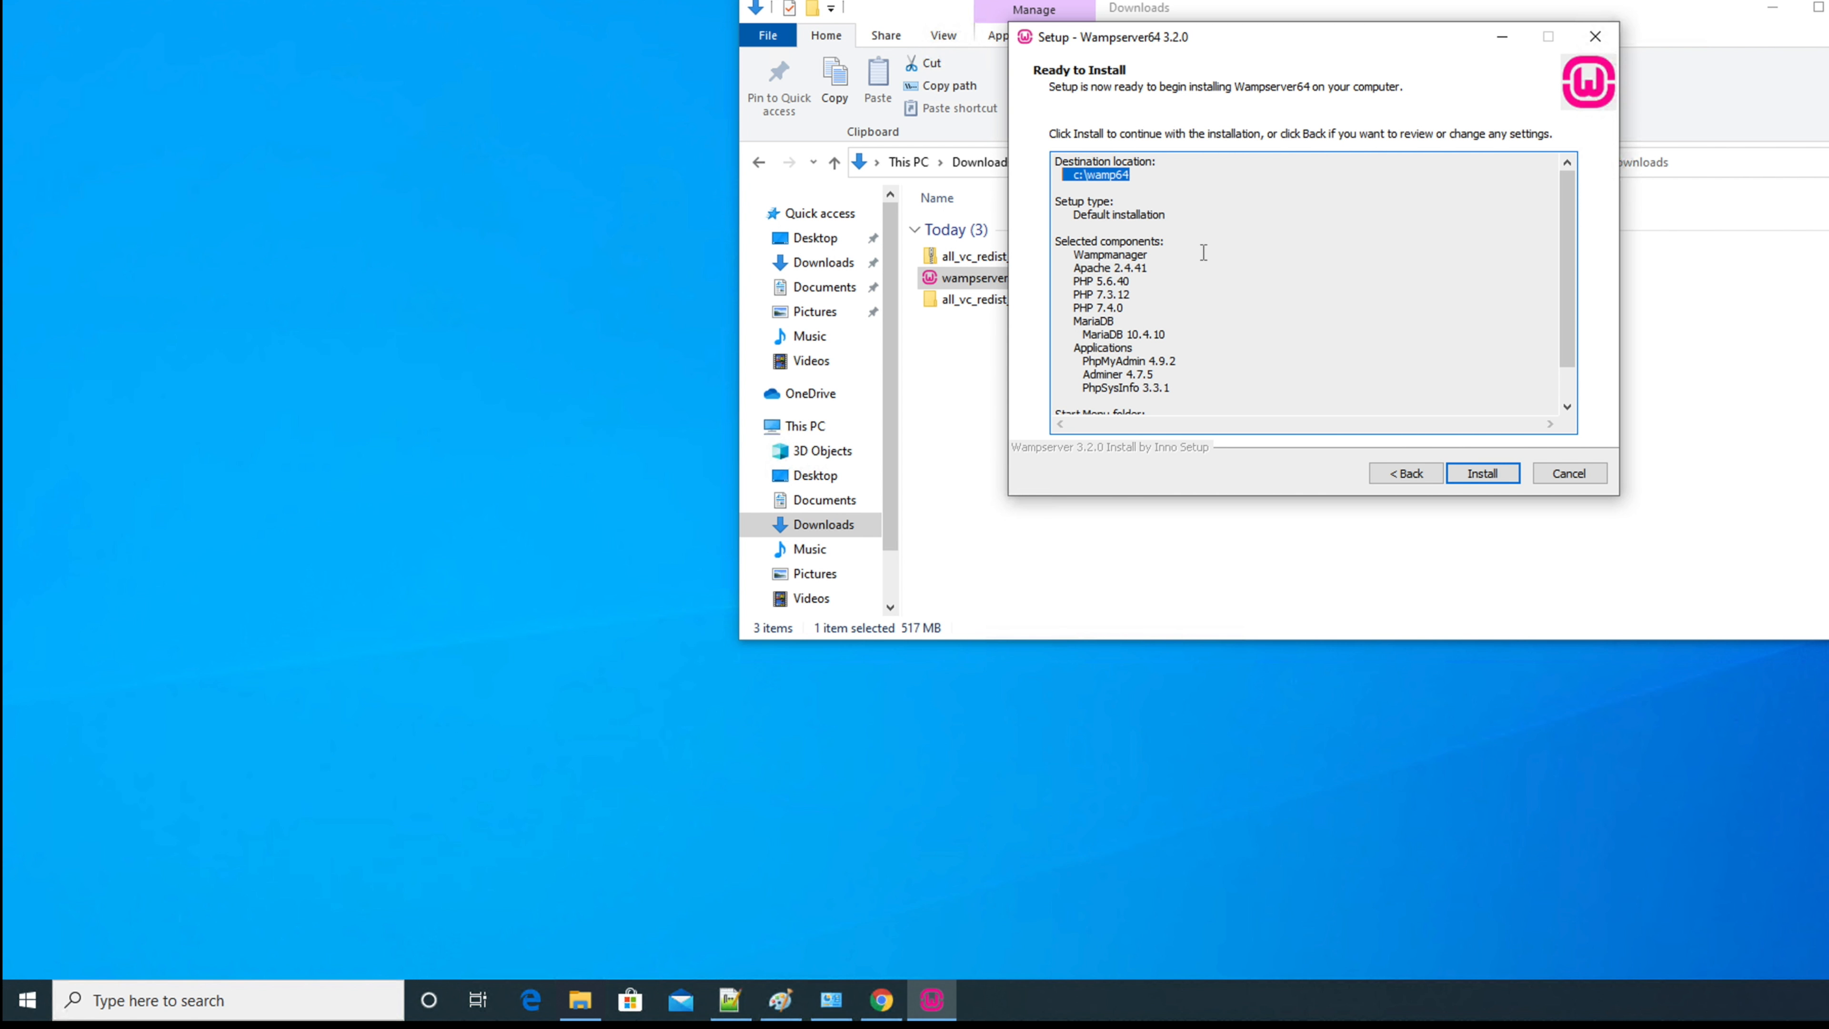
drag(1169, 216, 1082, 212)
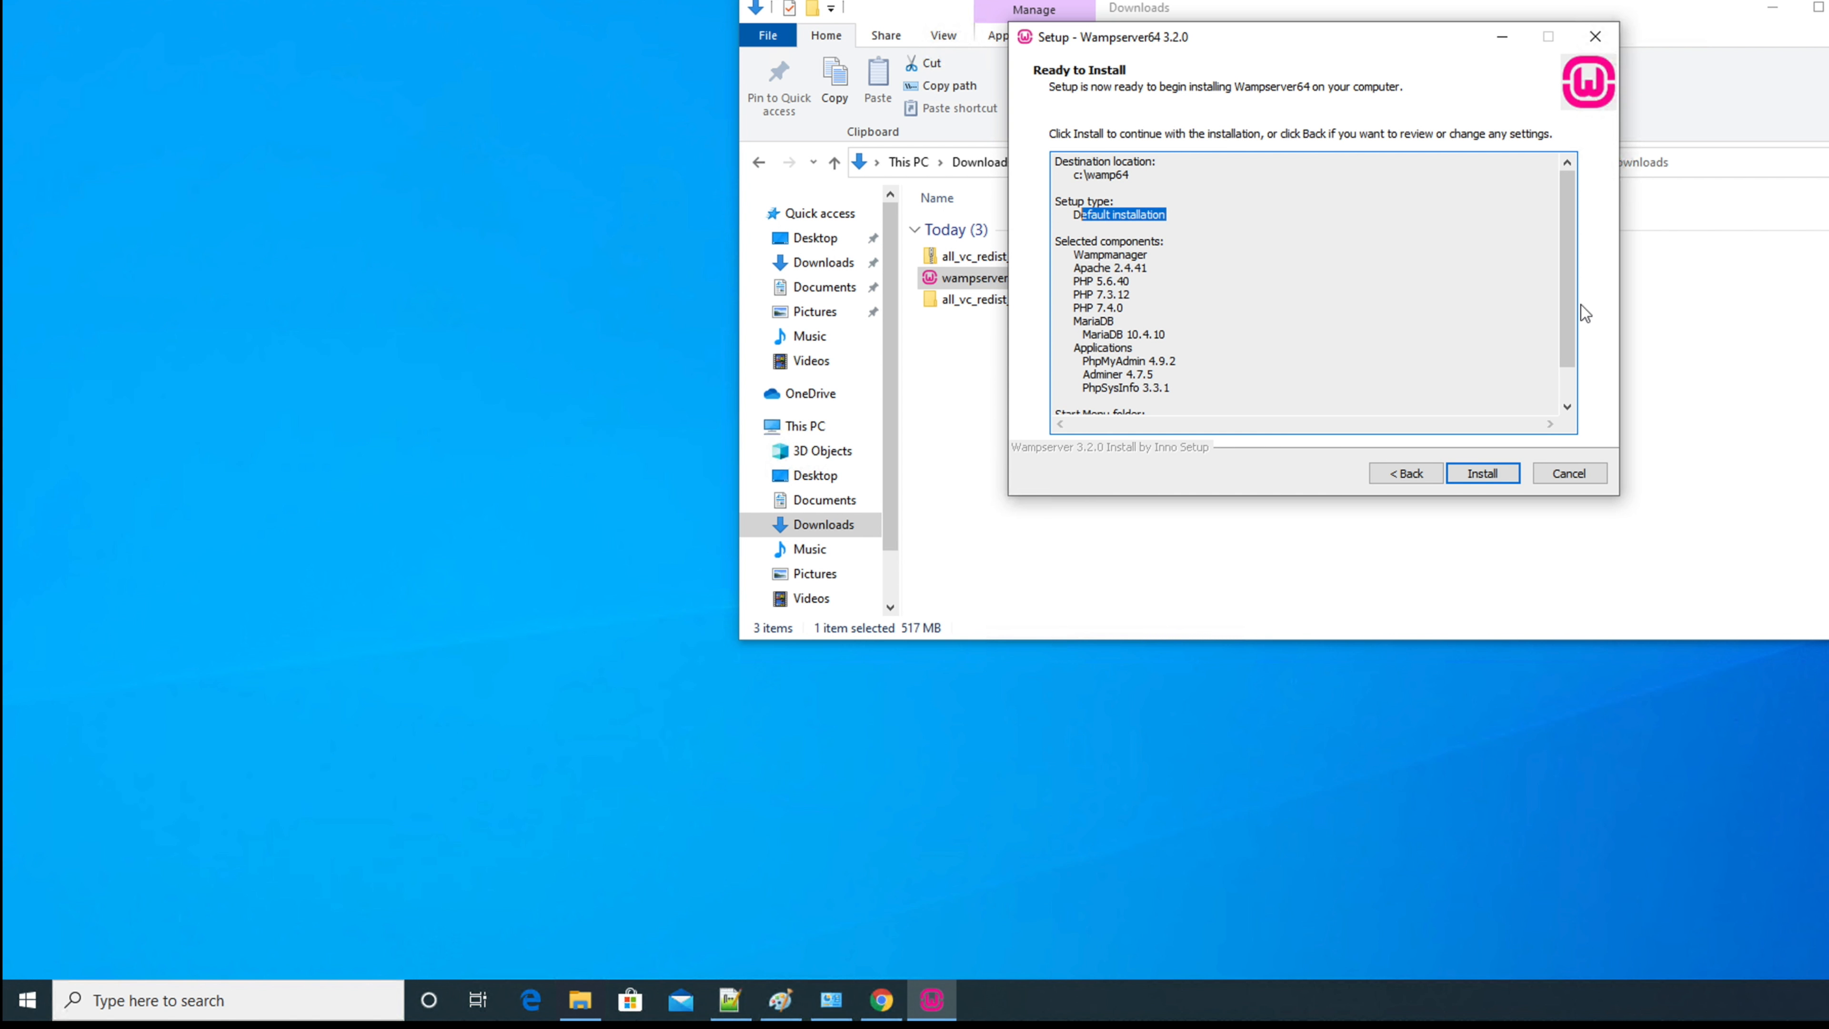
drag(1567, 302, 1561, 382)
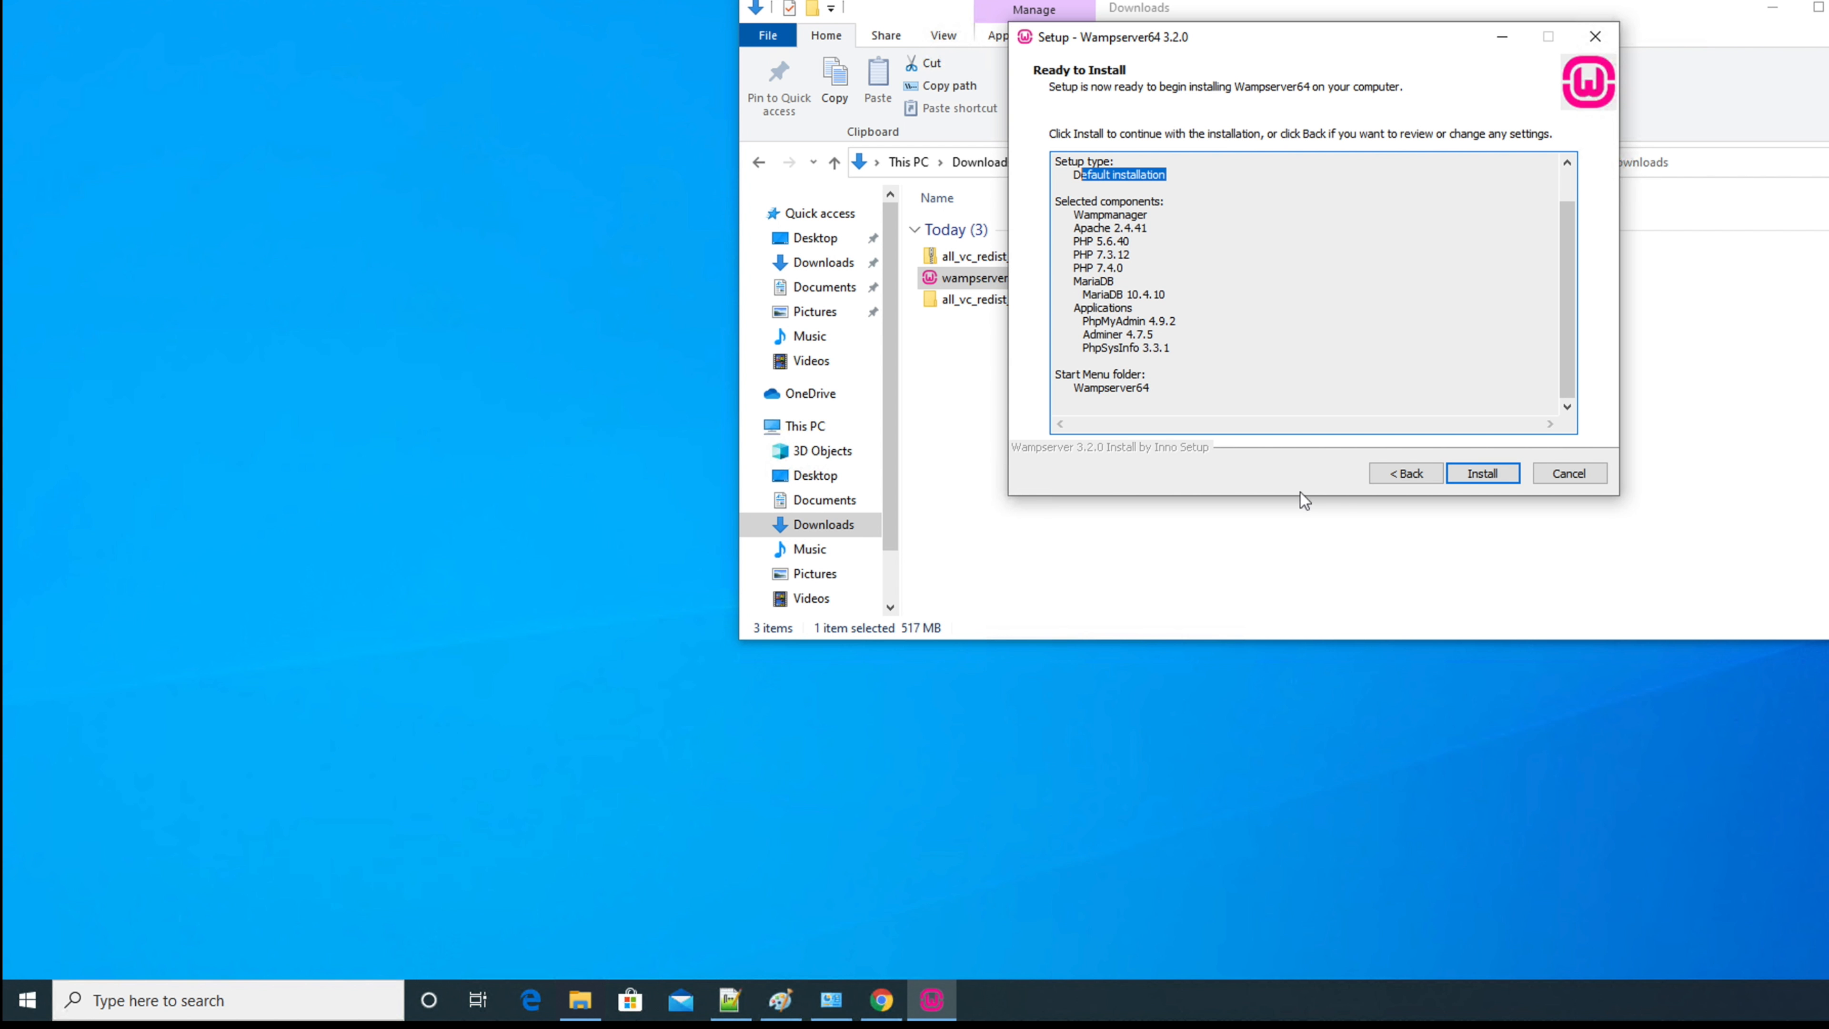
click(1483, 474)
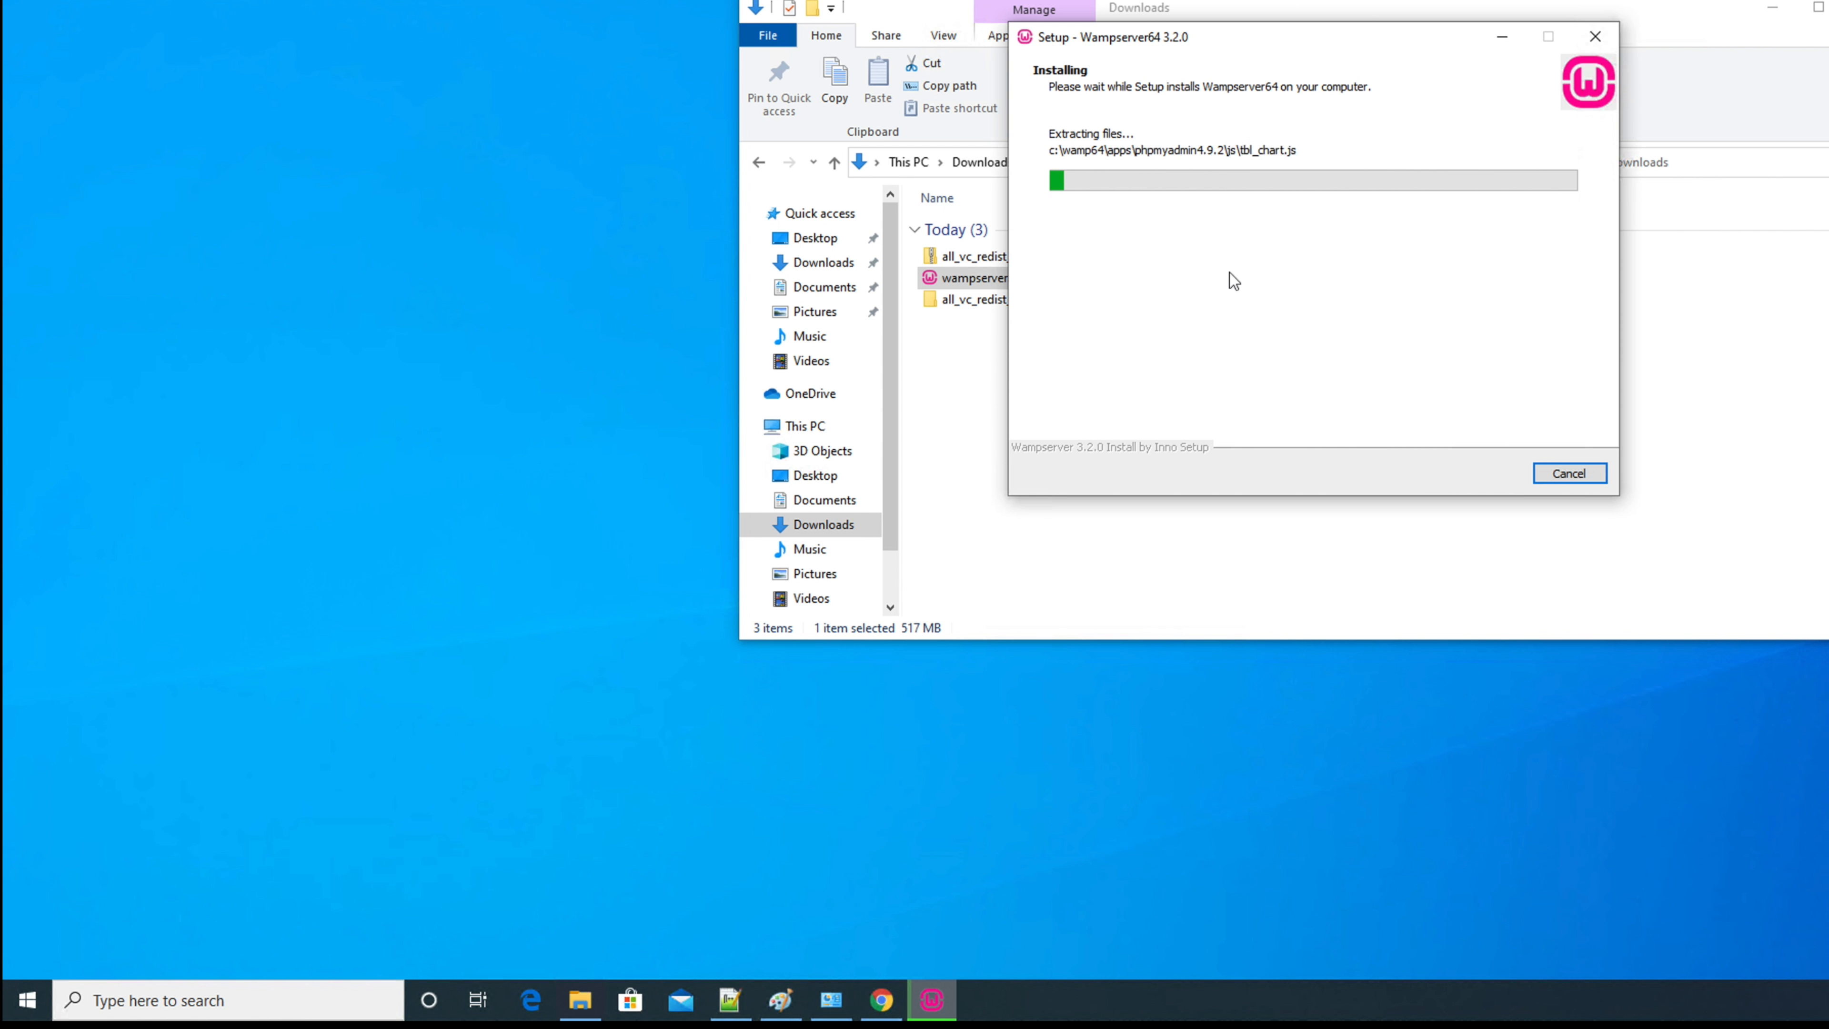
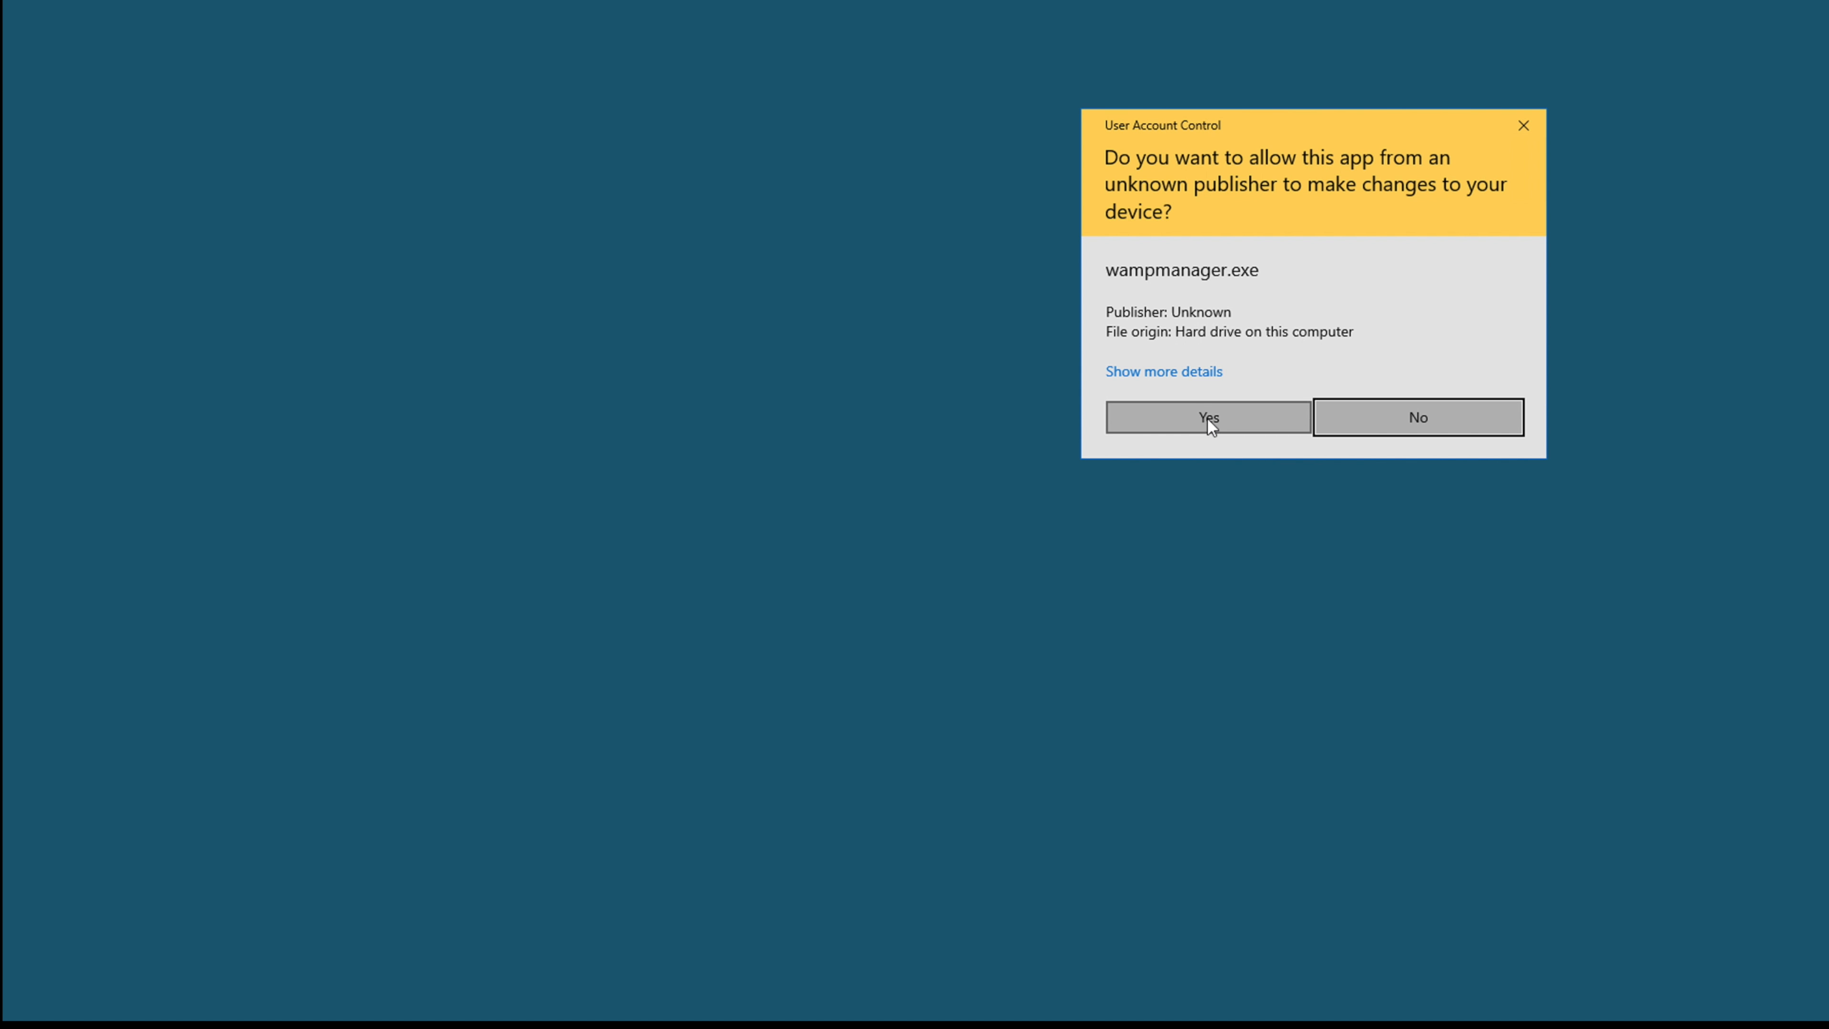
- Allow wampmanager.exe to make changes to the device, and open the Localhost page from the WampServer menu
click(1205, 416)
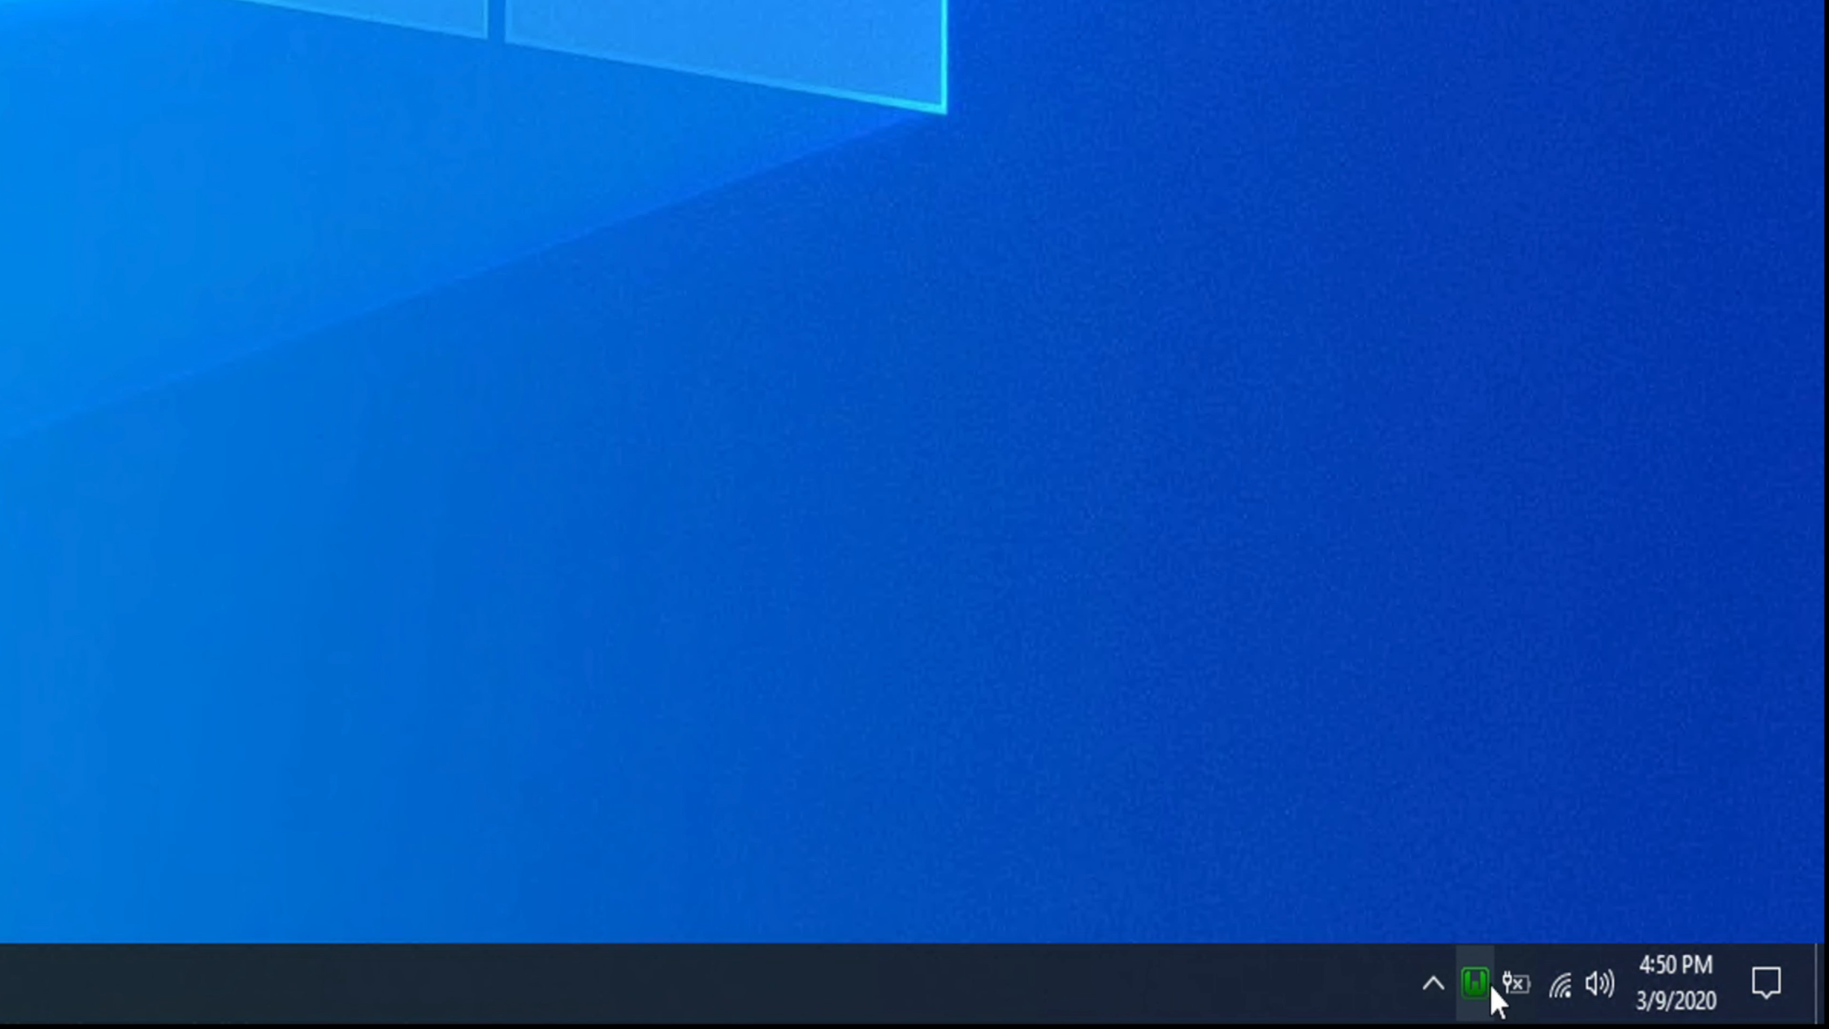
mouse_move(1485, 993)
click(1474, 982)
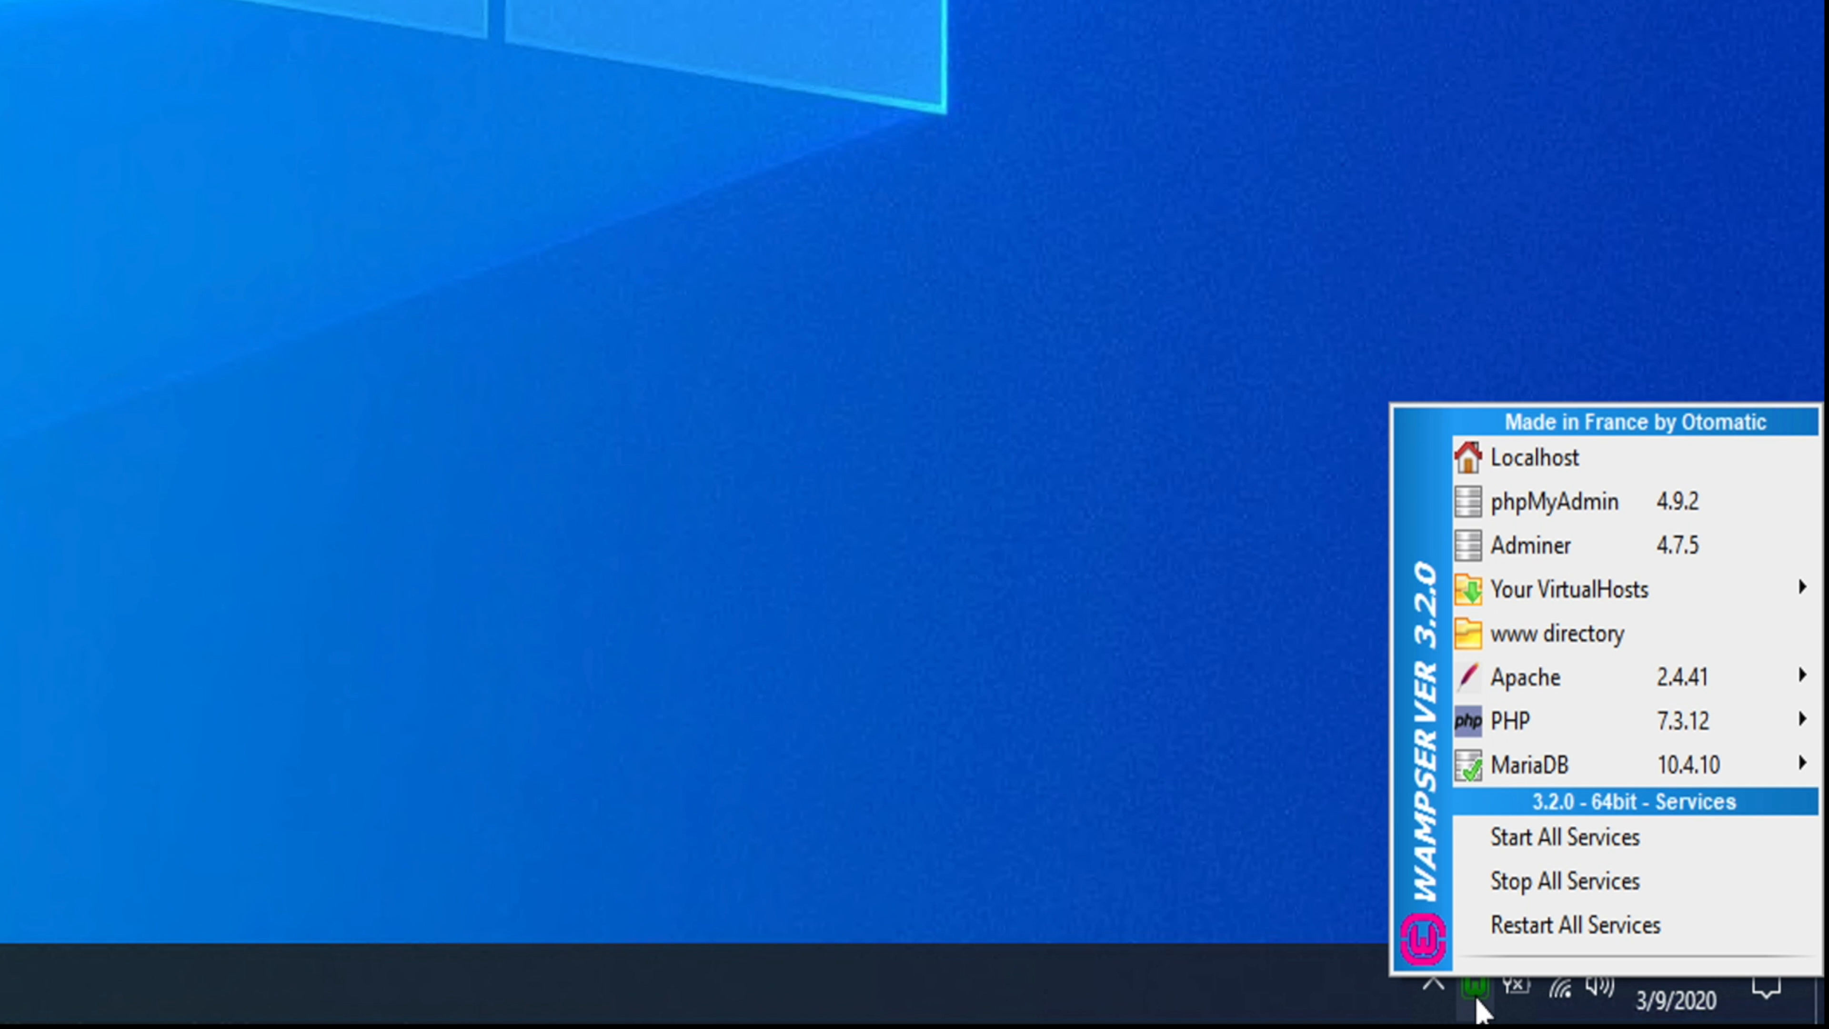
click(1558, 464)
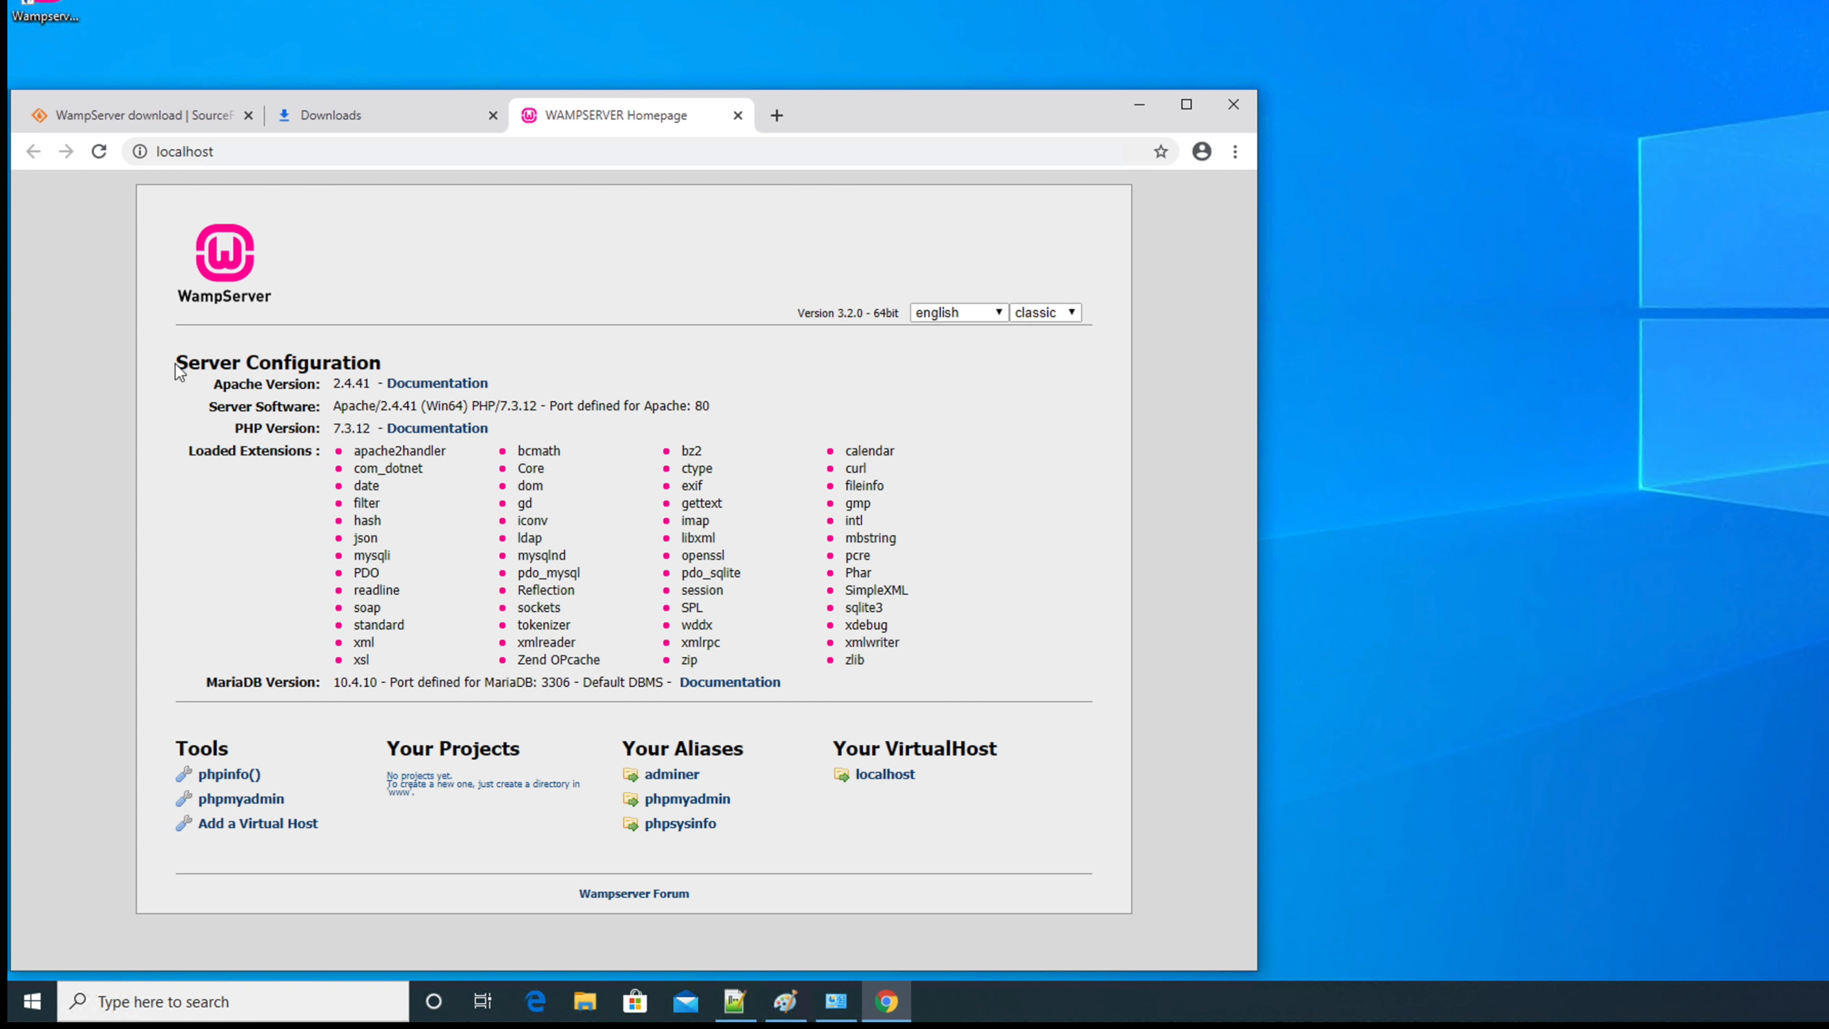
- Examine the Server Configuration section of the WampServer homepage for the Apache, server software and PHP versions
drag(178, 371, 367, 362)
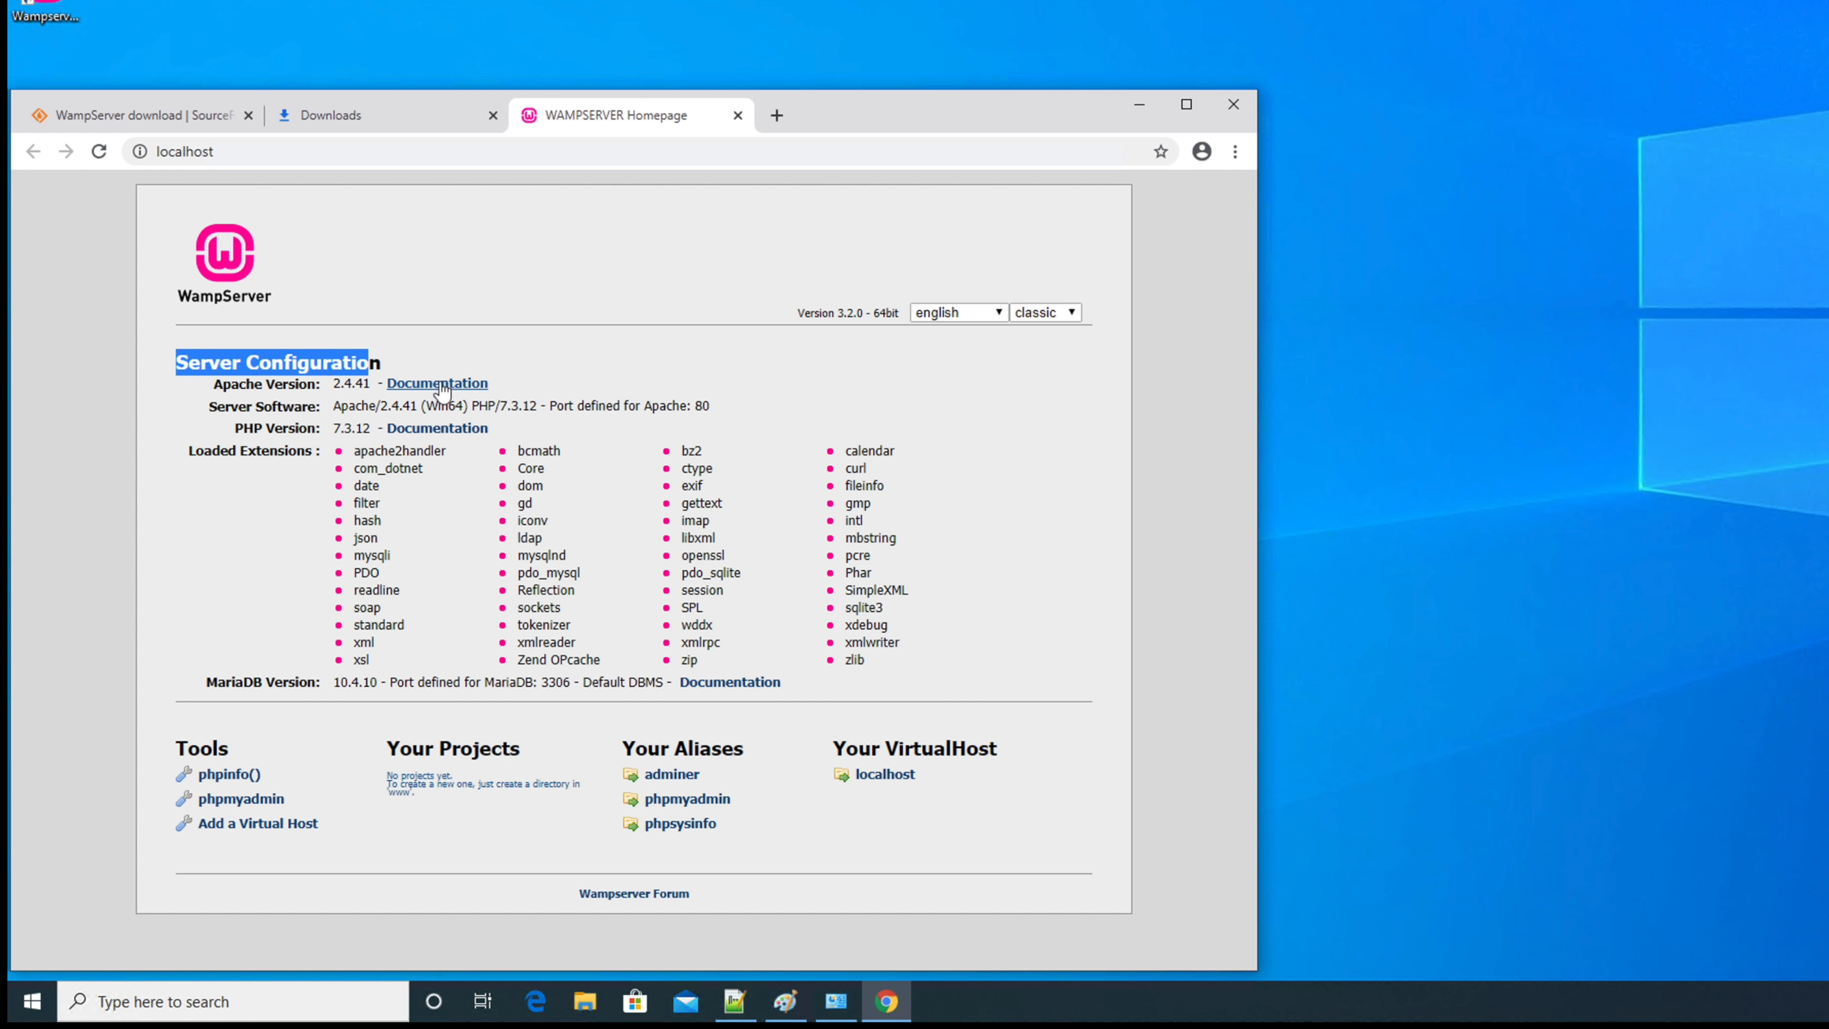
drag(482, 376, 539, 408)
click(562, 412)
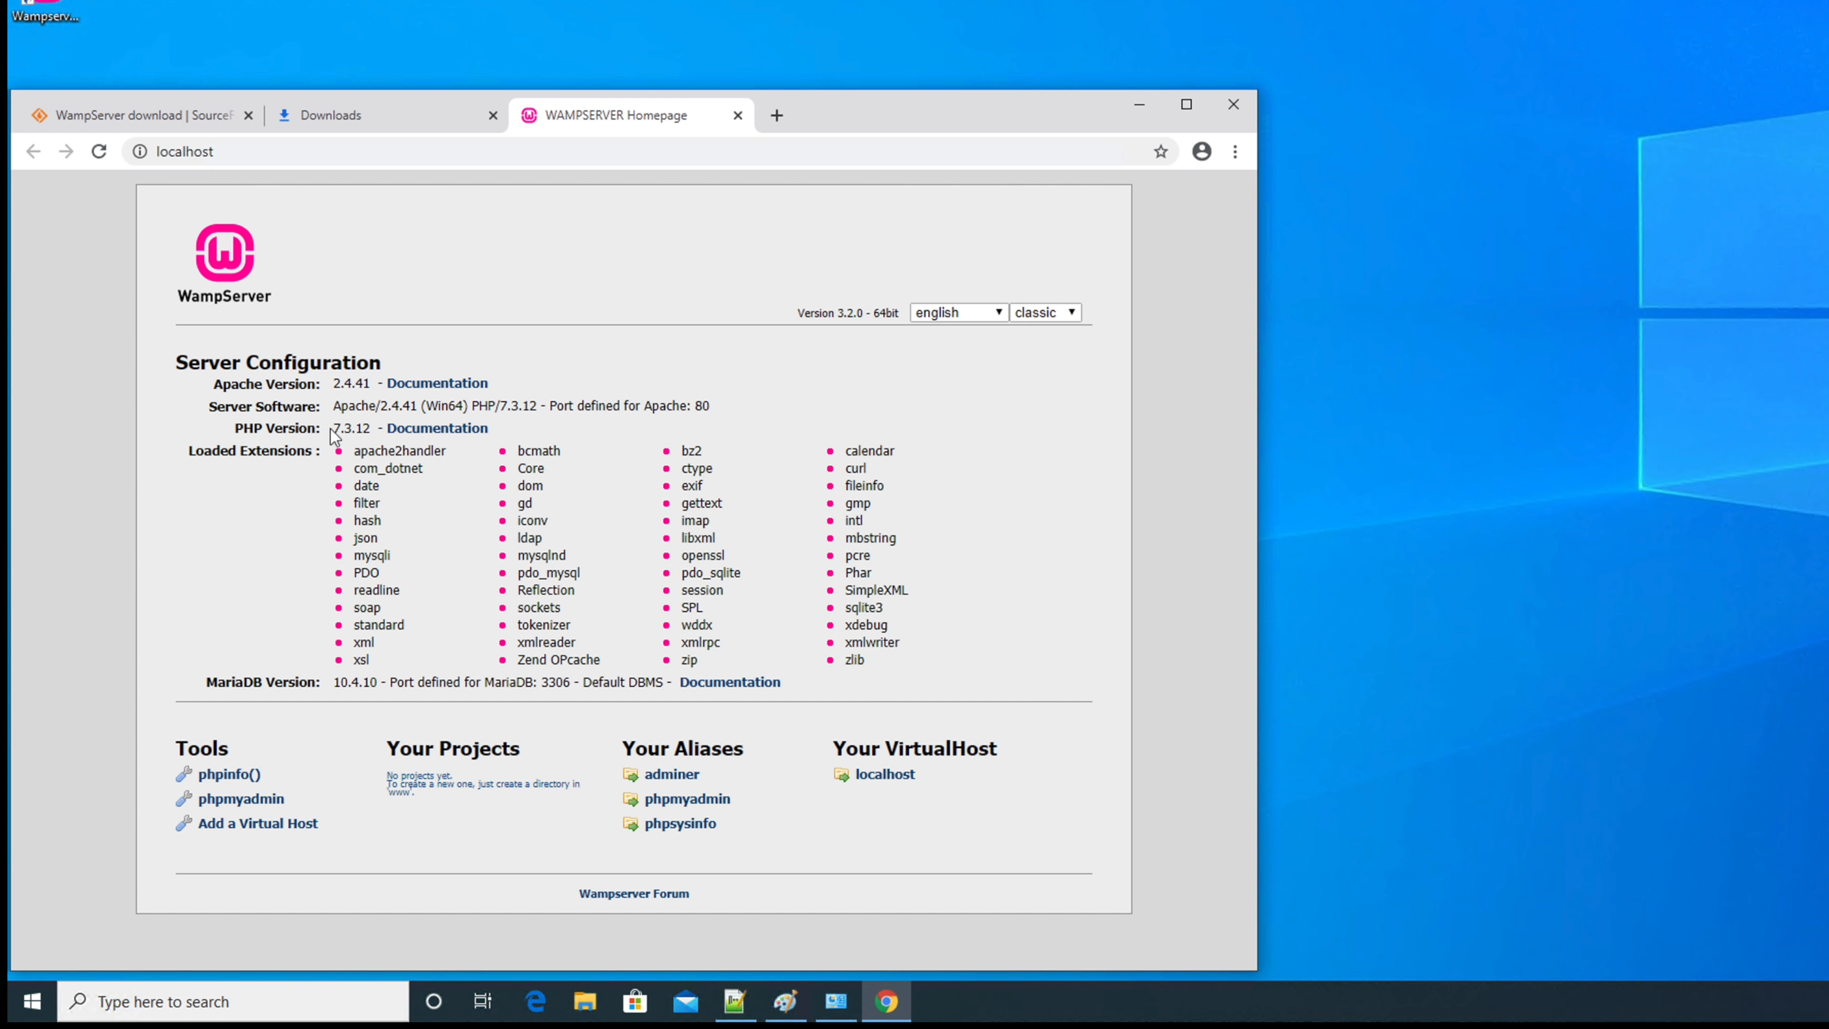
drag(339, 428, 380, 431)
- View the phpMyAdmin login page from the WampServer homepage tools and return to the homepage
click(259, 804)
key(super)
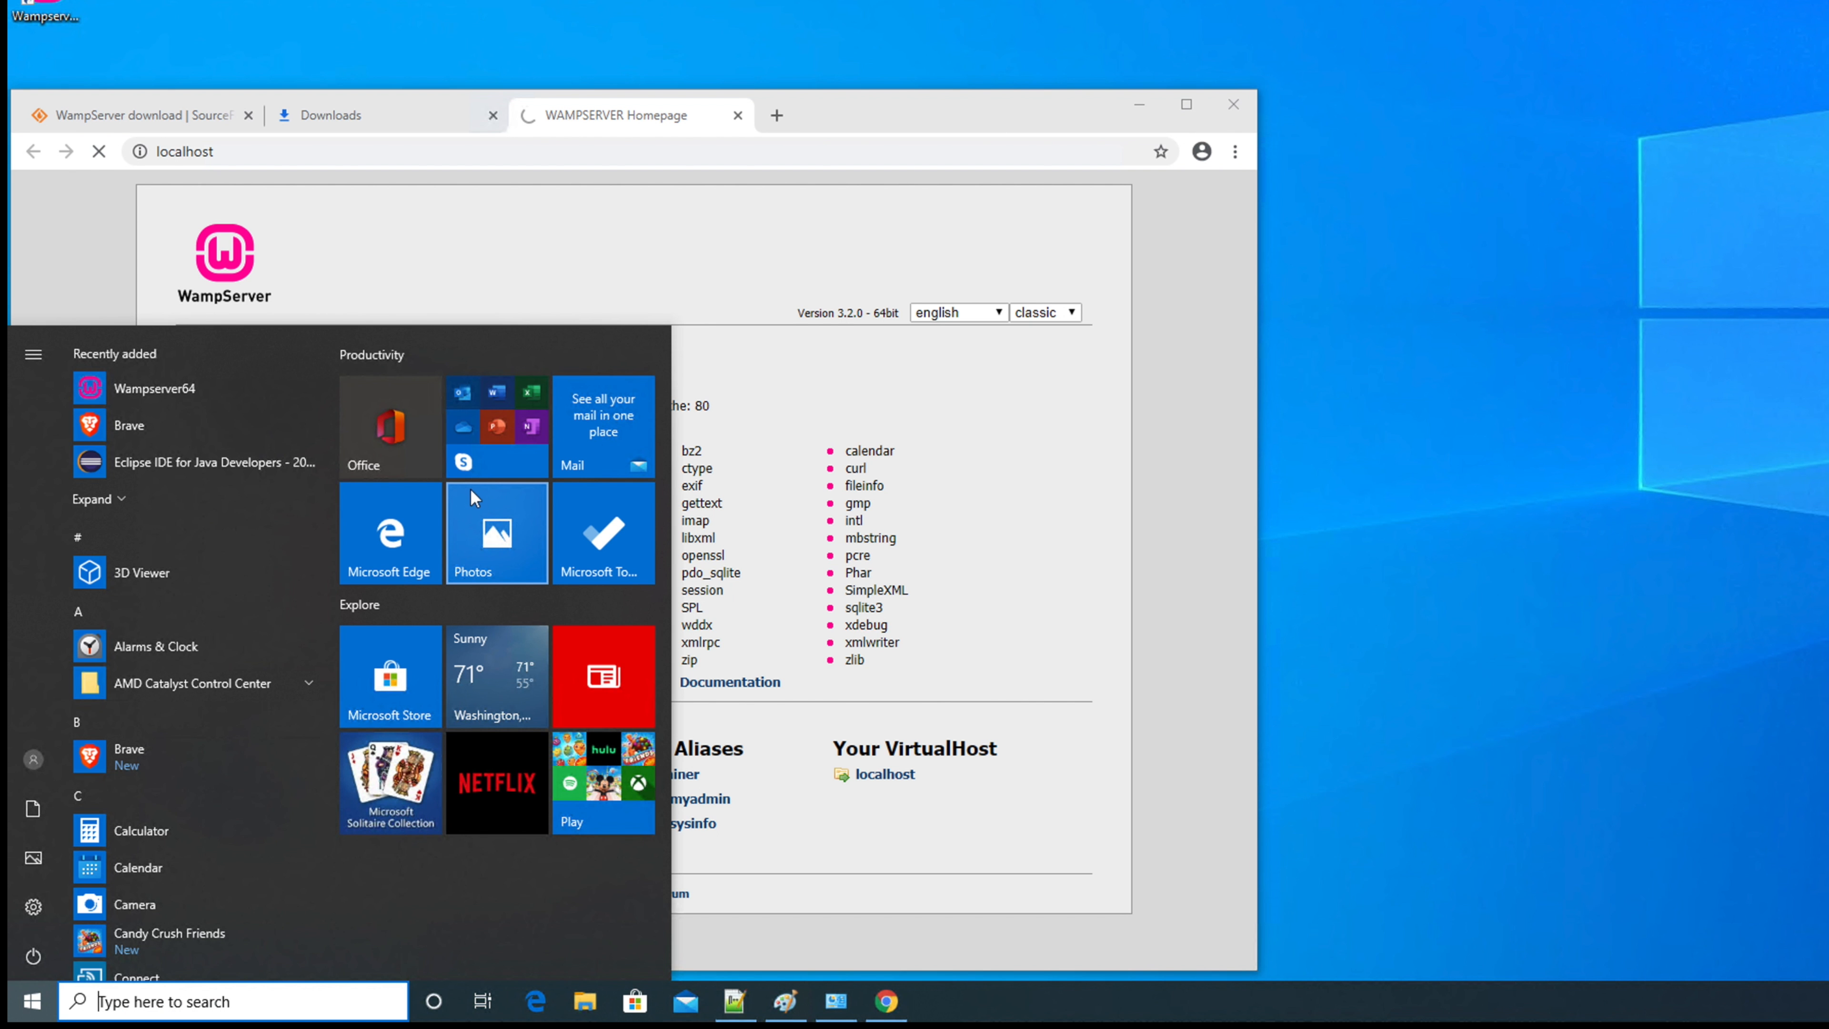
click(844, 399)
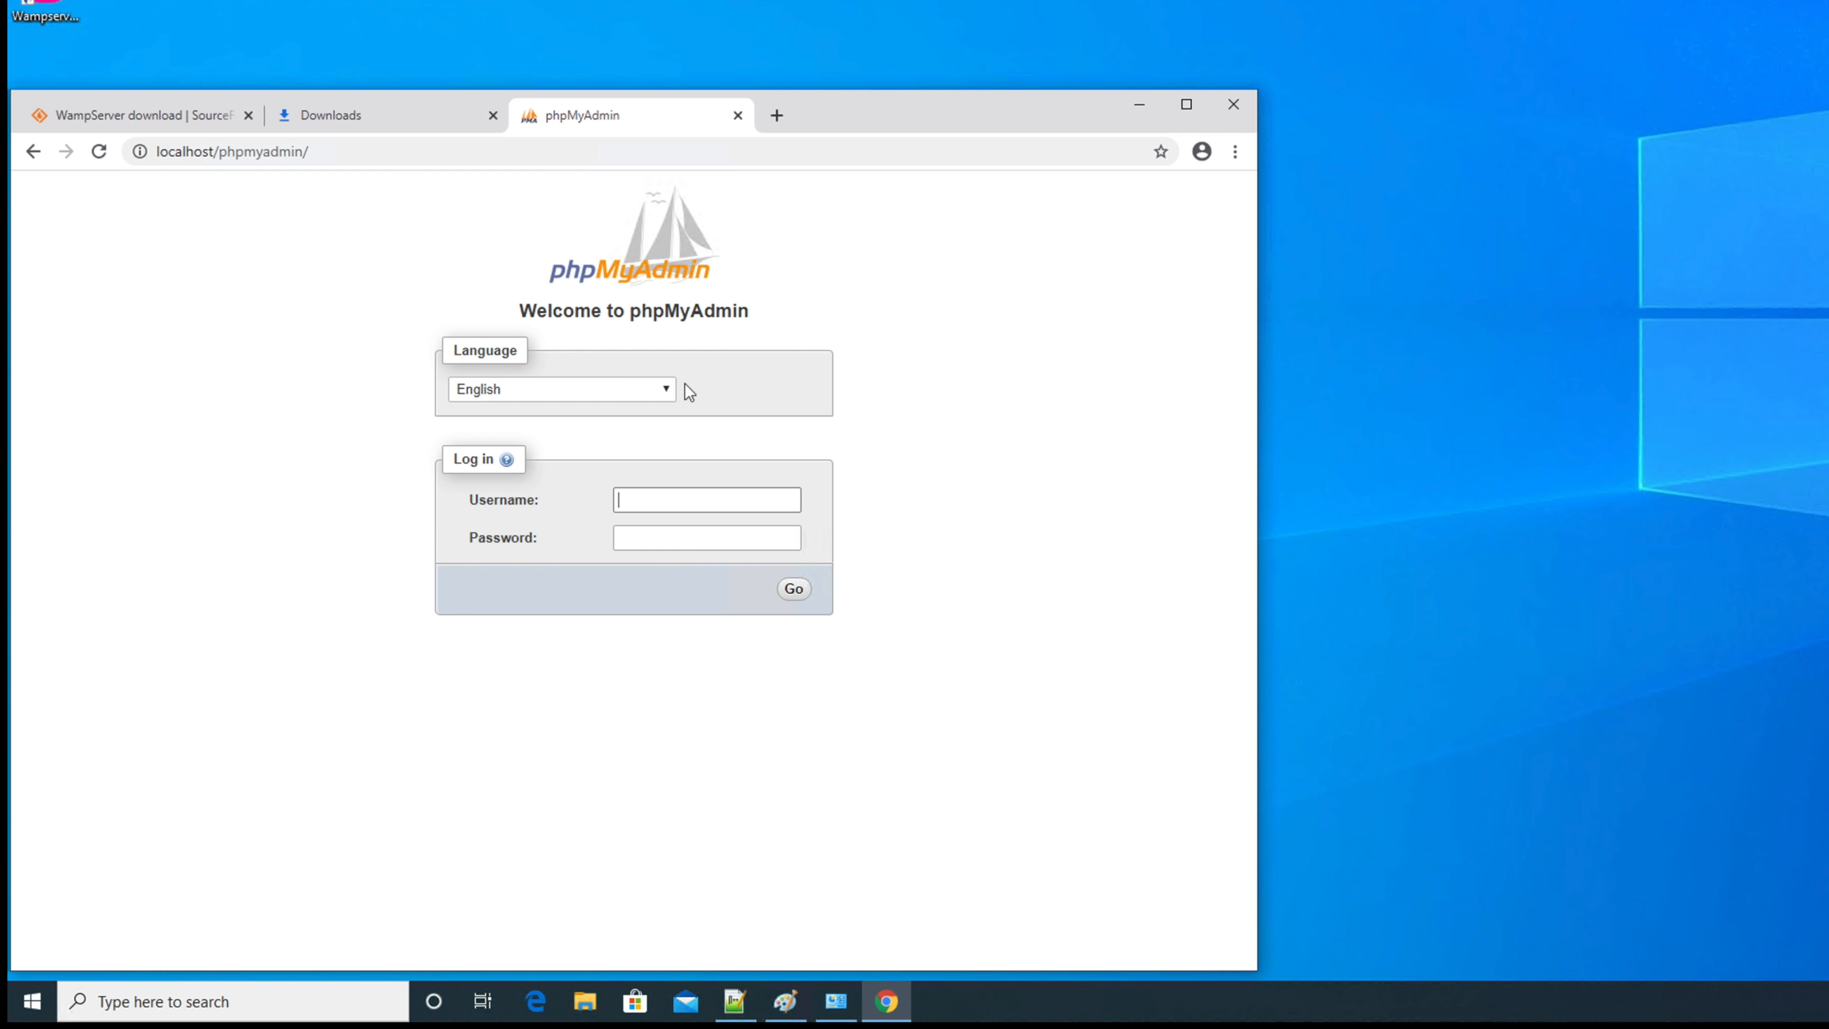
click(35, 153)
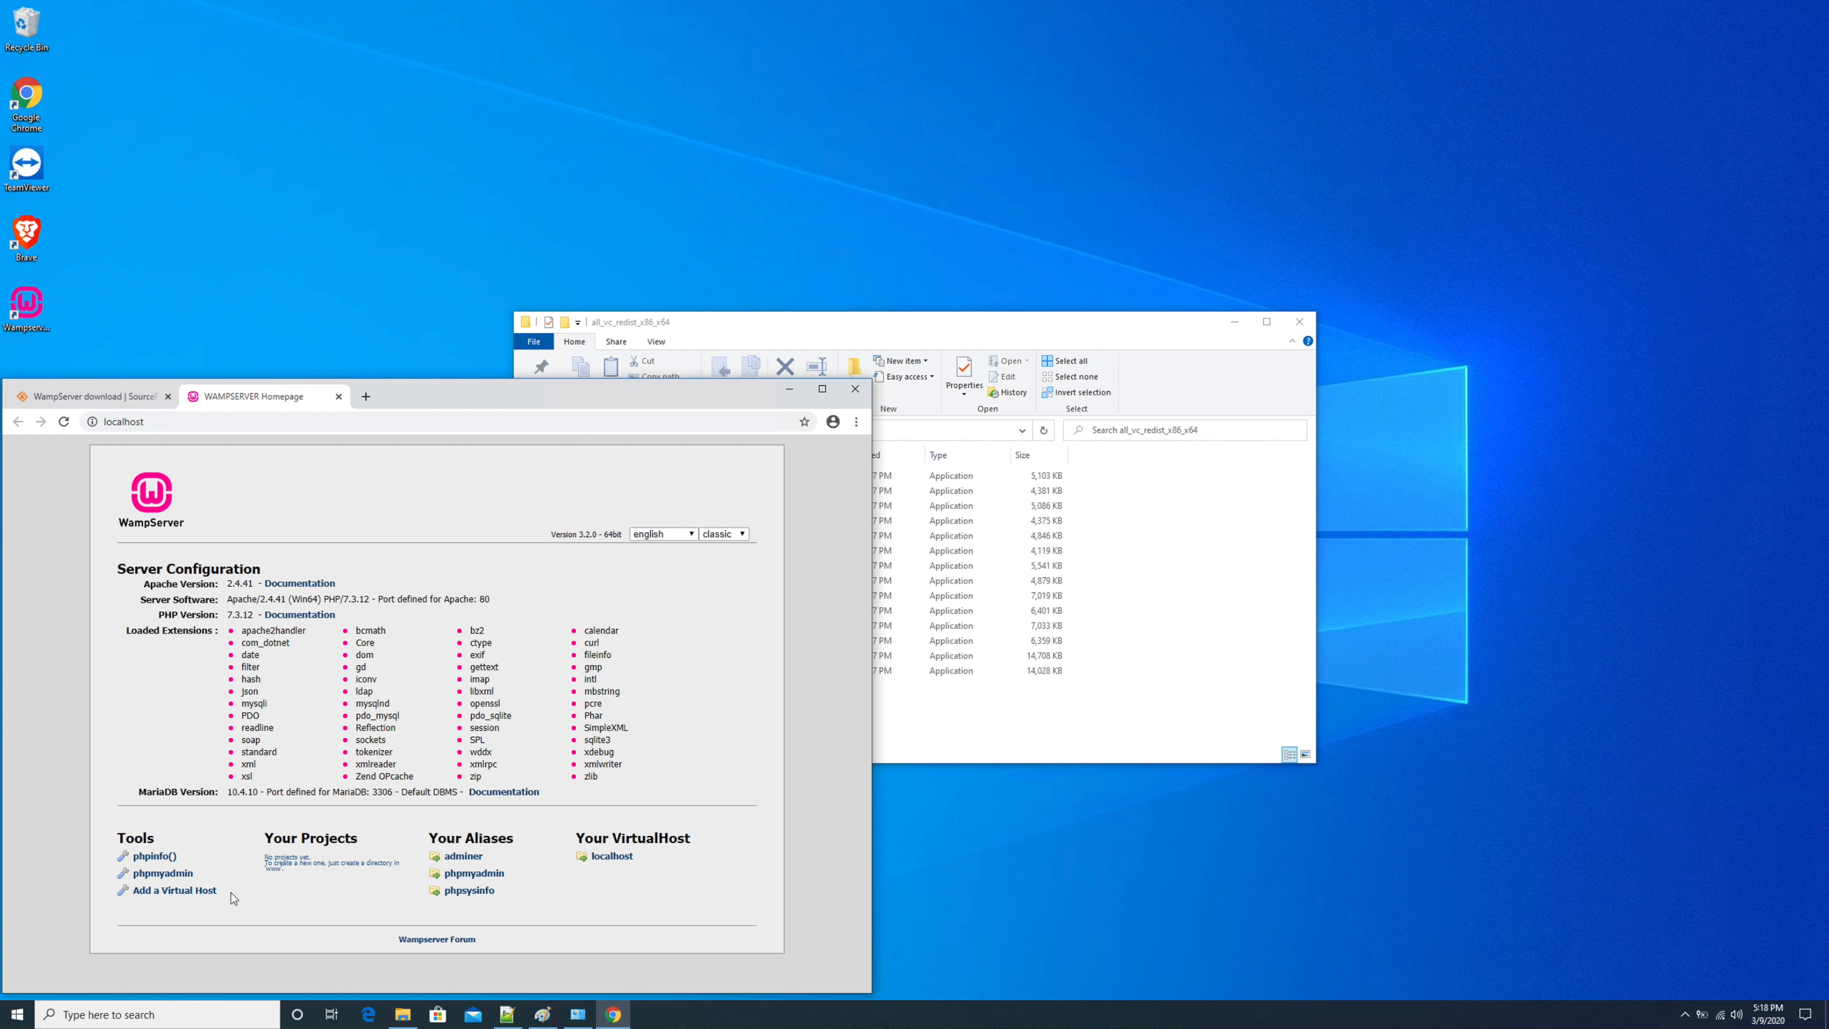
- Log in to phpMyAdmin as root with a blank password and open the list of databases
click(170, 879)
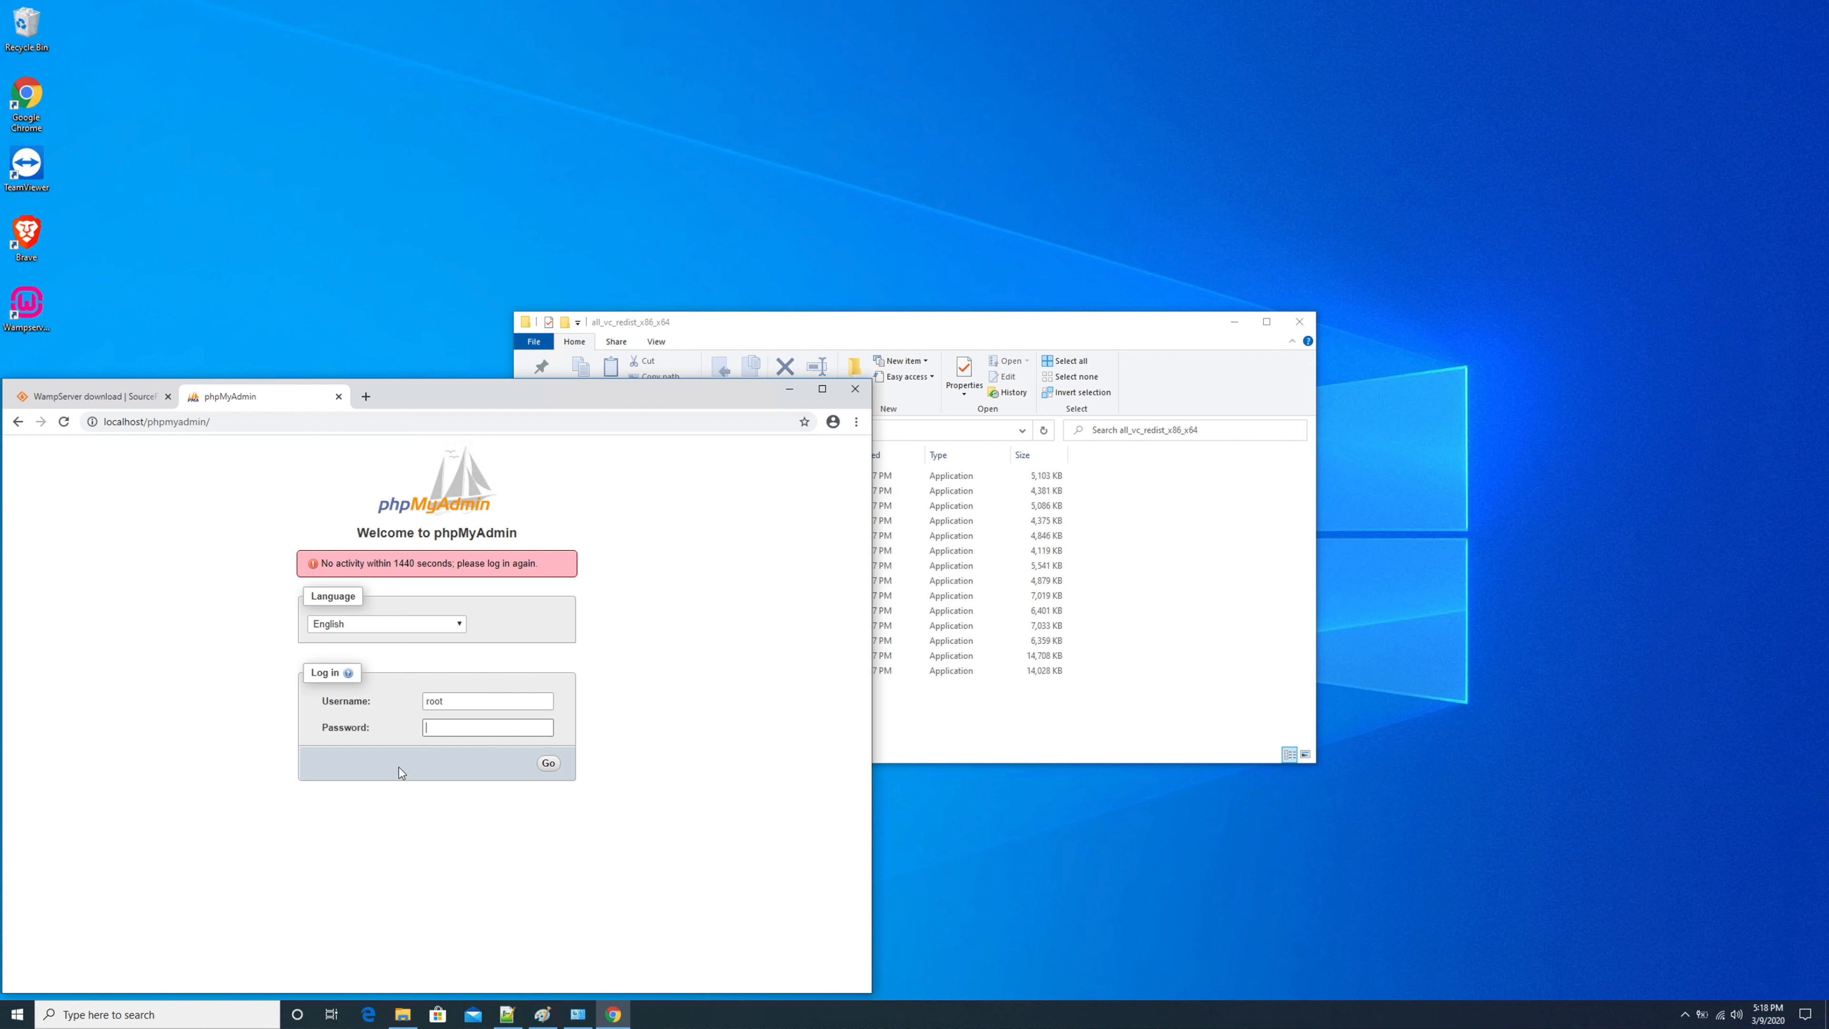
click(548, 765)
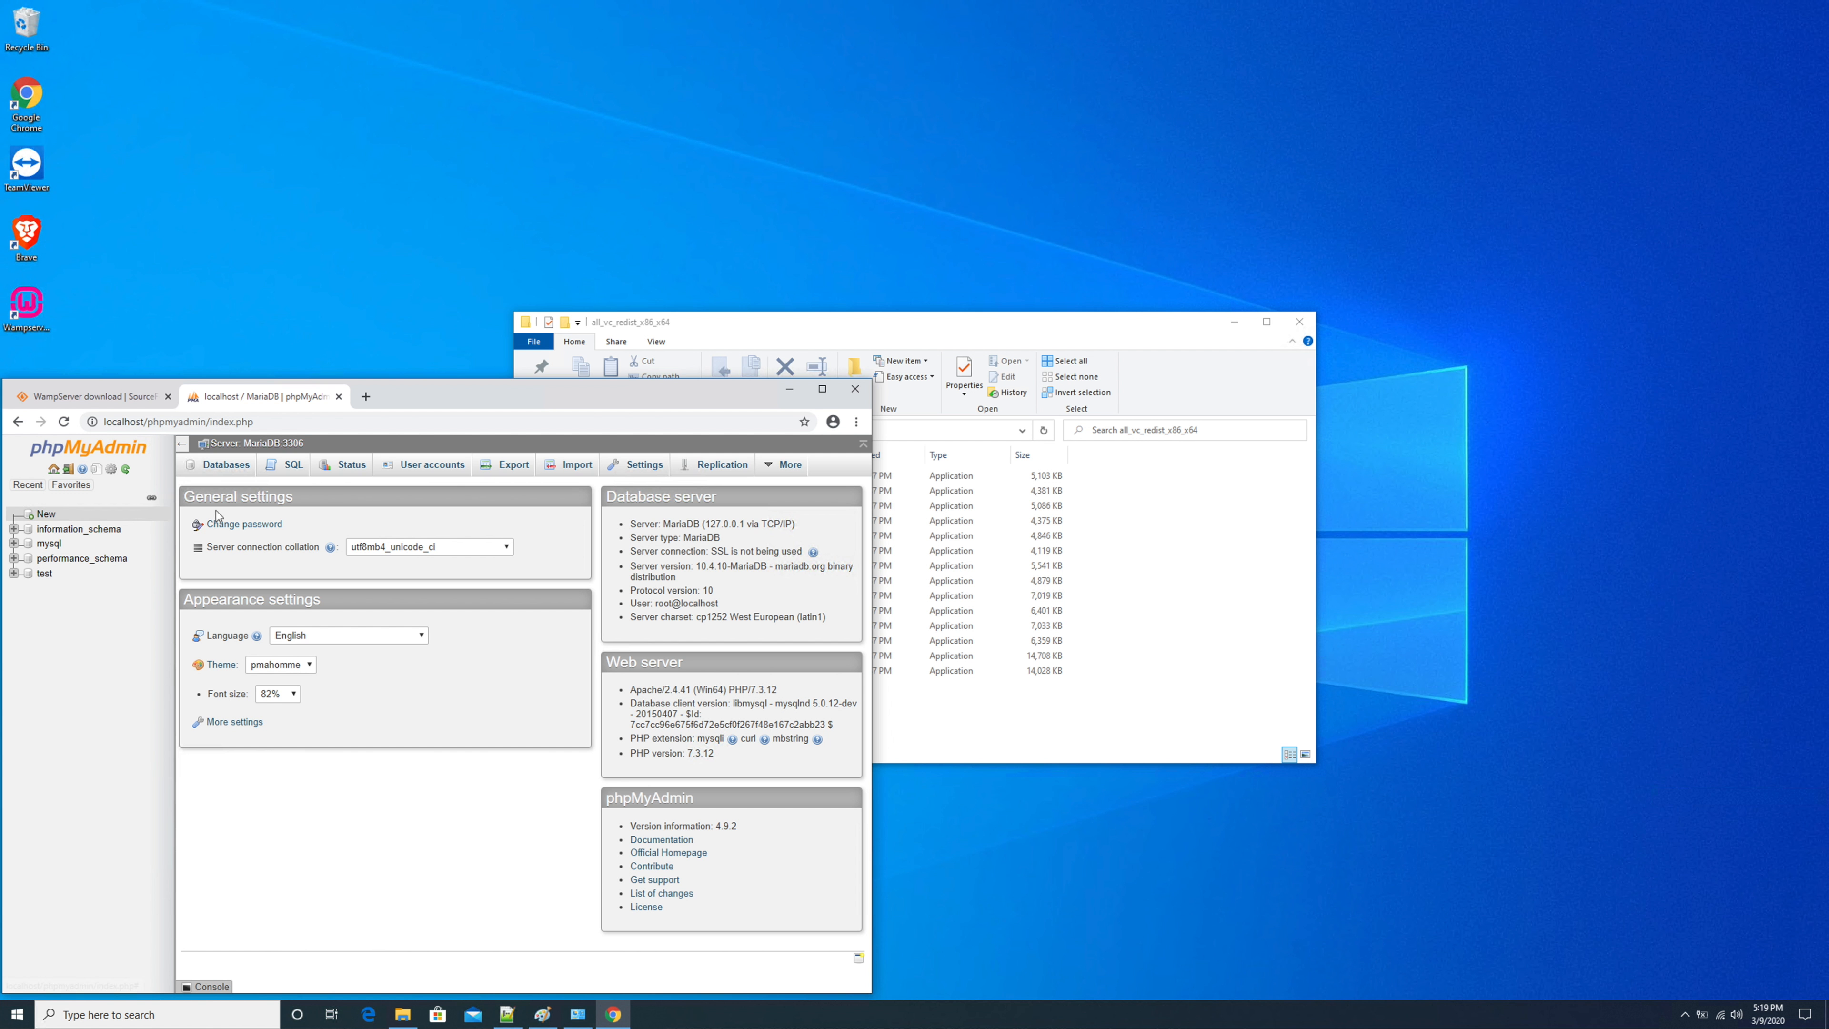
click(259, 470)
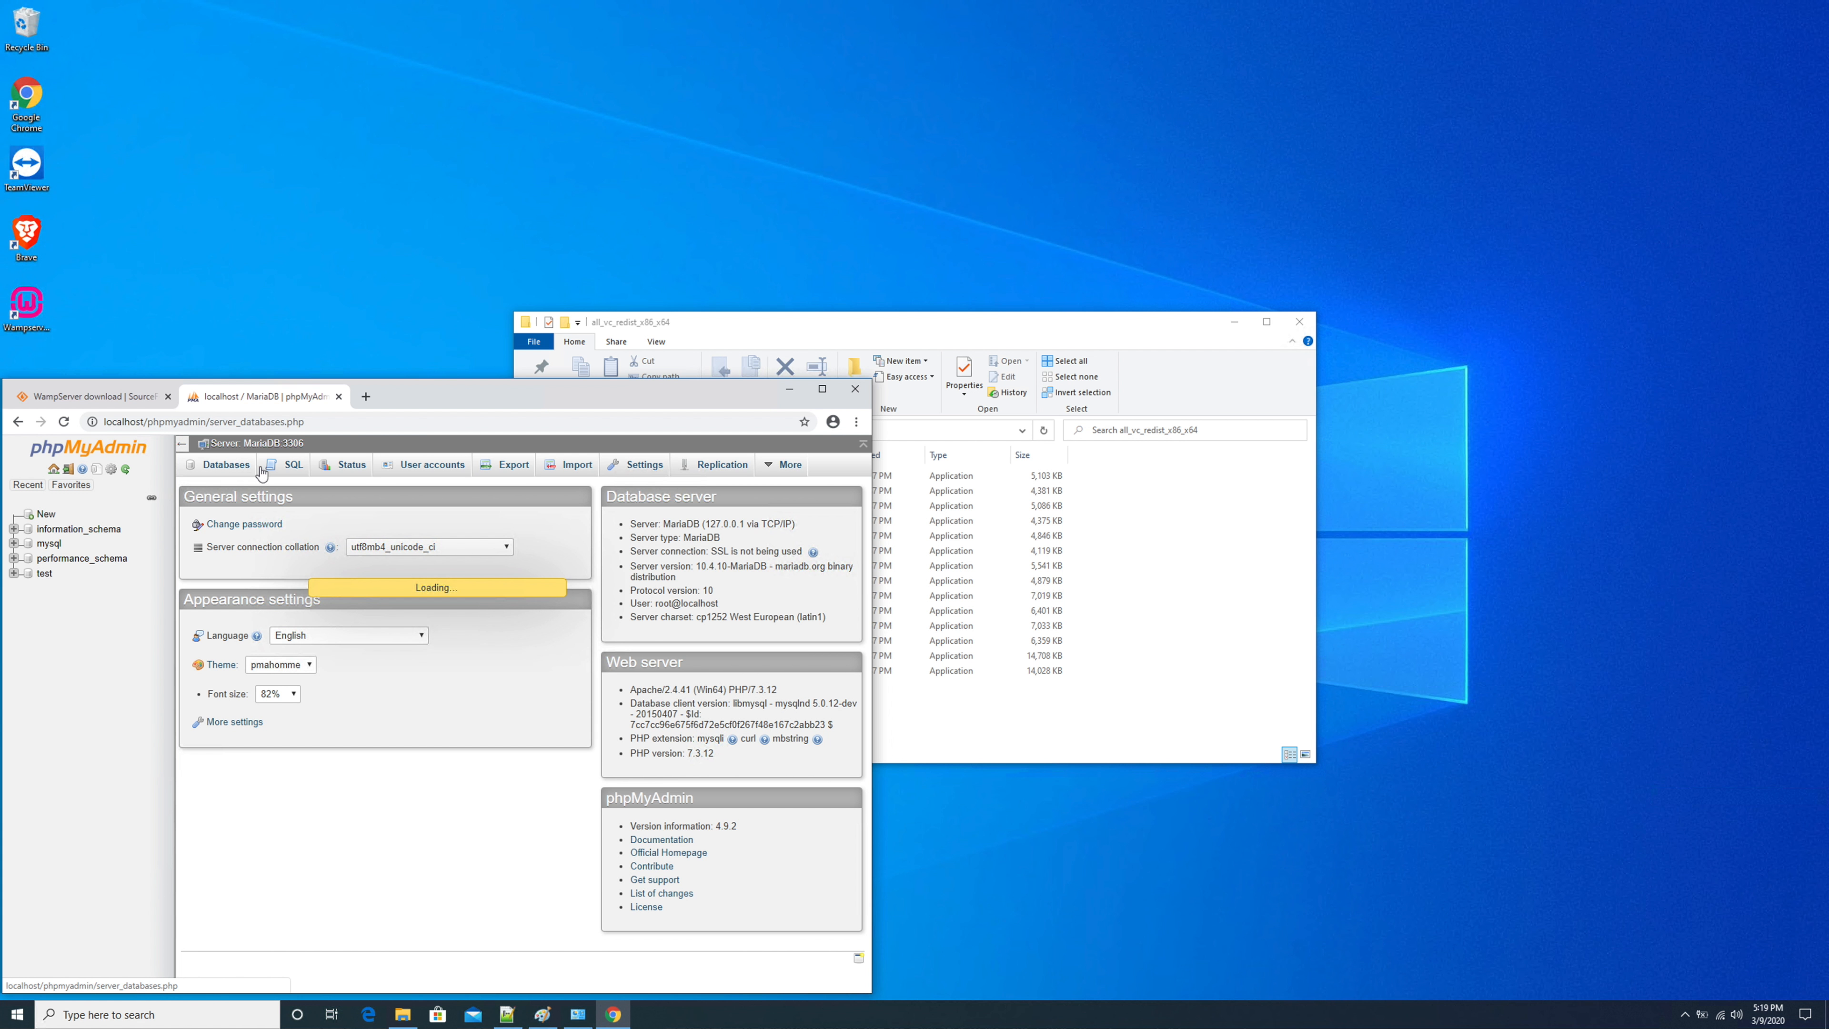
- Enter fasfsa as a trial name for a new database without creating it, and close the phpMyAdmin page
click(238, 579)
text(fasfsa)
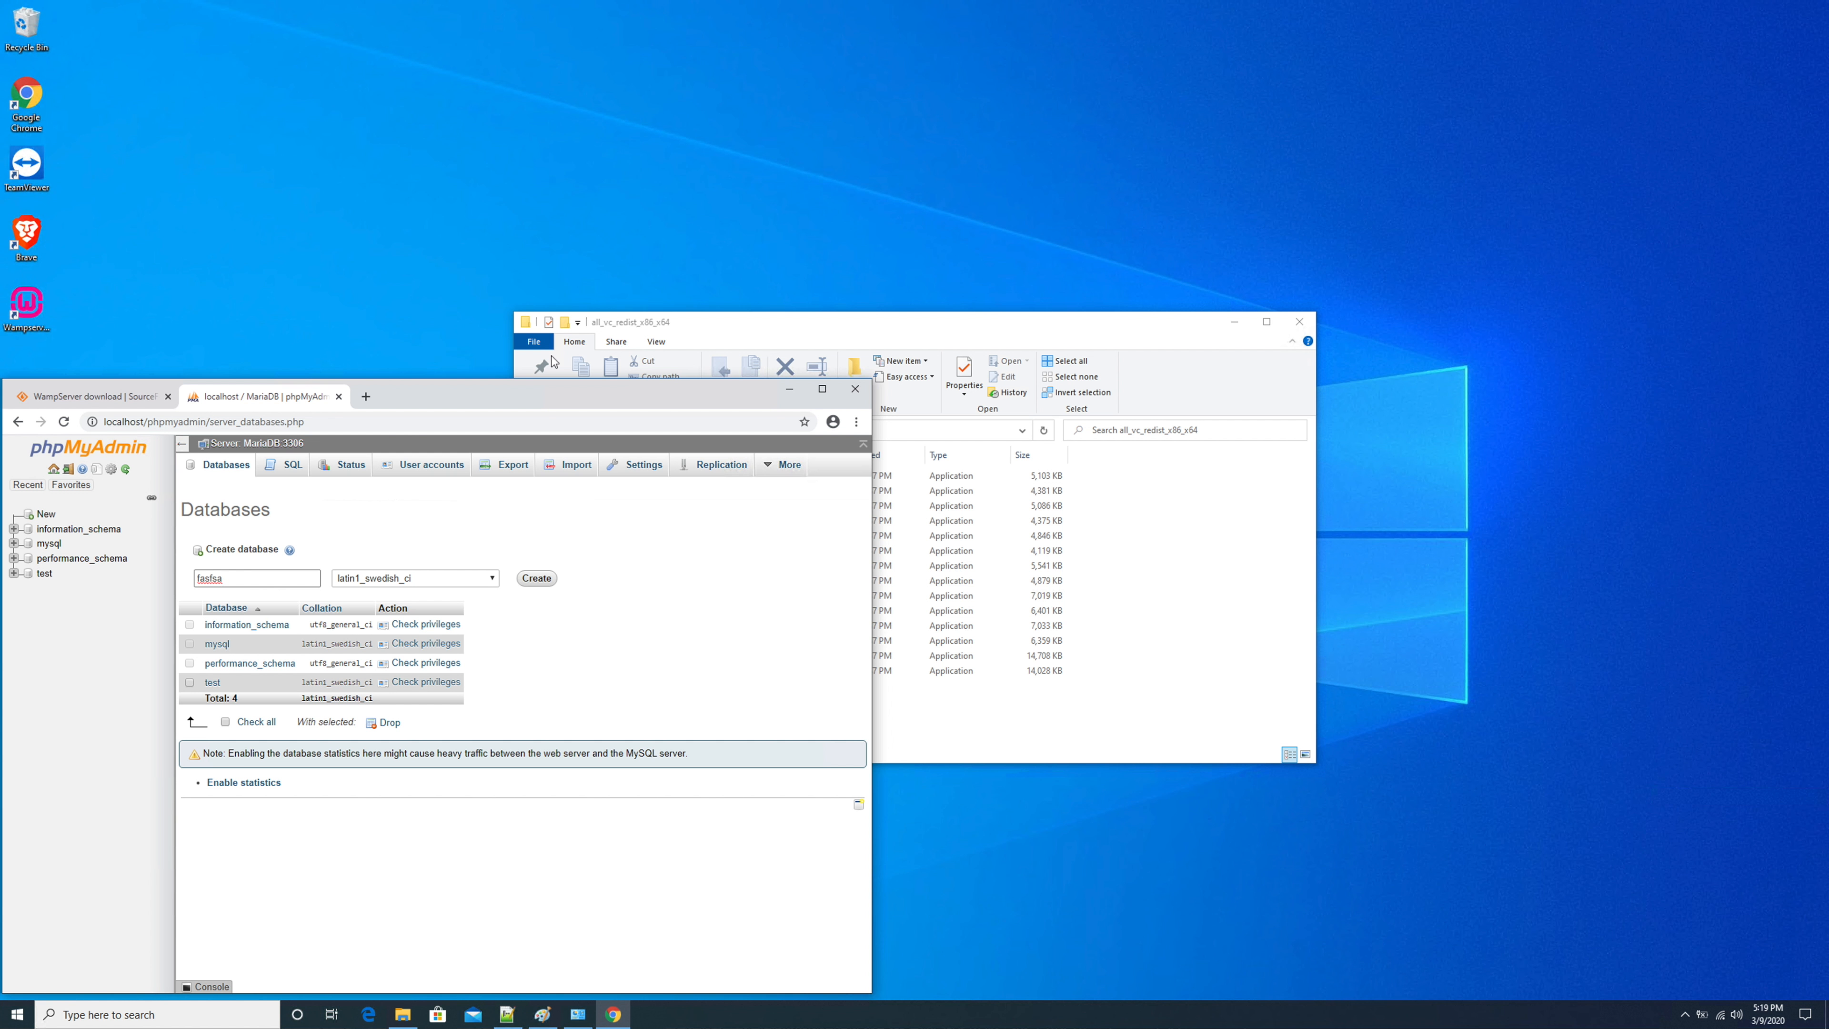
click(338, 397)
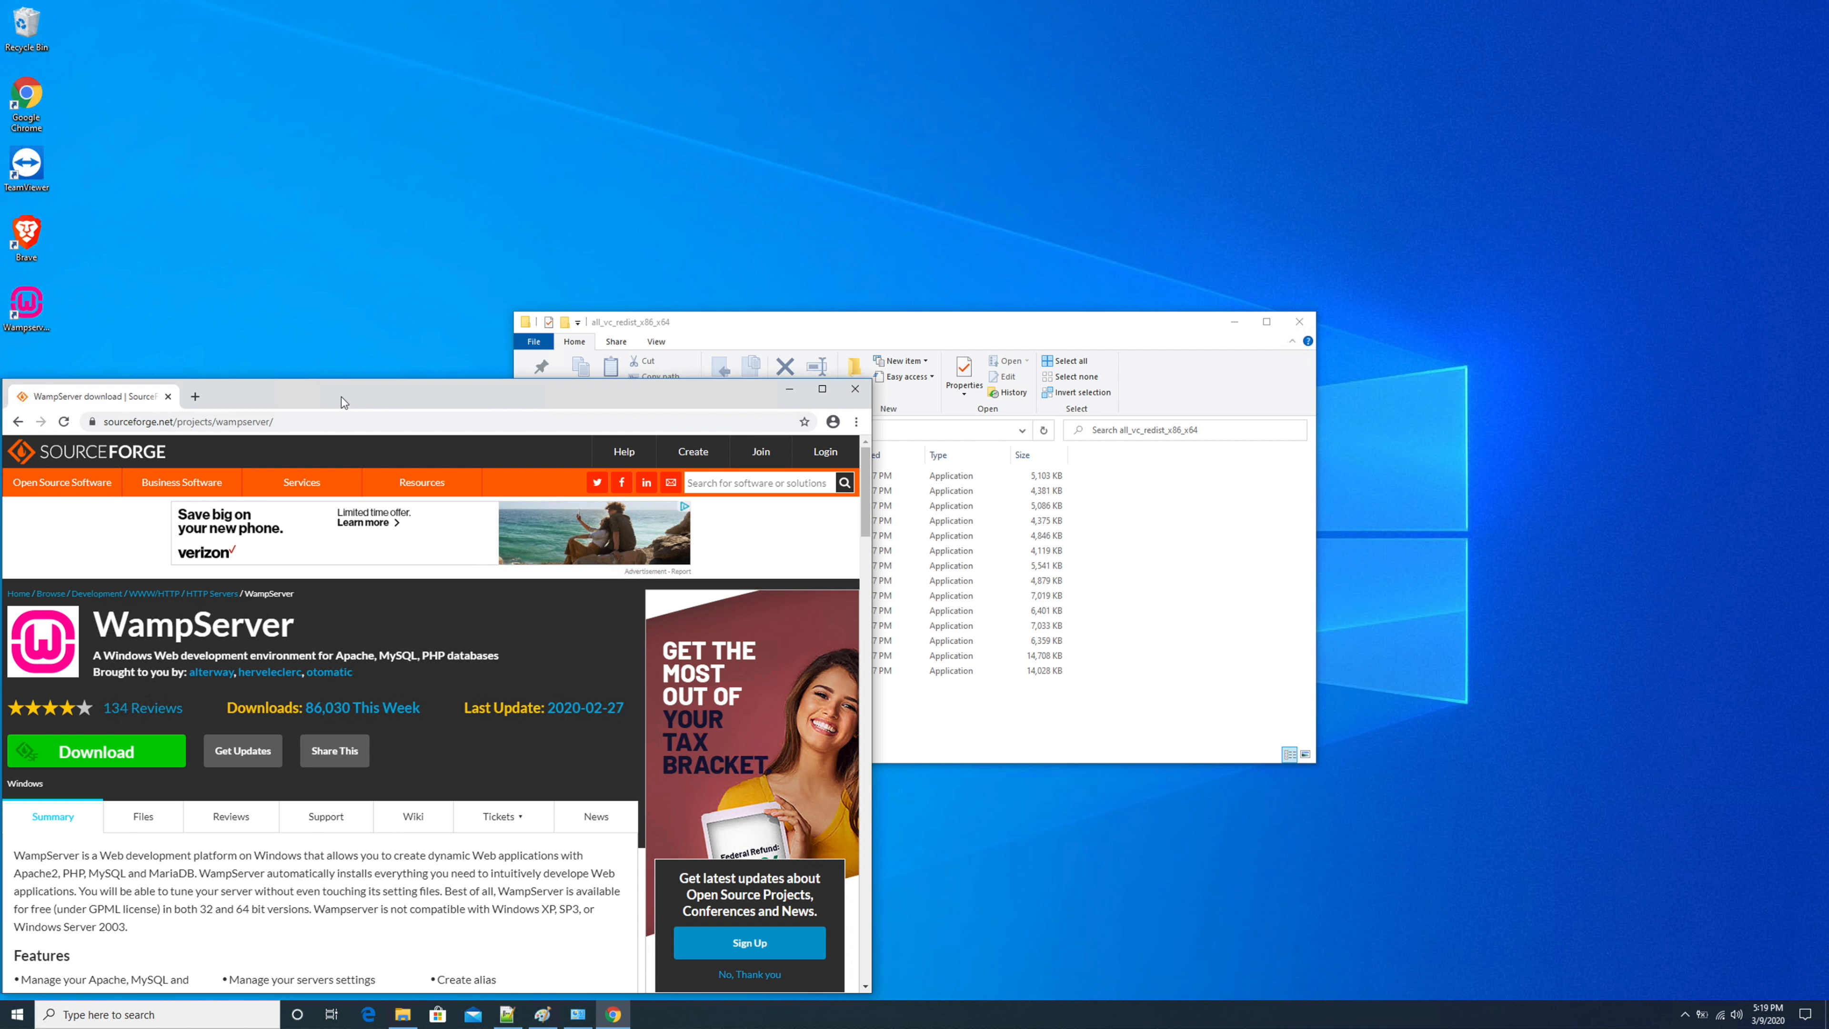
- Bring up the WampServer menu from the hidden notification icons and look over its database tool entries
click(1686, 1014)
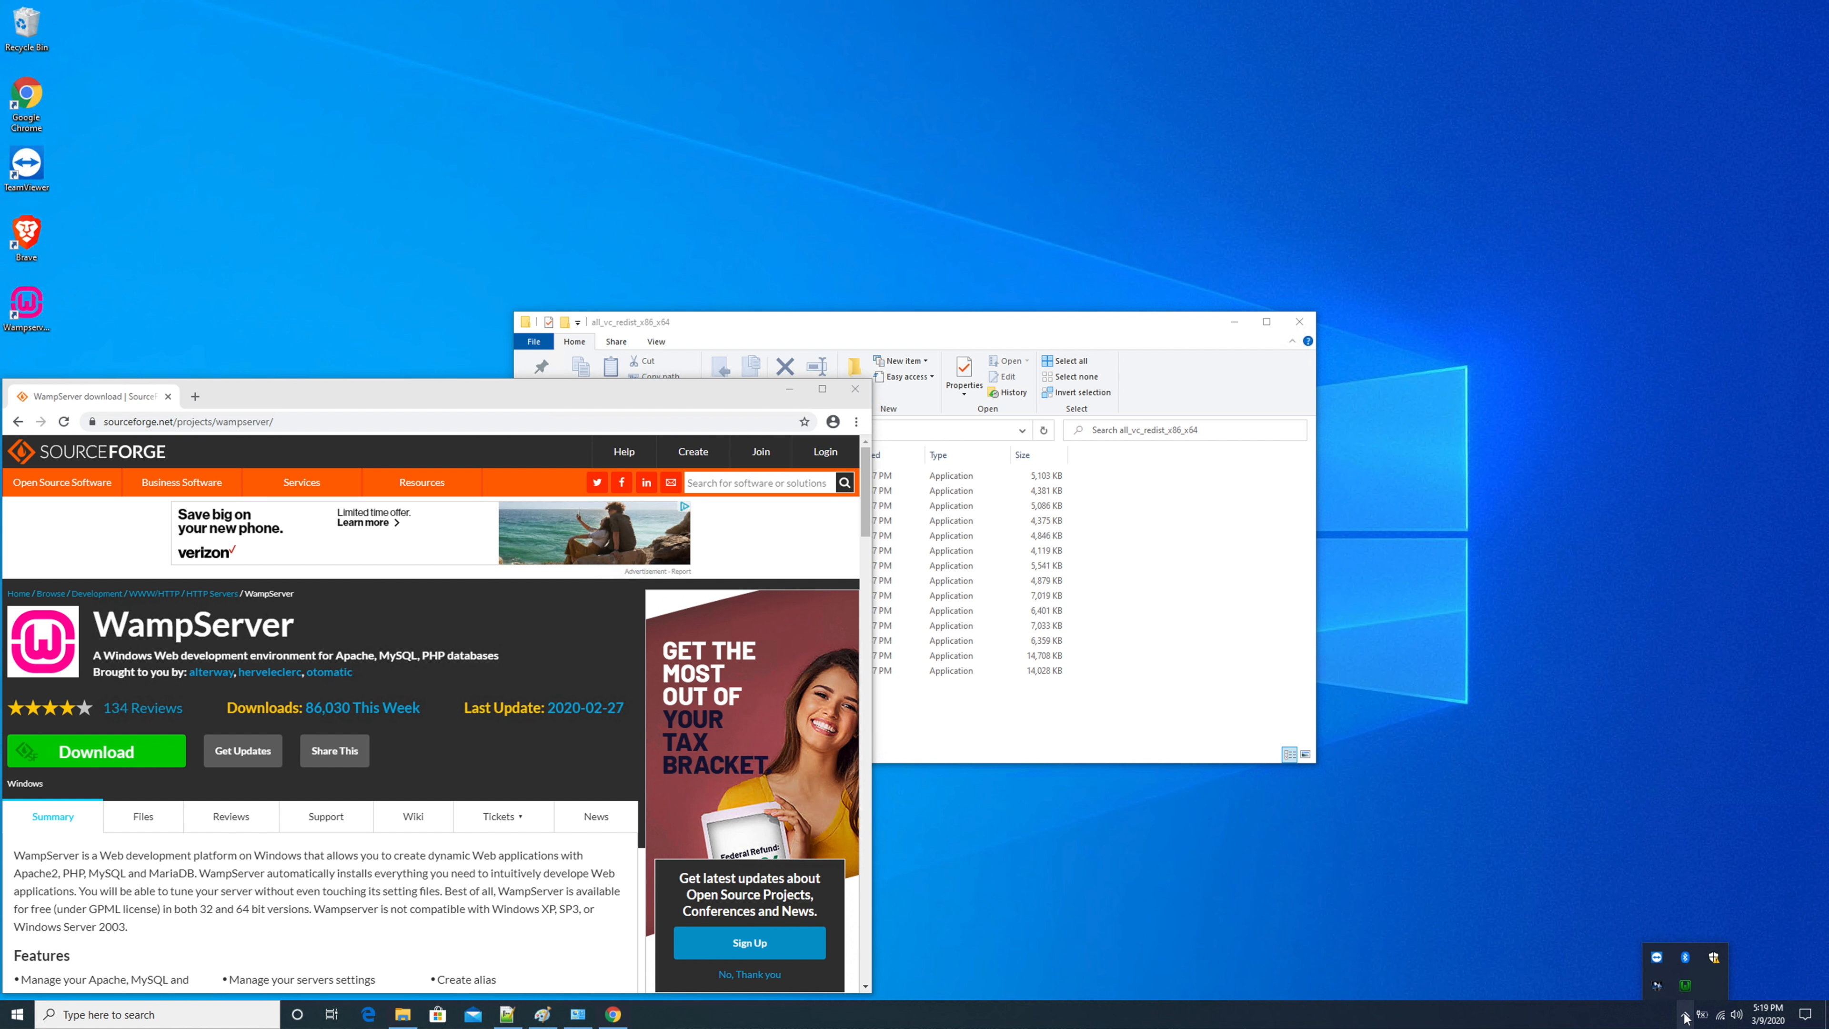
click(1685, 989)
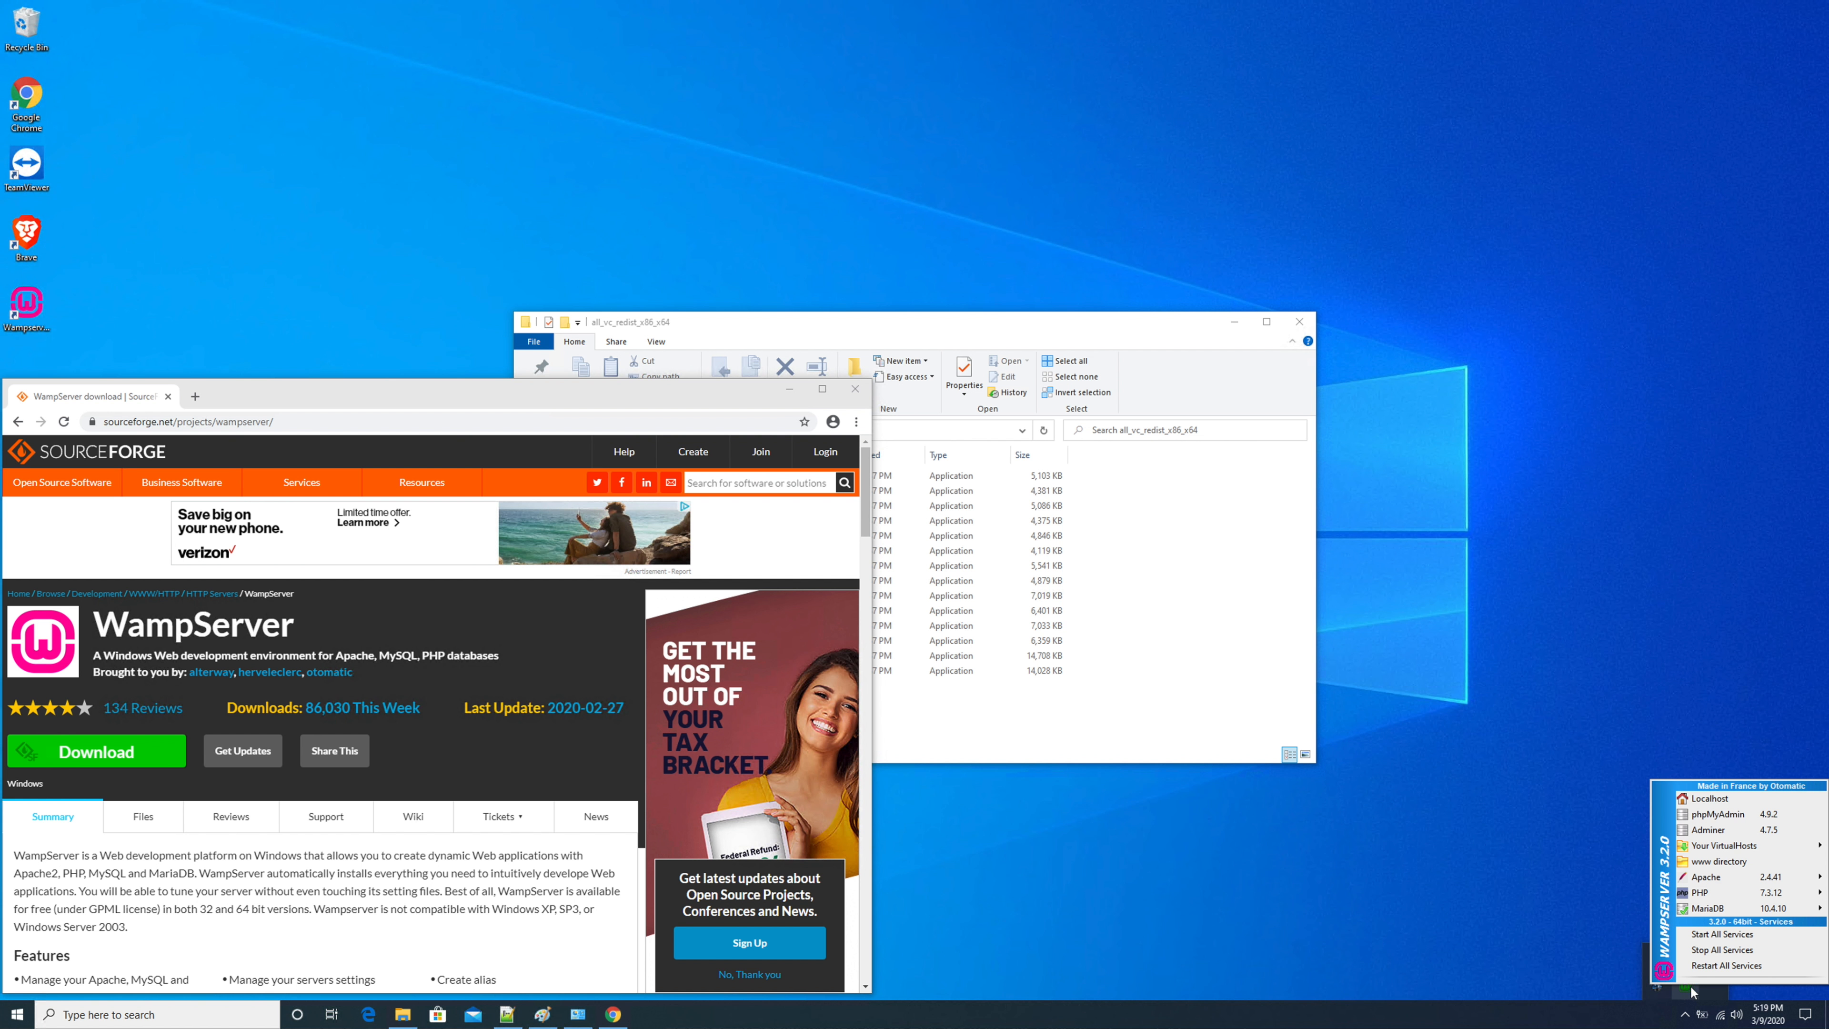
click(1741, 821)
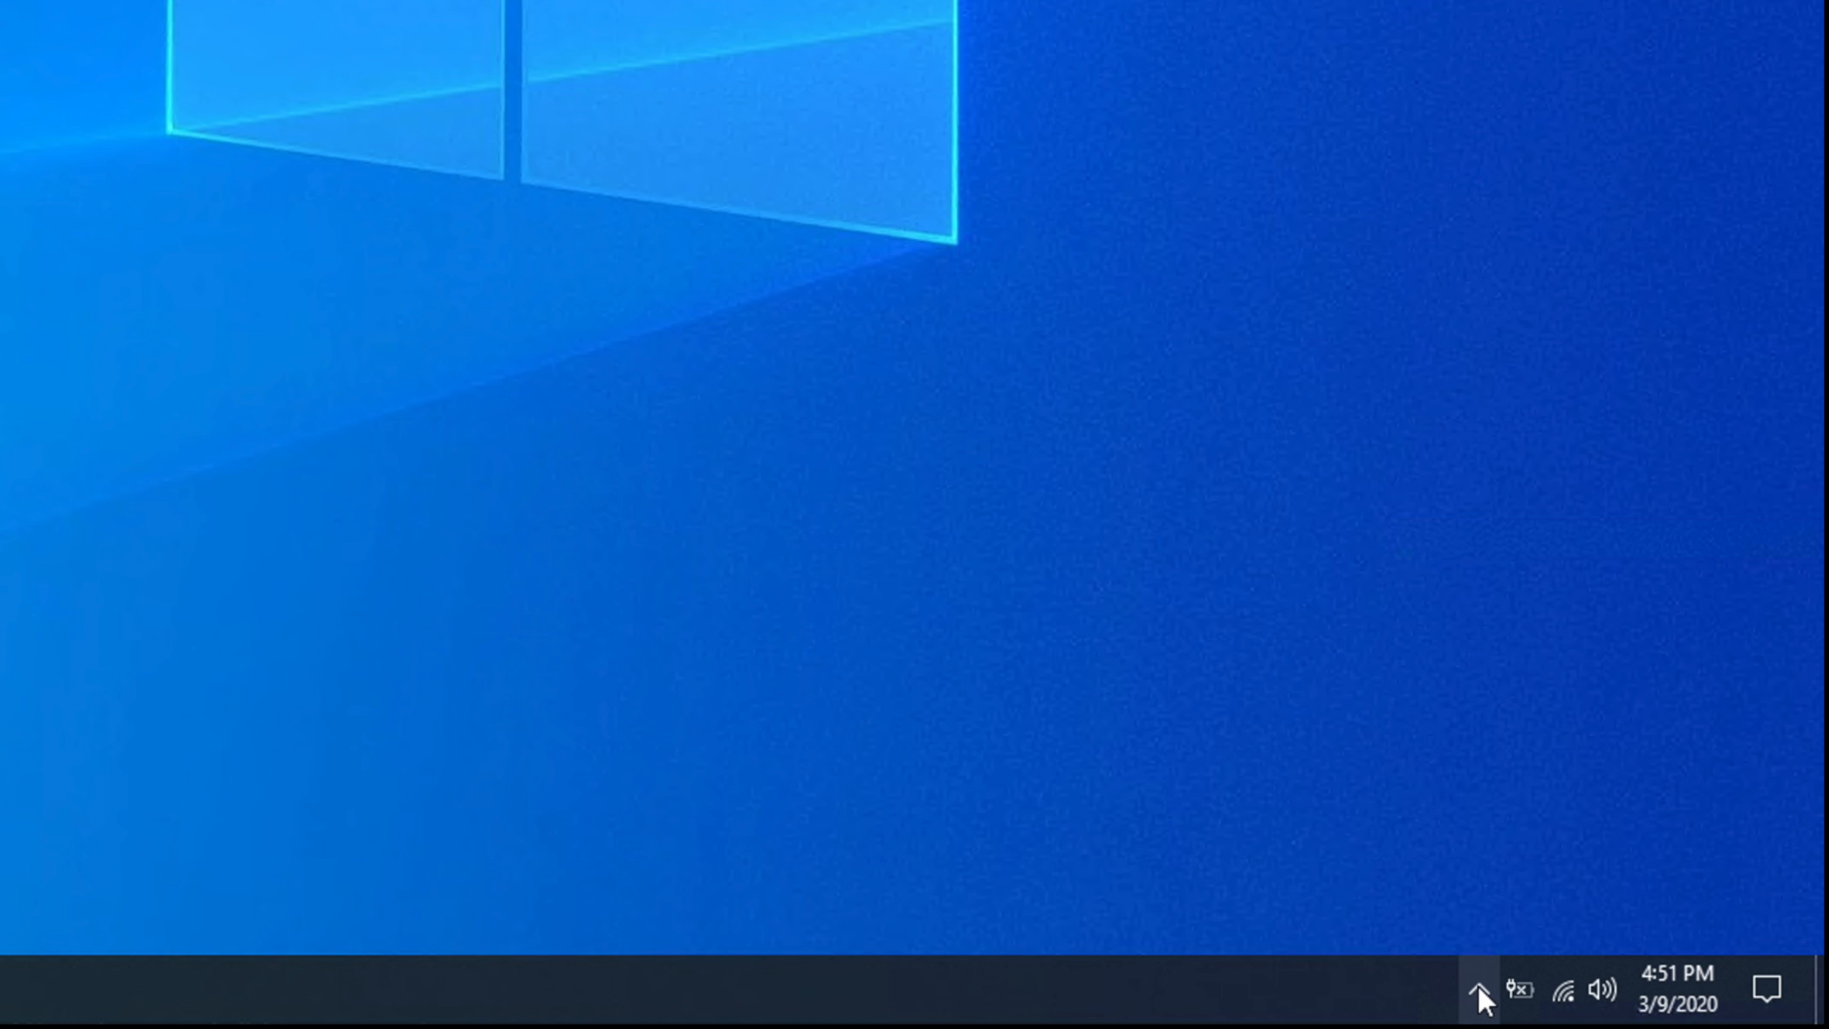
- Look through the WampServer menu entries and open the www directory
click(1479, 987)
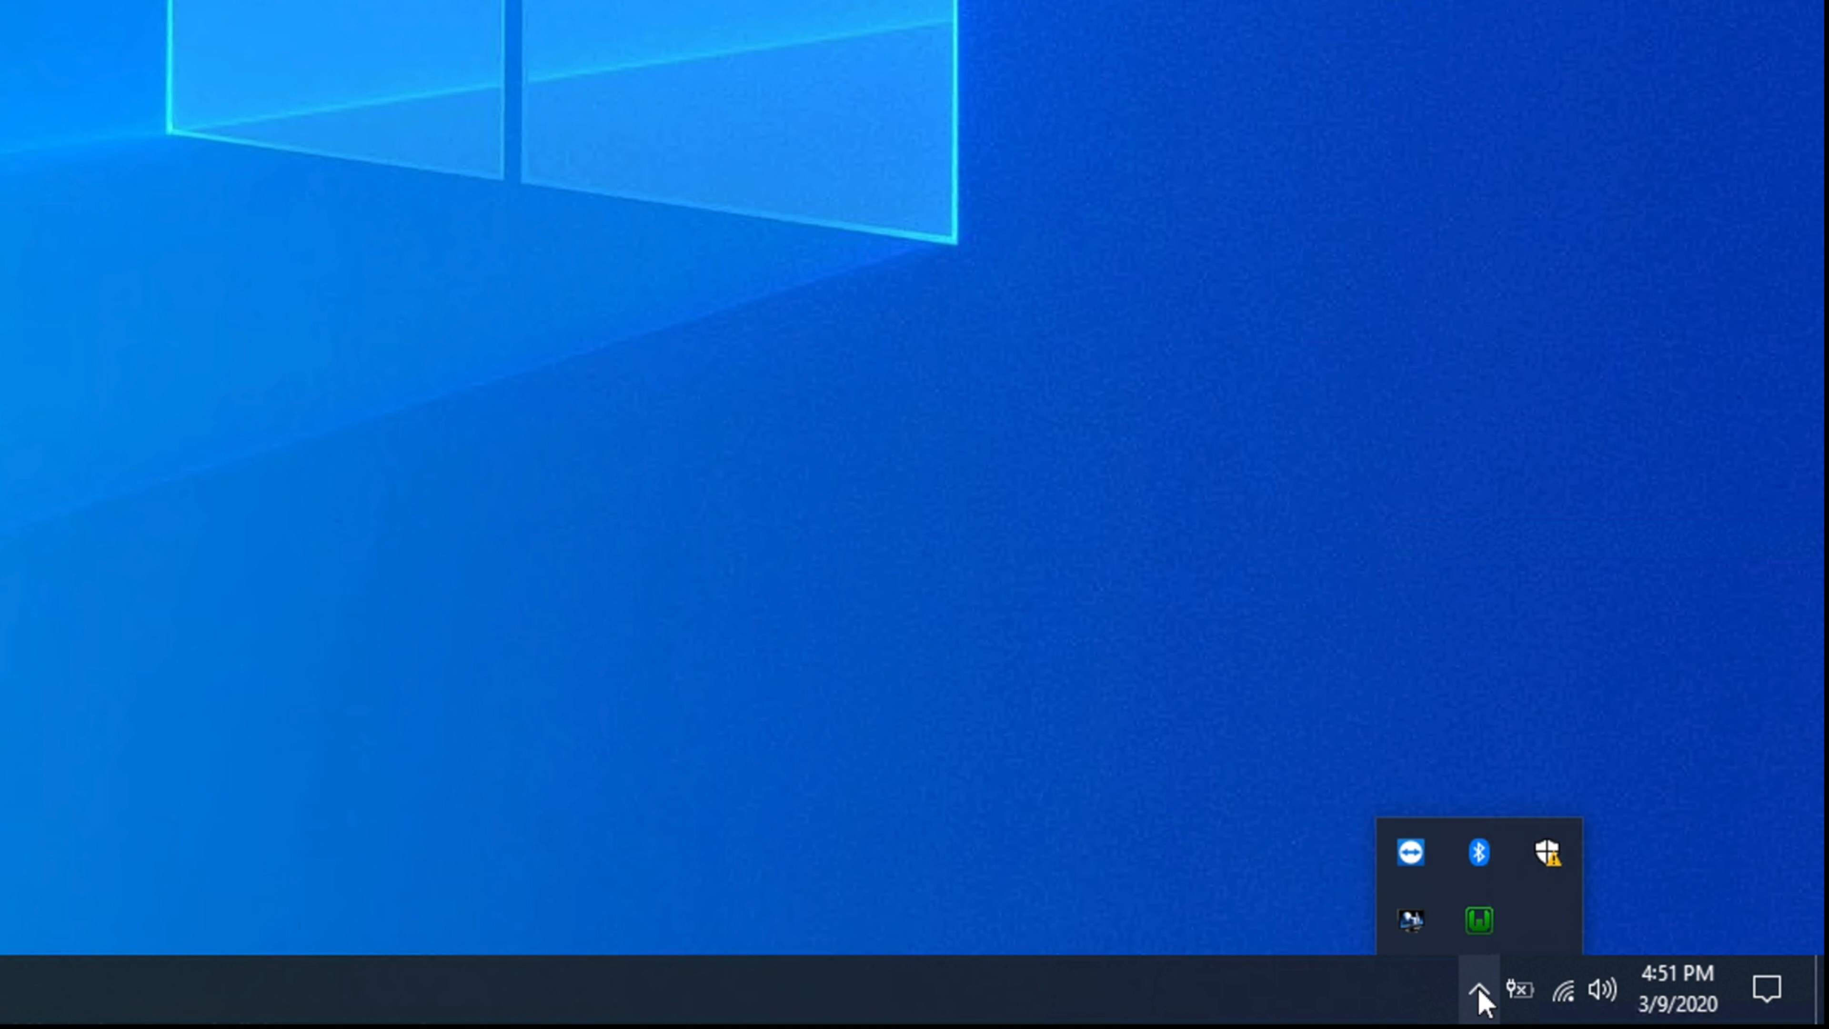
click(1482, 923)
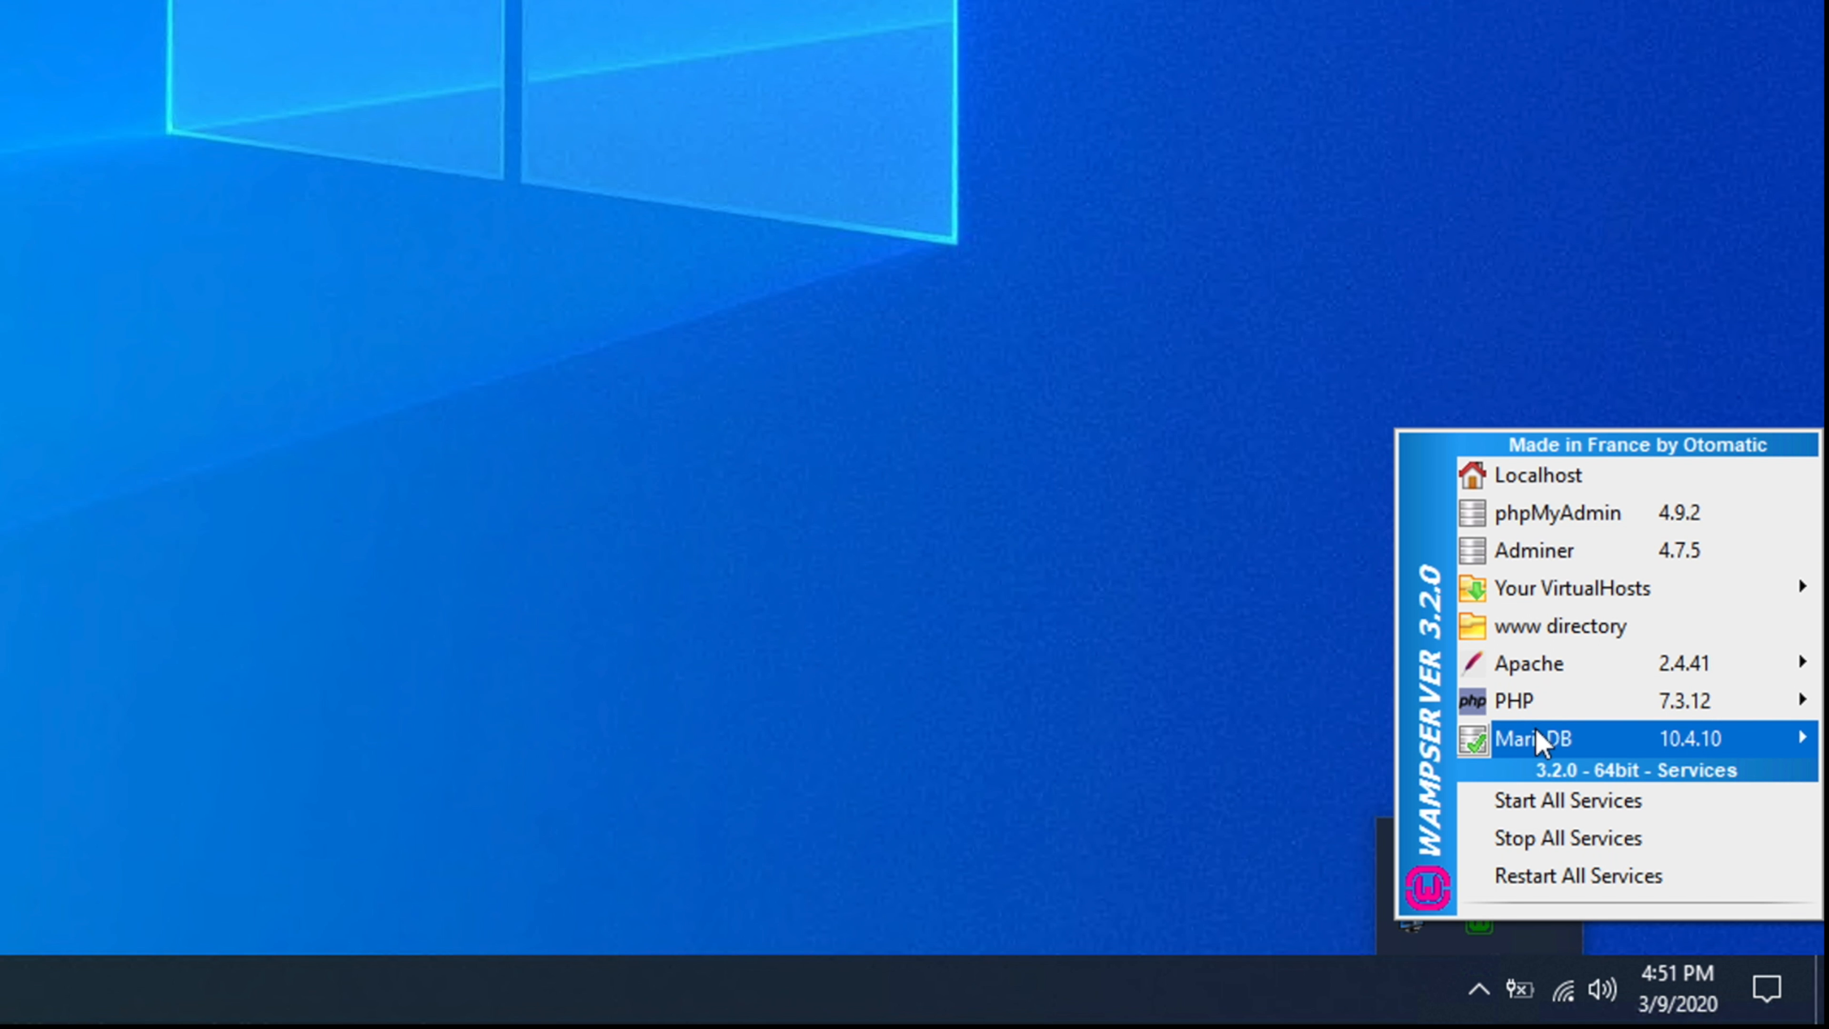
mouse_move(1539, 752)
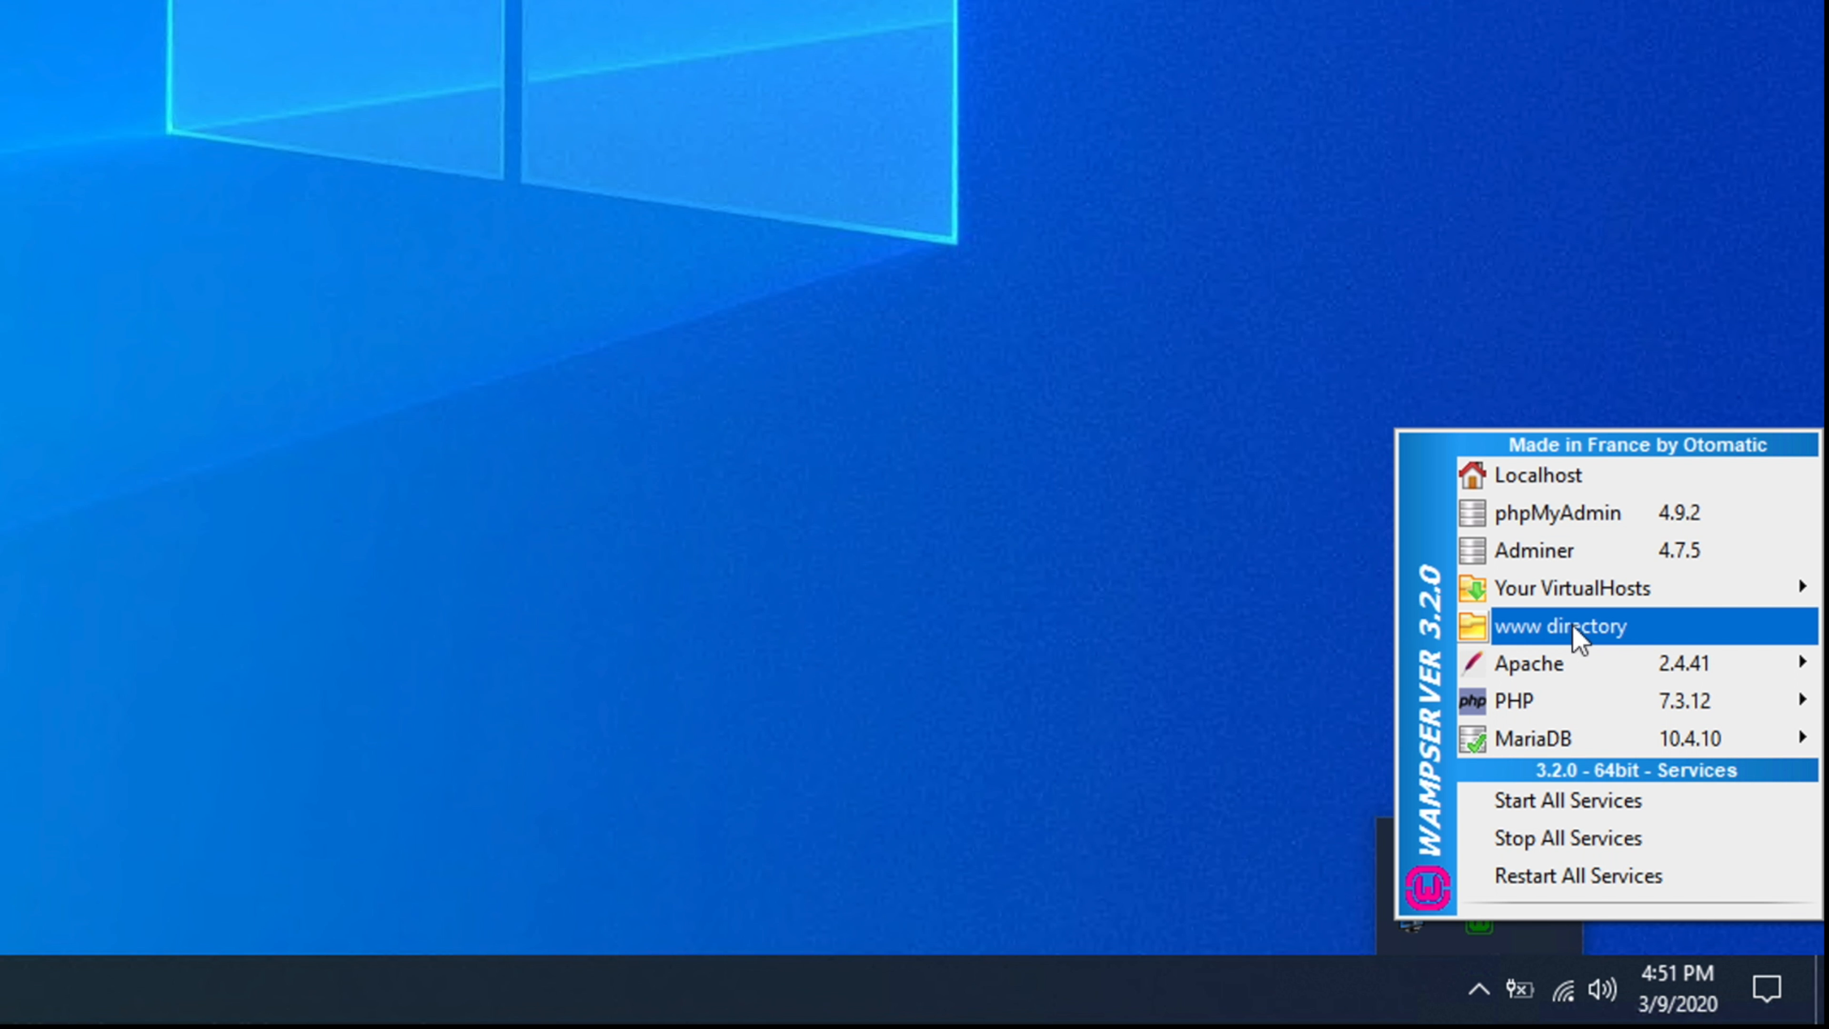
click(1579, 631)
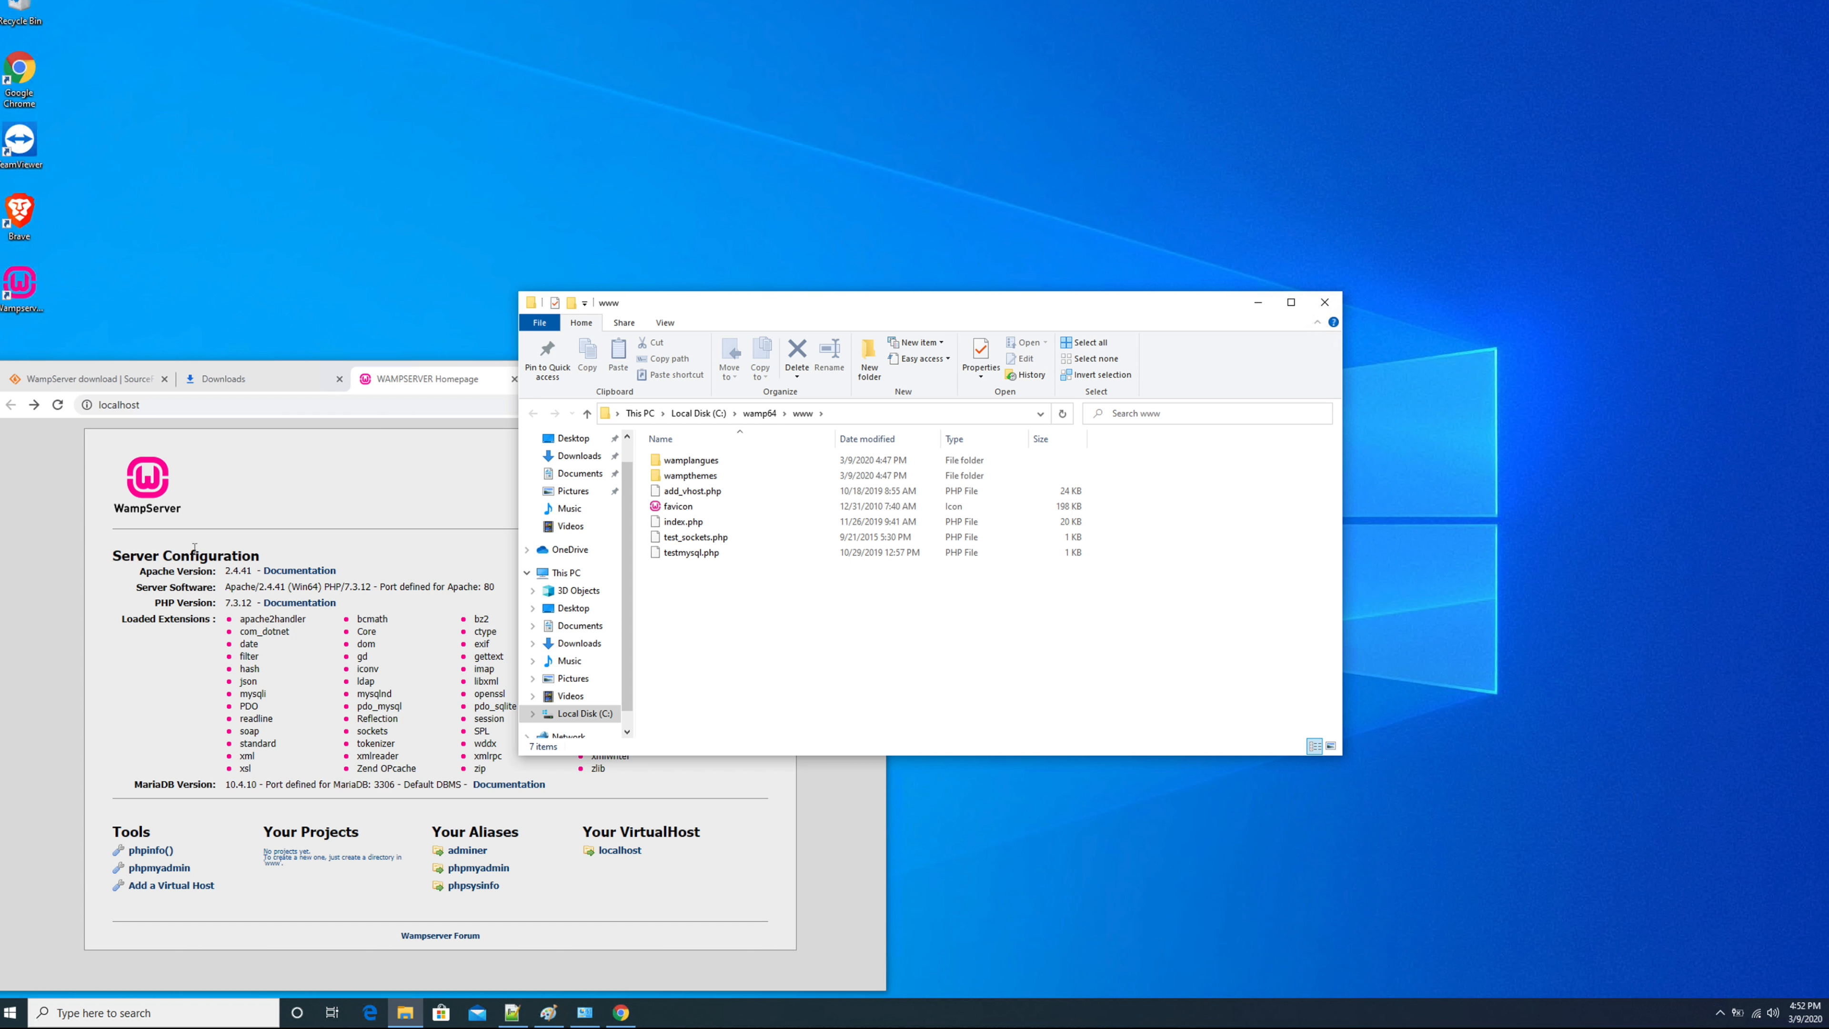
- Check the WampServer homepage against the www folder, and look over the Downloads folder and the browser's download list
click(327, 511)
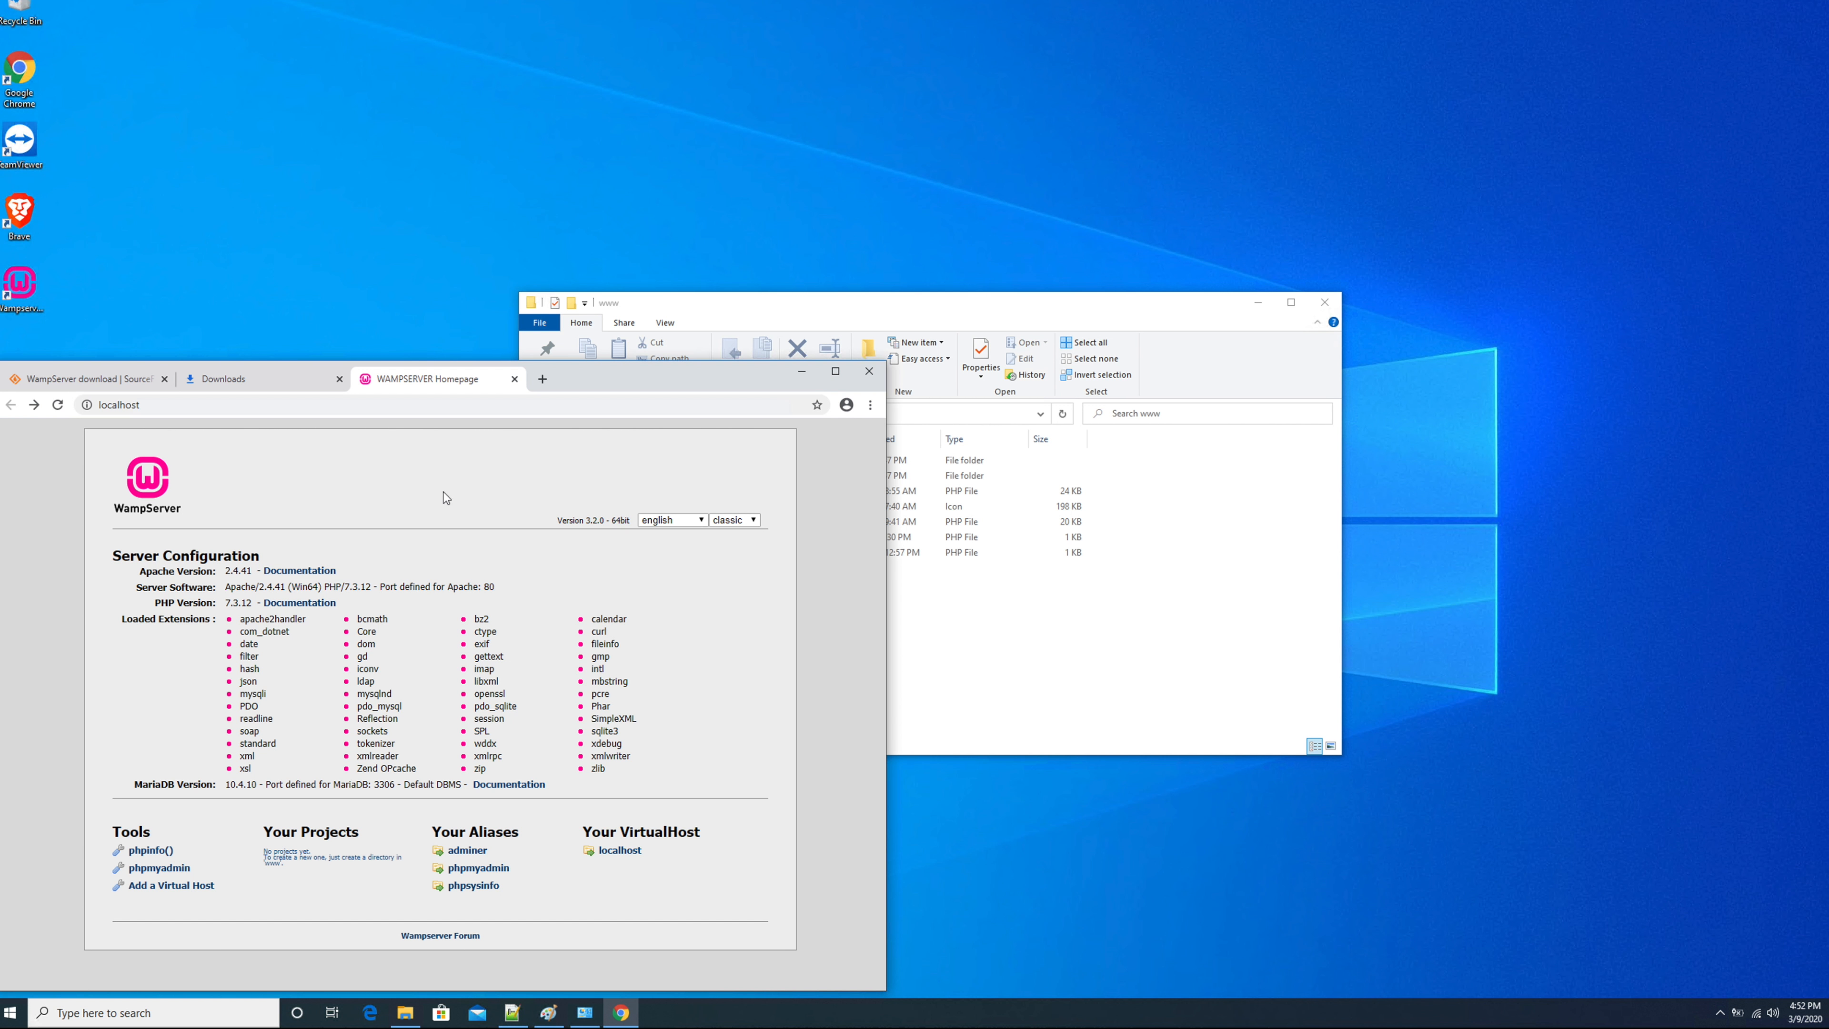
click(997, 649)
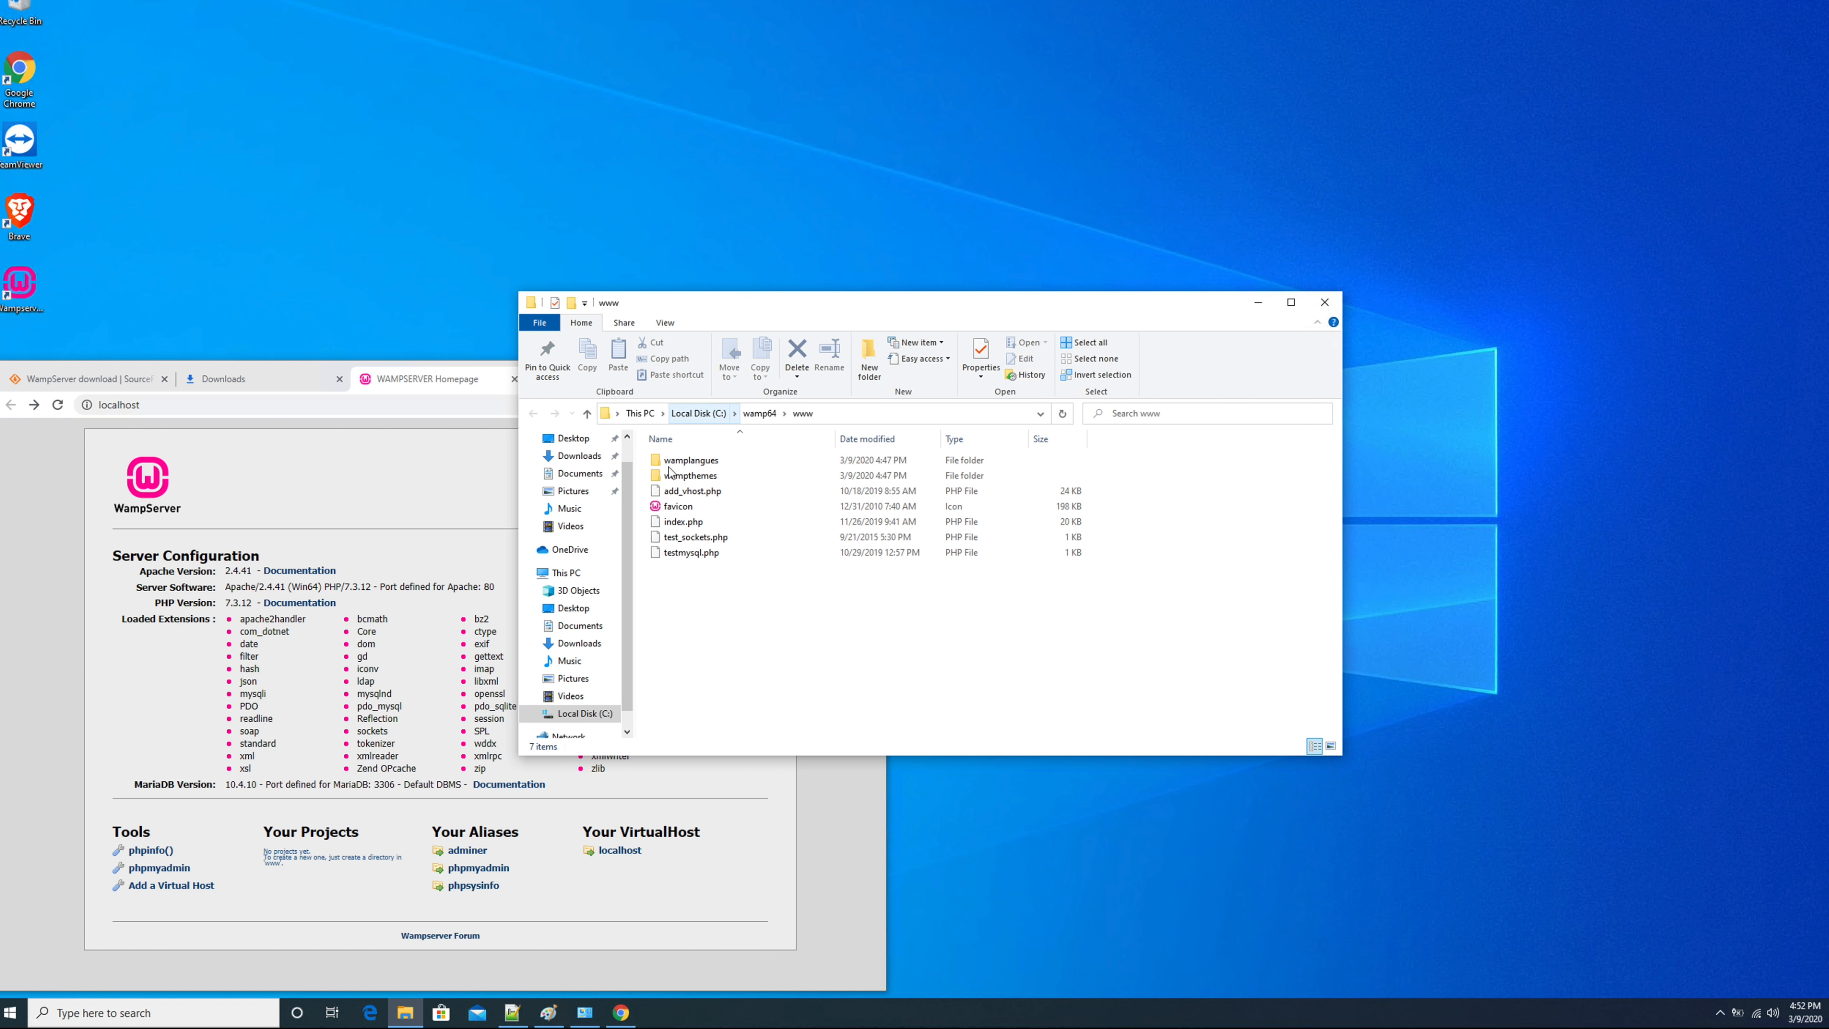
click(574, 459)
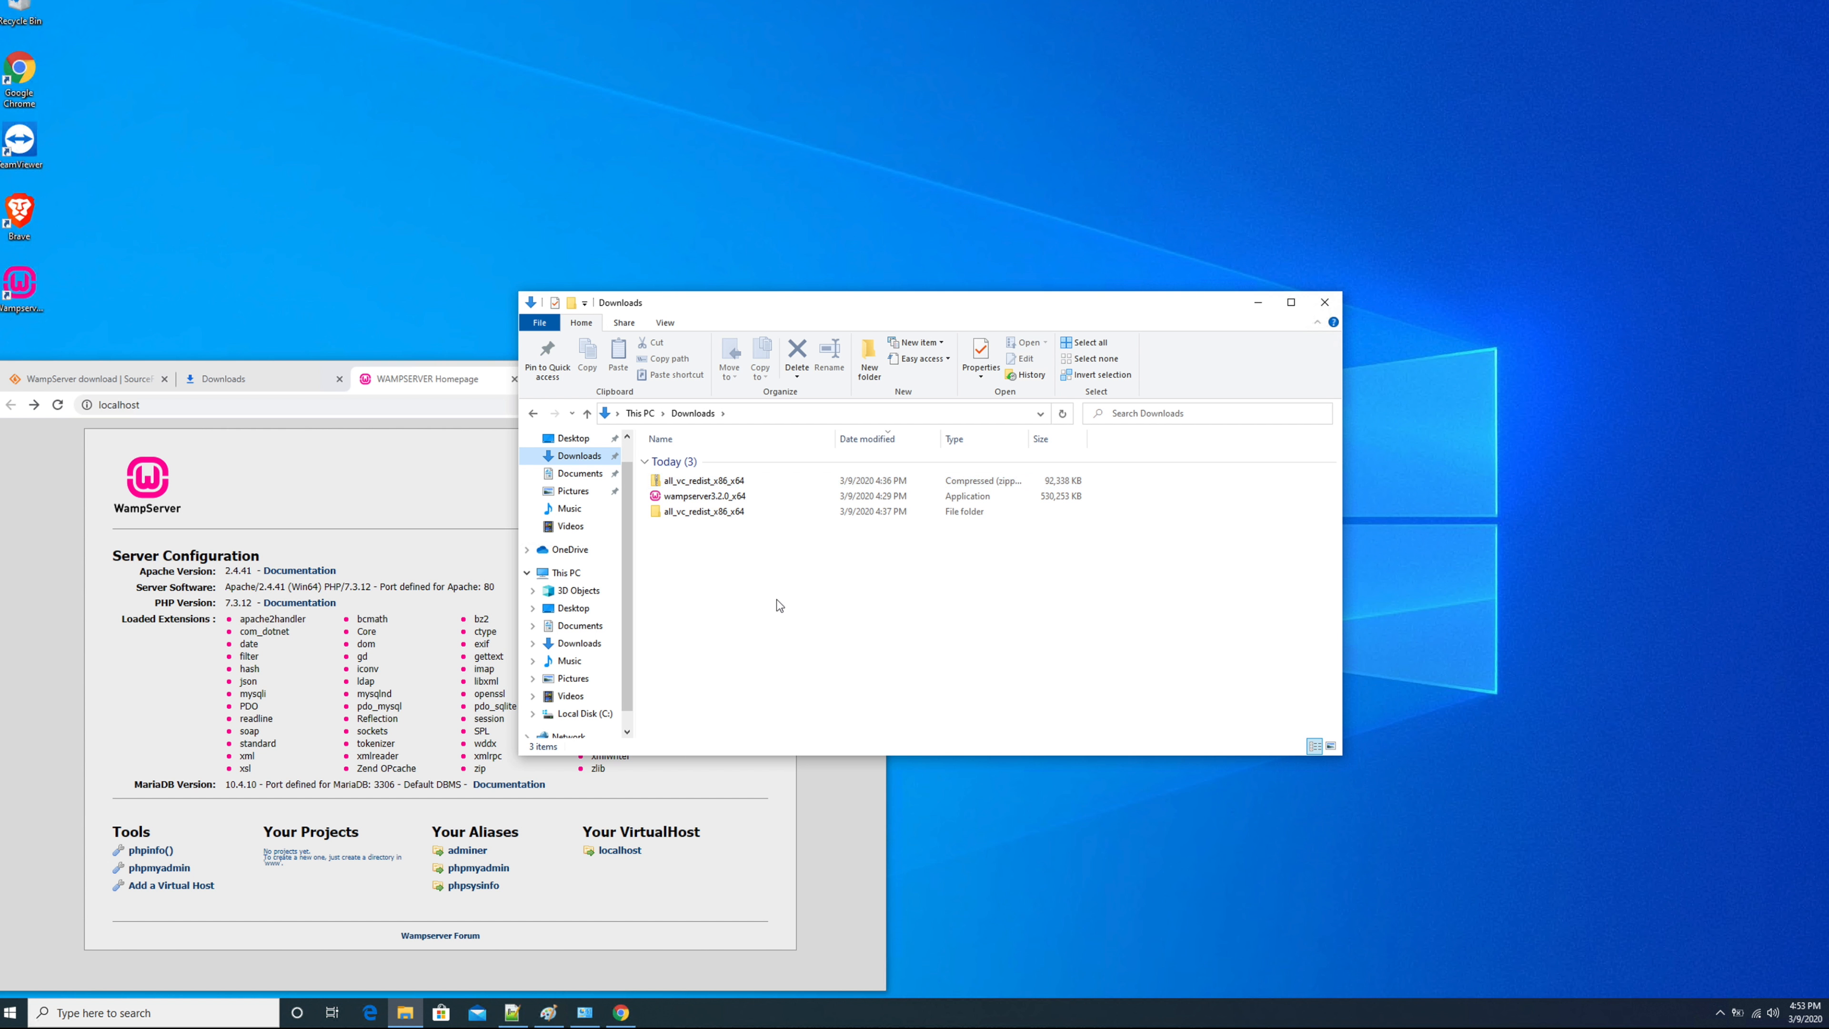
click(113, 383)
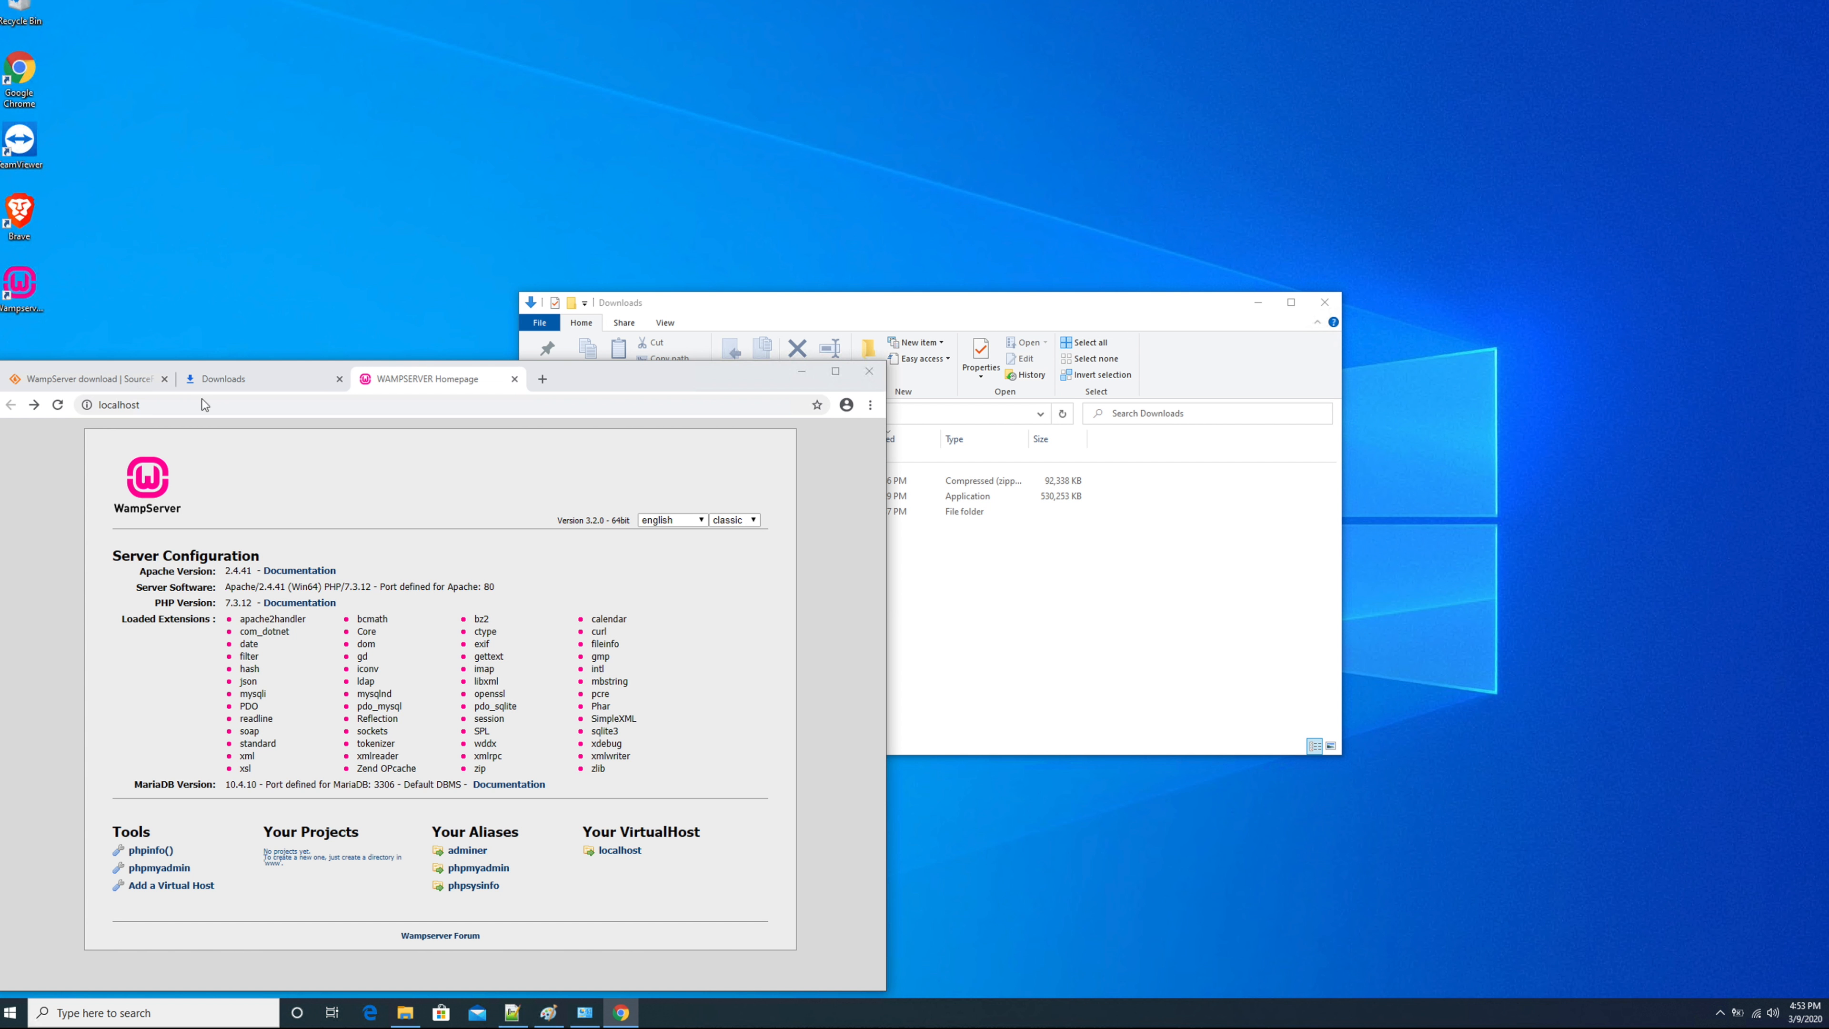
click(283, 377)
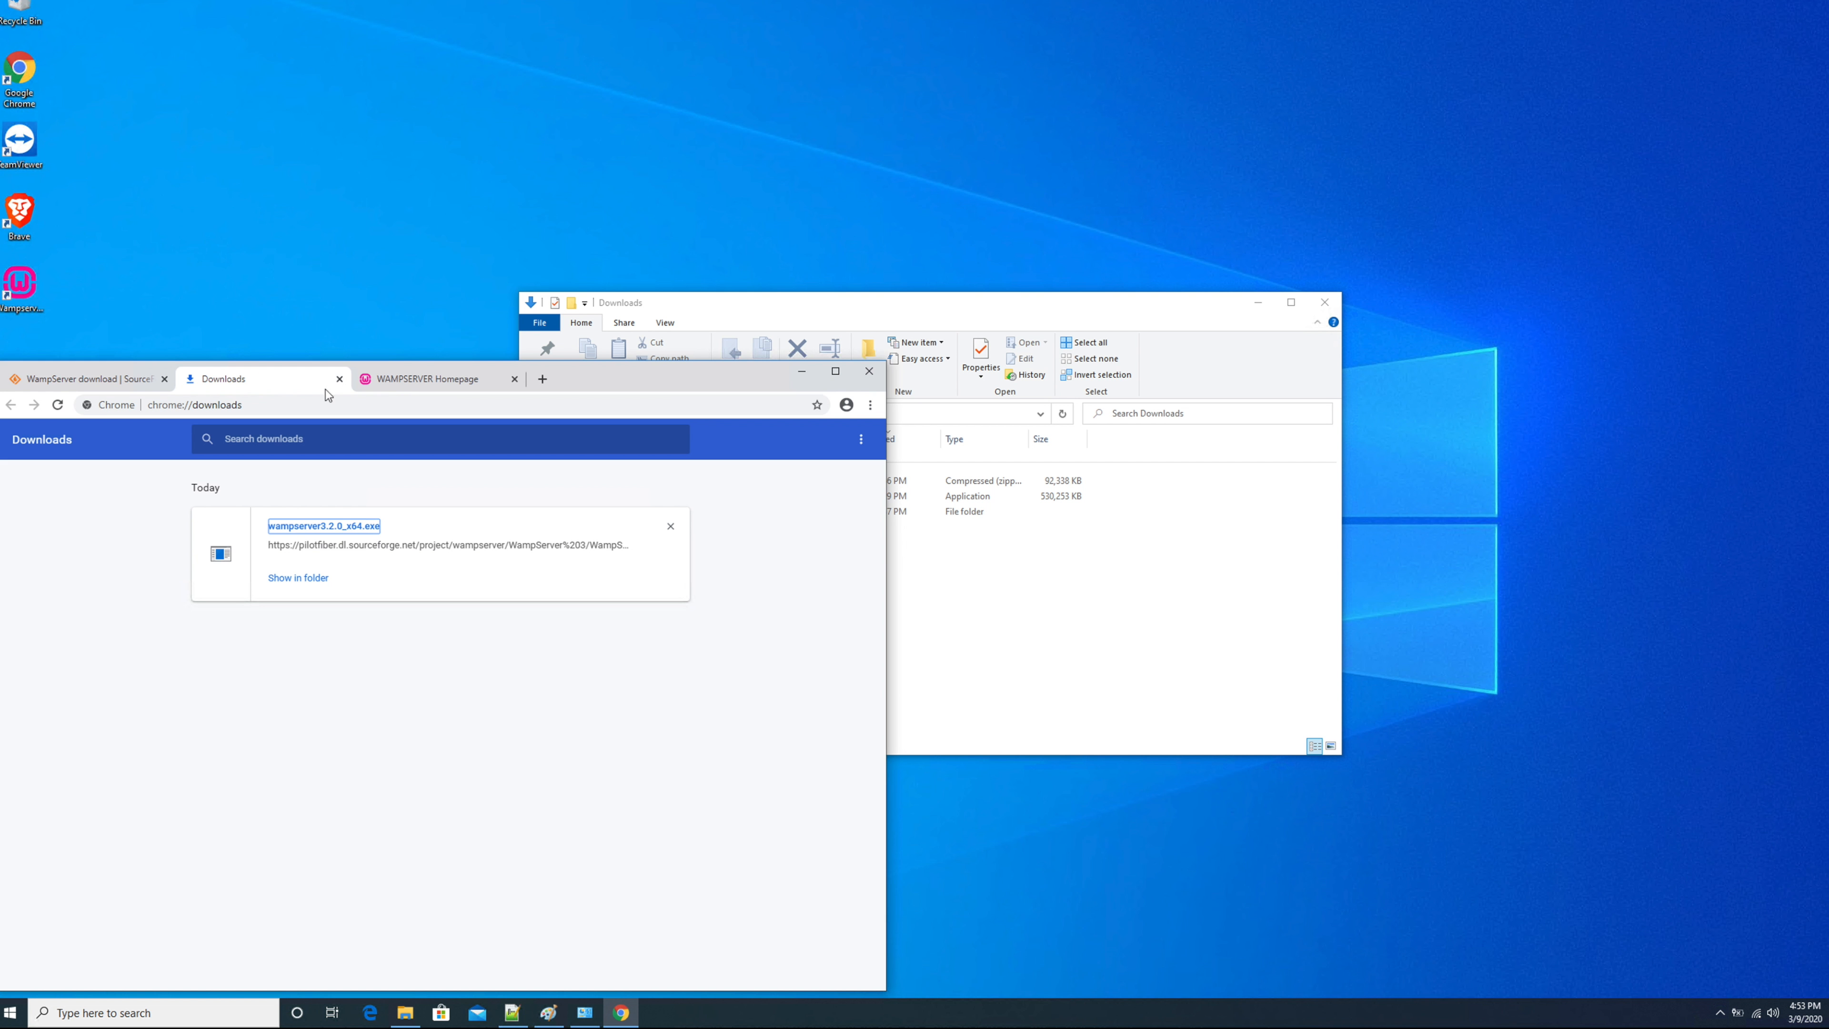
click(455, 382)
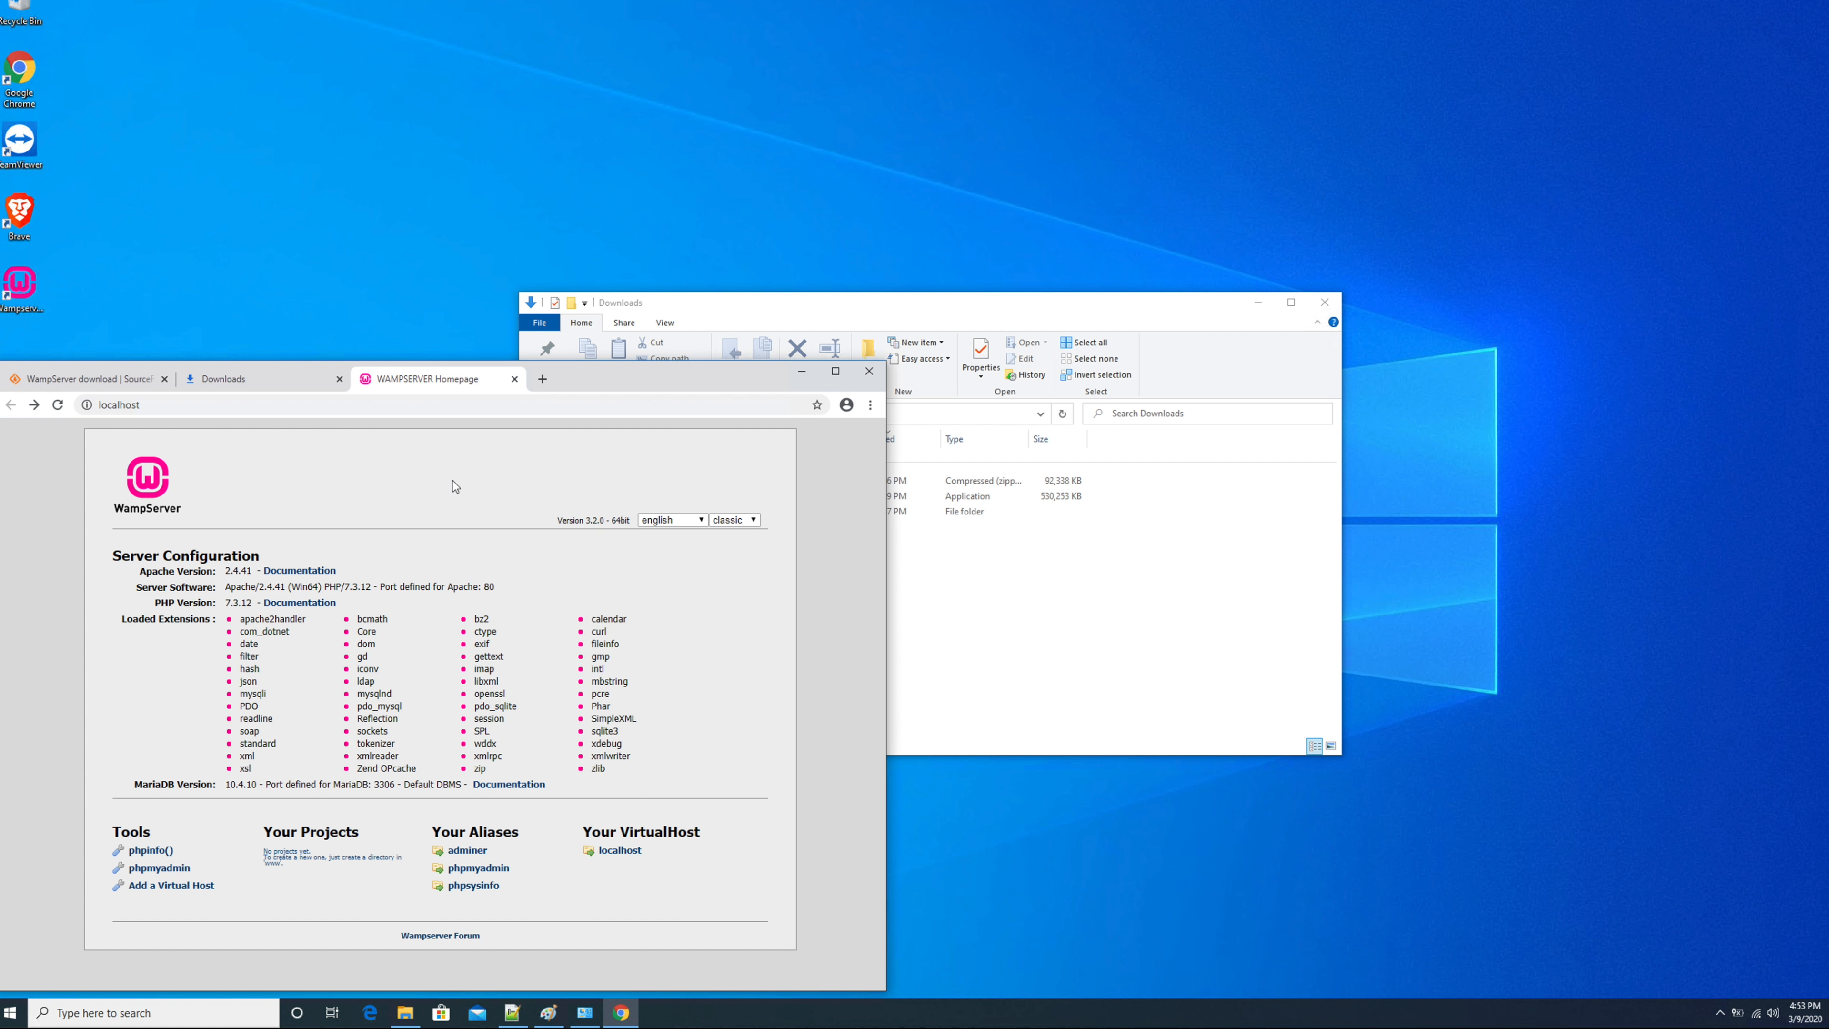
- Open the extracted all_vc_redist_x86_x64 folder in Downloads and examine the Visual C++ redistributable installers in it
click(948, 624)
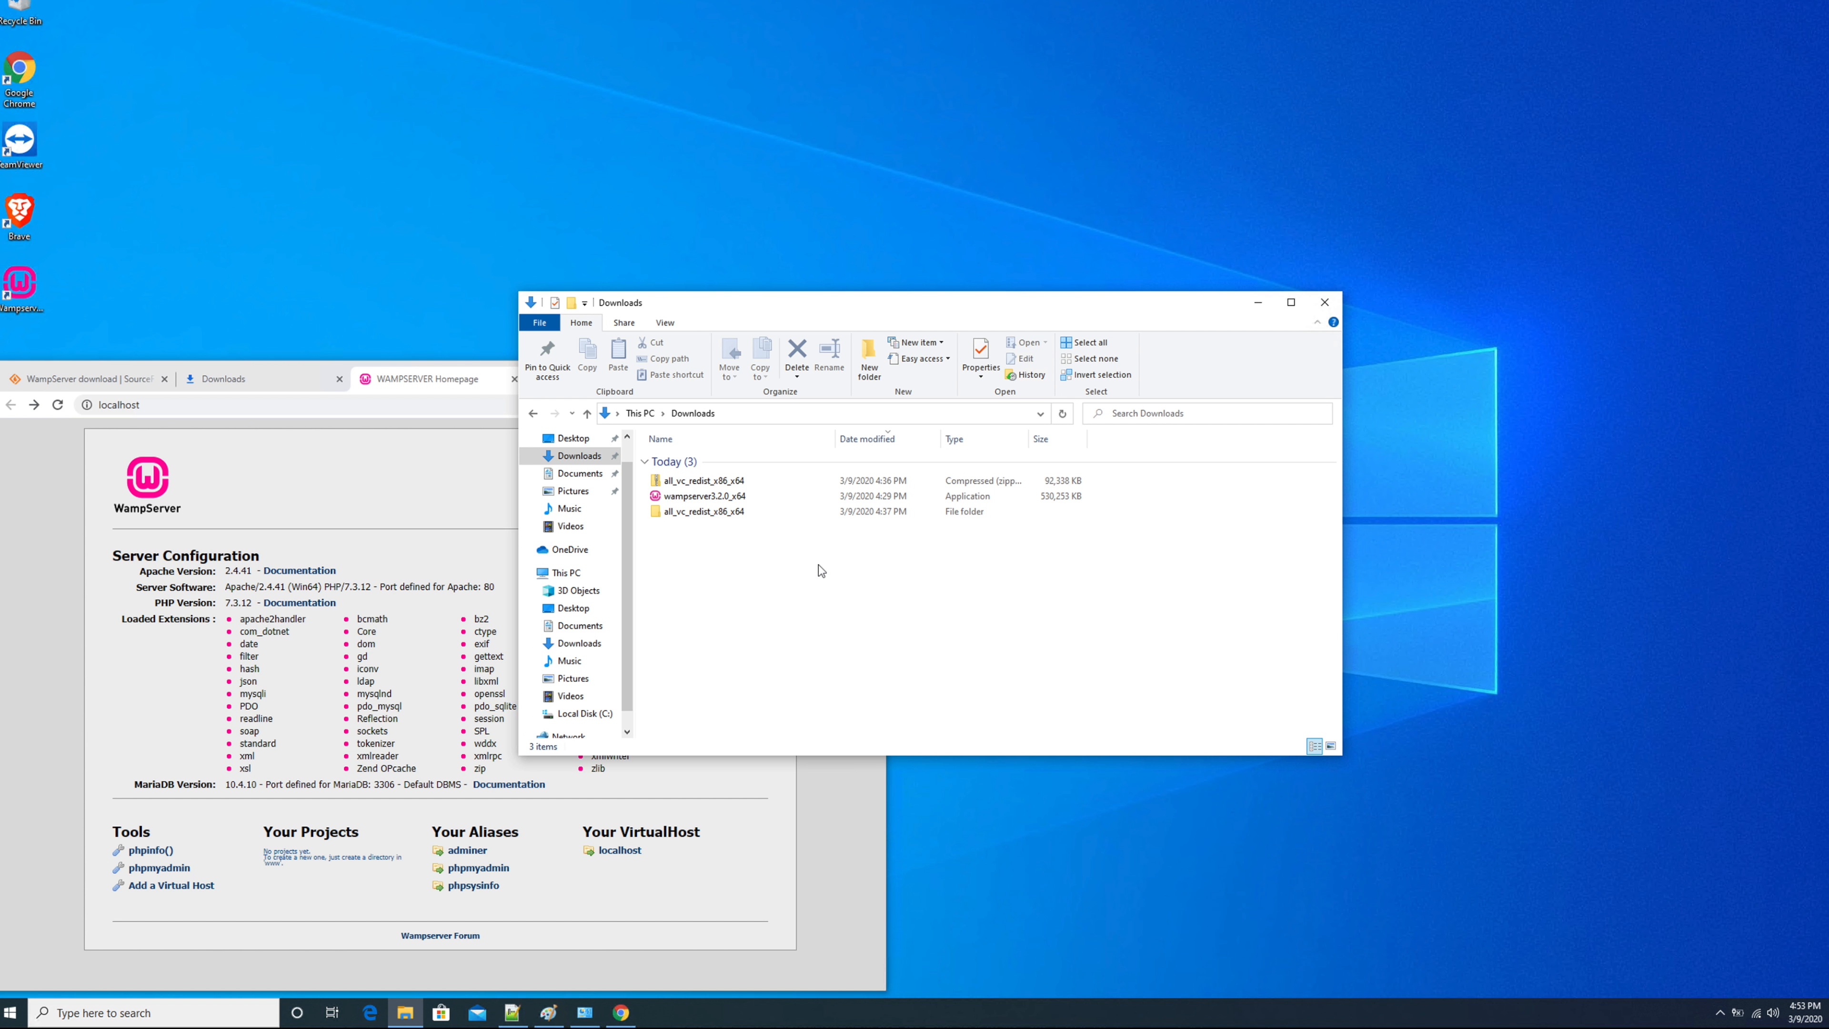
click(672, 481)
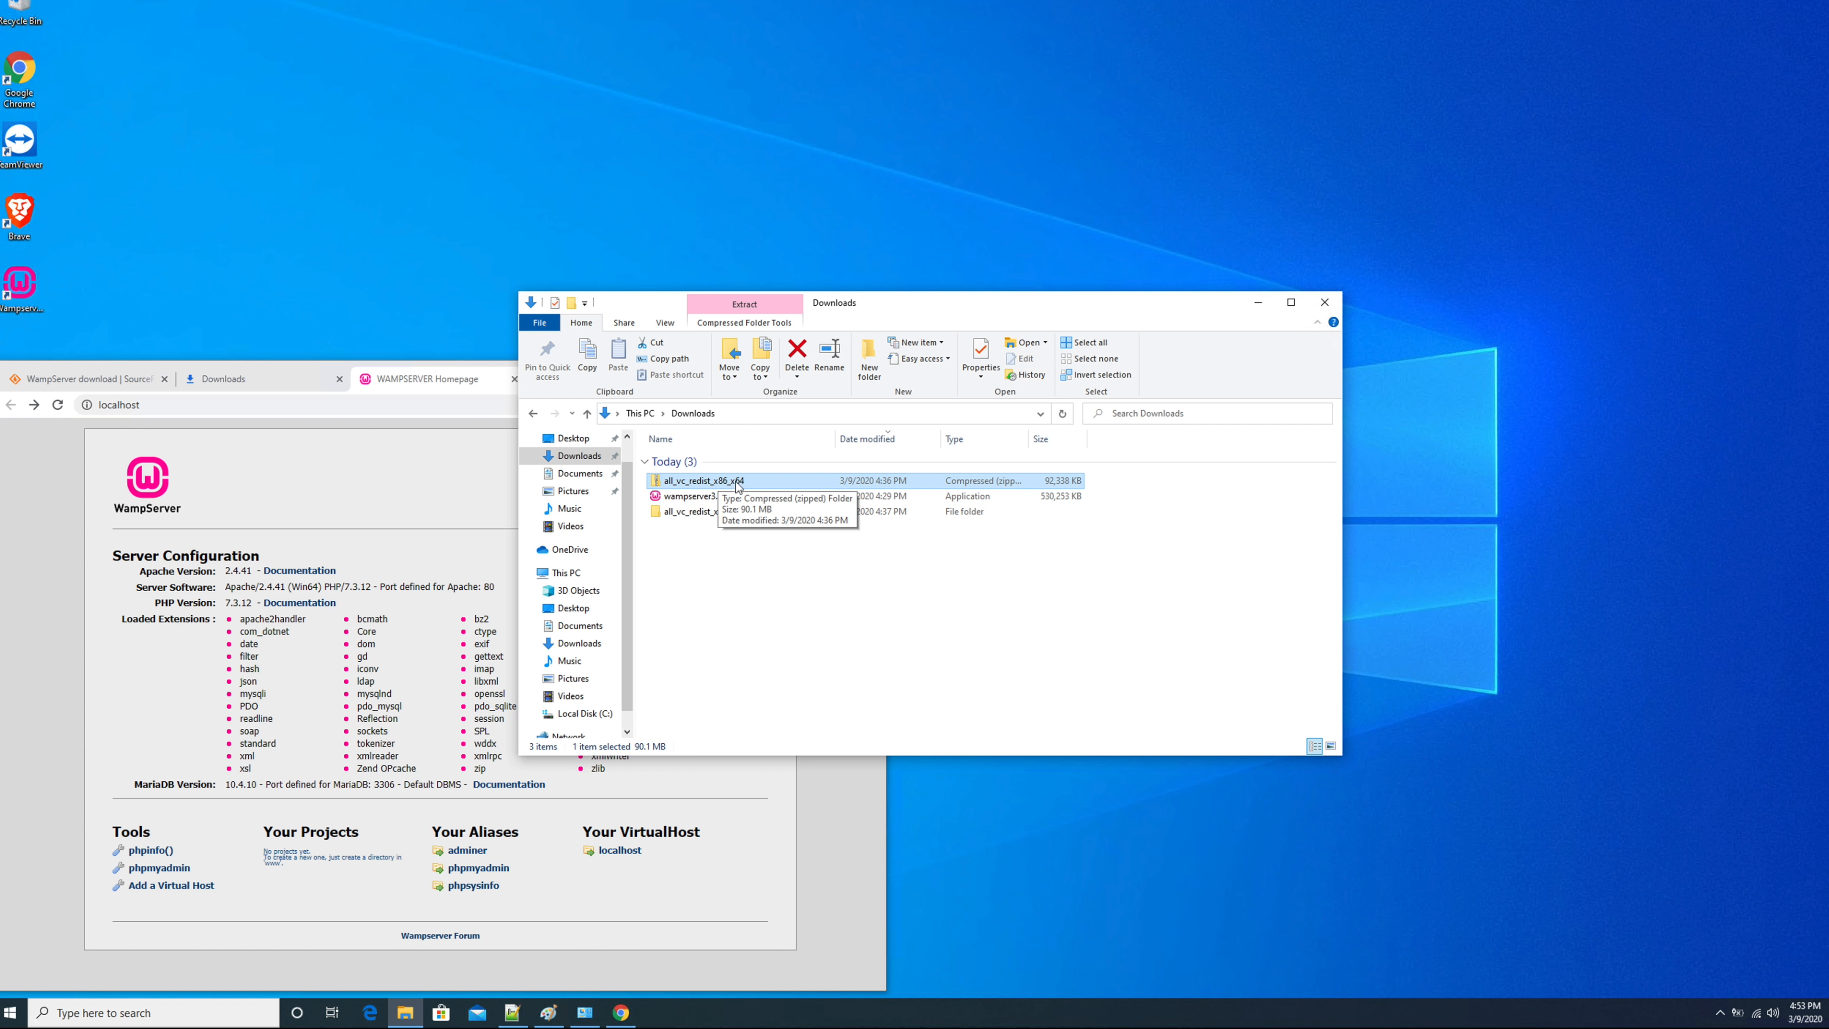
double_click(731, 509)
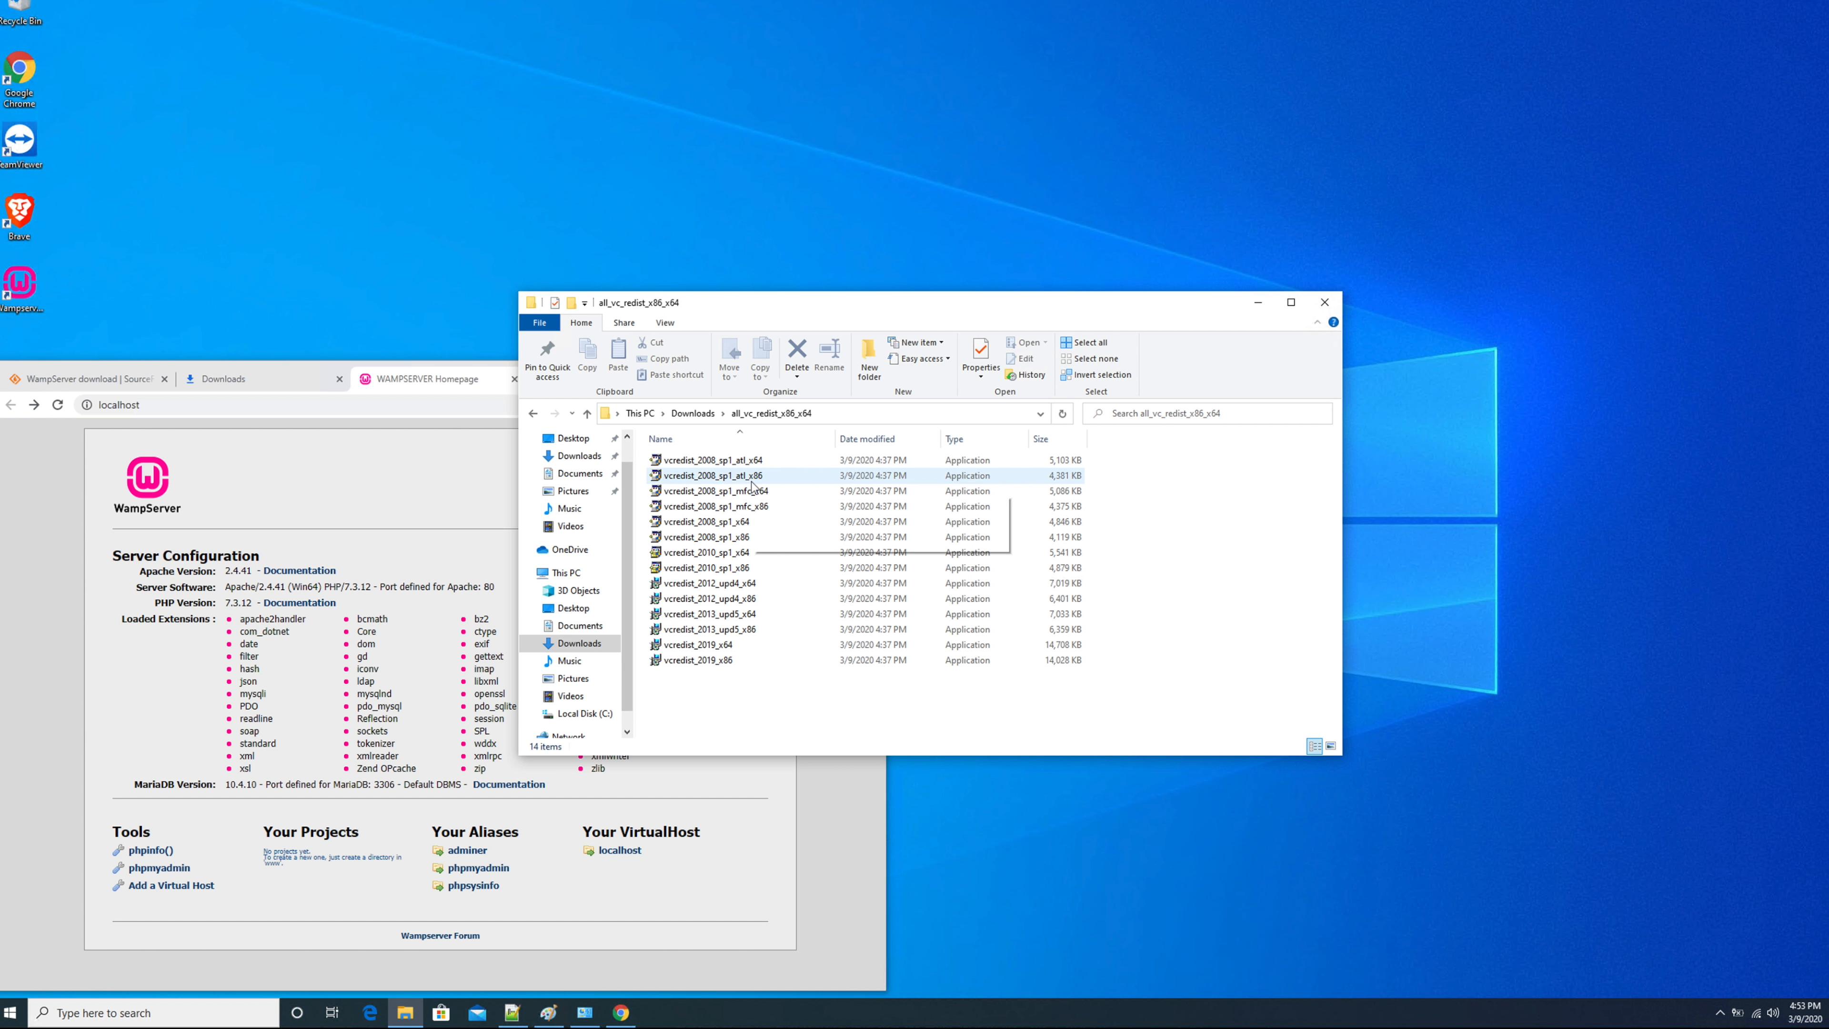
mouse_move(753, 487)
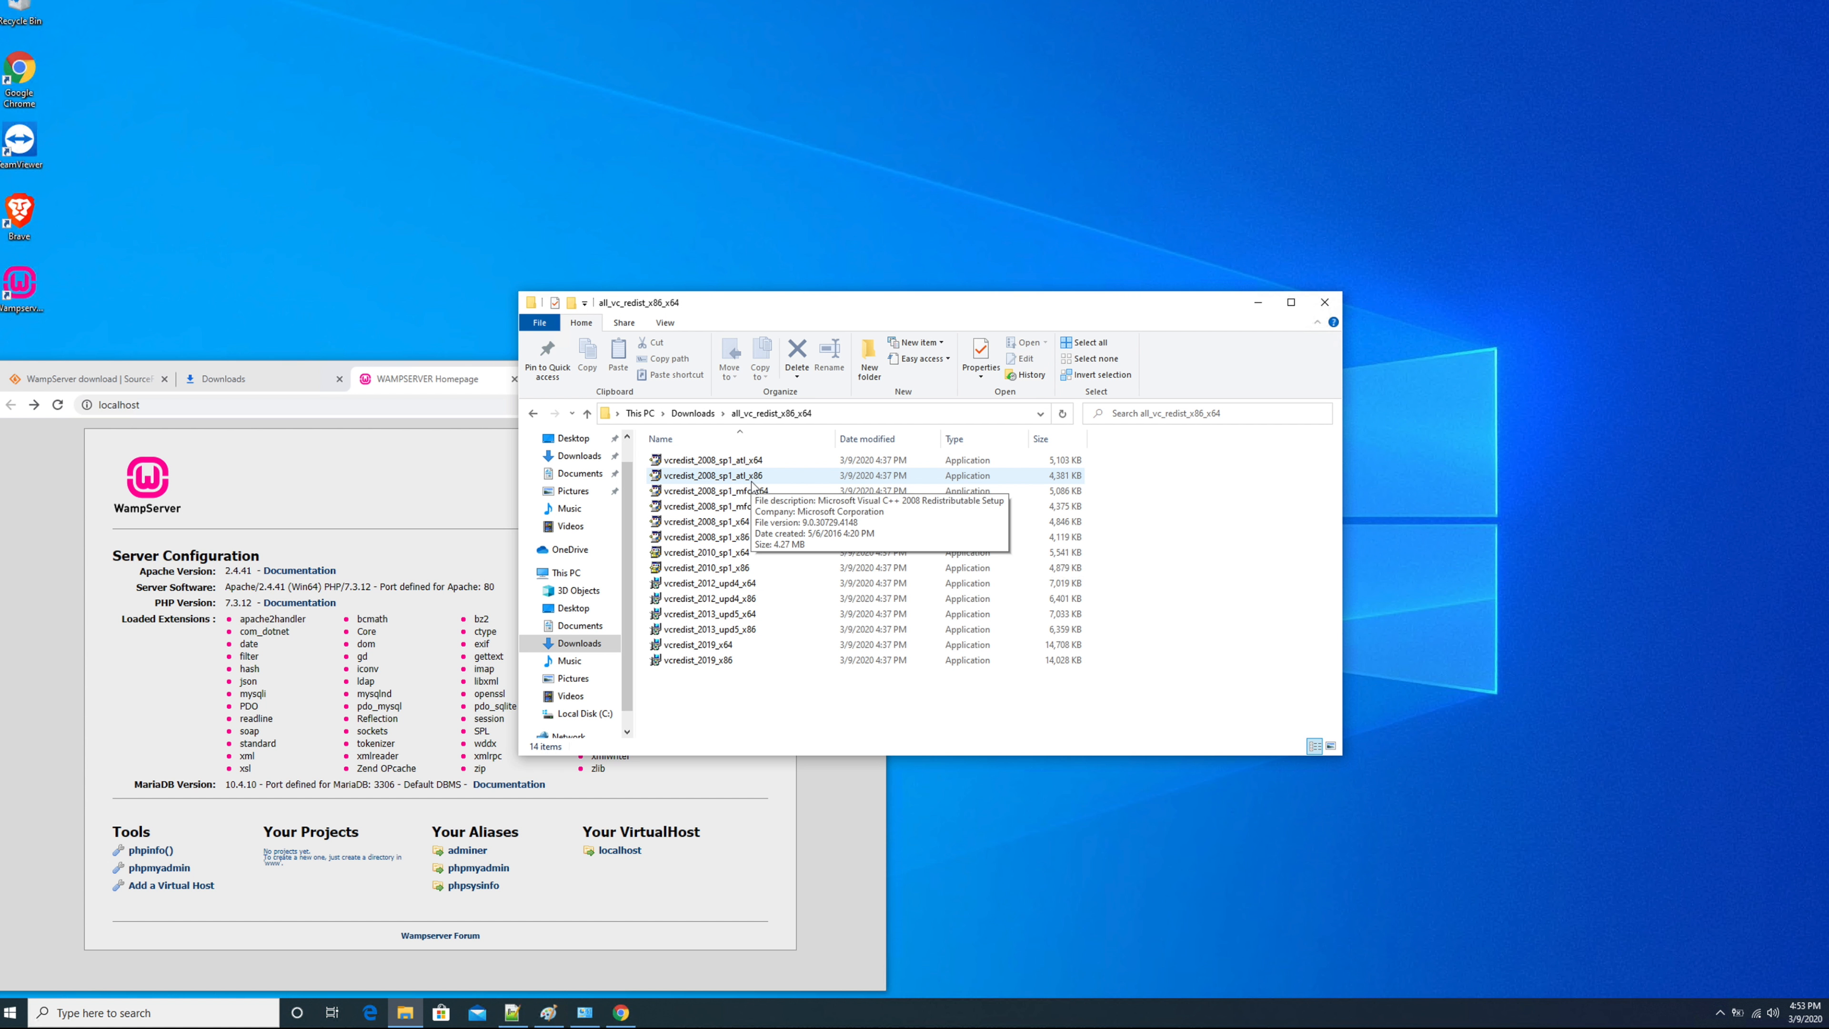